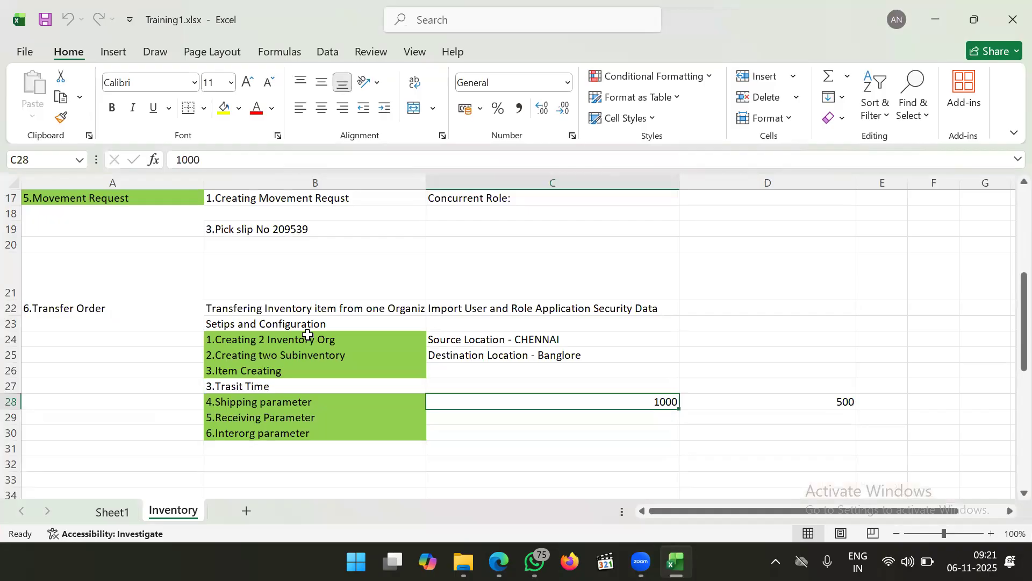
# Review the Inventory checklist steps around 3.Trasit Time and locate the empty cell C27 beside it
pyautogui.click(307, 334)
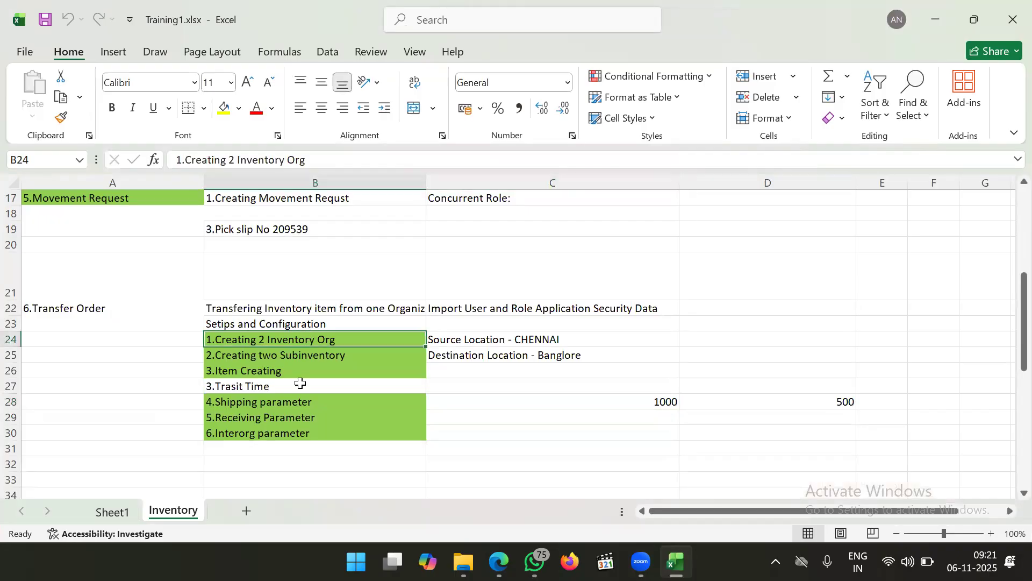
pyautogui.scroll(-1, 300, 383)
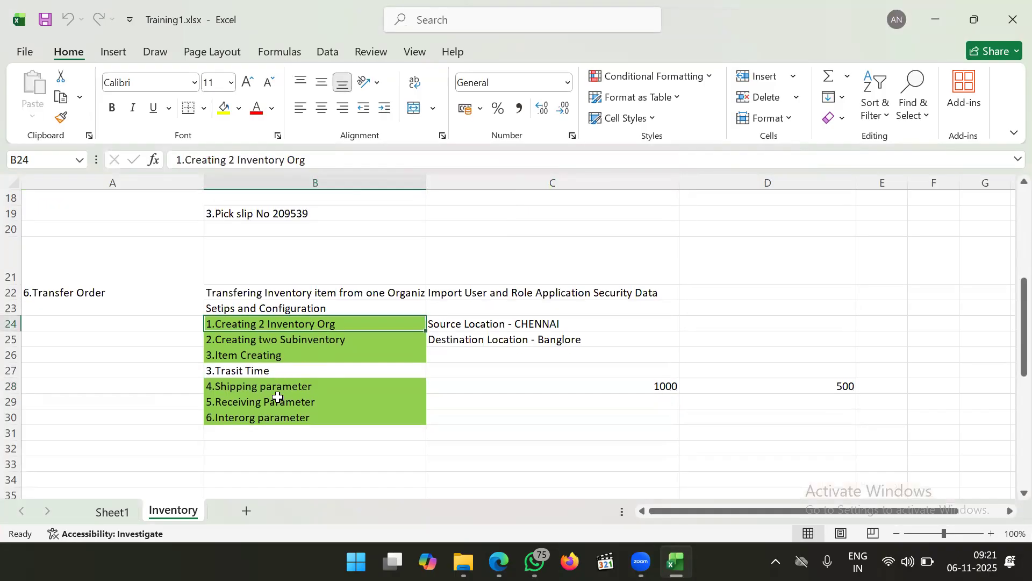
pyautogui.click(307, 367)
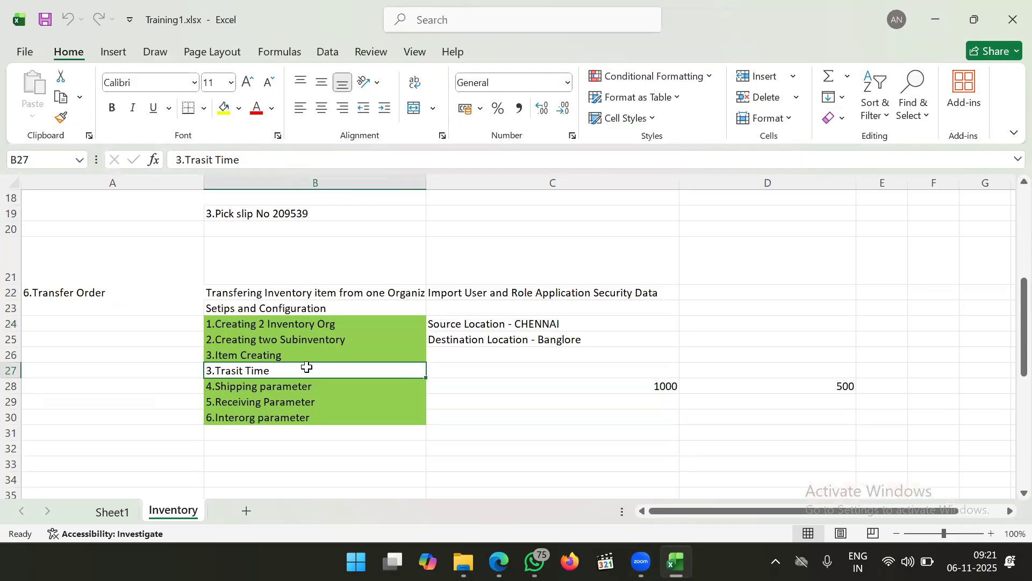
pyautogui.doubleClick(274, 370)
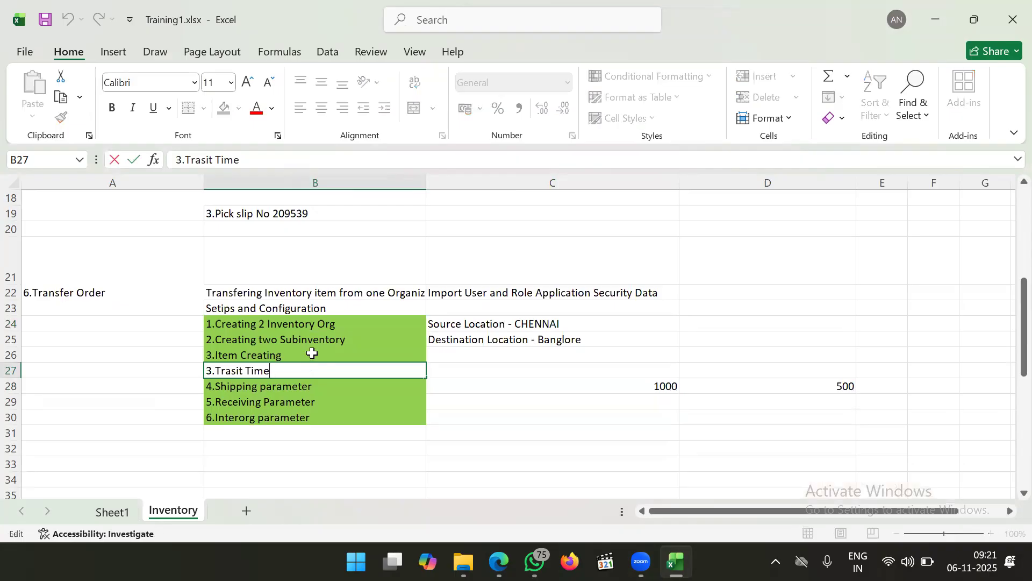
pyautogui.click(312, 352)
pyautogui.click(295, 373)
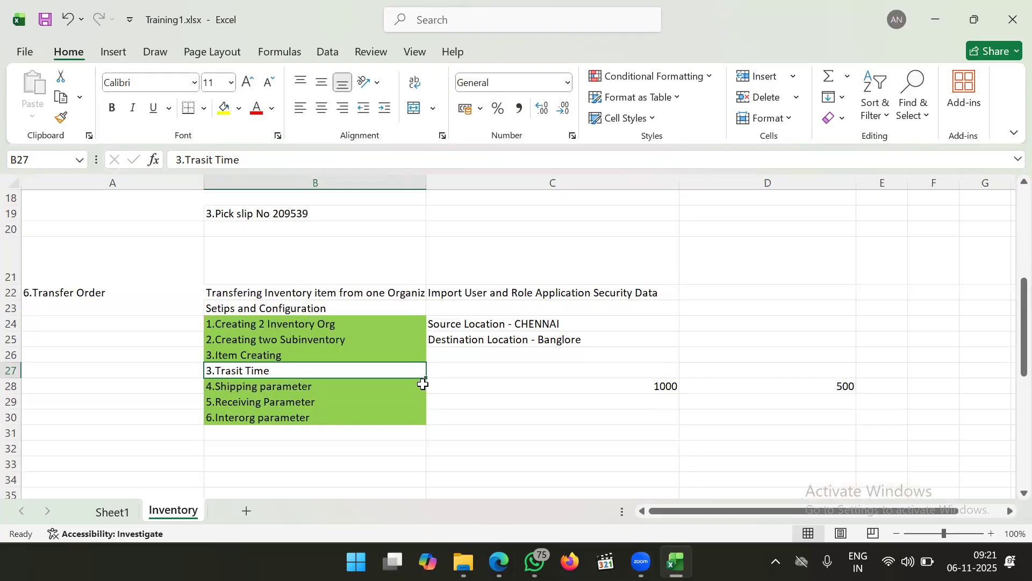
pyautogui.click(479, 370)
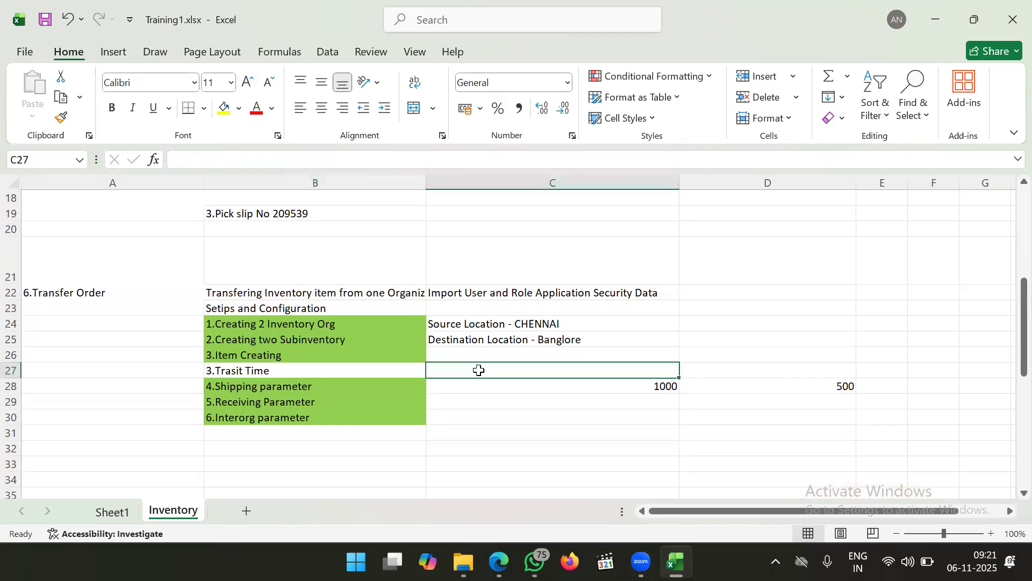
pyautogui.click(381, 369)
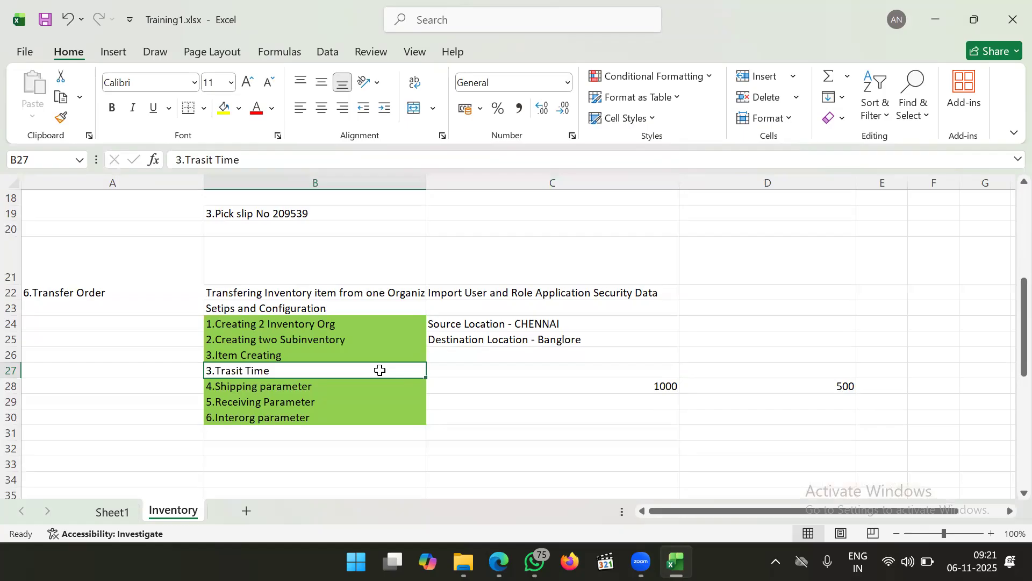
pyautogui.click(436, 369)
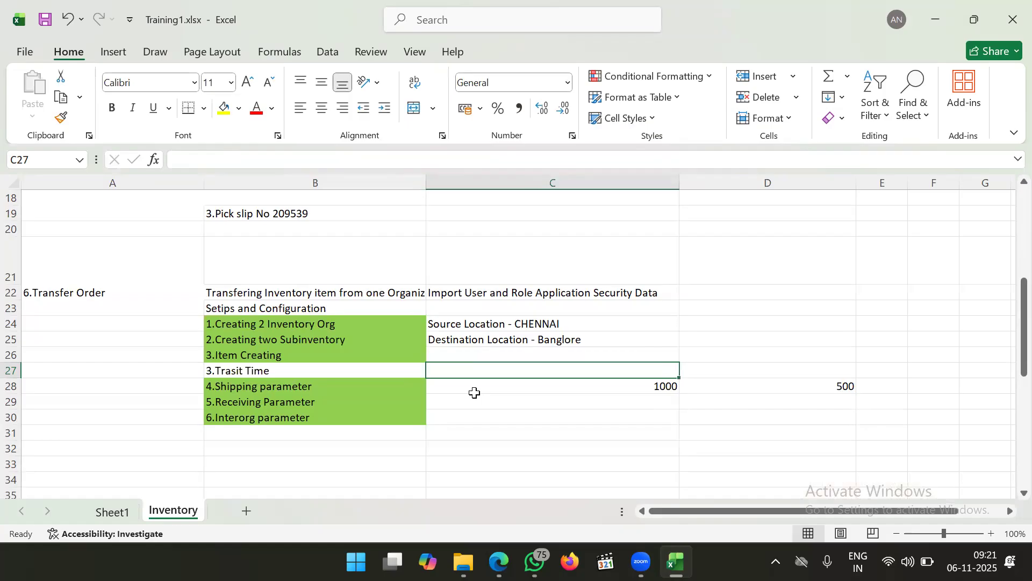
pyautogui.click(490, 398)
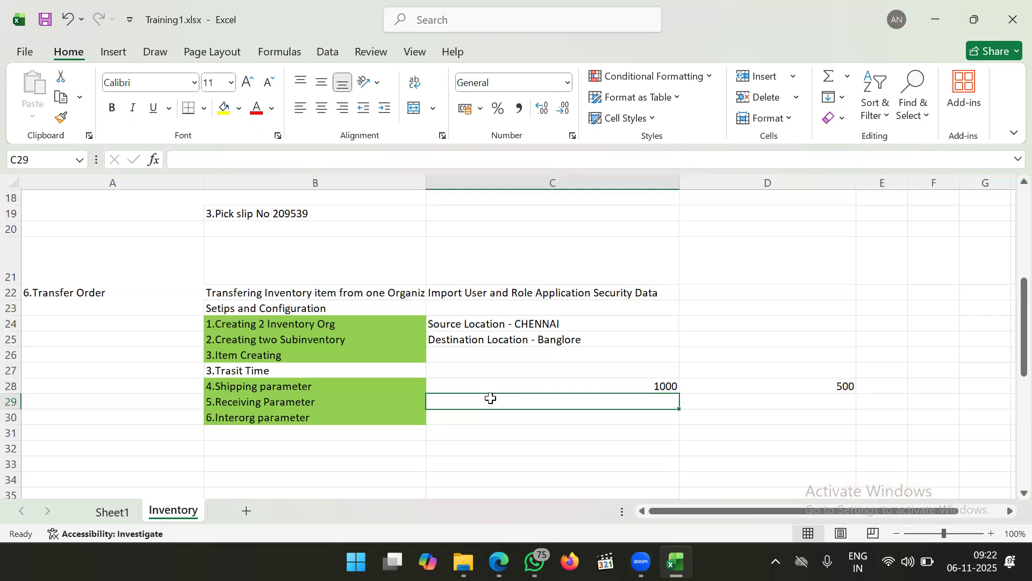
# Enter Air,Rail,Truck in C27 beside 3.Trasit Time and verify the entry
pyautogui.click(493, 372)
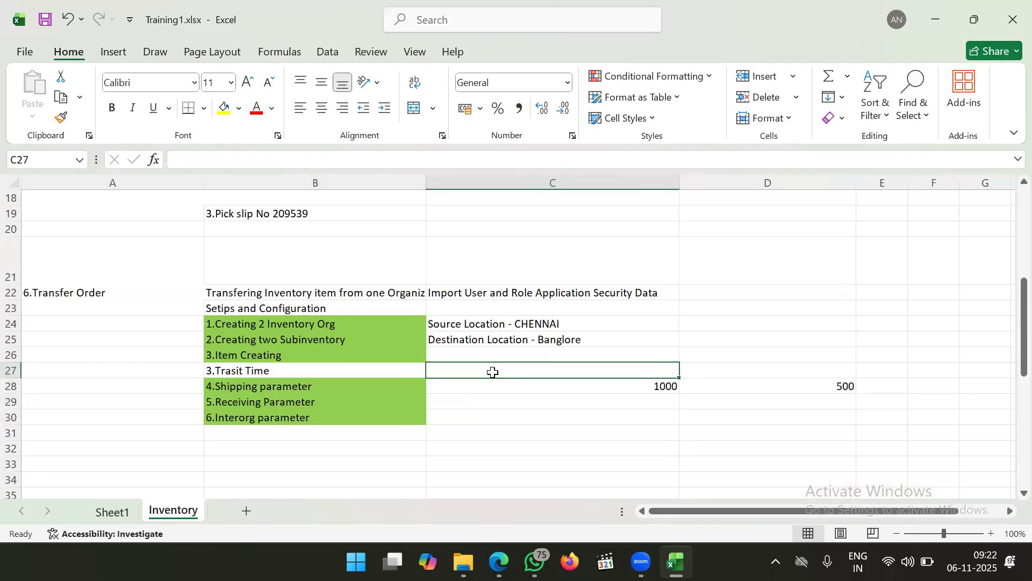
pyautogui.write('Air,Rail,Truck')
pyautogui.click(388, 360)
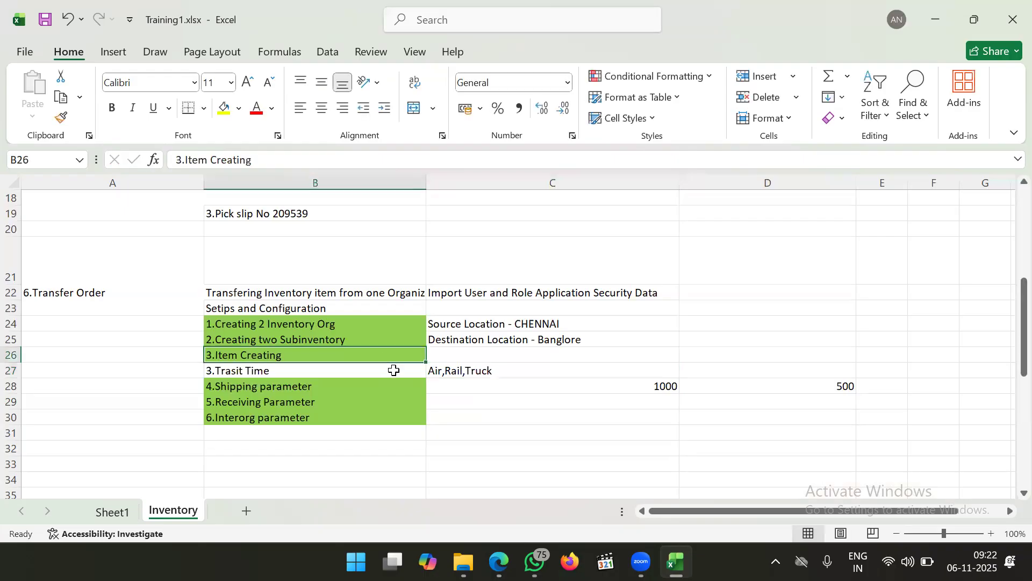
pyautogui.click(394, 370)
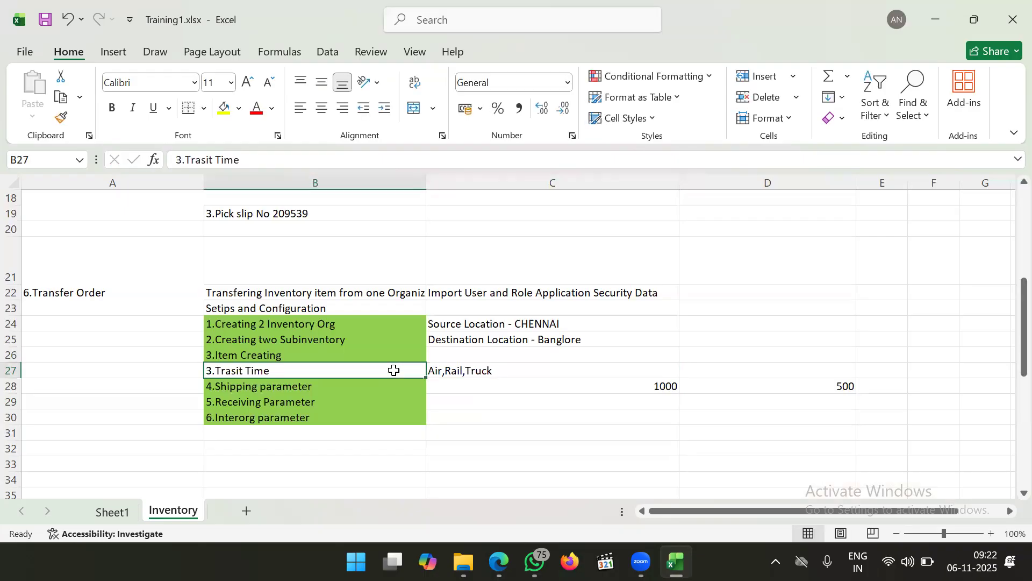
pyautogui.click(470, 372)
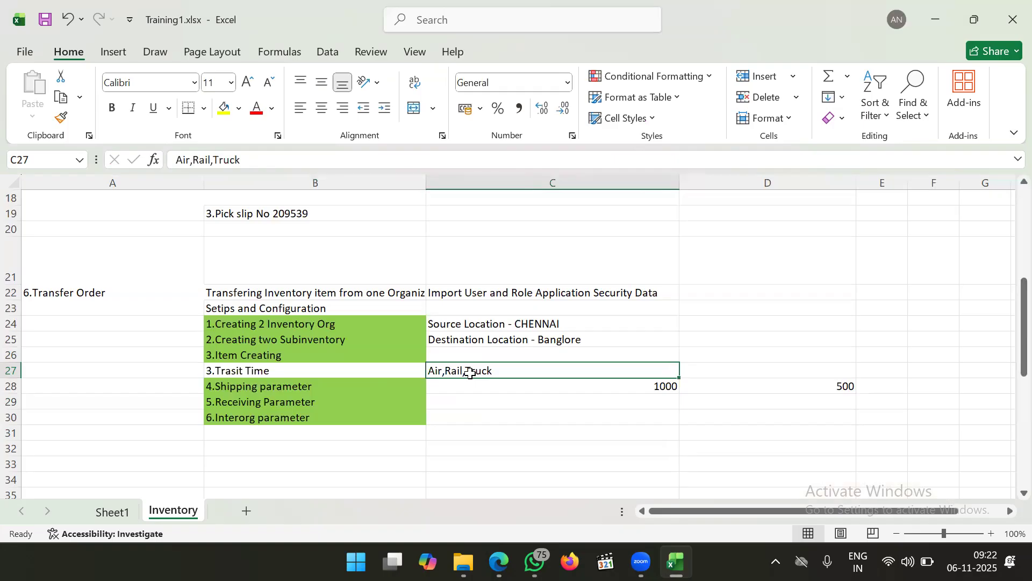
pyautogui.click(372, 368)
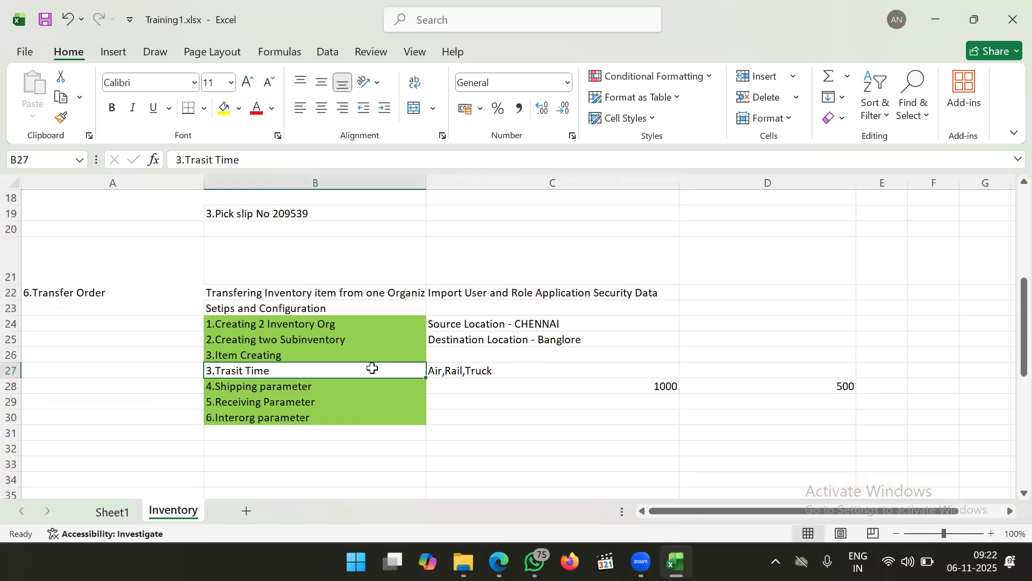
pyautogui.doubleClick(317, 376)
pyautogui.click(334, 374)
pyautogui.click(487, 544)
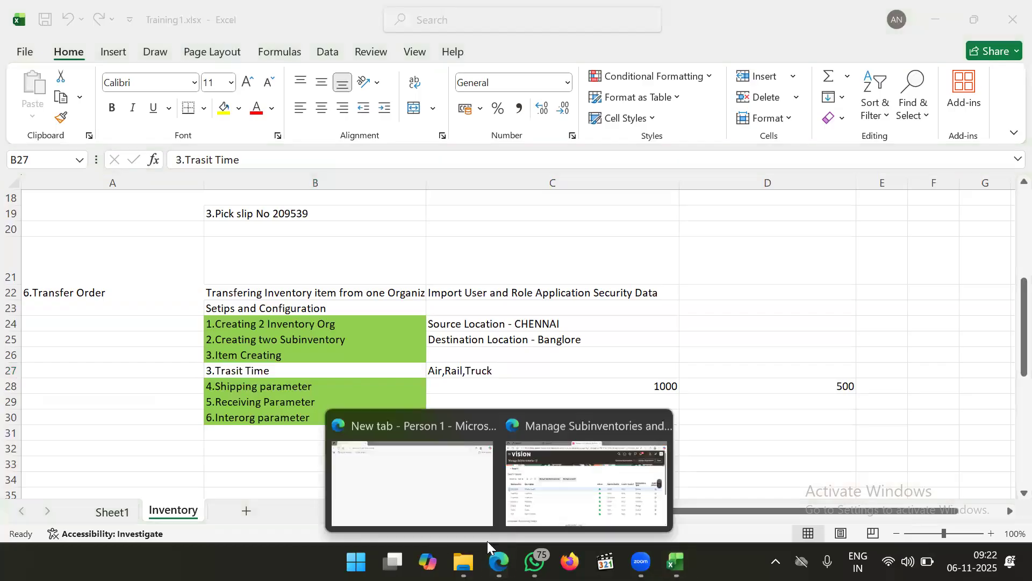
# Switch to the Oracle window and go to Setup and Maintenance's setup task search
pyautogui.click(586, 476)
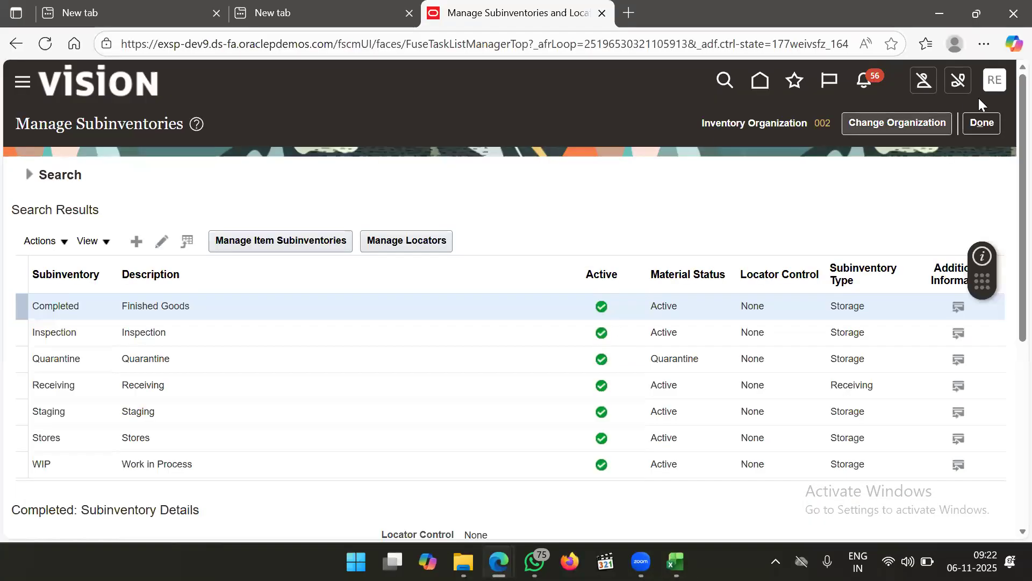
pyautogui.click(996, 91)
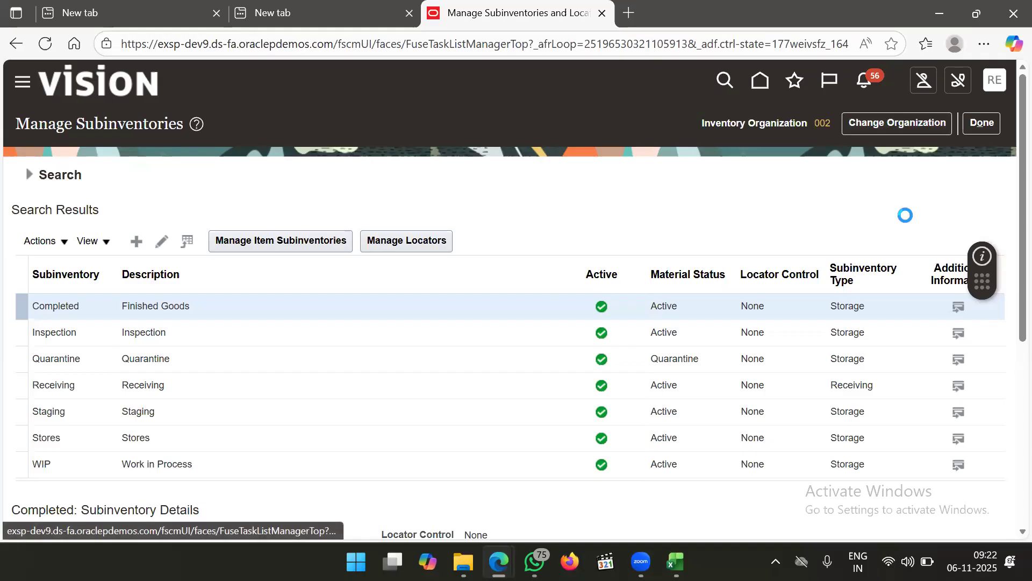
pyautogui.click(758, 323)
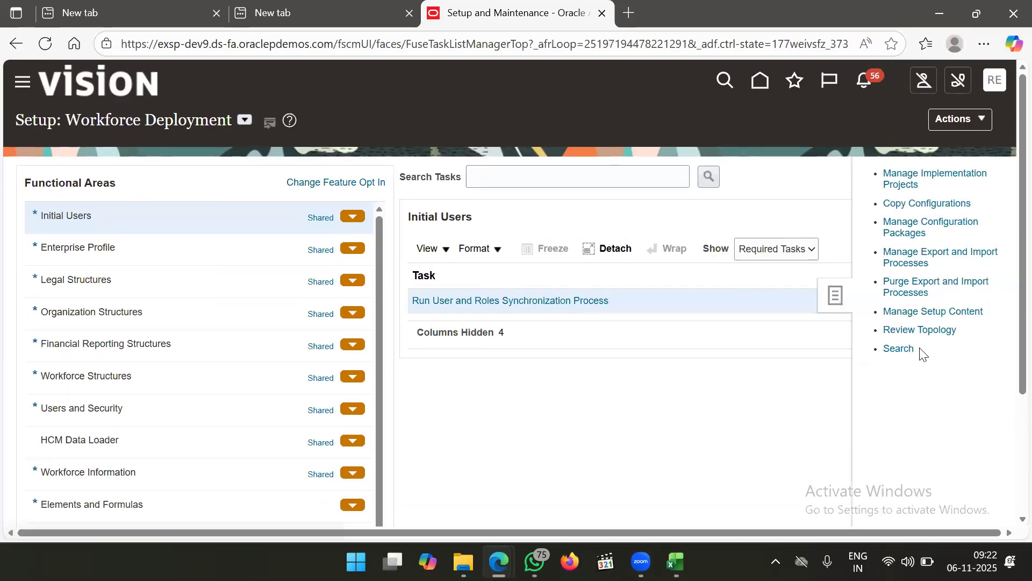
pyautogui.click(899, 348)
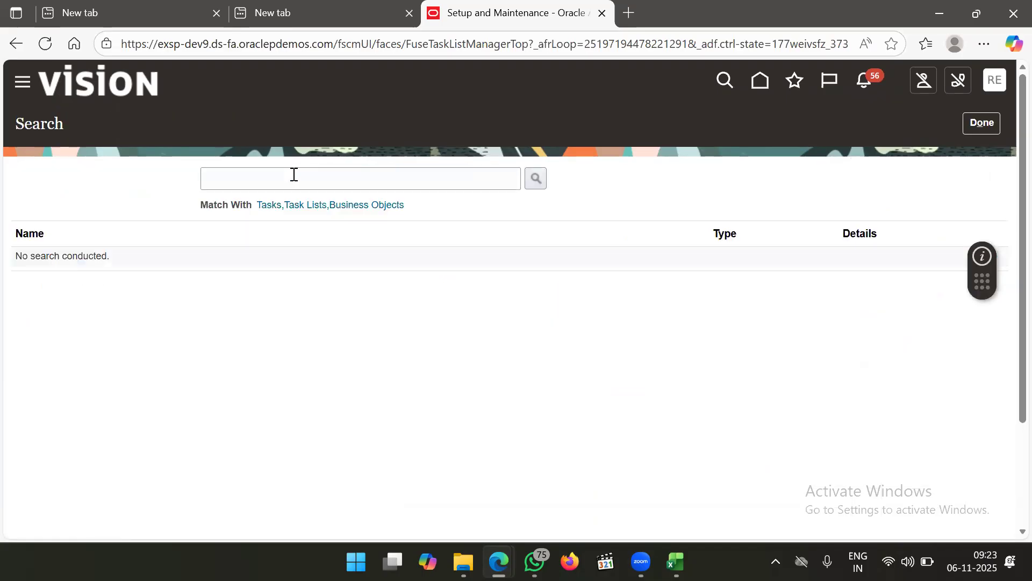
# Search setup tasks for 'manage transi' and open Manage Transit Times
pyautogui.click(294, 175)
pyautogui.write('manage')
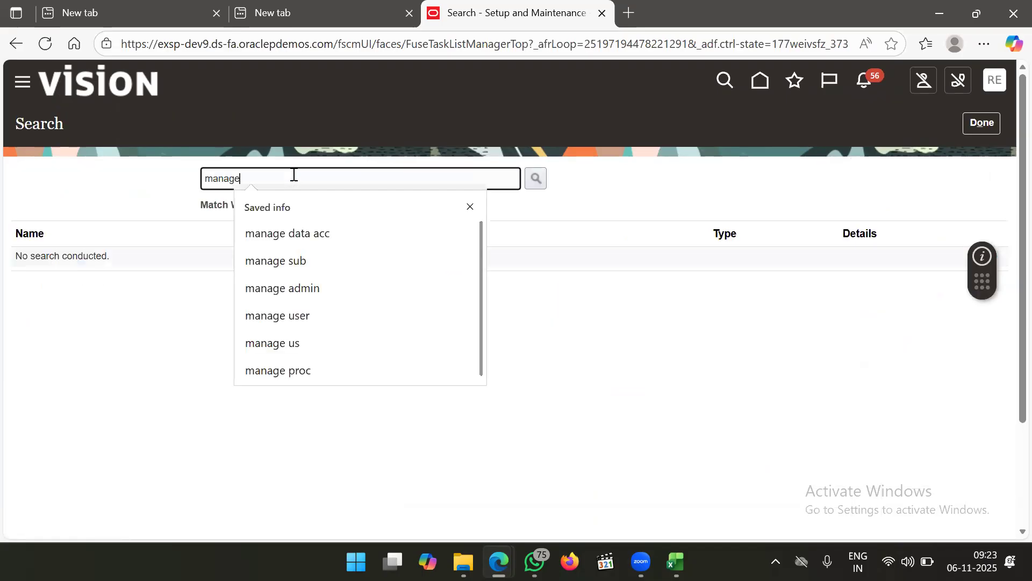
pyautogui.write(' transi')
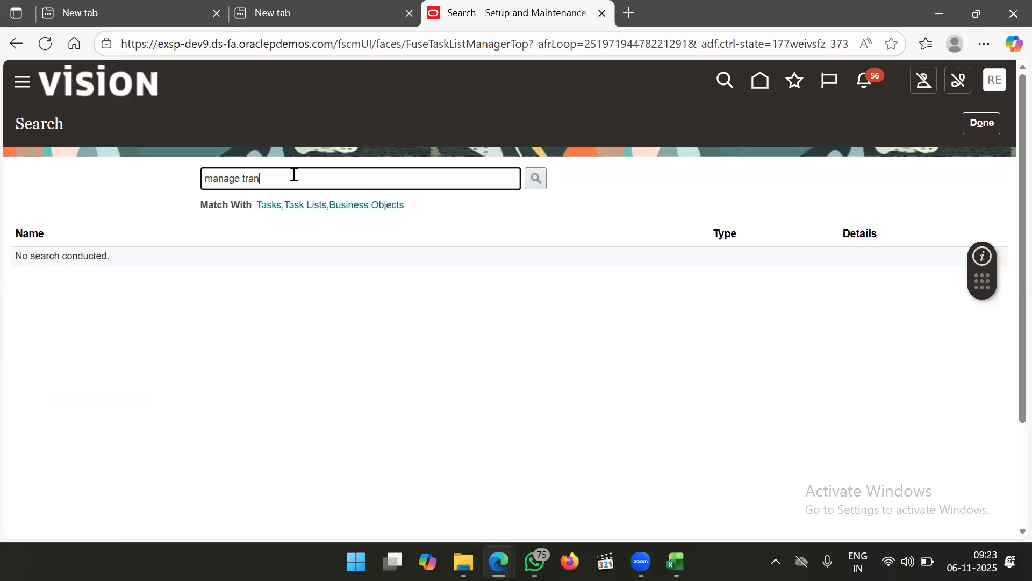
pyautogui.press('Return')
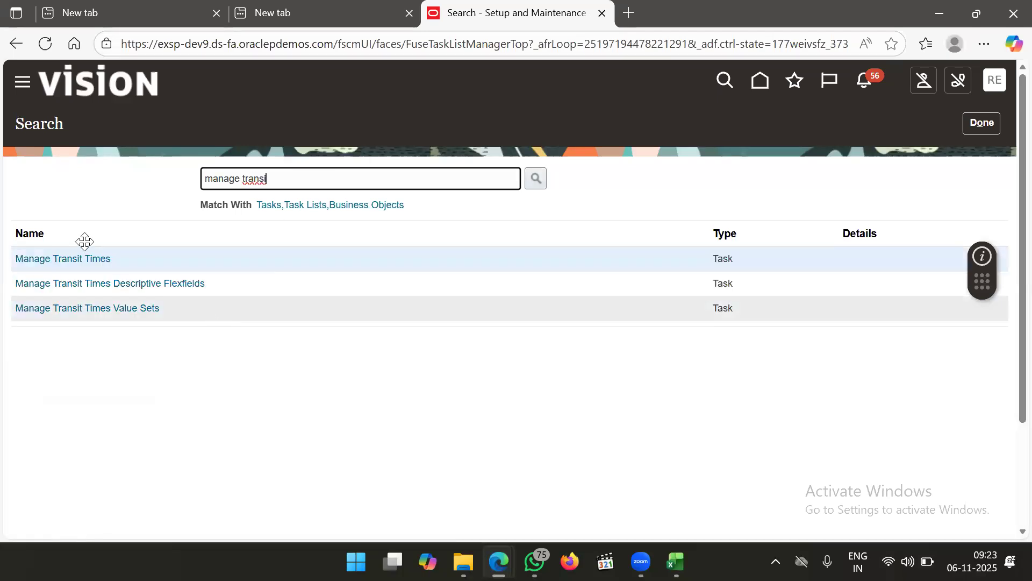
pyautogui.click(86, 262)
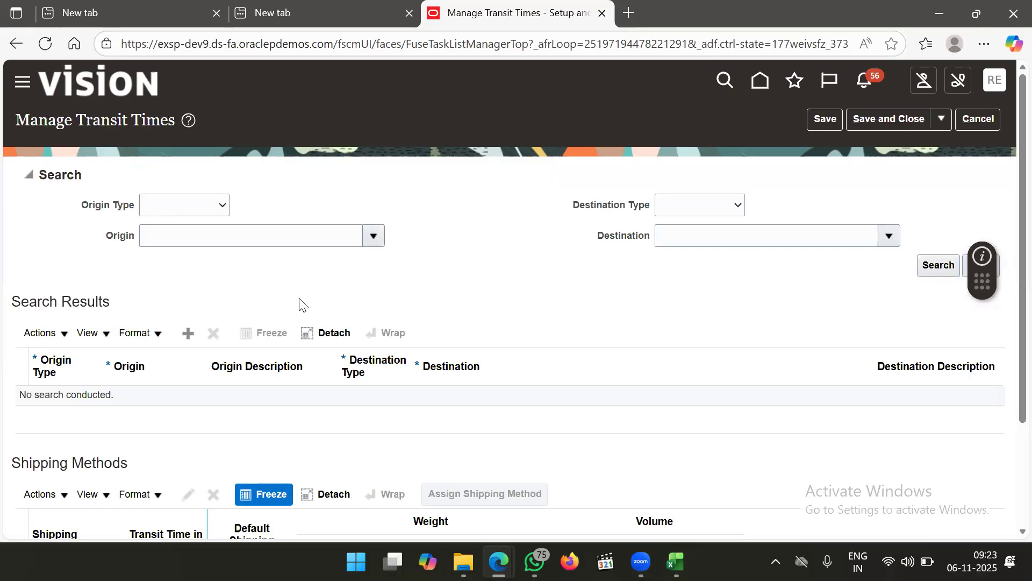
# Add a new transit-time row with Origin Type set to Internal location
pyautogui.scroll(-3, 301, 302)
pyautogui.scroll(2, 306, 301)
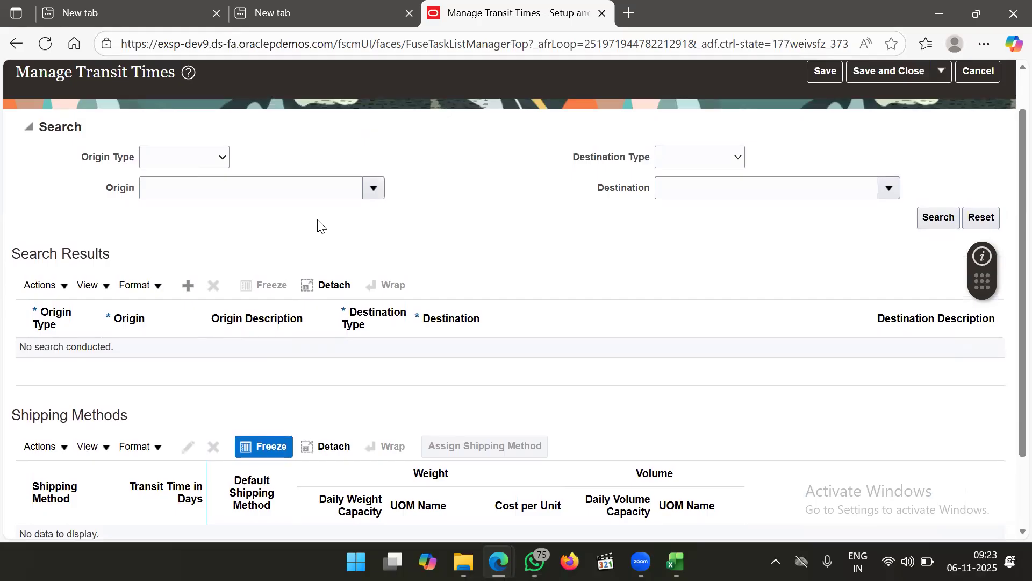
pyautogui.click(188, 285)
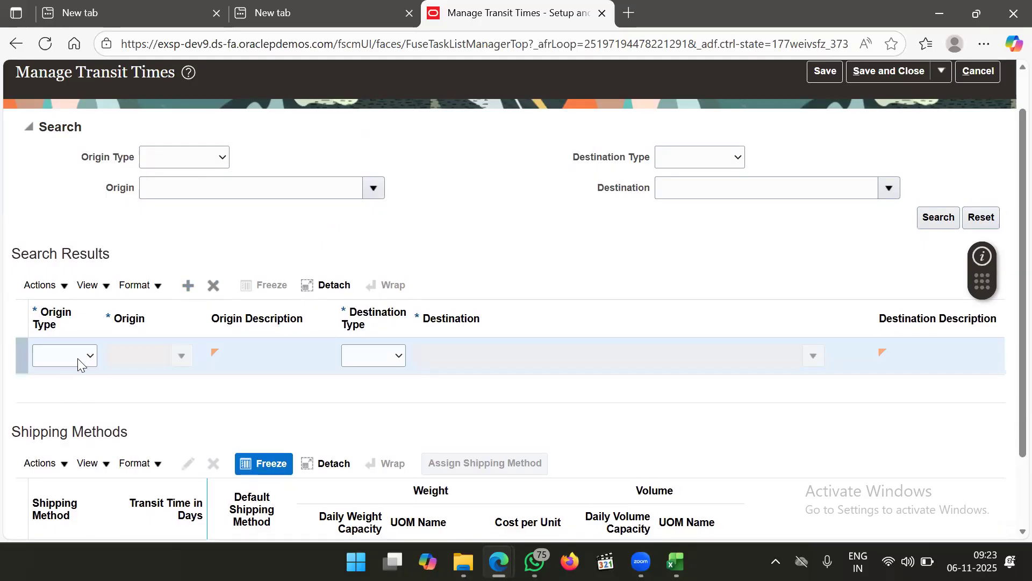
pyautogui.click(80, 359)
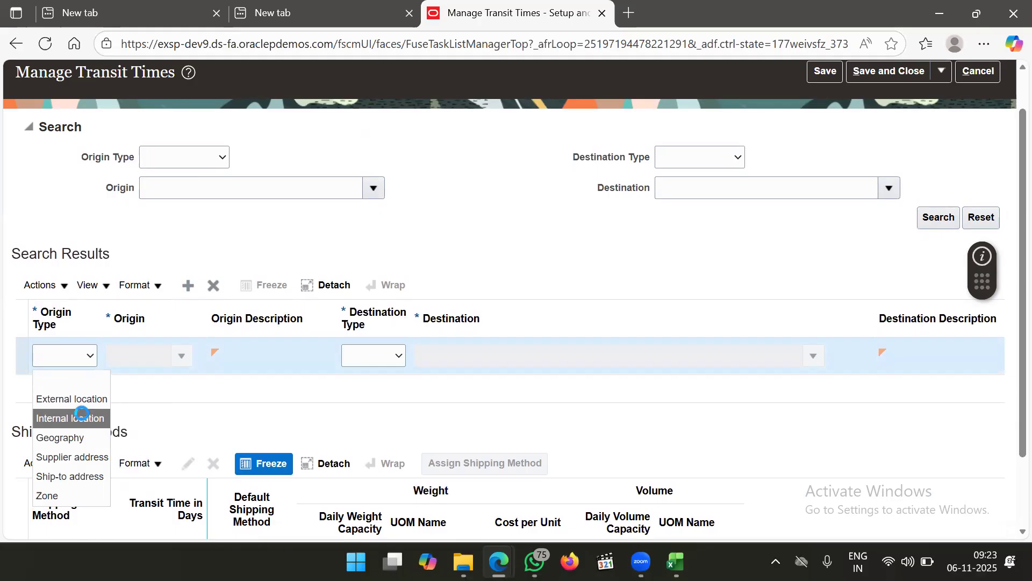
pyautogui.click(83, 418)
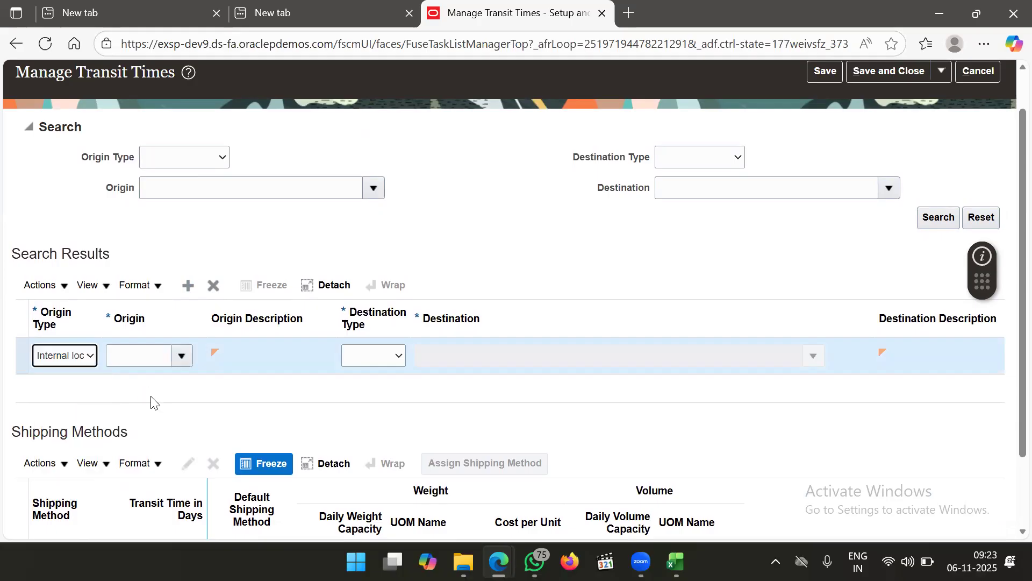
# Search origin locations for 'Che', find Chennai, then cancel the origin search dialog
pyautogui.click(189, 357)
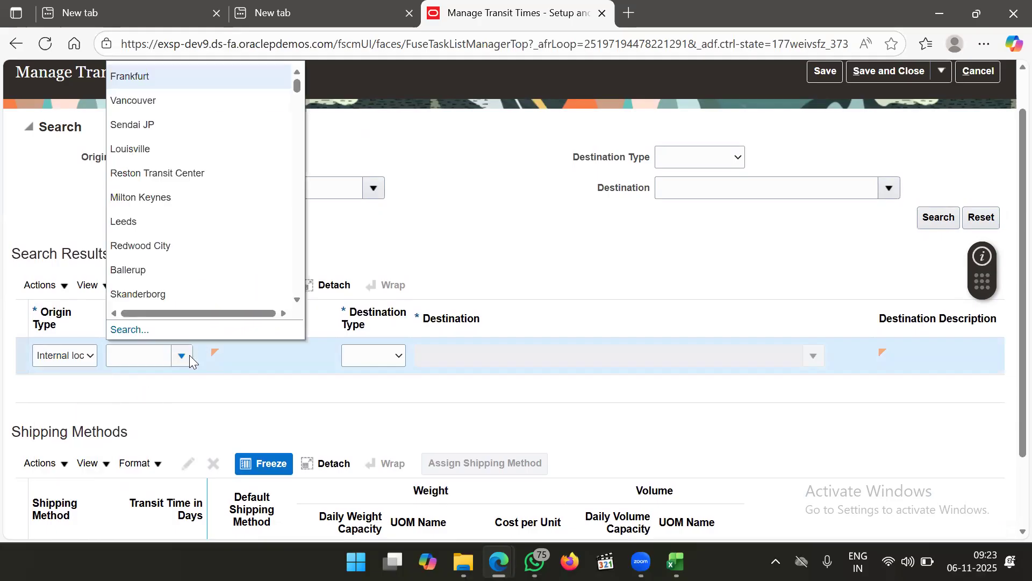
pyautogui.click(132, 329)
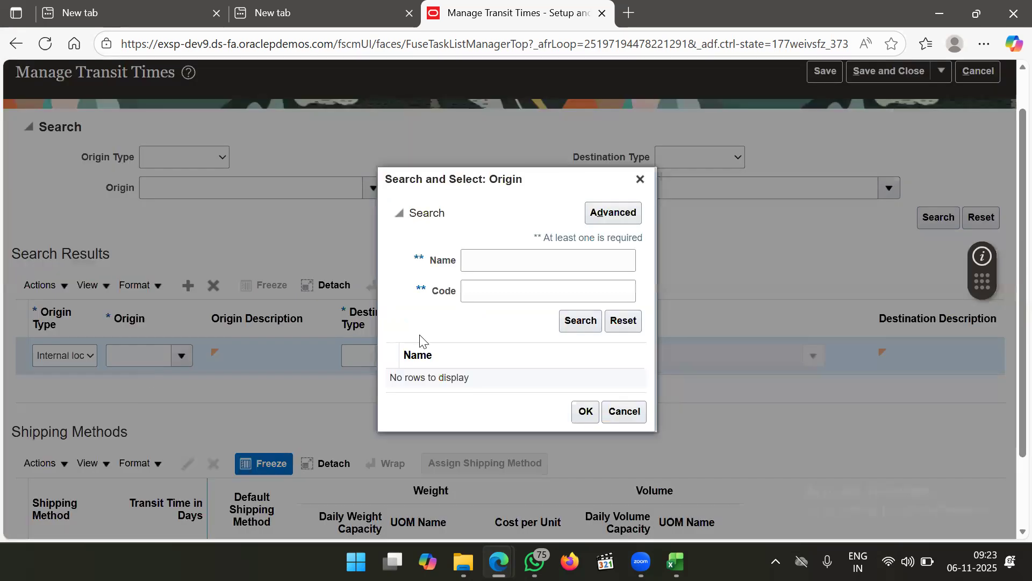
pyautogui.click(515, 271)
pyautogui.write('Che')
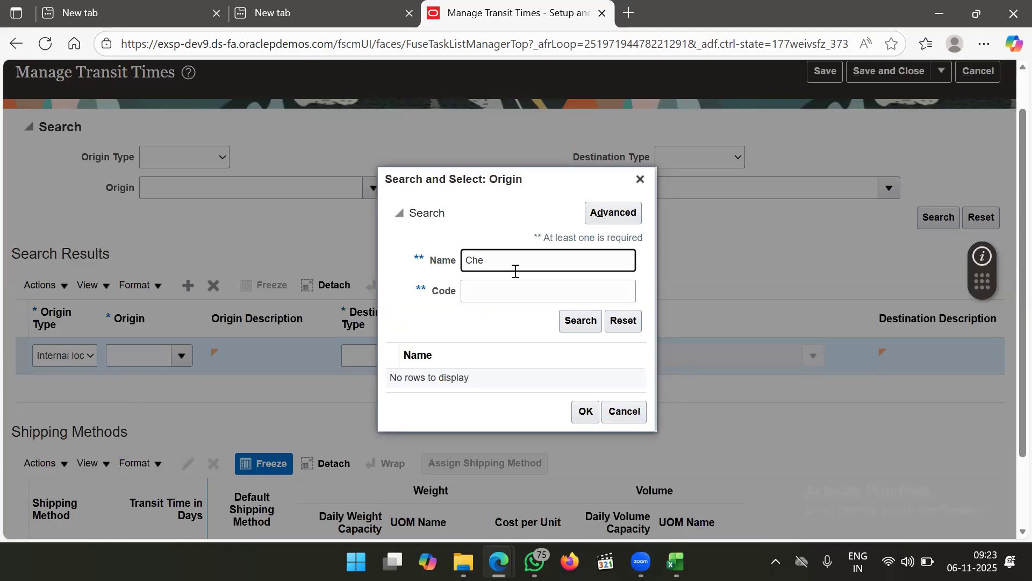
pyautogui.press('Return')
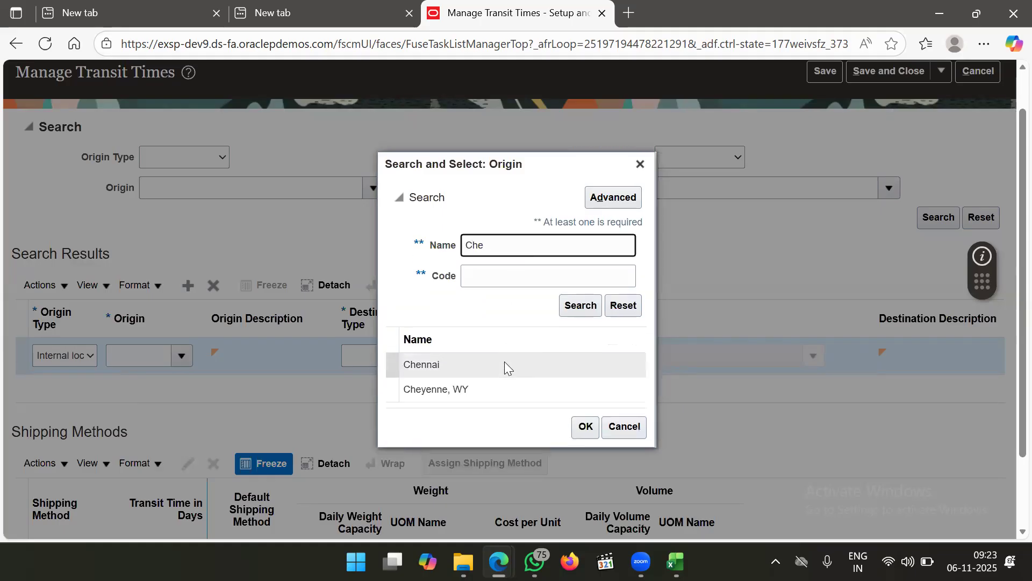
pyautogui.click(504, 362)
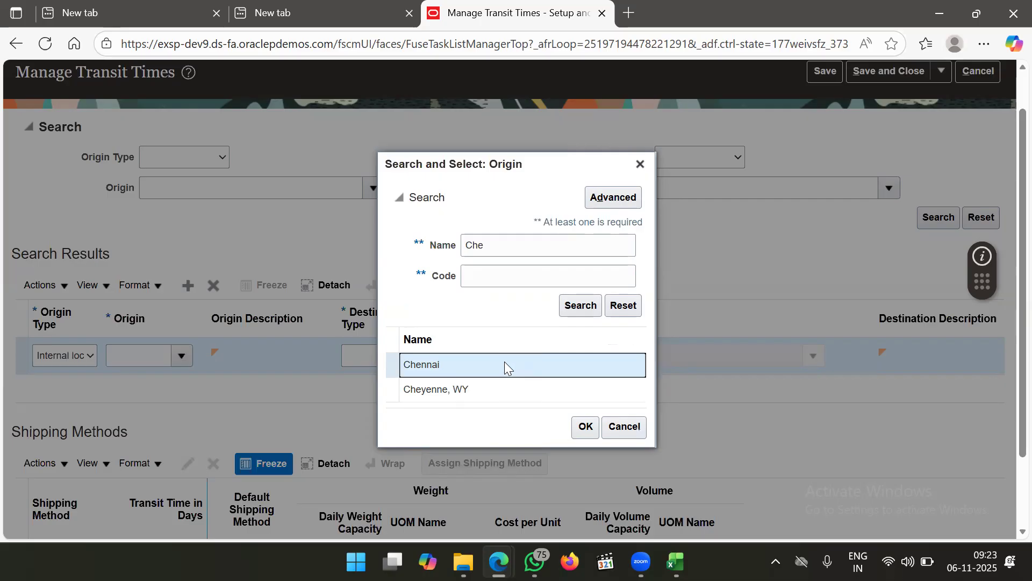
pyautogui.click(623, 427)
pyautogui.click(676, 561)
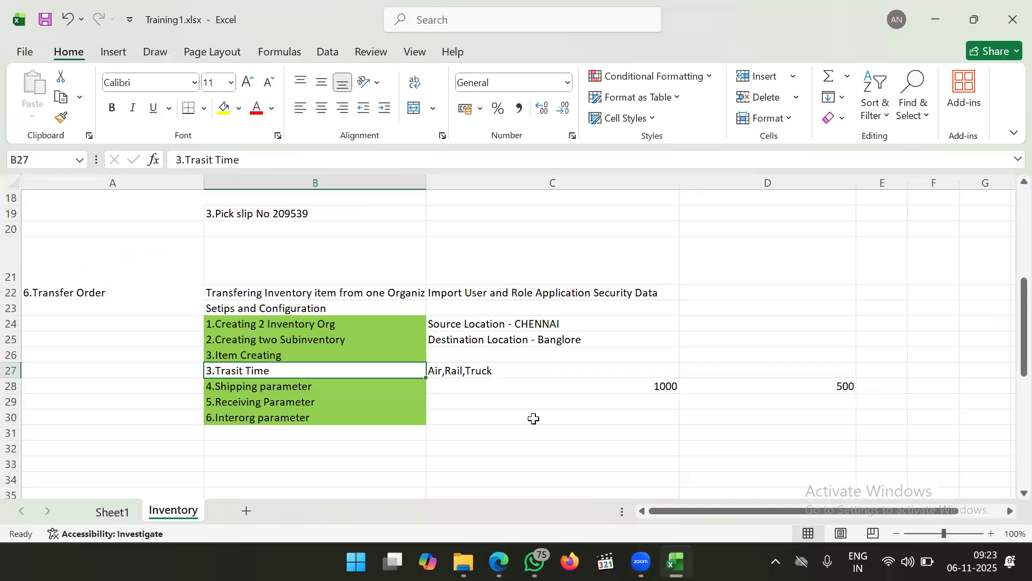
# Read the source location CHENNAI and the destination location notes in C24 and C25
pyautogui.click(581, 322)
pyautogui.doubleClick(580, 323)
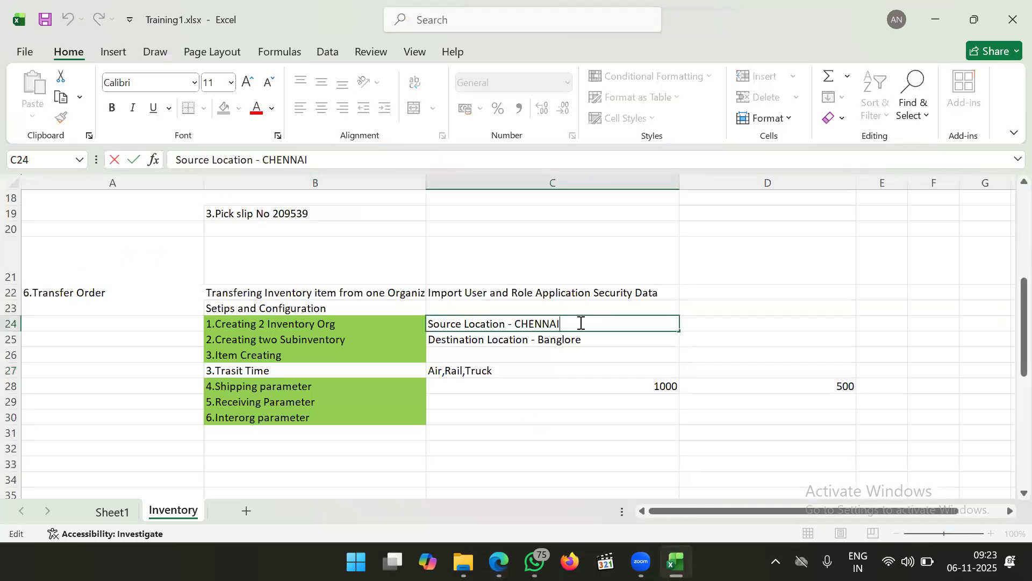
pyautogui.click(578, 340)
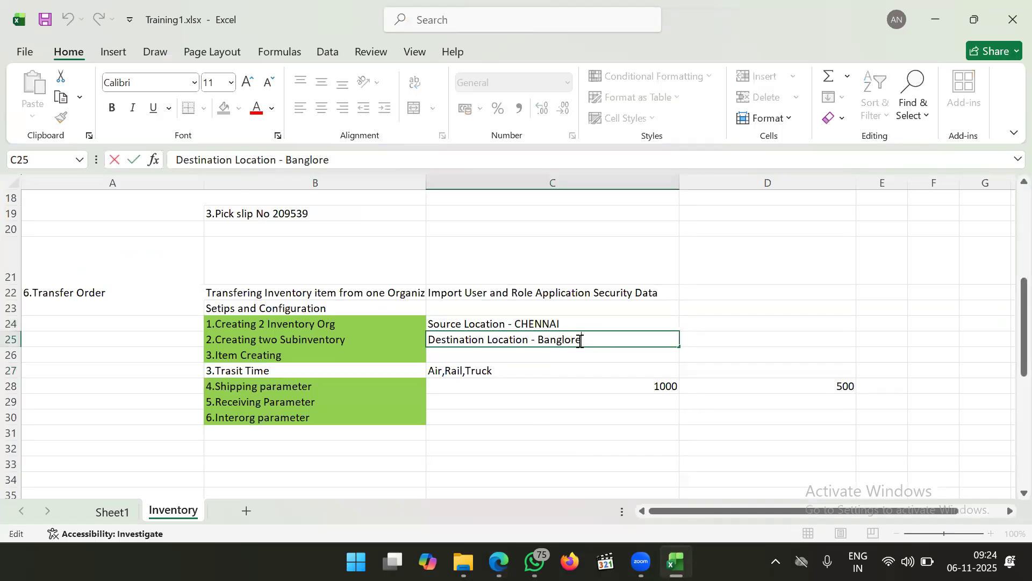
pyautogui.click(573, 374)
pyautogui.hotkey('alt', 'Tab')
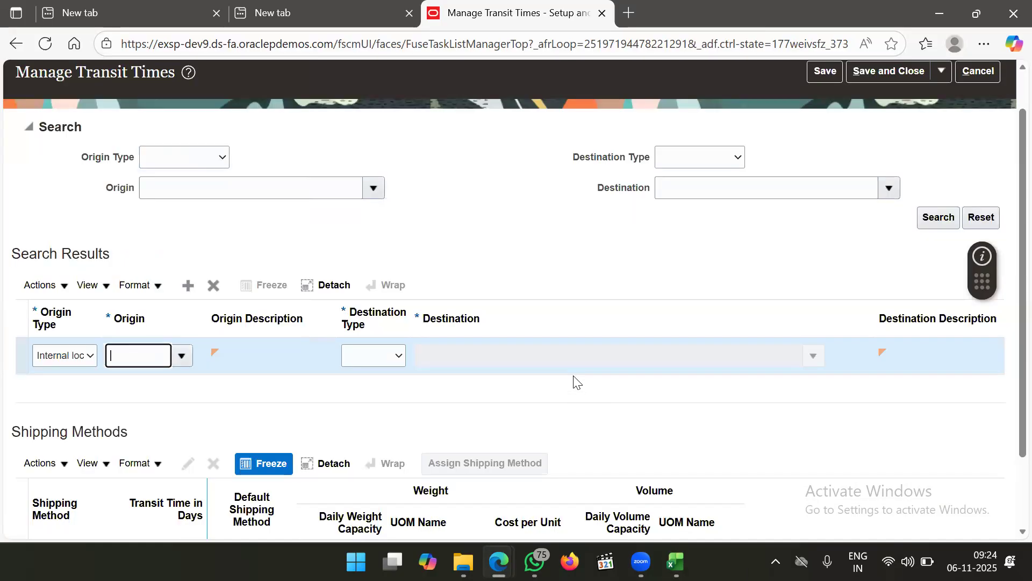
# Enter Chennai as the row's origin and set the destination type to Internal location
pyautogui.click(145, 359)
pyautogui.write('Chennai')
pyautogui.click(230, 391)
pyautogui.click(389, 358)
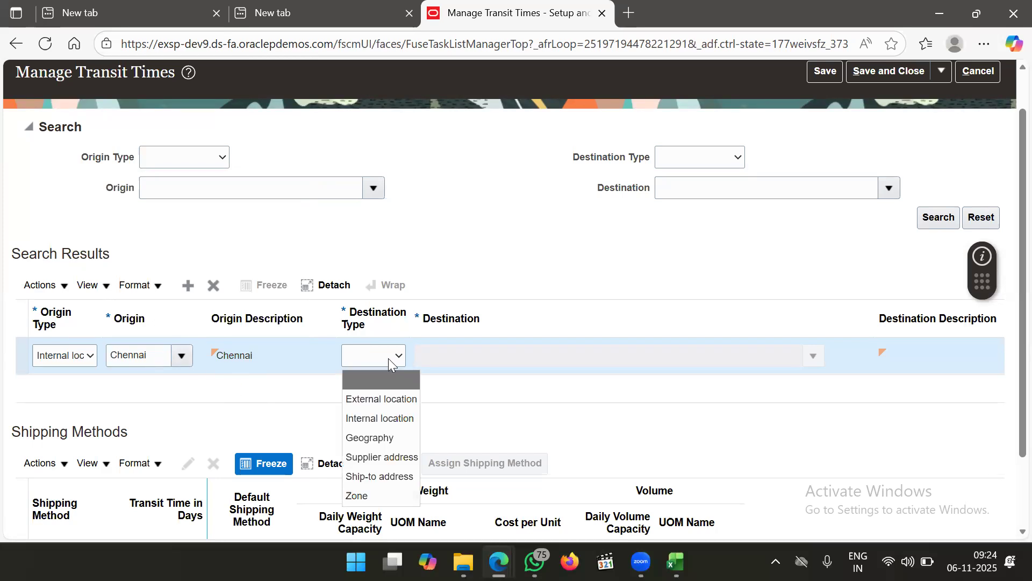
pyautogui.click(388, 421)
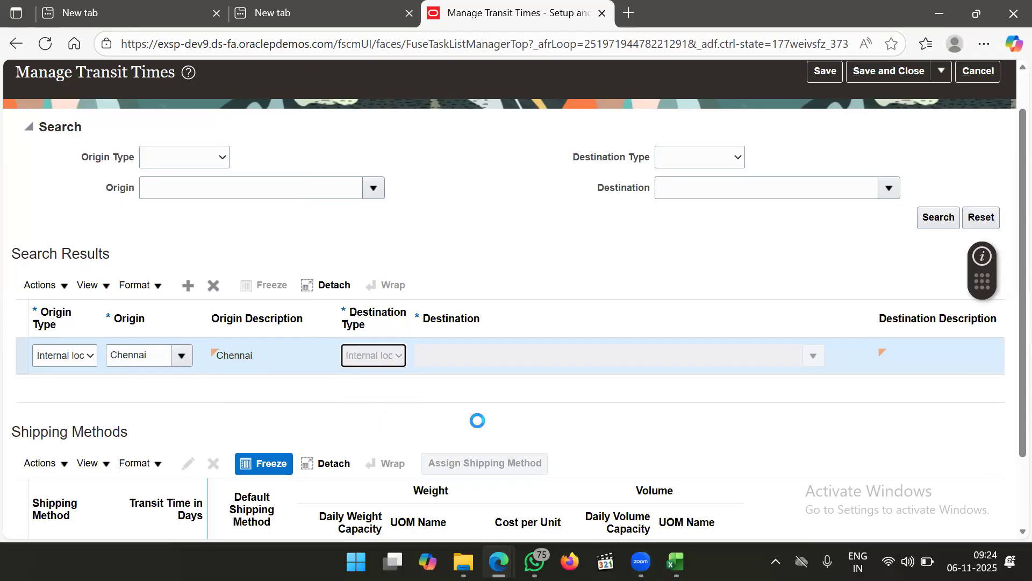
# Search 'Bang' in the Destination field and select Bangalore
pyautogui.click(518, 355)
pyautogui.write('B')
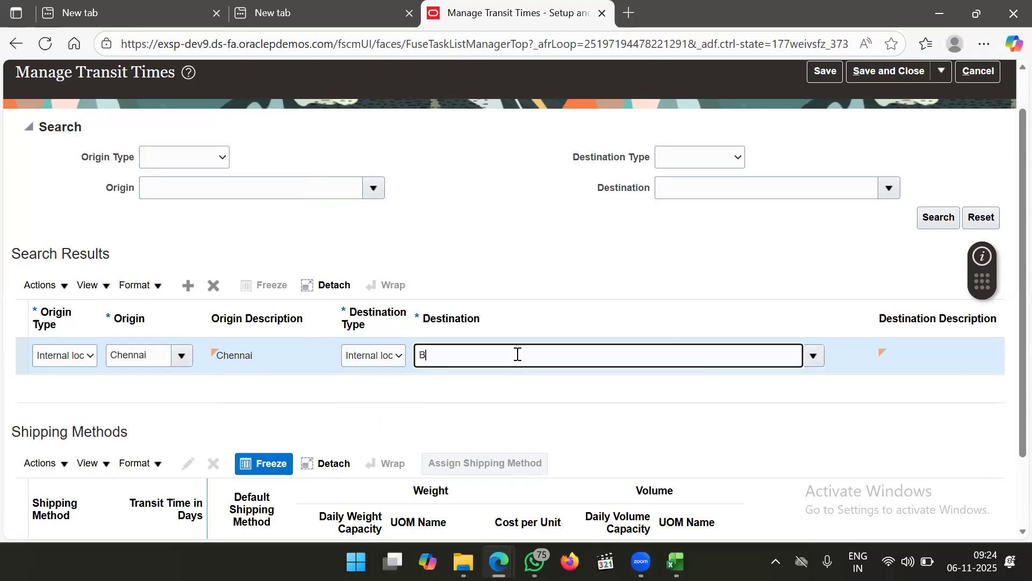
pyautogui.write('ang')
pyautogui.press('Tab')
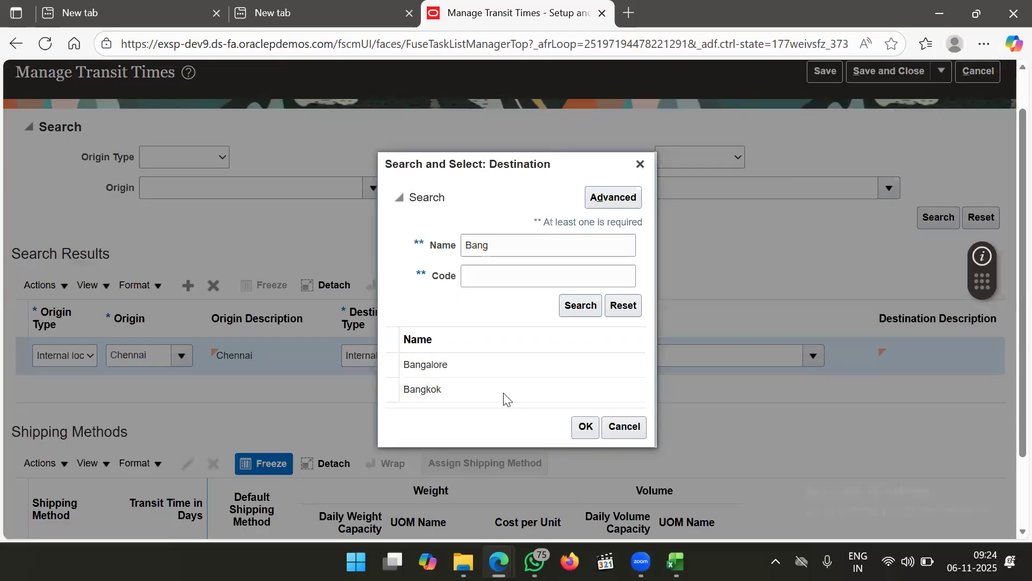
pyautogui.click(504, 360)
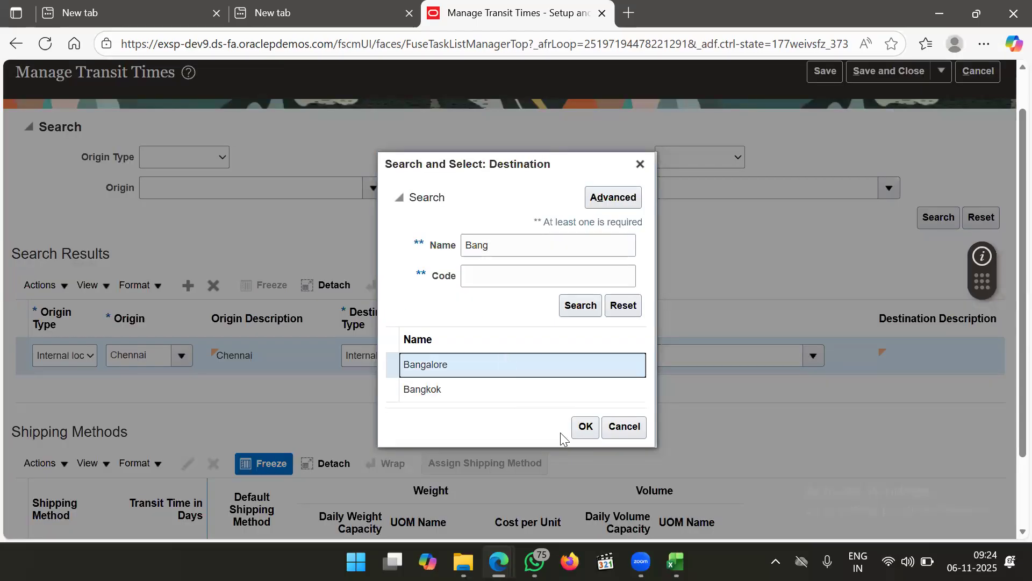
pyautogui.click(587, 427)
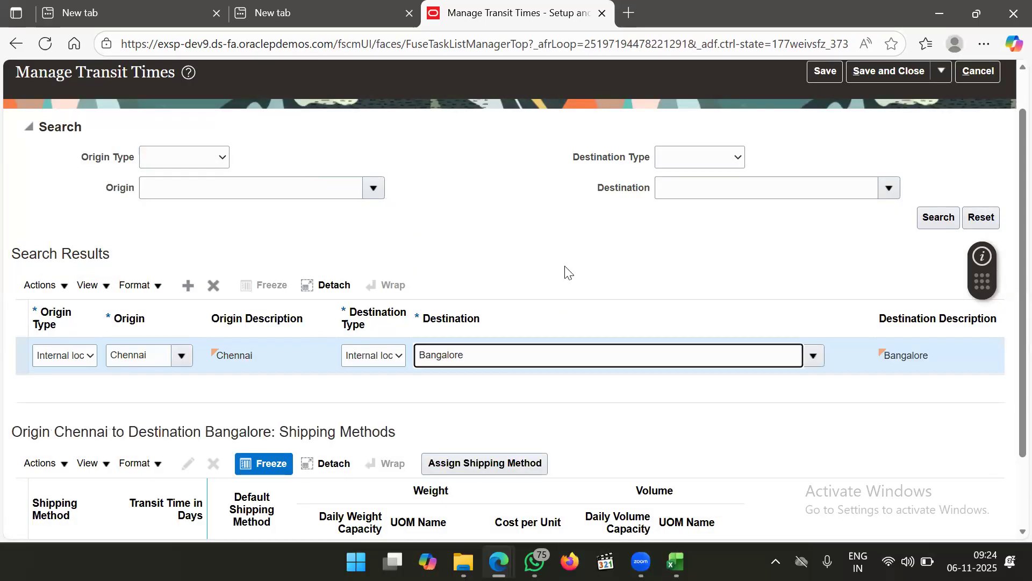
pyautogui.scroll(-2, 564, 271)
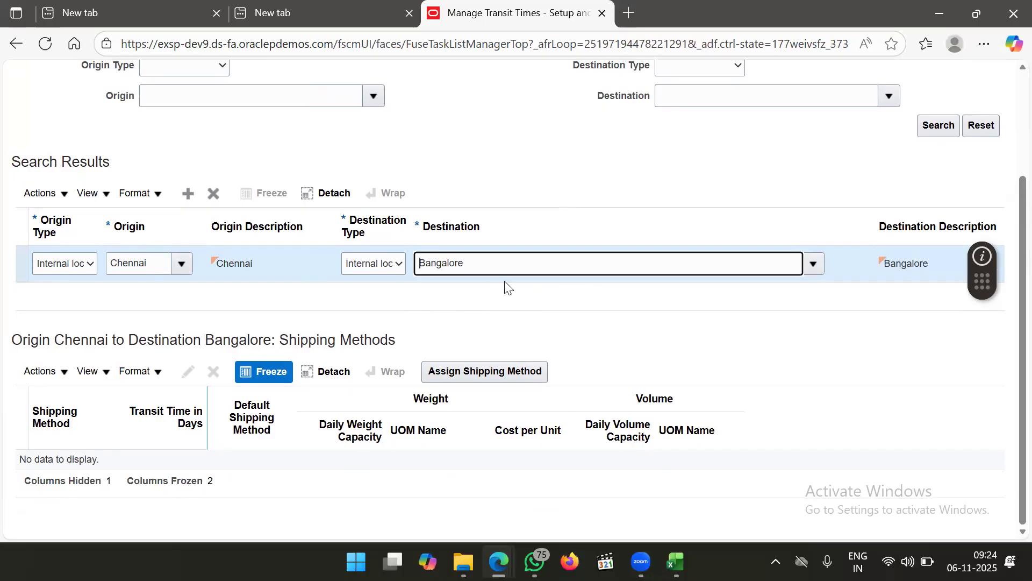
pyautogui.click(440, 376)
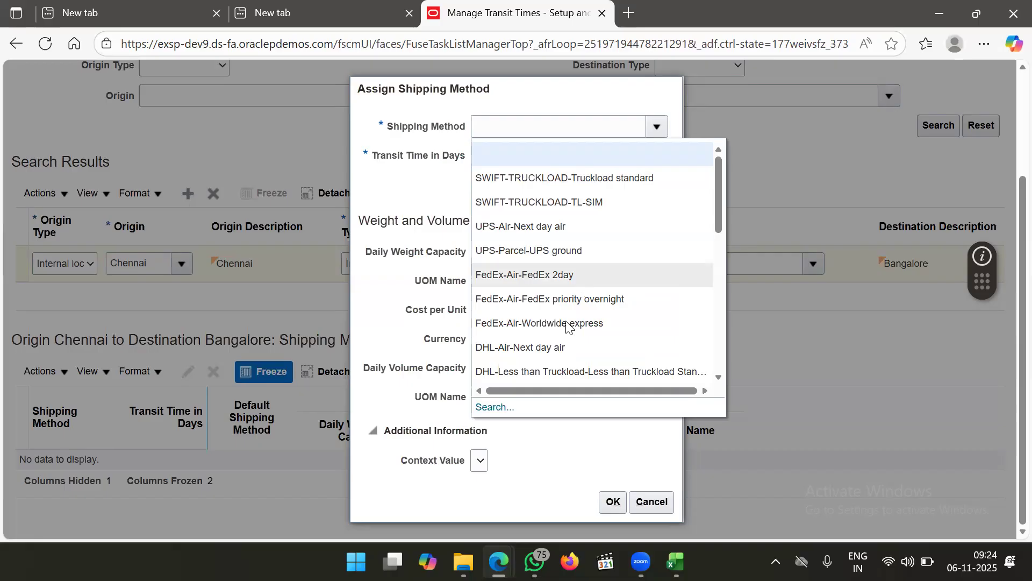
# Choose DHL-Air-Next day air as the shipping method with a 1-day transit time
pyautogui.click(504, 350)
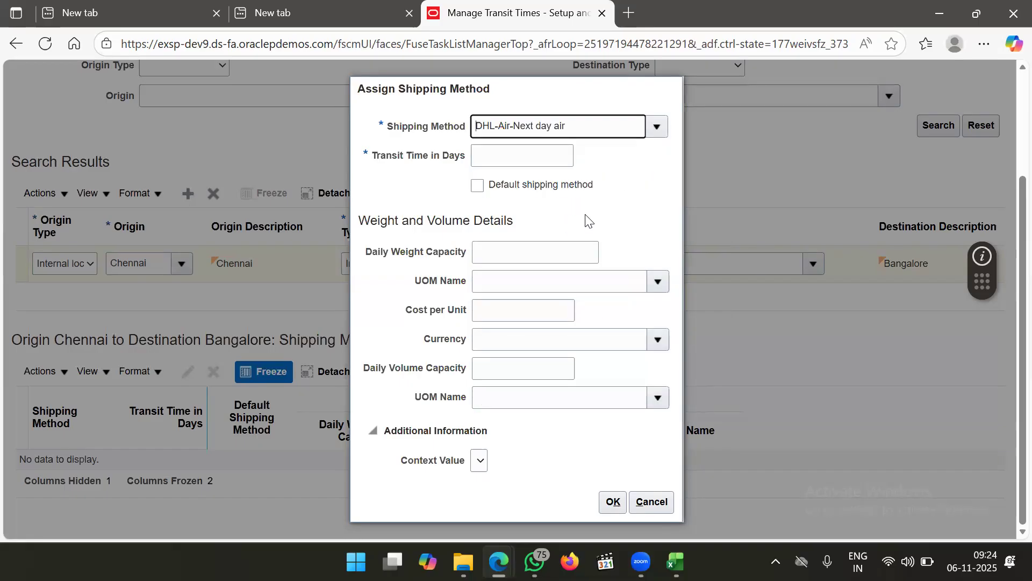
pyautogui.click(540, 159)
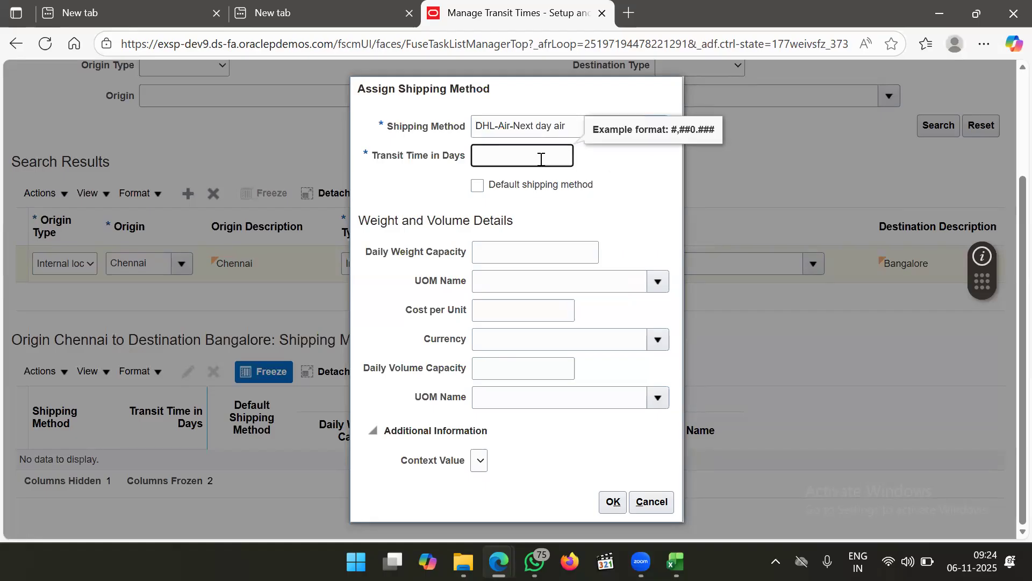
pyautogui.write('1')
pyautogui.click(536, 161)
pyautogui.click(574, 158)
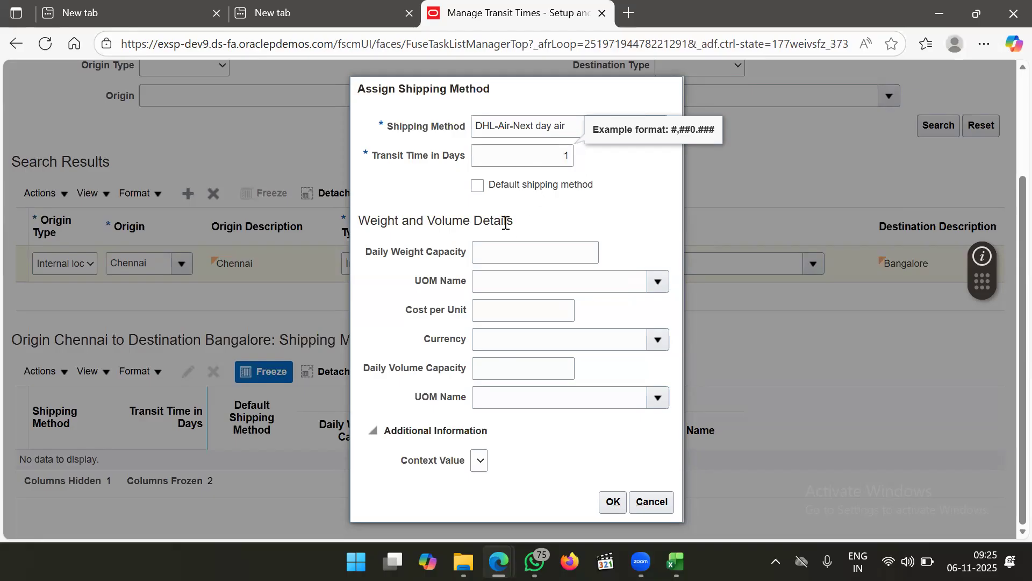
# Enter 100 as the daily weight capacity
pyautogui.click(511, 245)
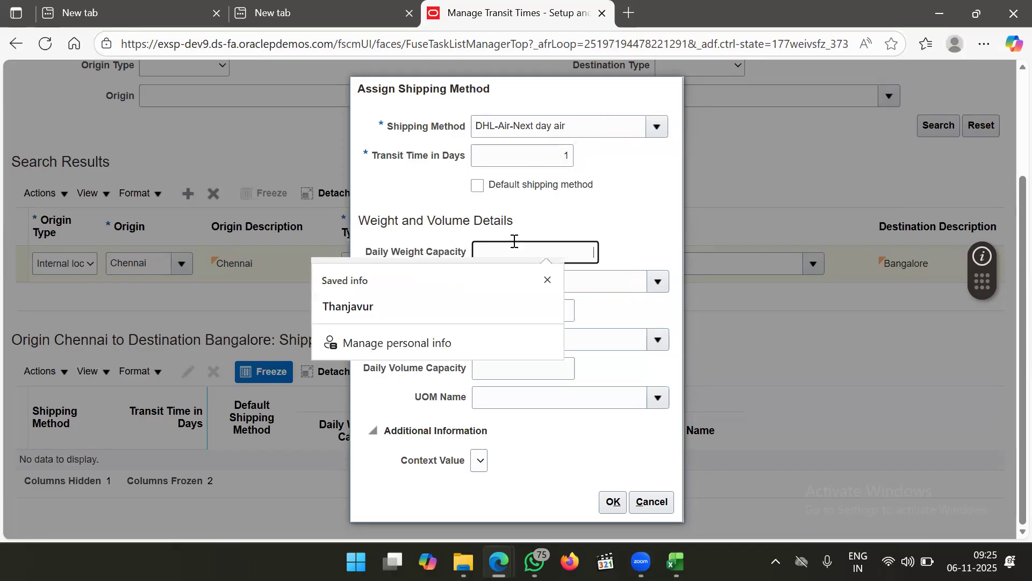
pyautogui.click(628, 267)
pyautogui.click(576, 284)
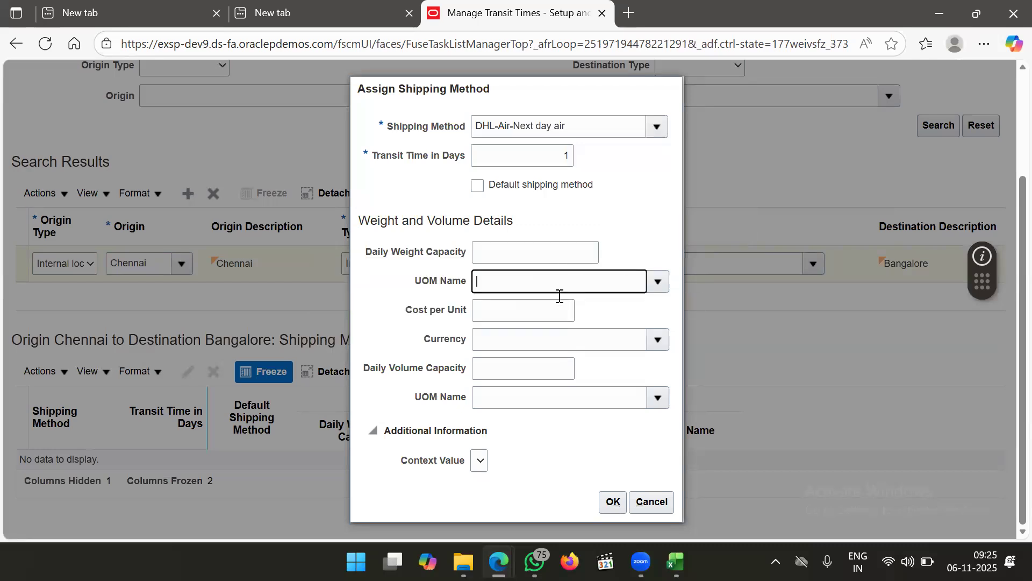
pyautogui.click(537, 311)
pyautogui.click(538, 340)
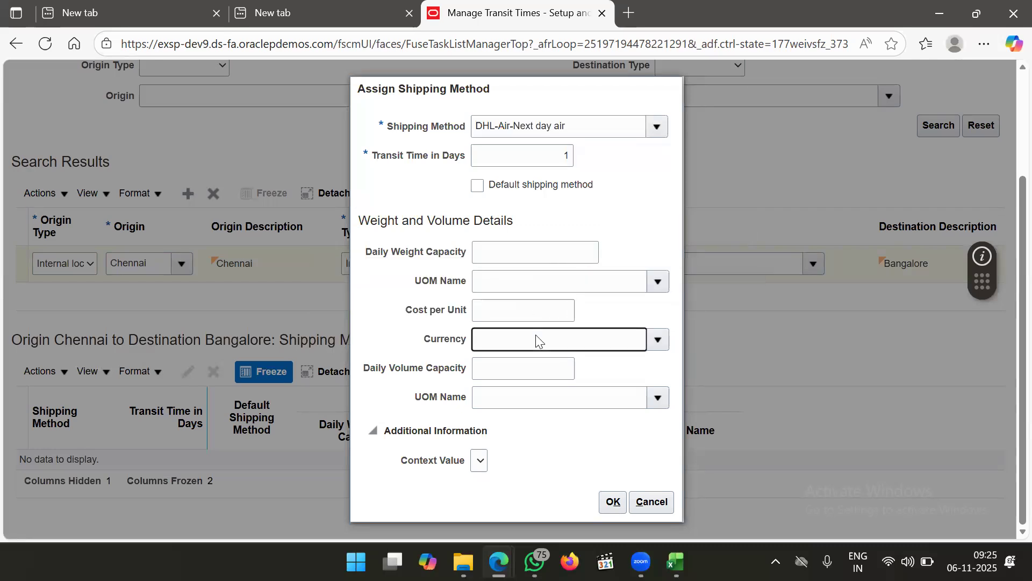
pyautogui.click(558, 250)
pyautogui.write('100')
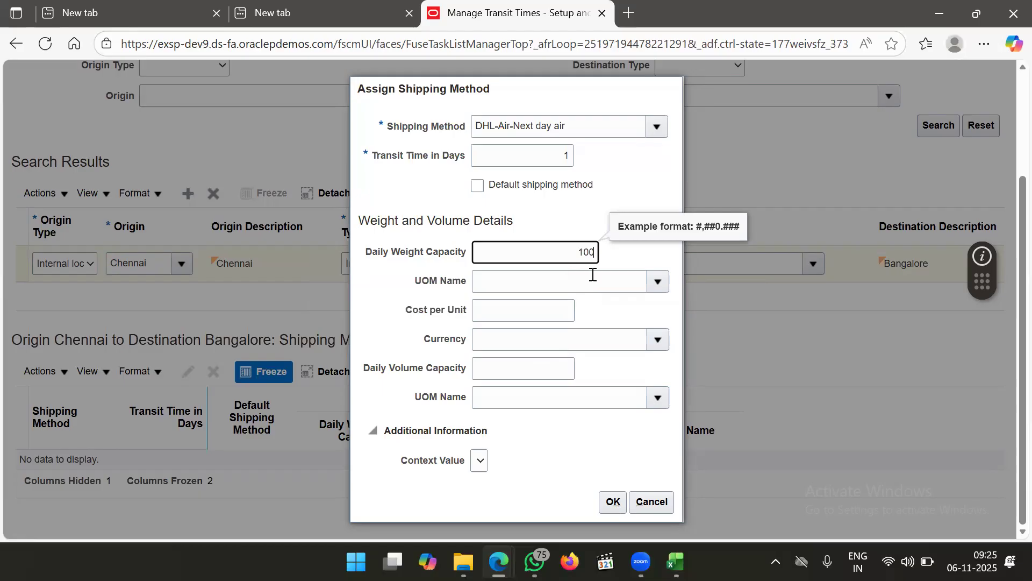
pyautogui.click(625, 292)
# Type 'Weight' in the weight UOM Name field to look up a unit
pyautogui.click(657, 281)
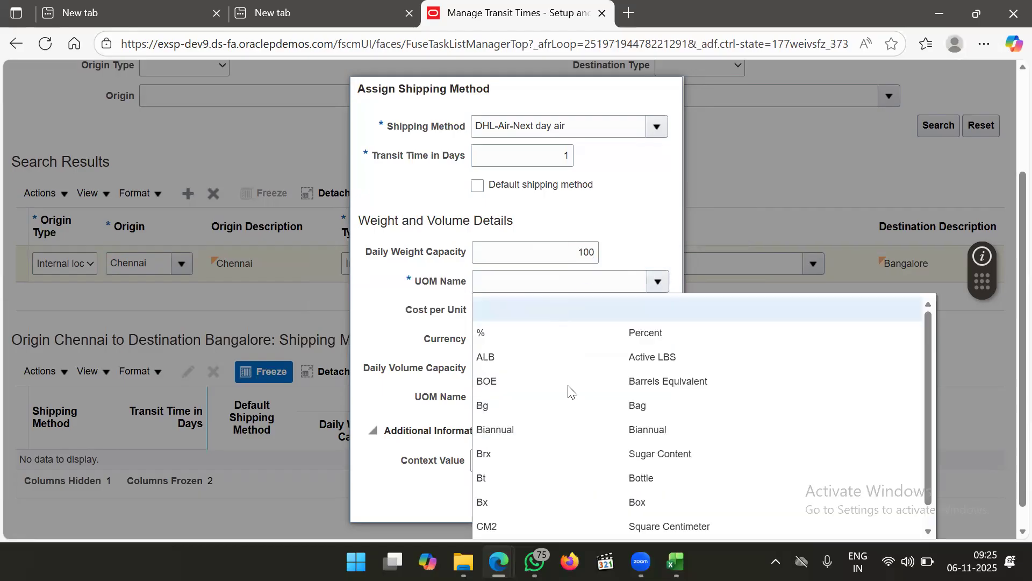
pyautogui.click(530, 283)
pyautogui.write('W')
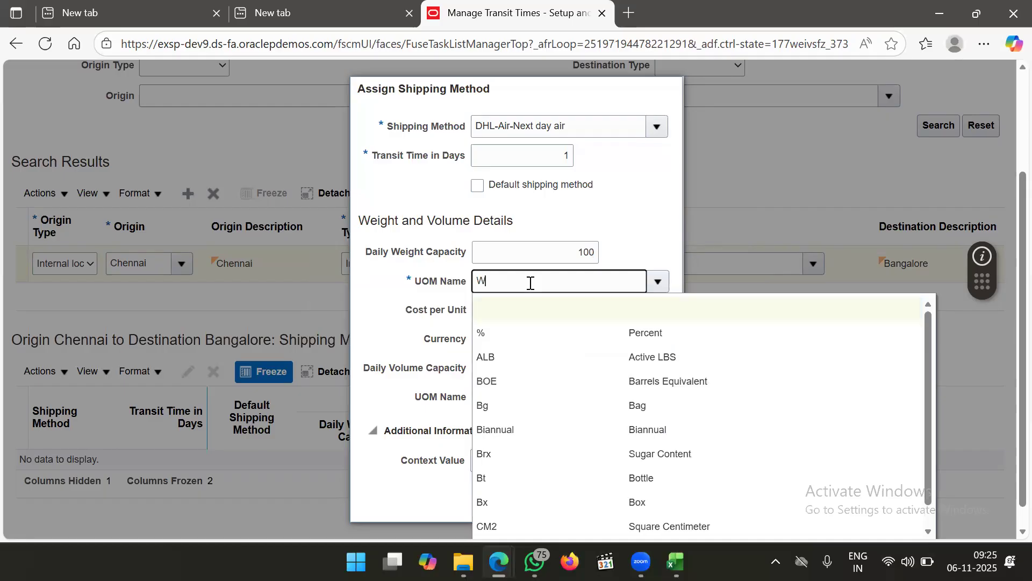
pyautogui.write('eight')
pyautogui.press('Tab')
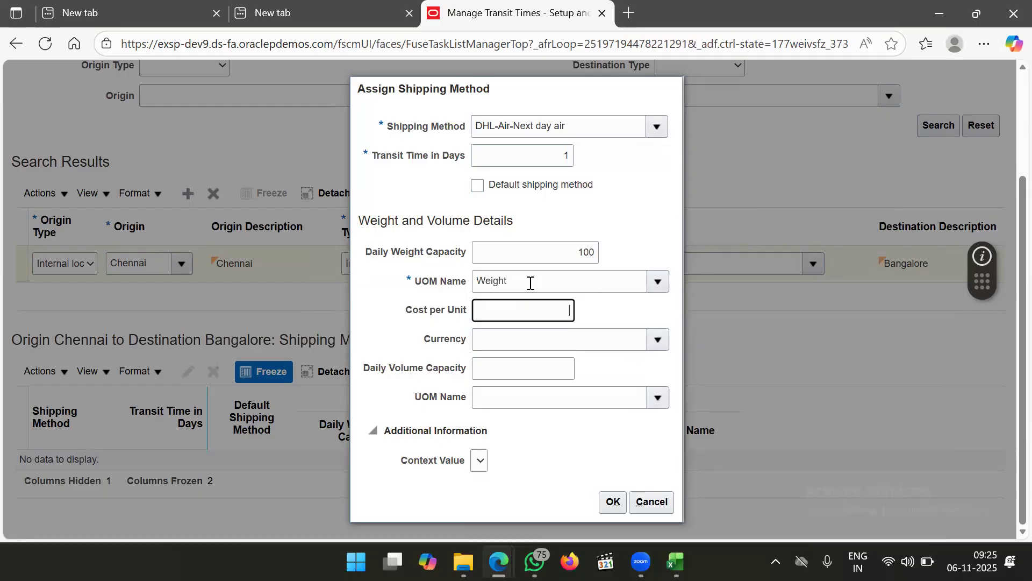
pyautogui.click(422, 241)
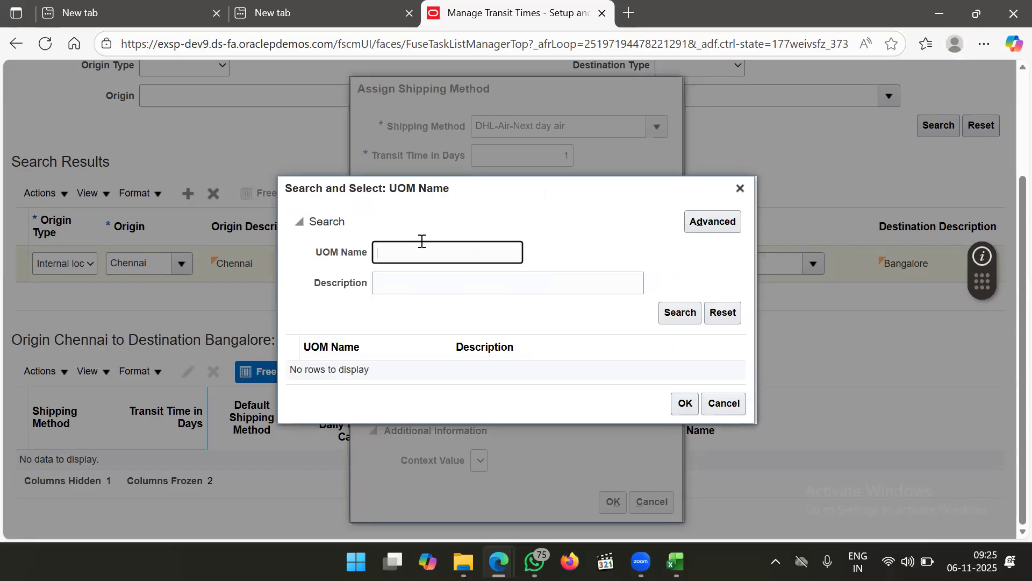
# Search the UOM Name dialog for Ea and select Ea as the weight unit
pyautogui.write('W')
pyautogui.press('Return')
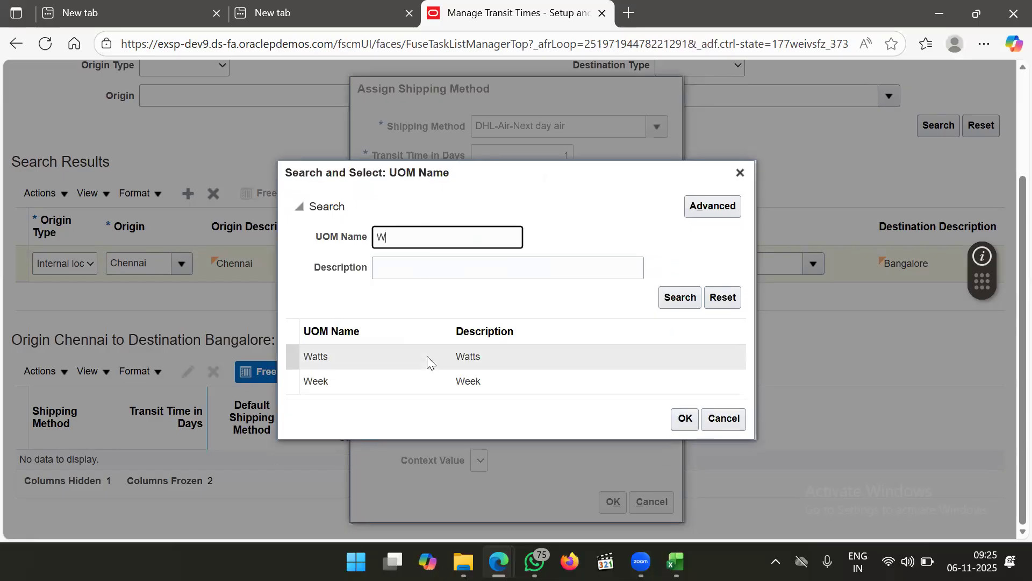
pyautogui.press('BackSpace')
pyautogui.write('Ea')
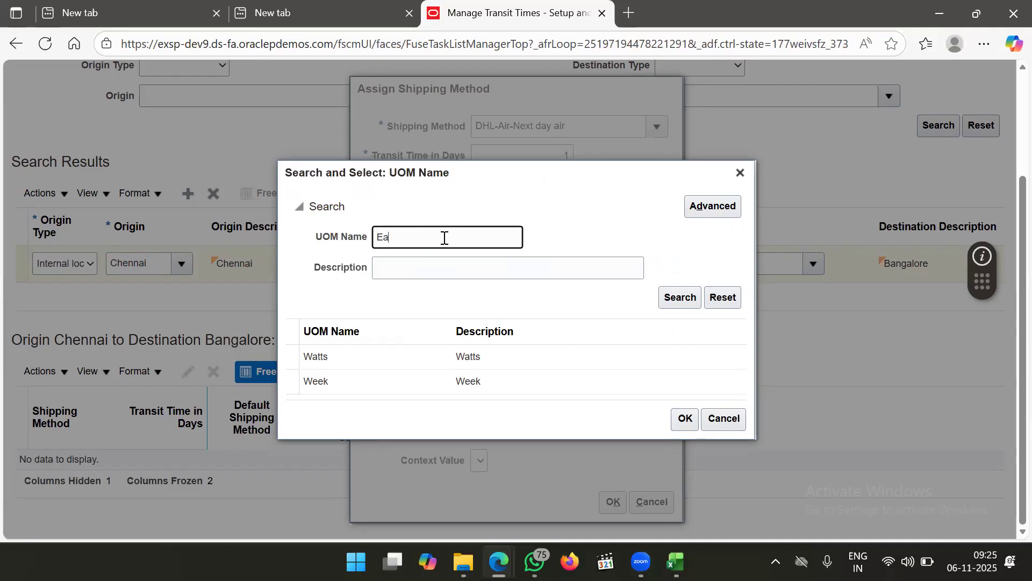
pyautogui.press('Return')
pyautogui.click(376, 385)
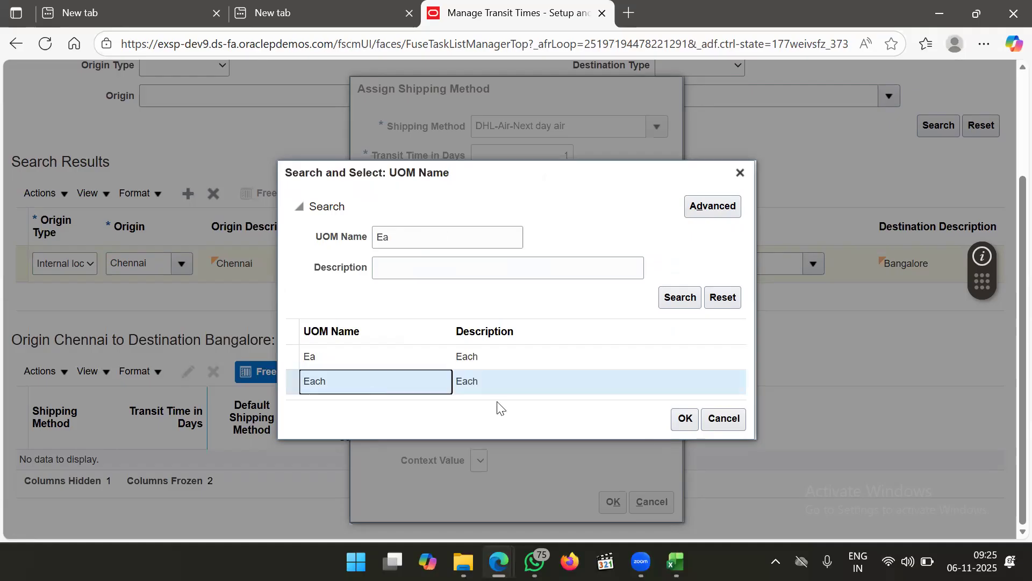
pyautogui.click(512, 361)
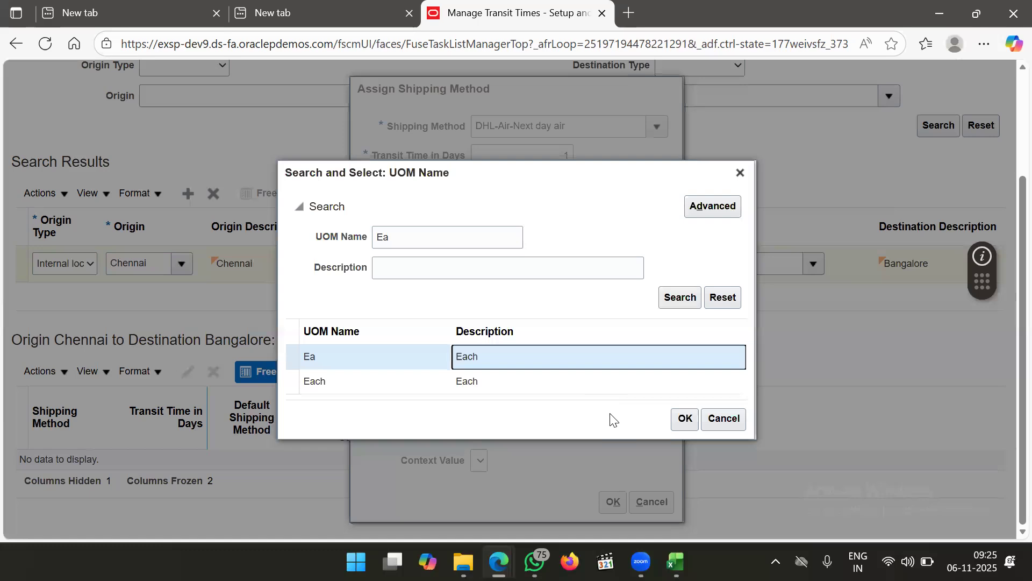
pyautogui.click(682, 423)
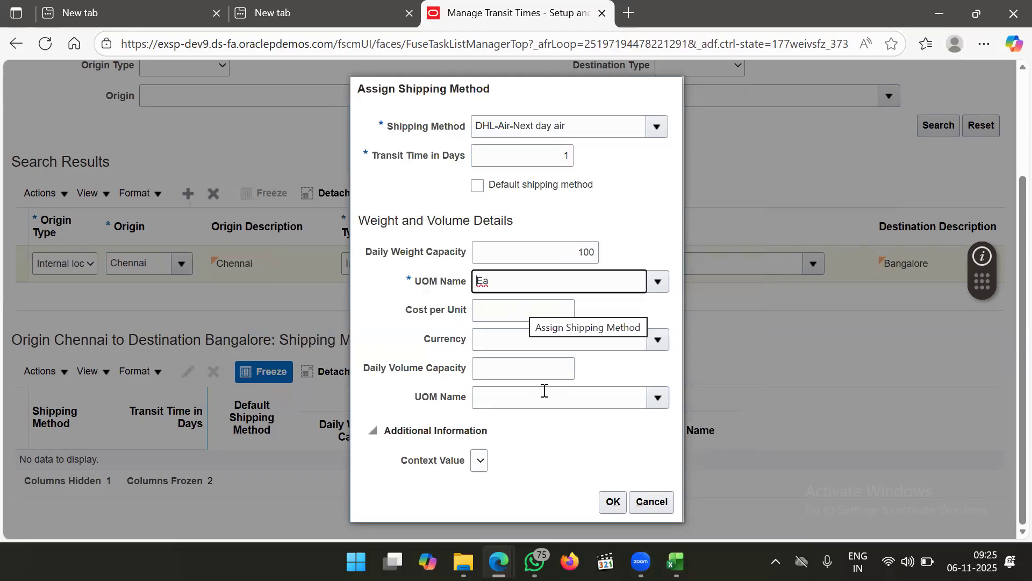
pyautogui.click(546, 347)
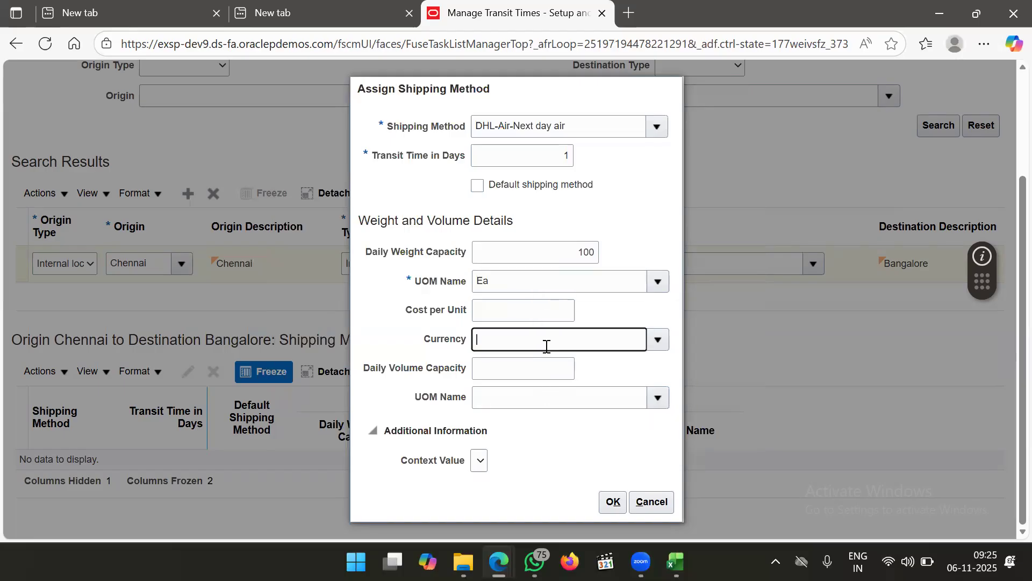
# Enter USD as the currency and pick Each from an 'E' search as the volume unit
pyautogui.write('USD')
pyautogui.press('Tab')
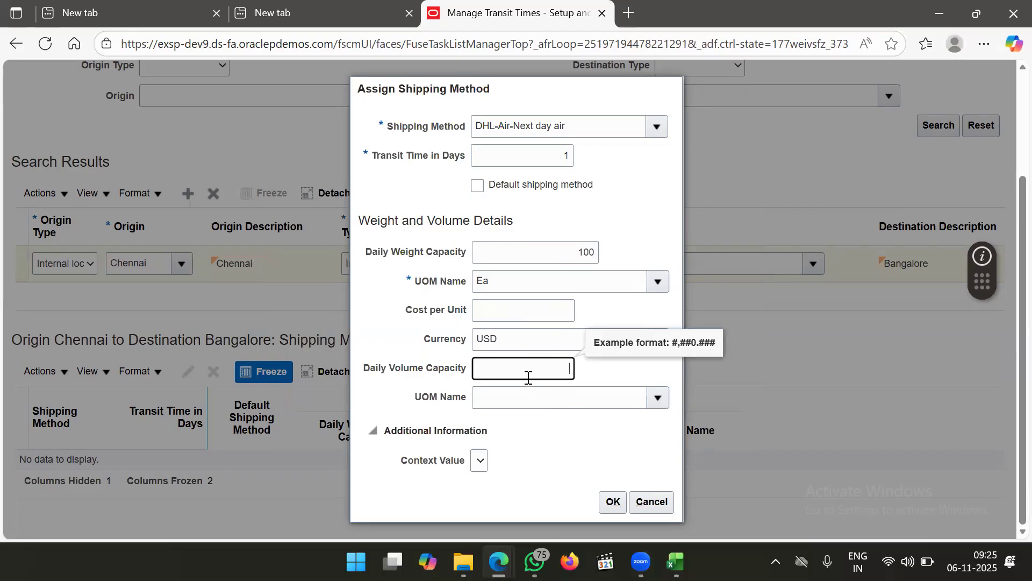
pyautogui.click(656, 399)
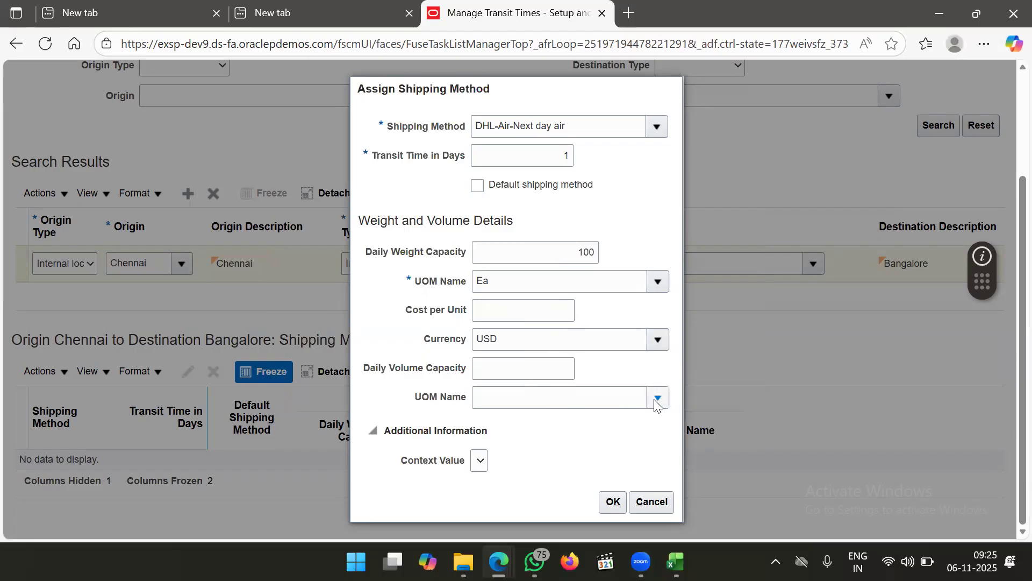
pyautogui.click(559, 390)
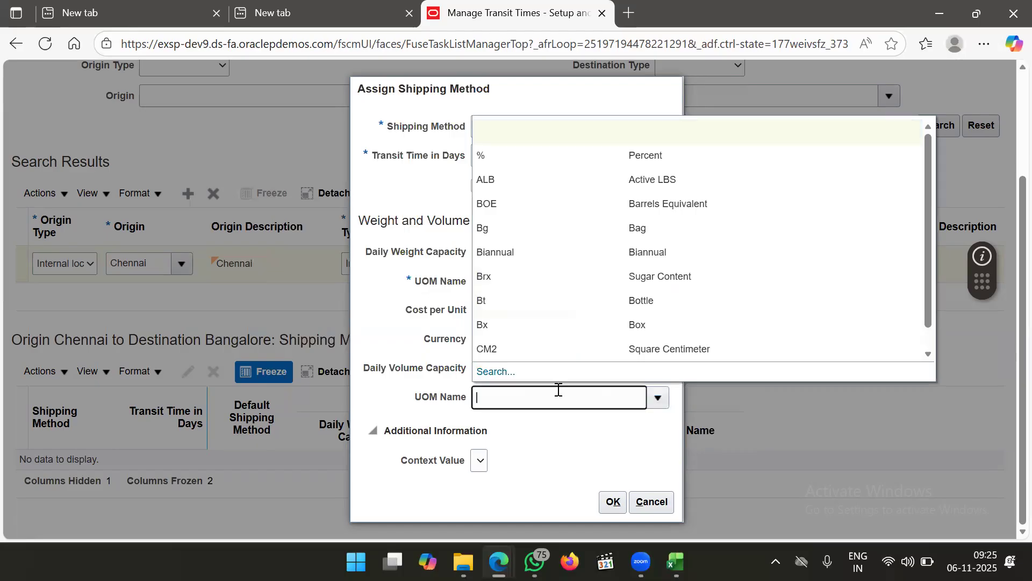
pyautogui.write('W')
pyautogui.press('Tab')
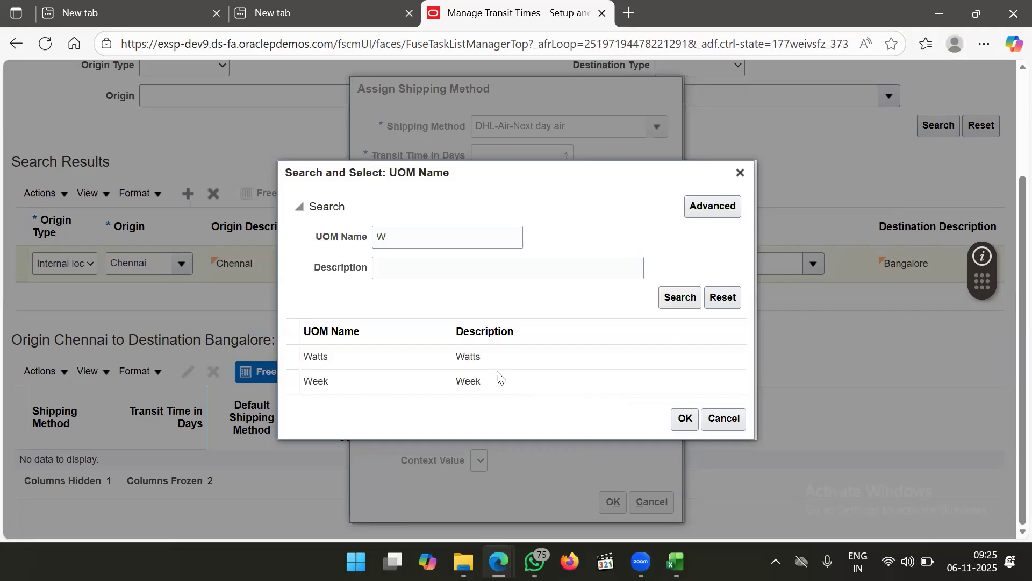
pyautogui.click(476, 242)
pyautogui.press('BackSpace')
pyautogui.write('E')
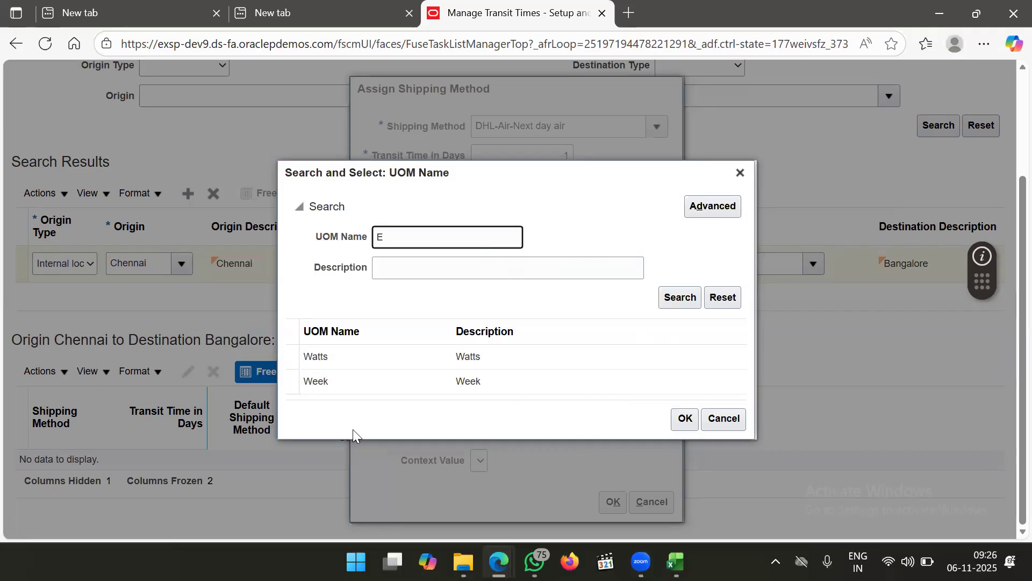
pyautogui.press('Return')
pyautogui.click(400, 381)
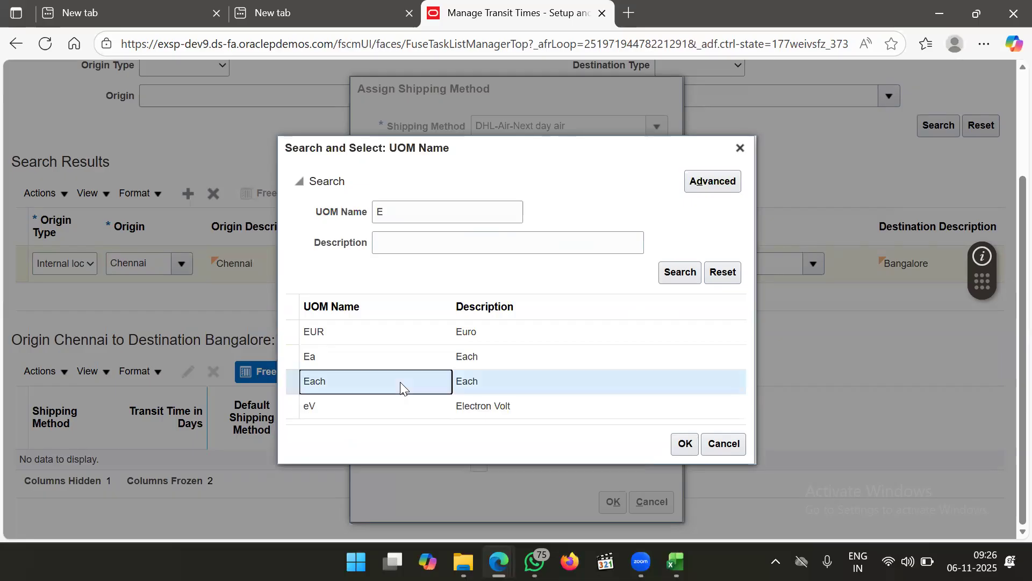
pyautogui.click(685, 444)
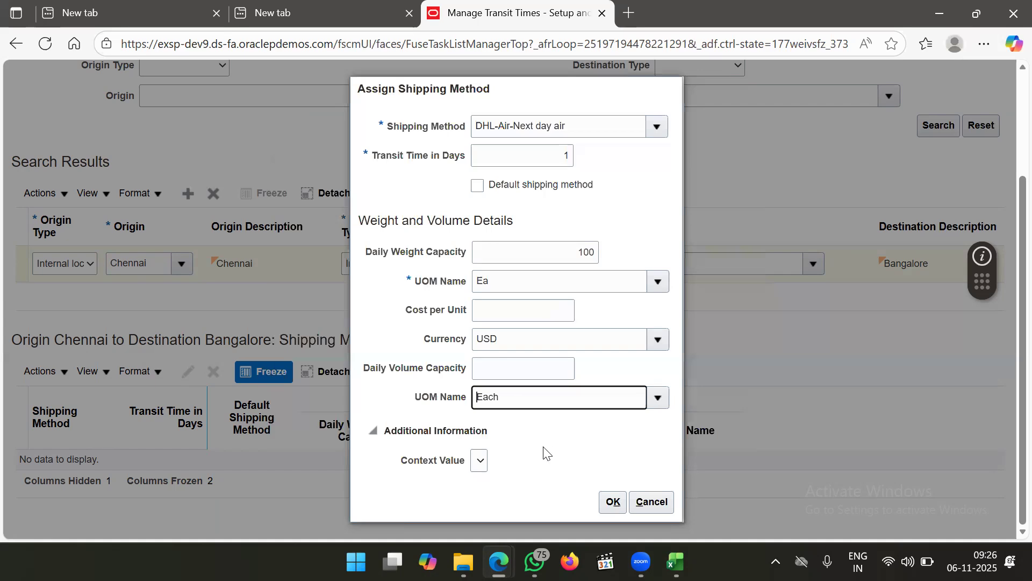
# After the validation error, clear the Each volume unit and USD currency, then confirm the DHL assignment
pyautogui.click(610, 501)
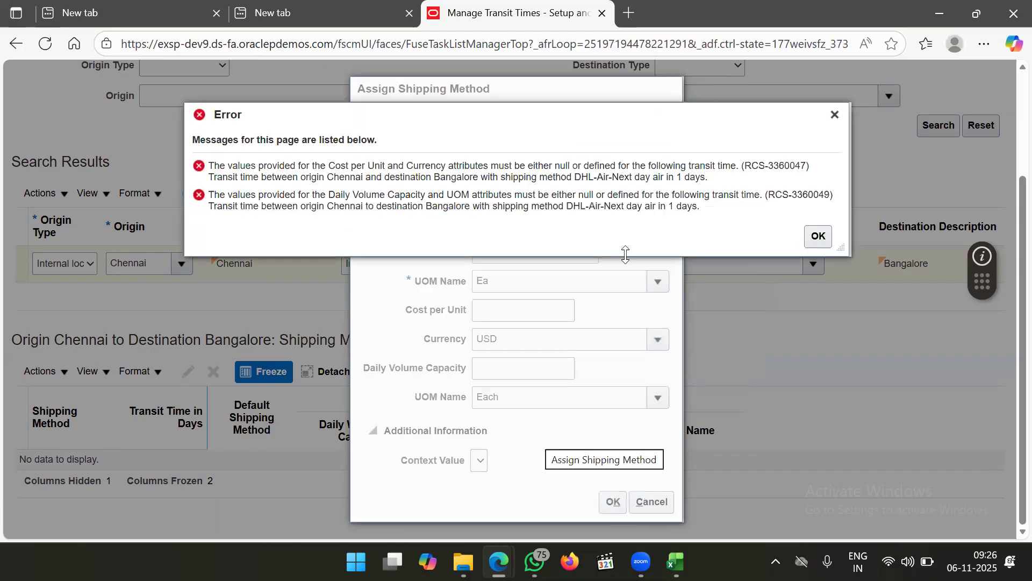
pyautogui.click(818, 240)
pyautogui.moveTo(521, 403); pyautogui.dragTo(434, 407)
pyautogui.press('BackSpace')
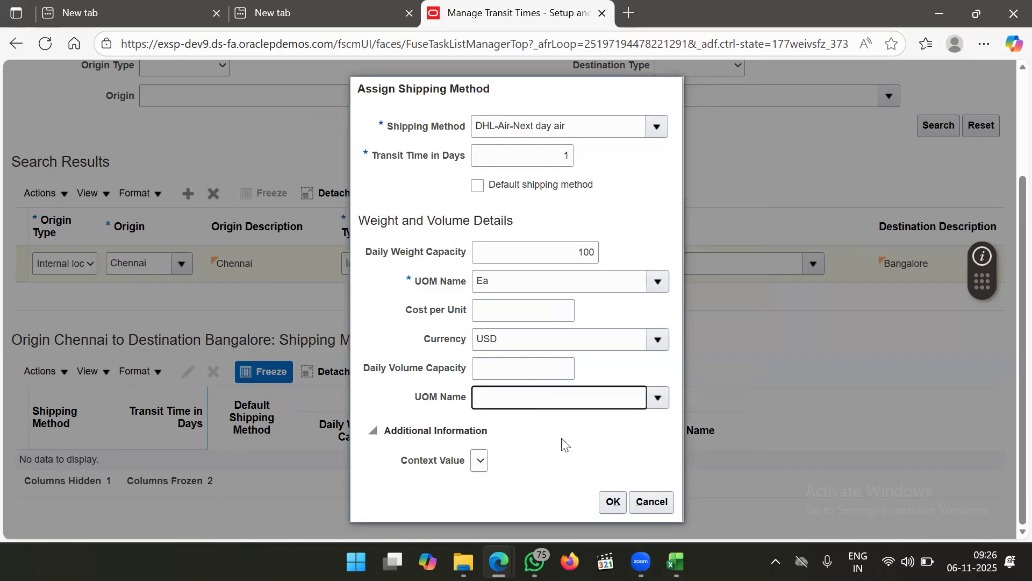
pyautogui.moveTo(522, 336); pyautogui.dragTo(403, 339)
pyautogui.press('BackSpace')
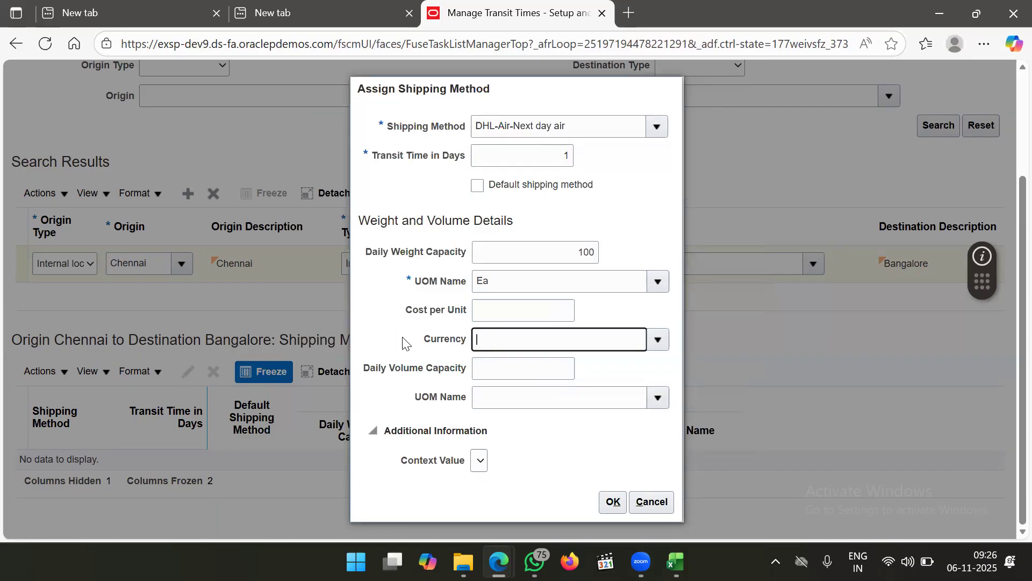
pyautogui.click(605, 503)
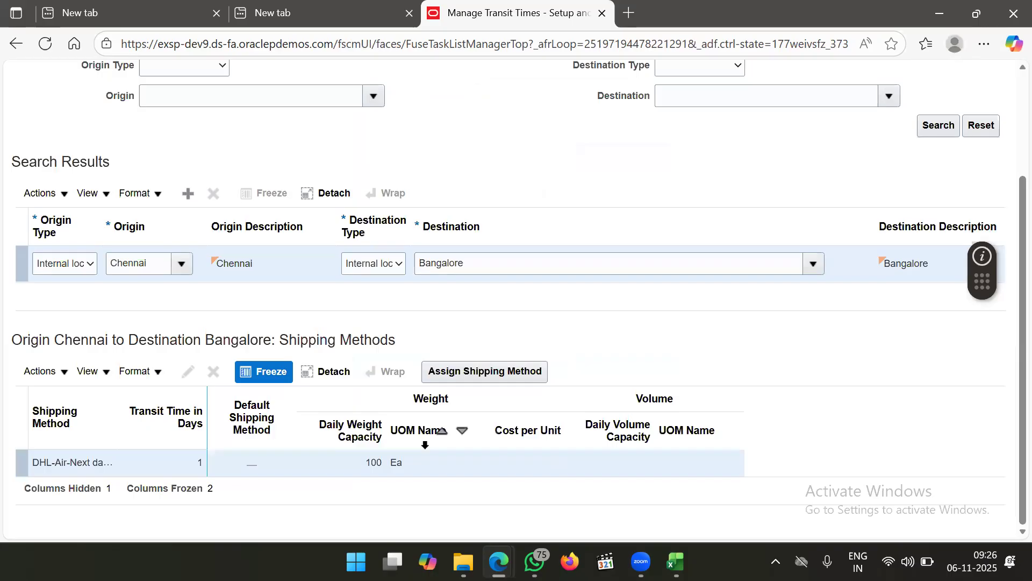
pyautogui.click(279, 467)
# Assign SAIA-Truckload-Truck to the Chennai–Bangalore route with a 5-day transit time
pyautogui.click(516, 371)
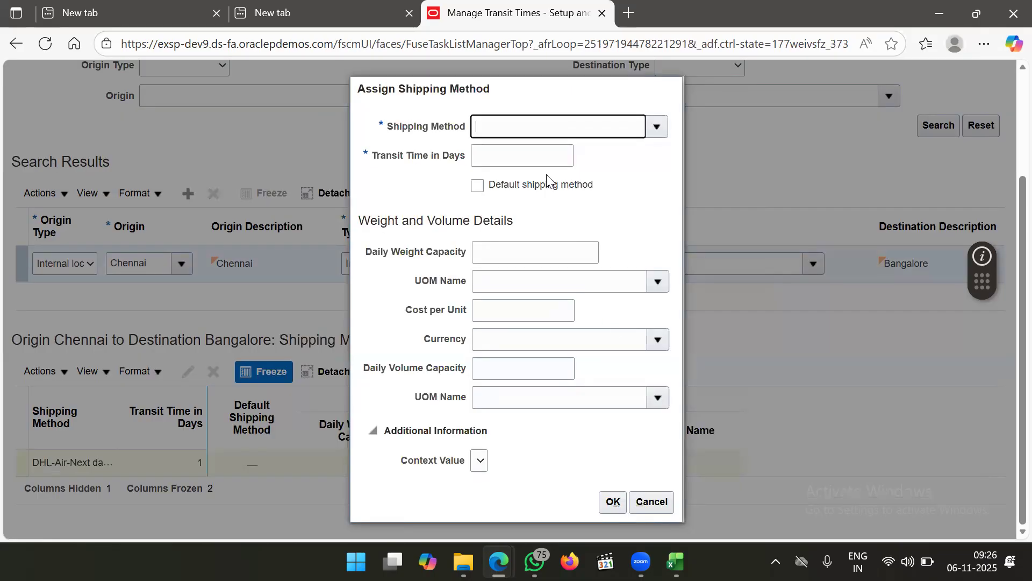
pyautogui.click(657, 127)
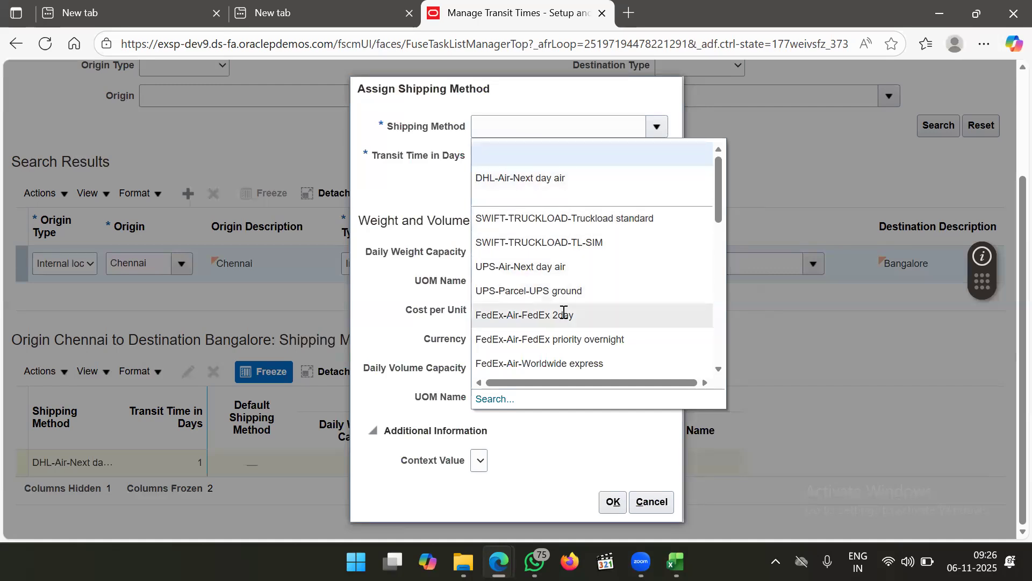
pyautogui.scroll(-5, 563, 312)
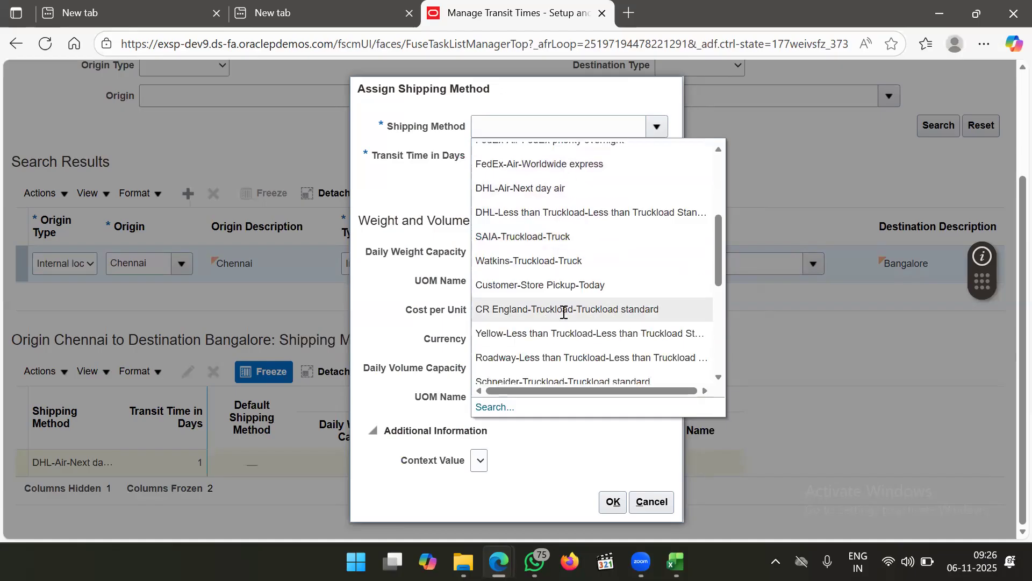
pyautogui.scroll(1, 562, 311)
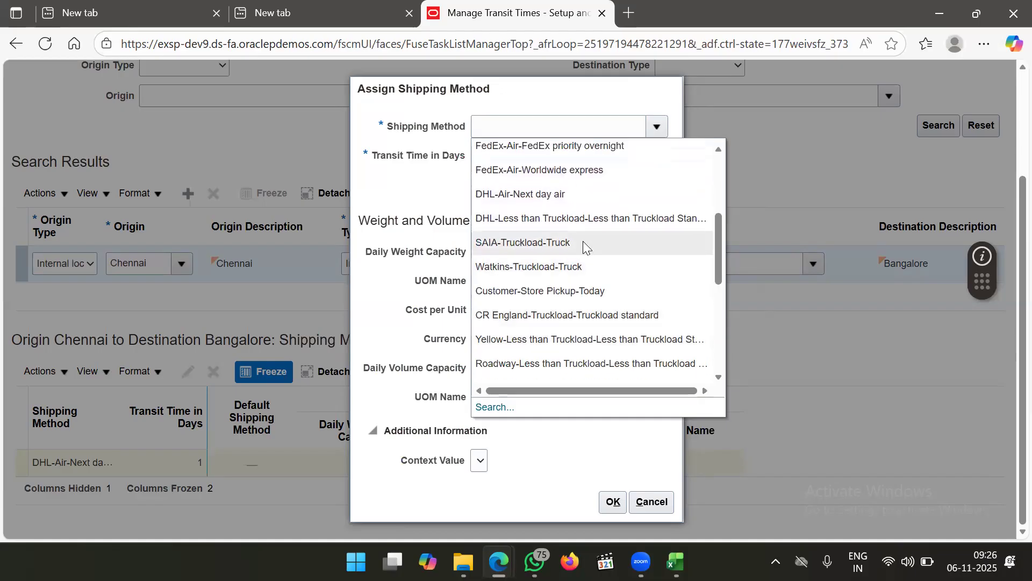
pyautogui.scroll(3, 583, 241)
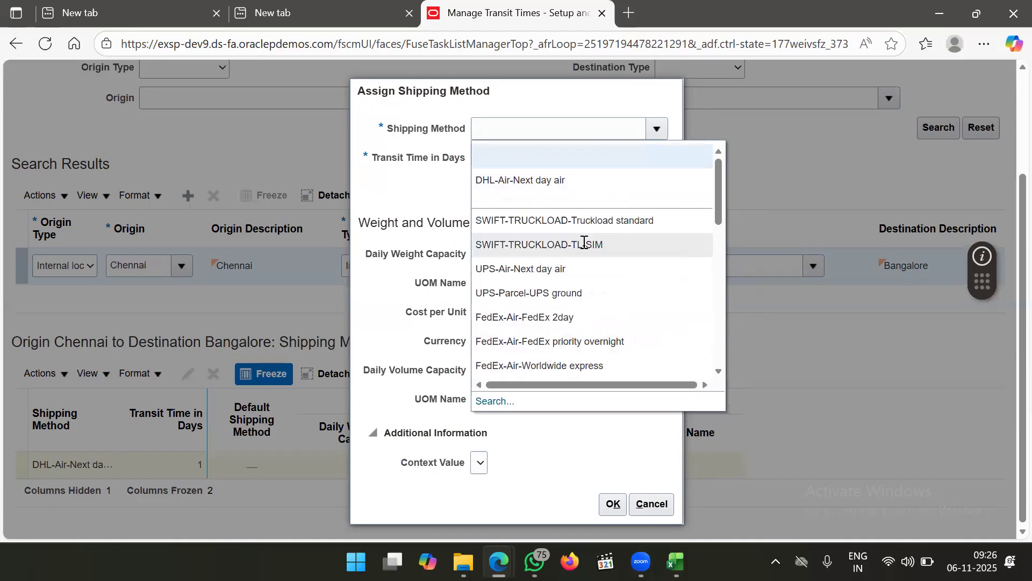
pyautogui.scroll(-1, 584, 242)
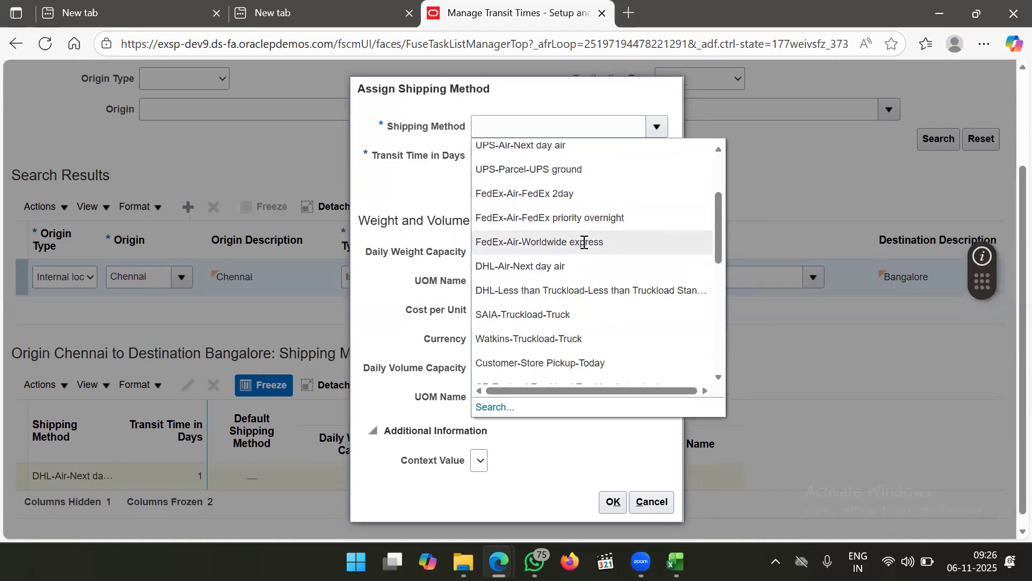
pyautogui.scroll(-2, 567, 301)
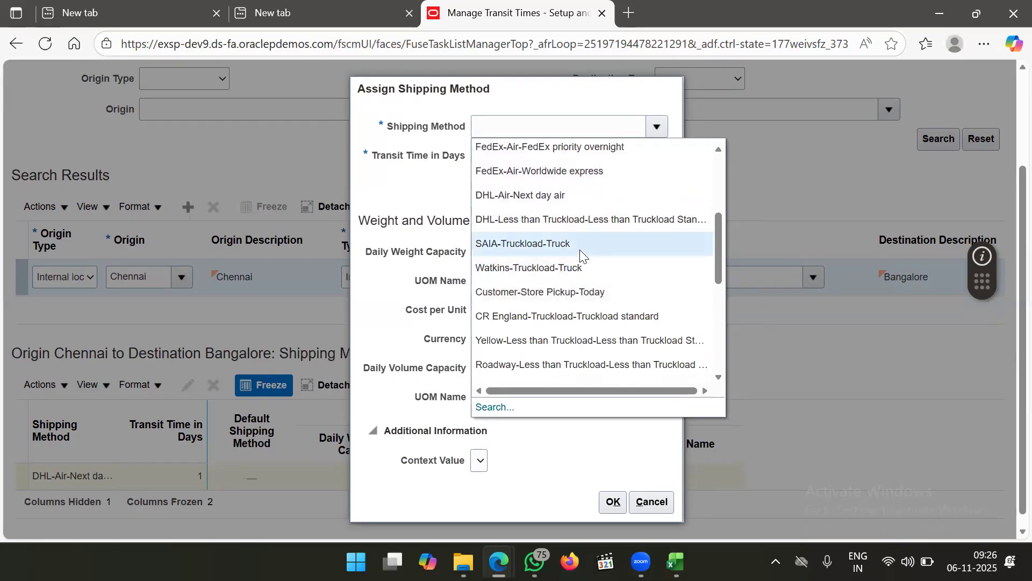
pyautogui.press('Escape')
pyautogui.write('SAIA-Truckload-Truck')
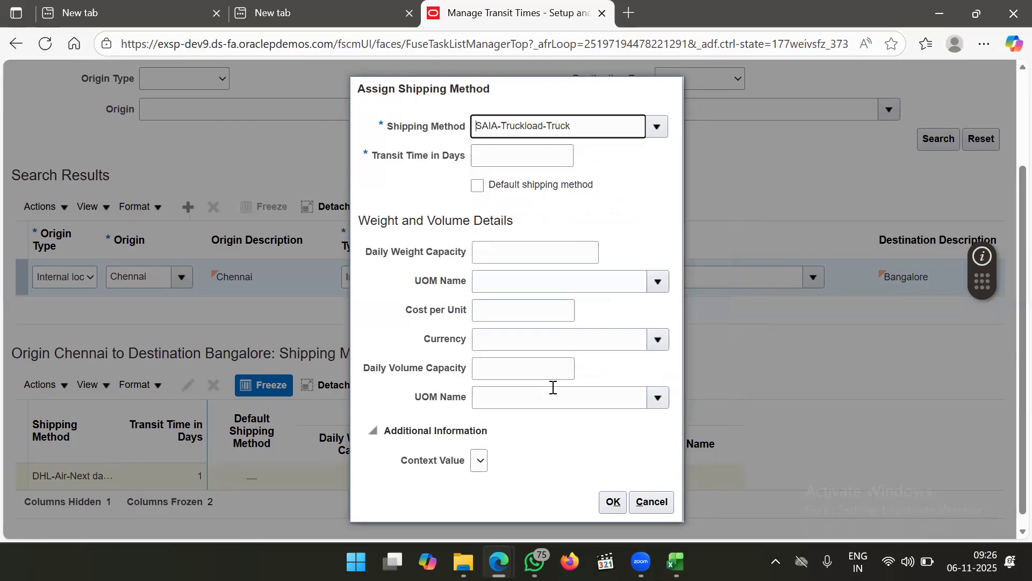
pyautogui.click(613, 502)
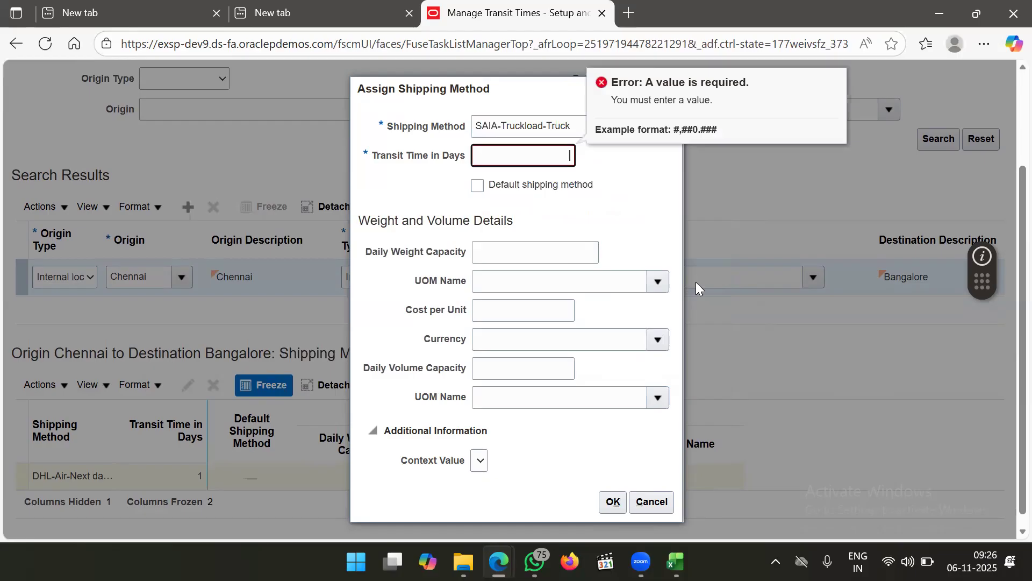
pyautogui.write('5')
pyautogui.click(624, 202)
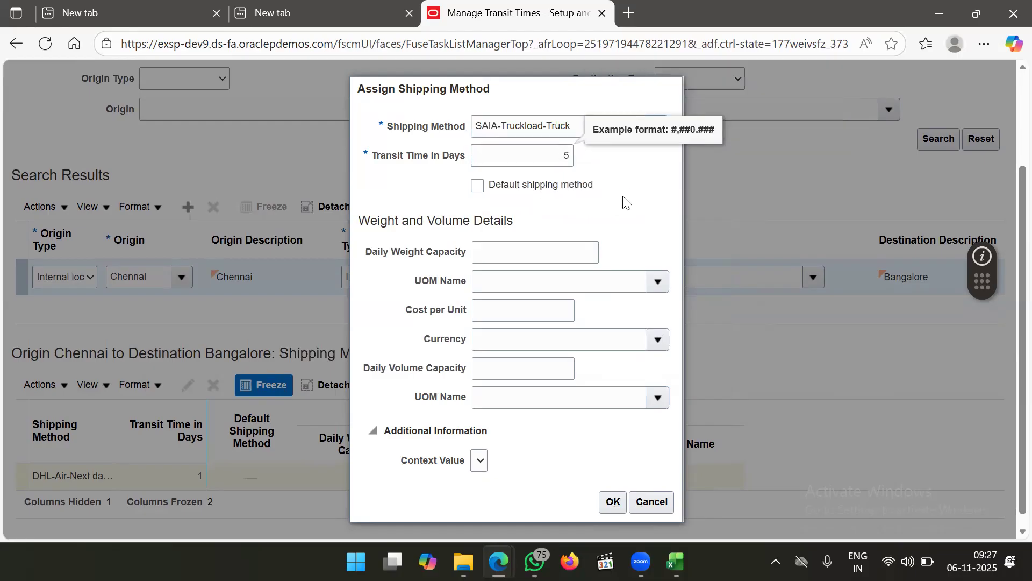
pyautogui.click(613, 503)
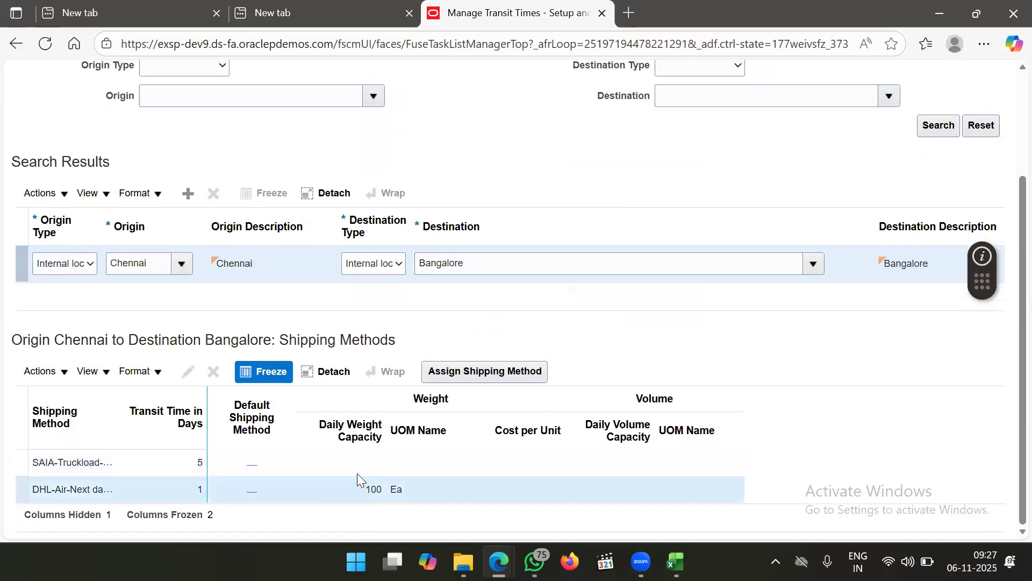
# Save the transit times and review the SAIA-Truckload-Truck and DHL-Air-Next day air rows
pyautogui.scroll(3, 745, 269)
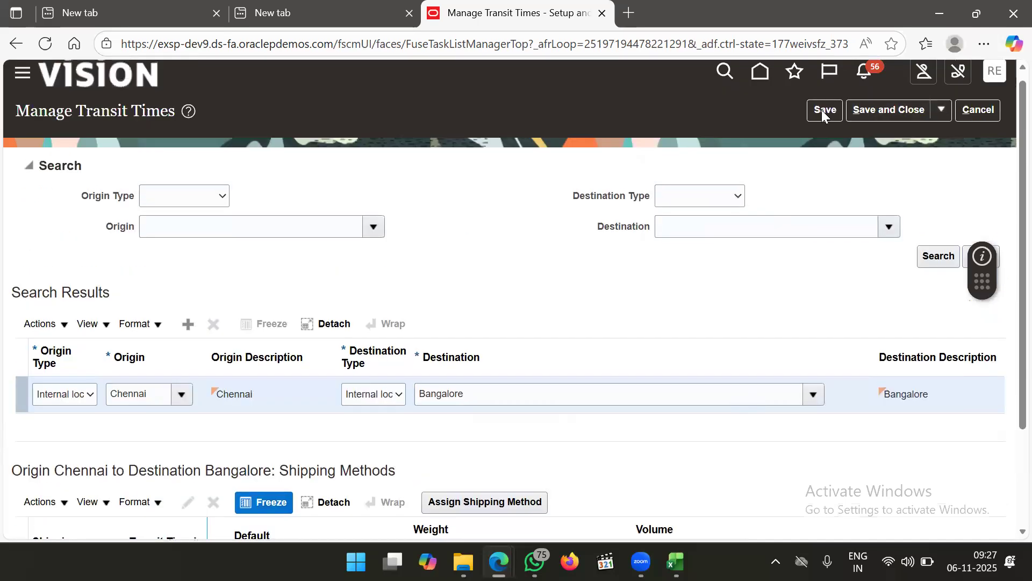
pyautogui.click(823, 109)
pyautogui.scroll(-2, 617, 313)
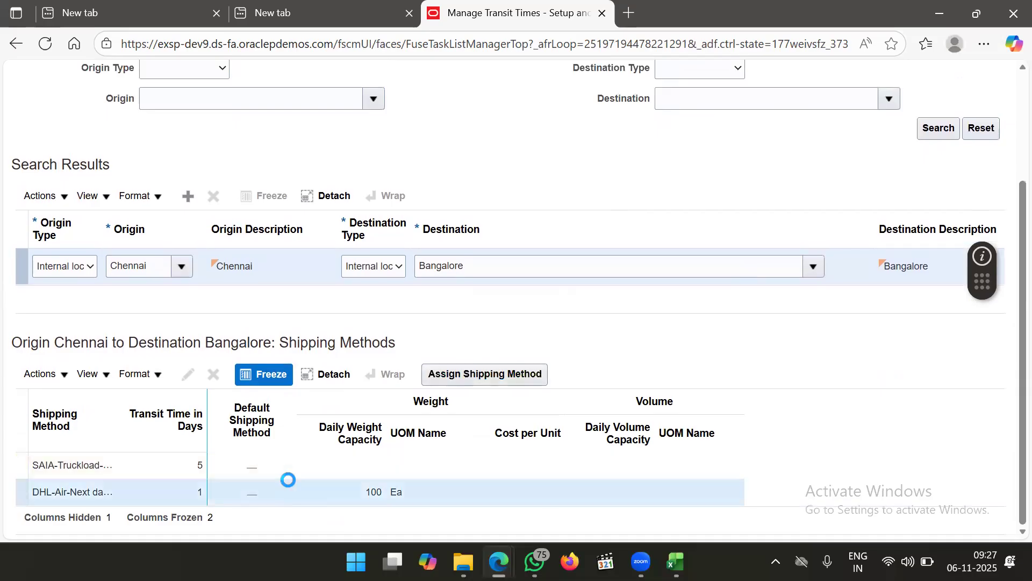
pyautogui.click(359, 433)
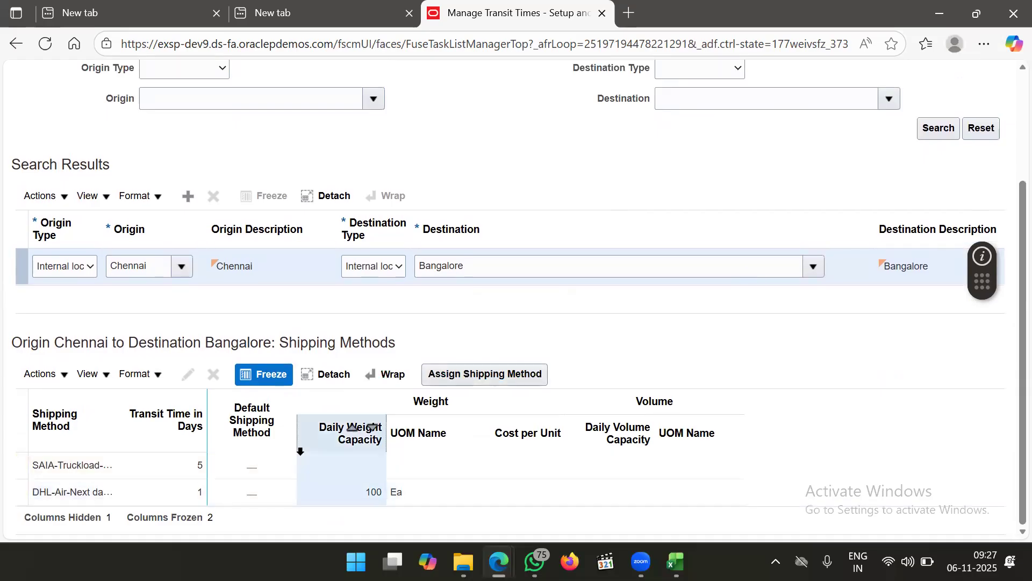
pyautogui.click(146, 462)
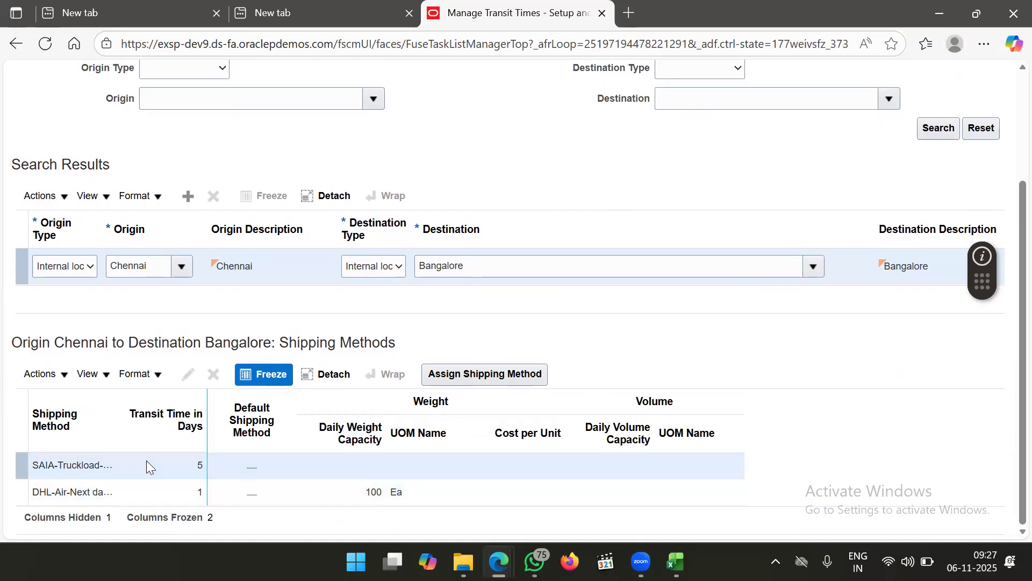
pyautogui.click(162, 489)
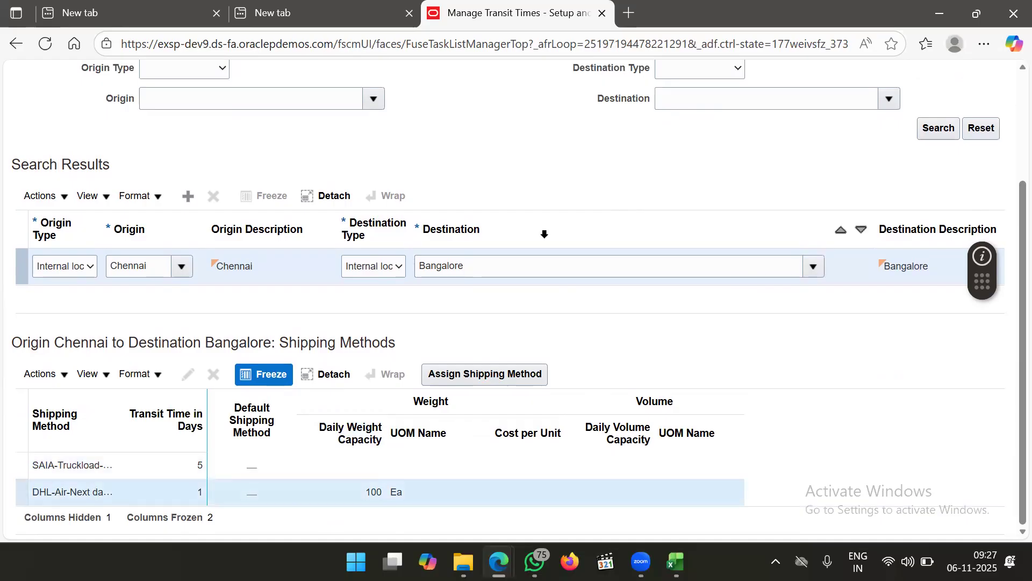
pyautogui.scroll(3, 637, 199)
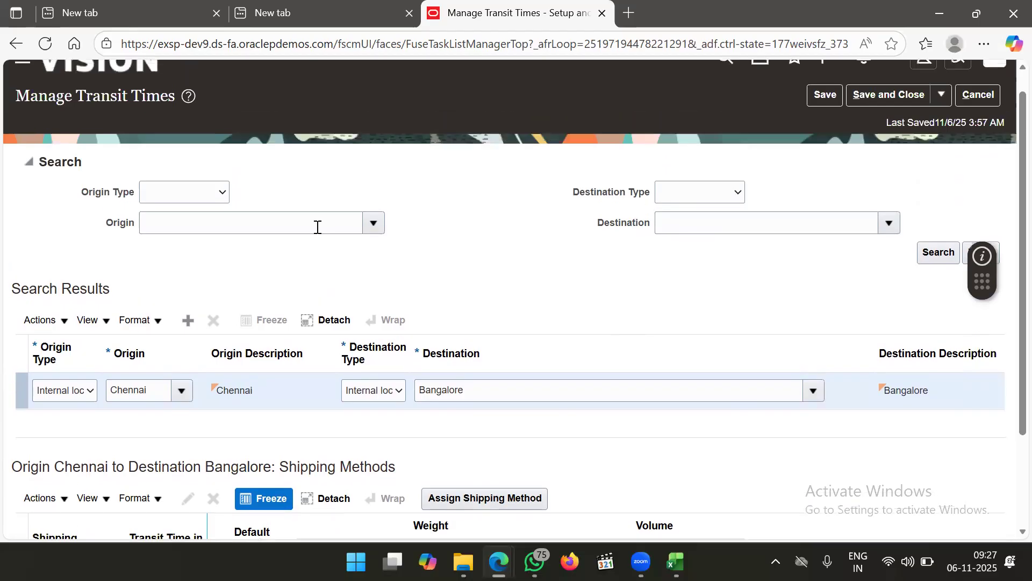
pyautogui.scroll(-3, 407, 487)
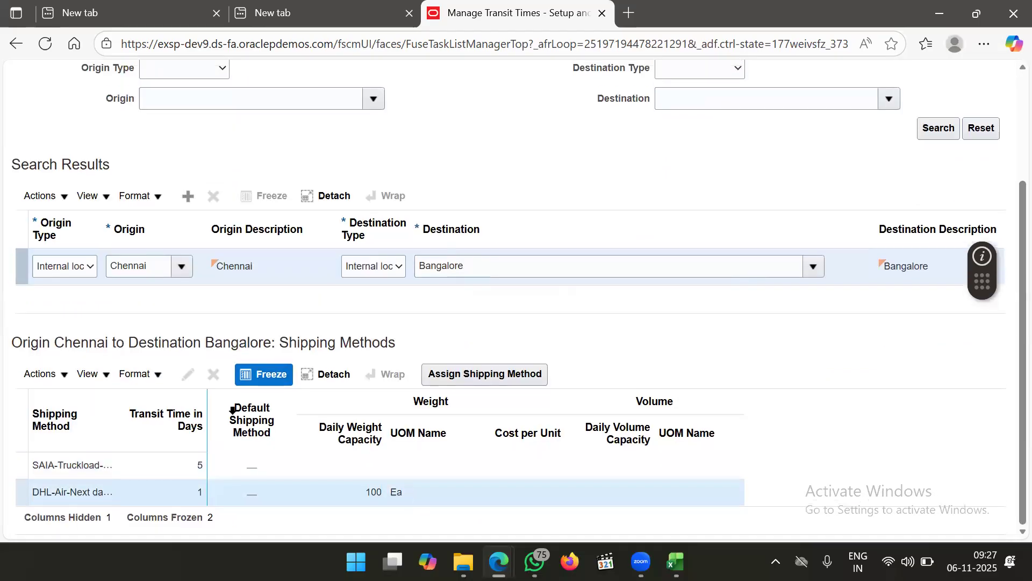
pyautogui.click(486, 374)
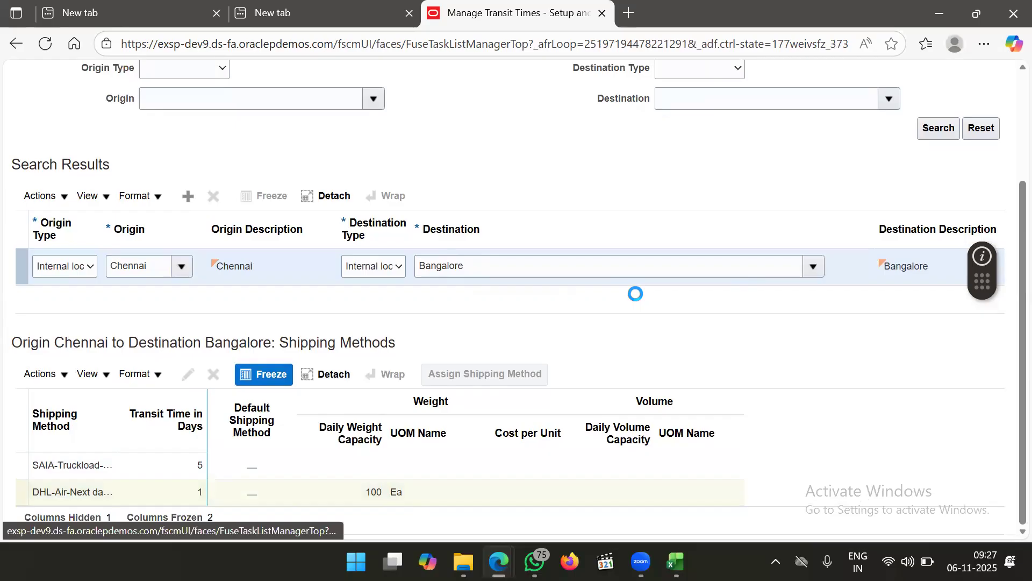
# Add UPS-Air-Next day air as the default shipping method with a 2-day transit time, making three methods
pyautogui.click(658, 127)
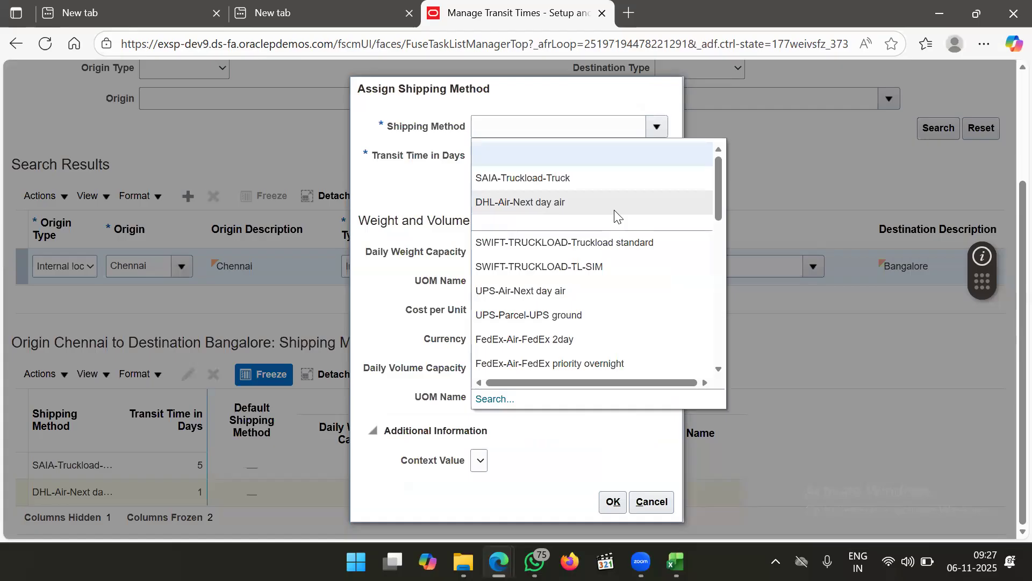
pyautogui.scroll(-2, 585, 285)
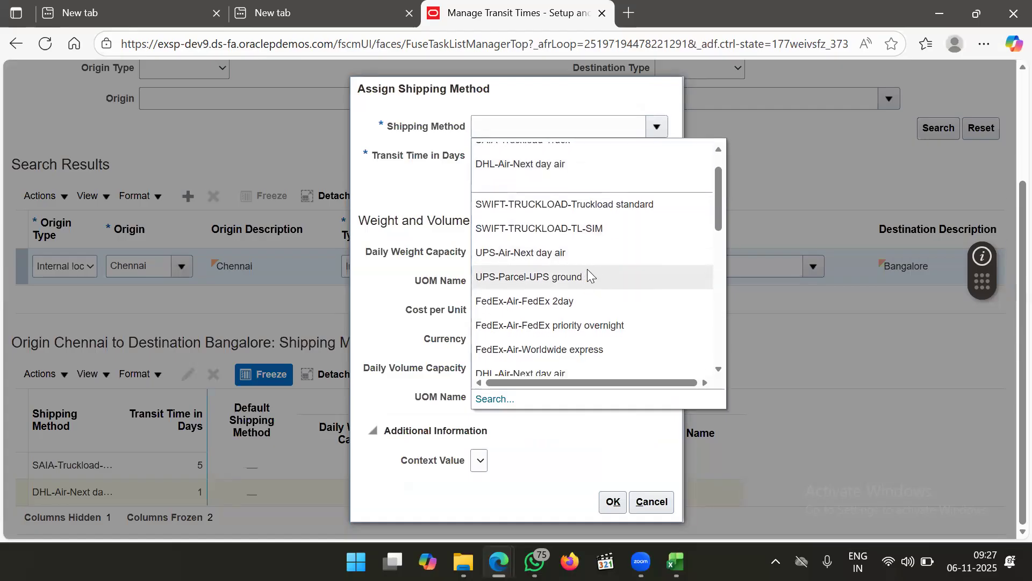
pyautogui.click(595, 257)
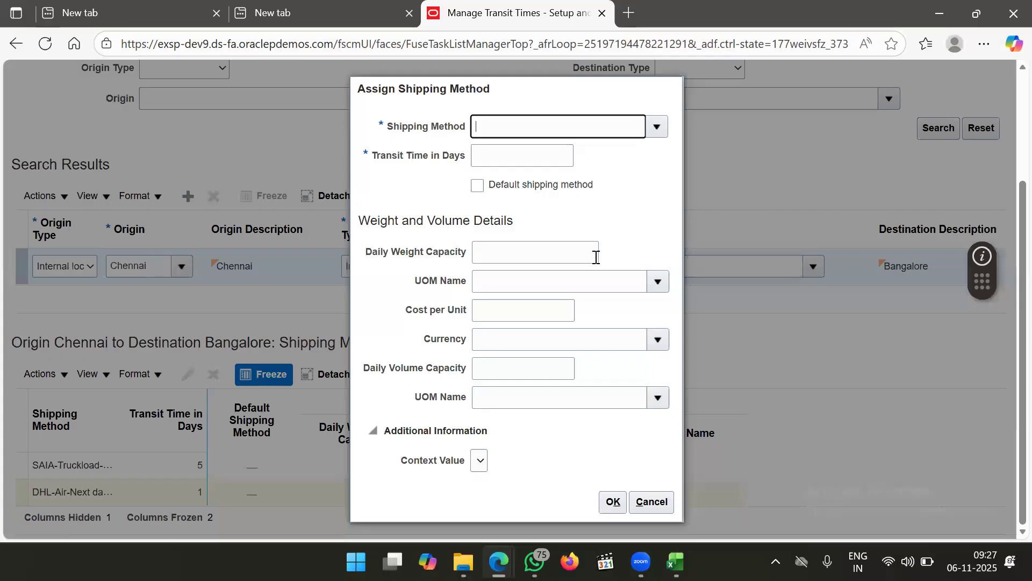
pyautogui.click(477, 186)
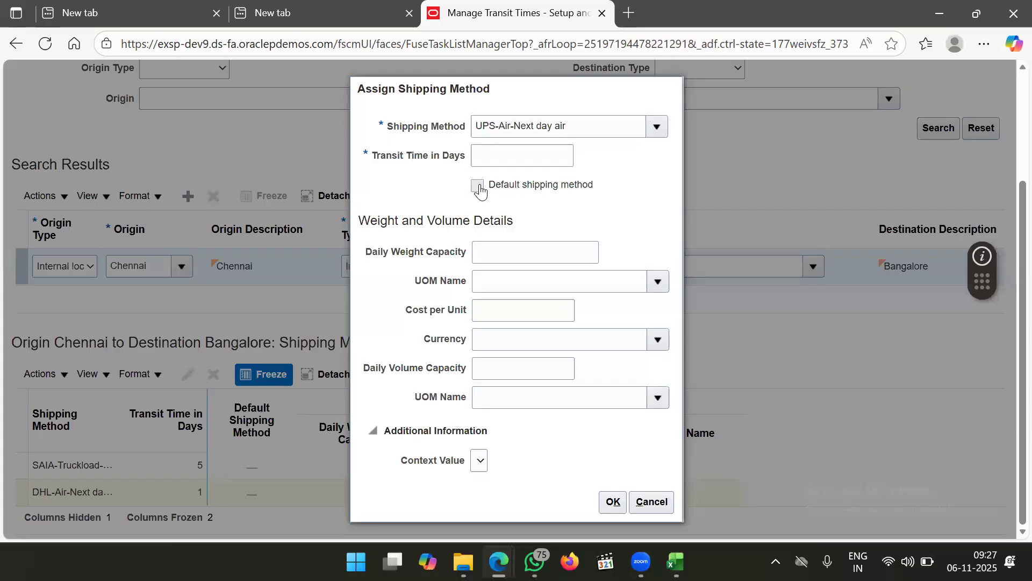
pyautogui.click(556, 161)
pyautogui.write('2')
pyautogui.click(619, 179)
pyautogui.click(614, 501)
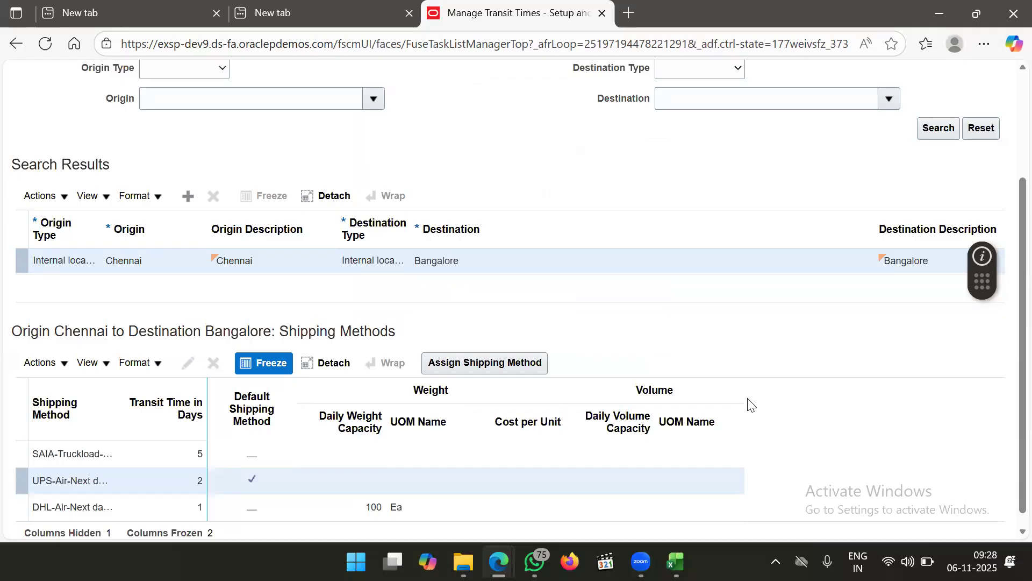
pyautogui.scroll(-1, 607, 351)
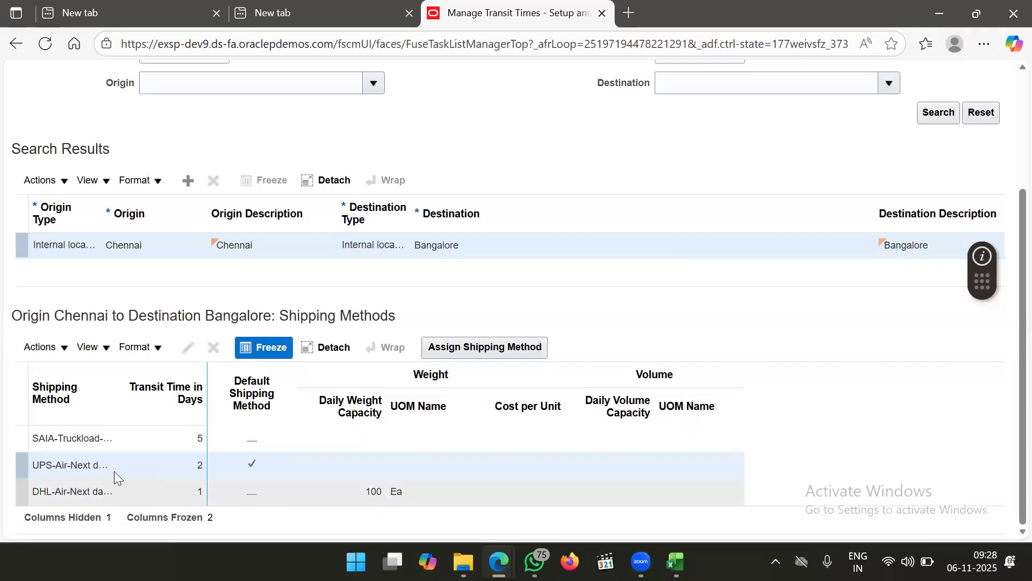
pyautogui.scroll(3, 779, 210)
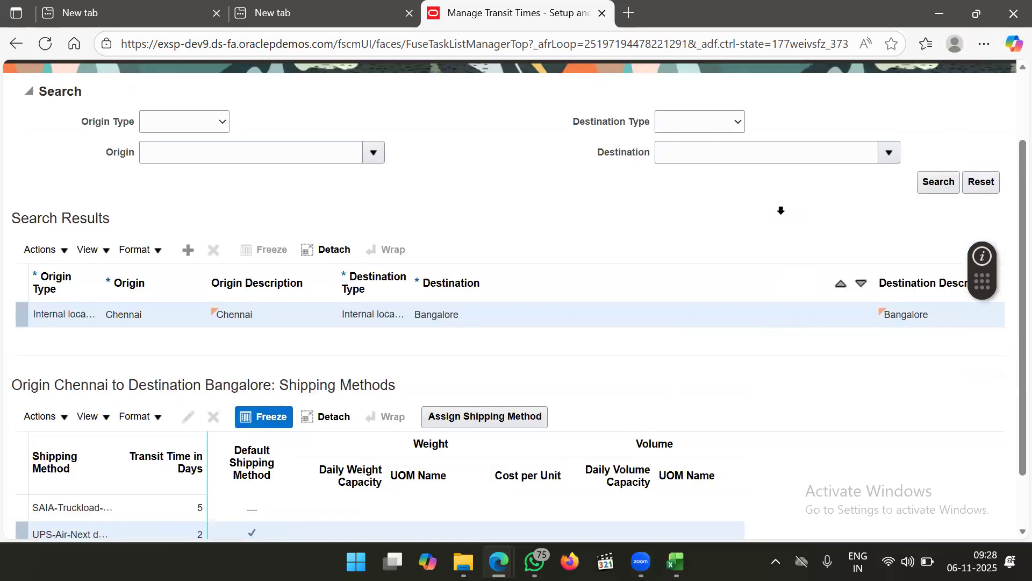
# Save the transit time changes, then search the setup tasks and open Manage Carriers
pyautogui.click(884, 123)
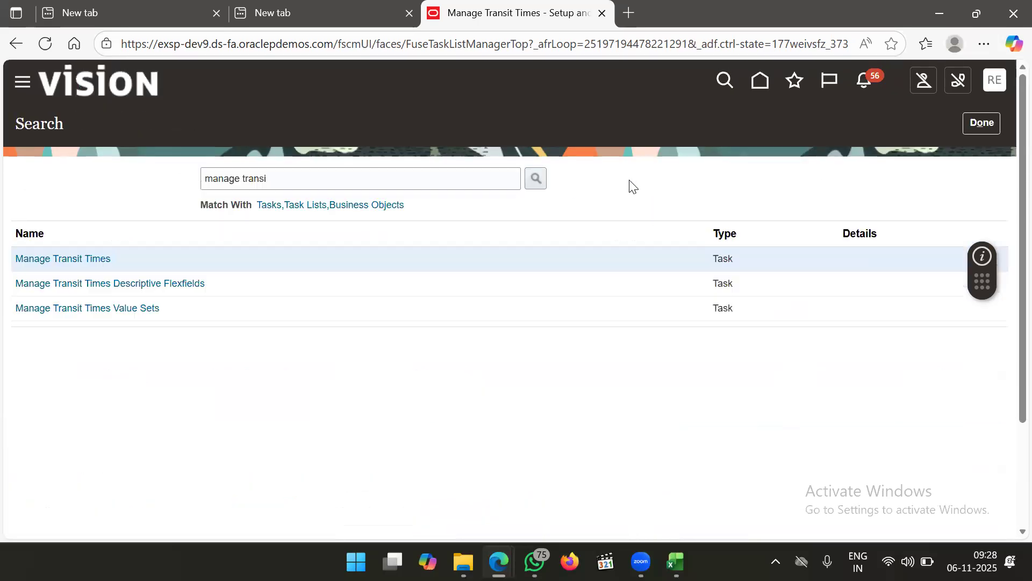
pyautogui.click(302, 179)
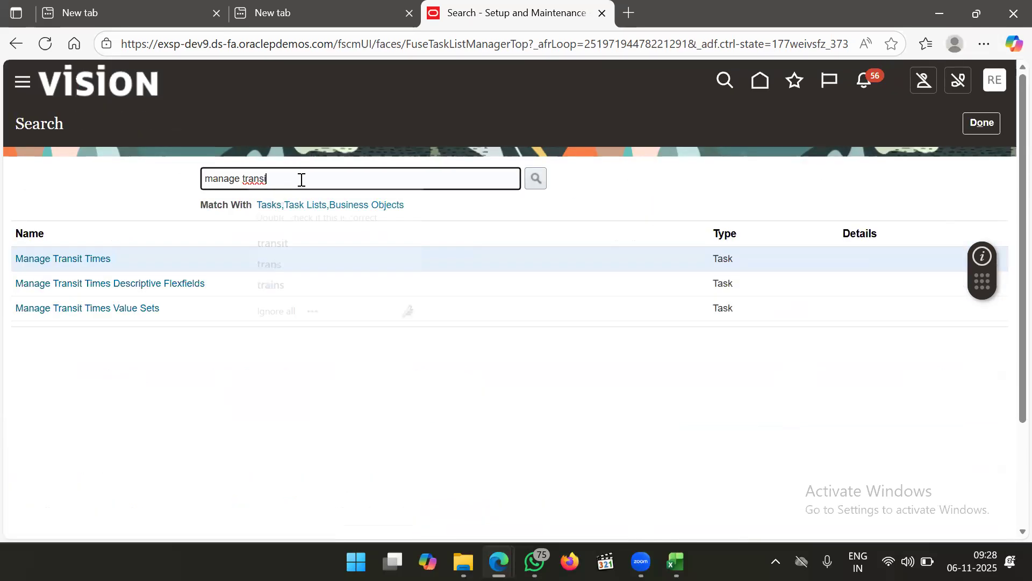
pyautogui.press('BackSpace')
pyautogui.press('BackSpace')
pyautogui.press('BackSpace')
pyautogui.press('BackSpace')
pyautogui.press('BackSpace')
pyautogui.press('BackSpace')
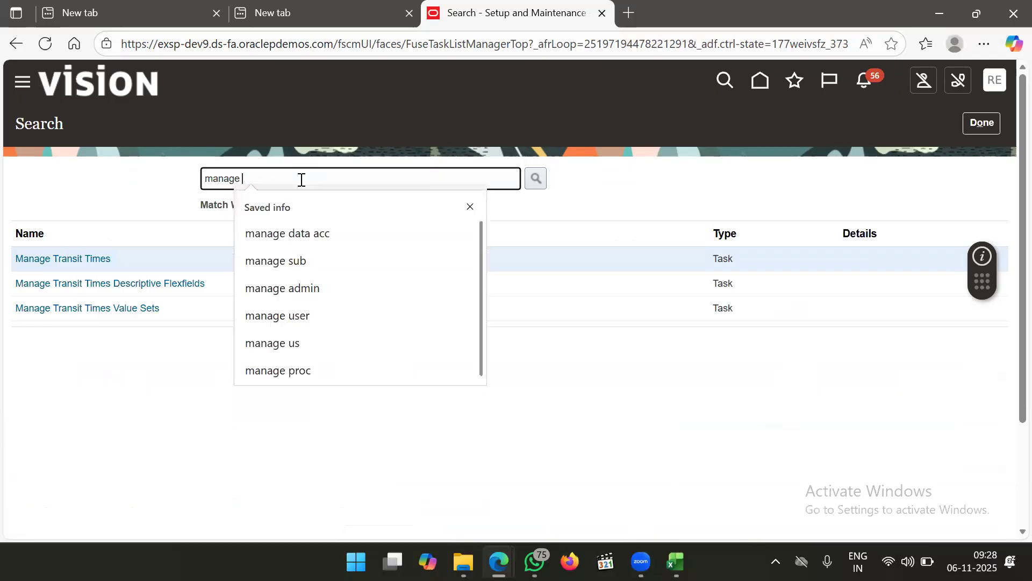
pyautogui.write('cr')
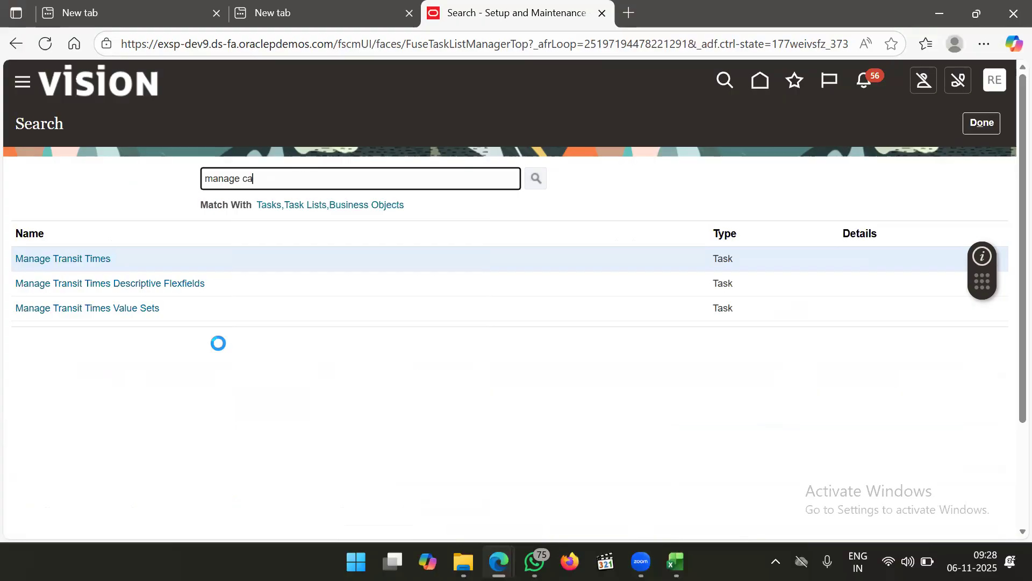
pyautogui.scroll(-3, 134, 345)
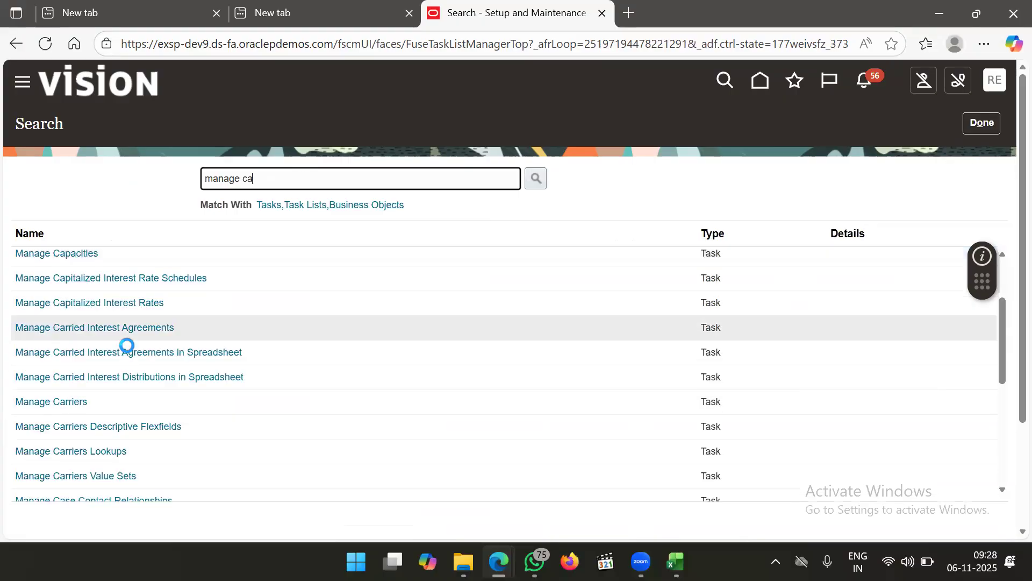
pyautogui.click(78, 363)
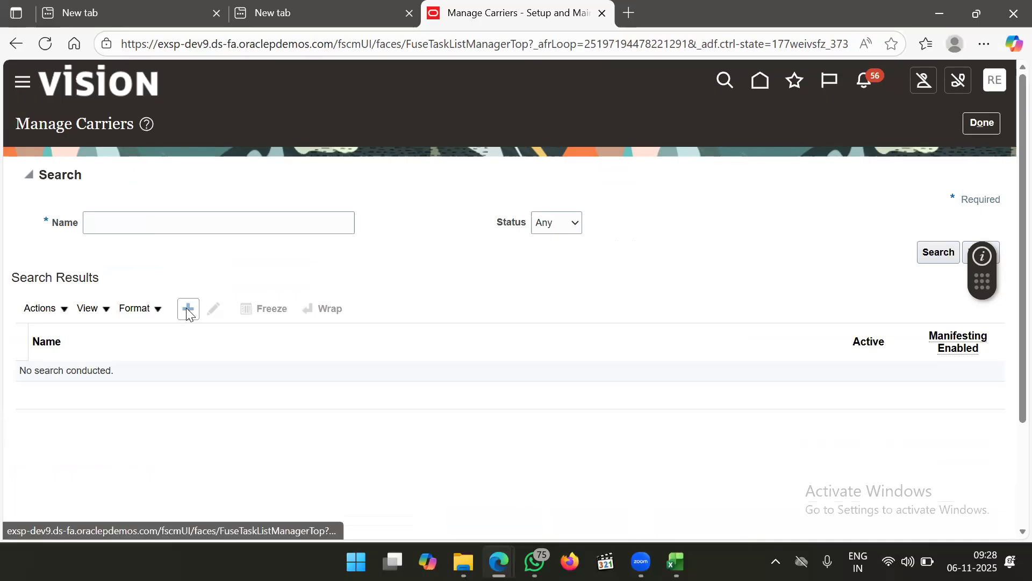
pyautogui.click(172, 229)
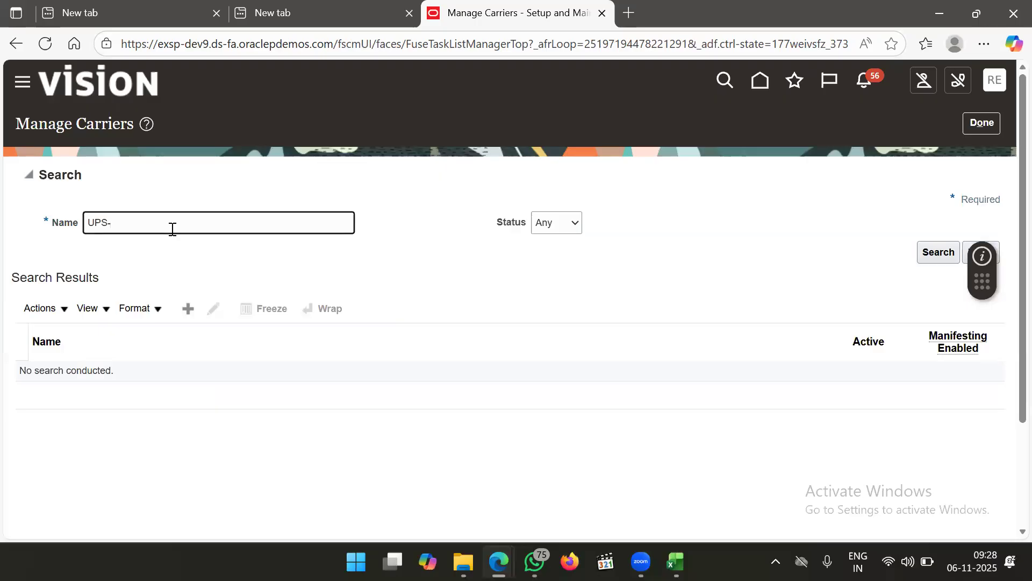
# Search carriers for 'UPS-', open the UPS carrier, and add an organization row under Next day air
pyautogui.write('UPS-')
pyautogui.press('Return')
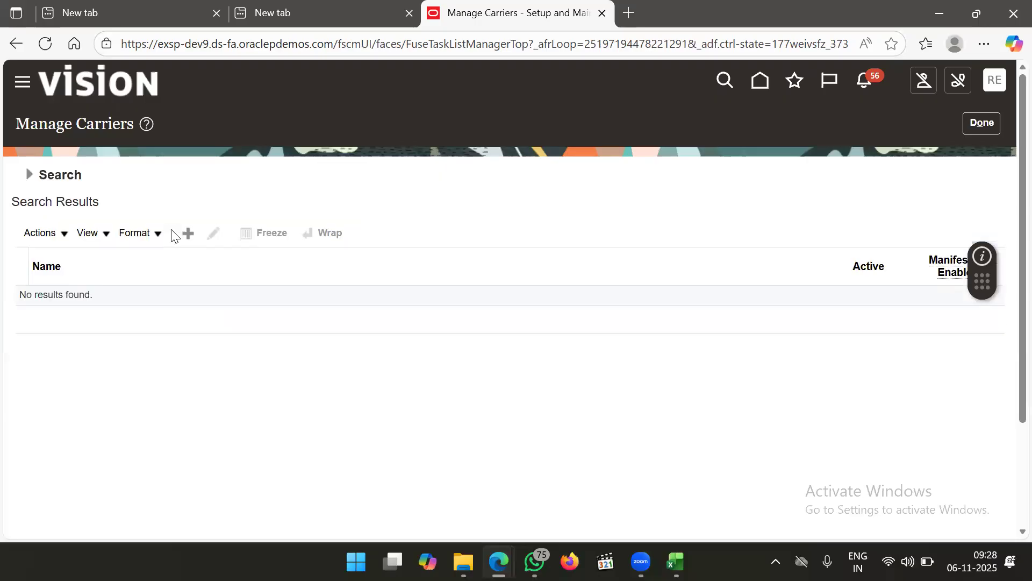
pyautogui.click(30, 175)
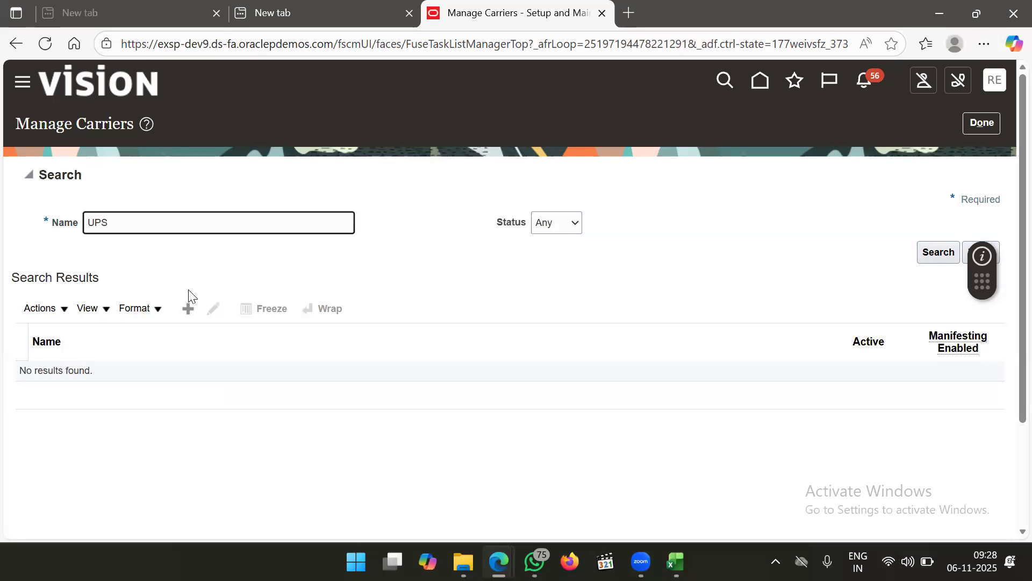
pyautogui.press('Return')
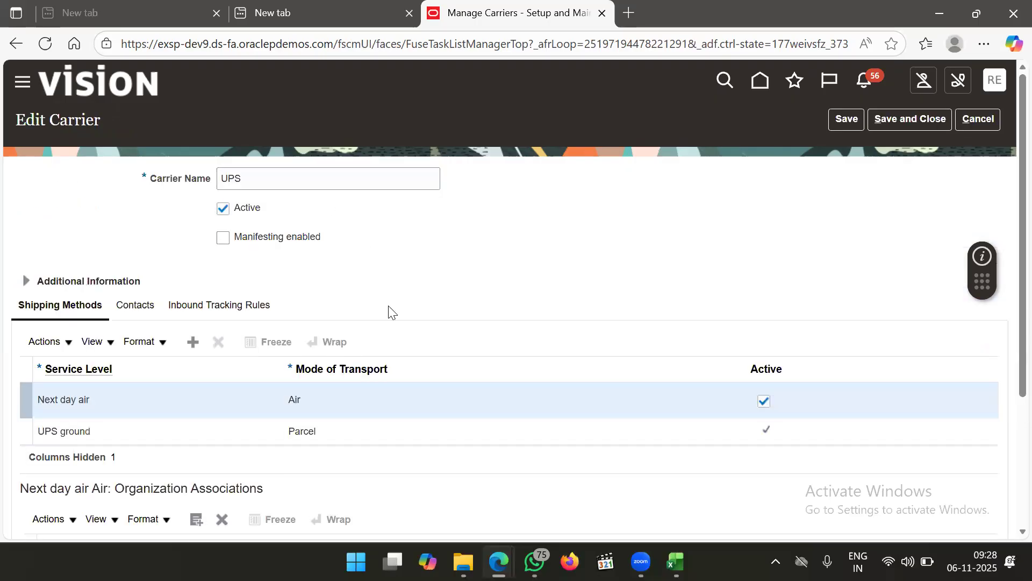
pyautogui.scroll(-2, 395, 317)
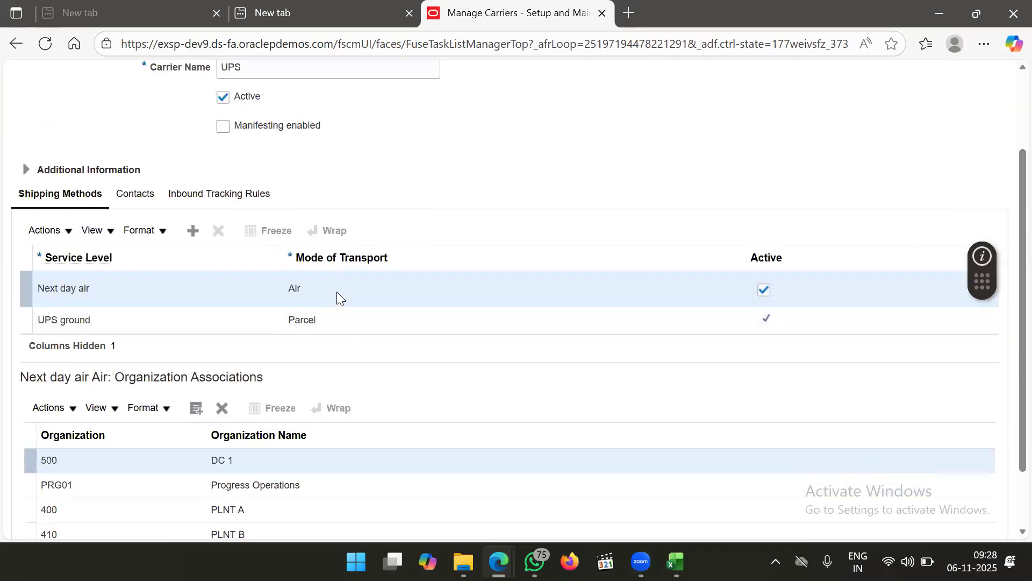
pyautogui.scroll(-2, 371, 355)
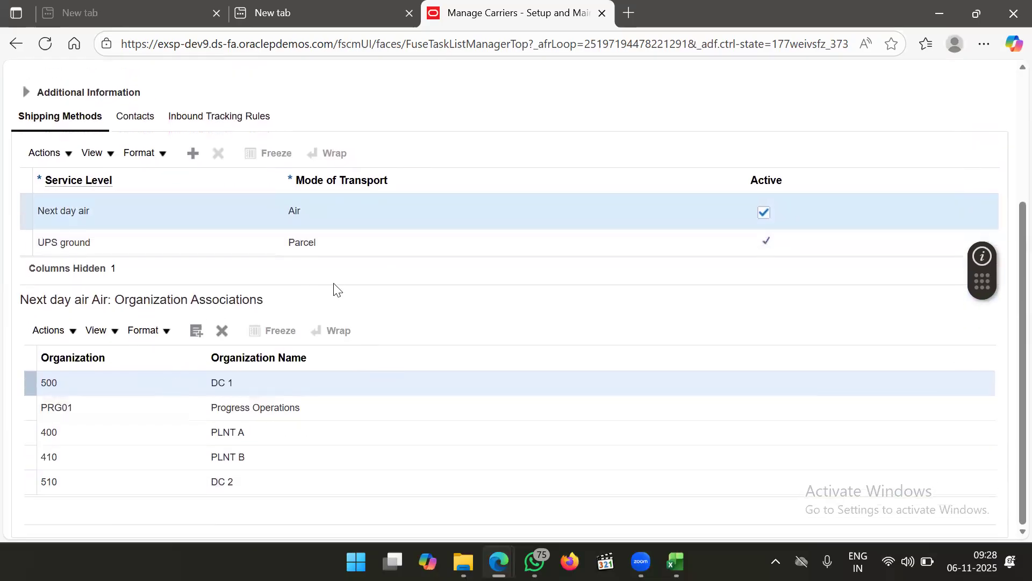
pyautogui.scroll(4, 334, 288)
pyautogui.scroll(-1, 329, 255)
pyautogui.scroll(-2, 346, 267)
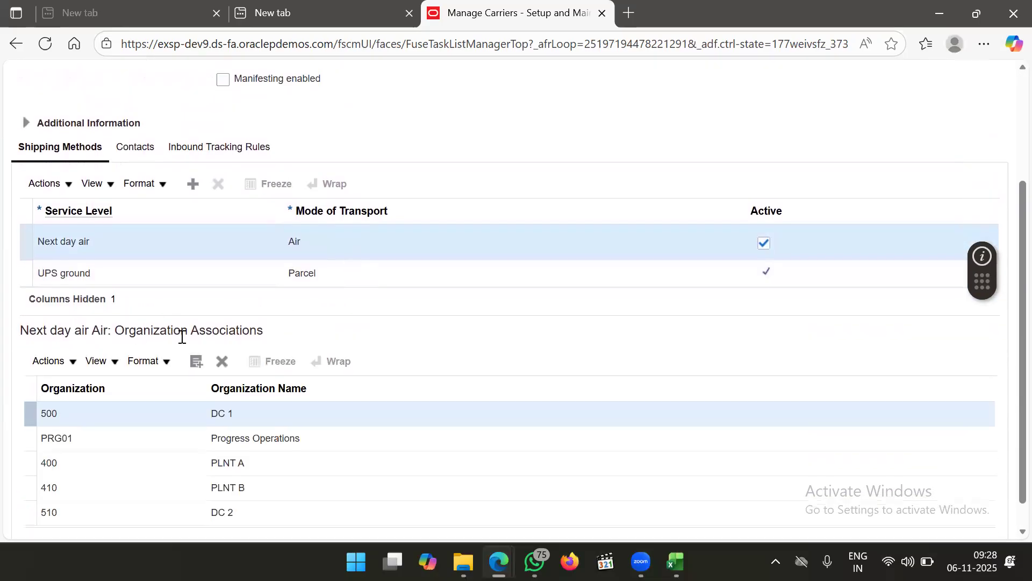
pyautogui.click(198, 362)
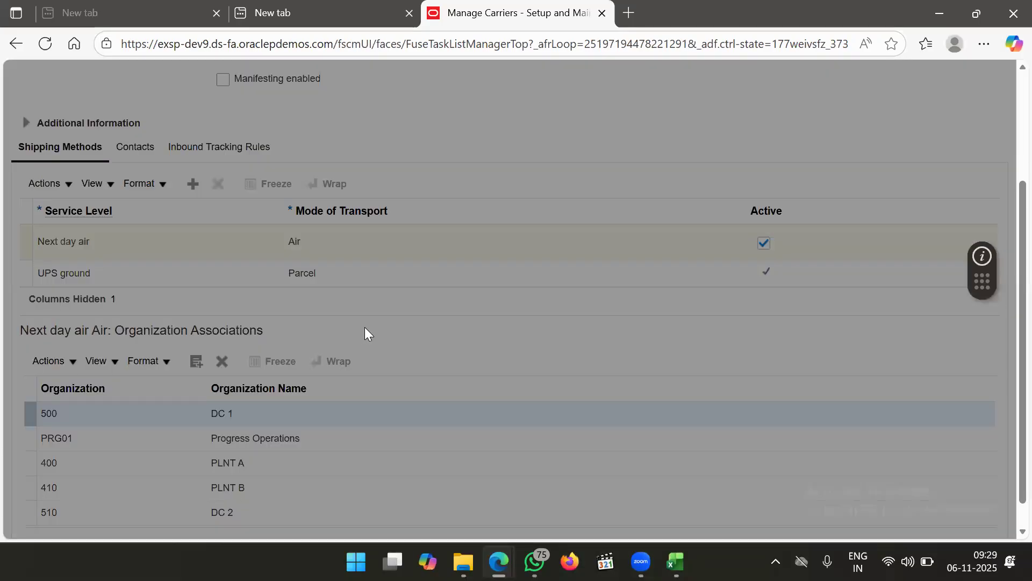
# Associate organization 6001 ABI_CHENNAI ORG with UPS Next day air
pyautogui.click(411, 273)
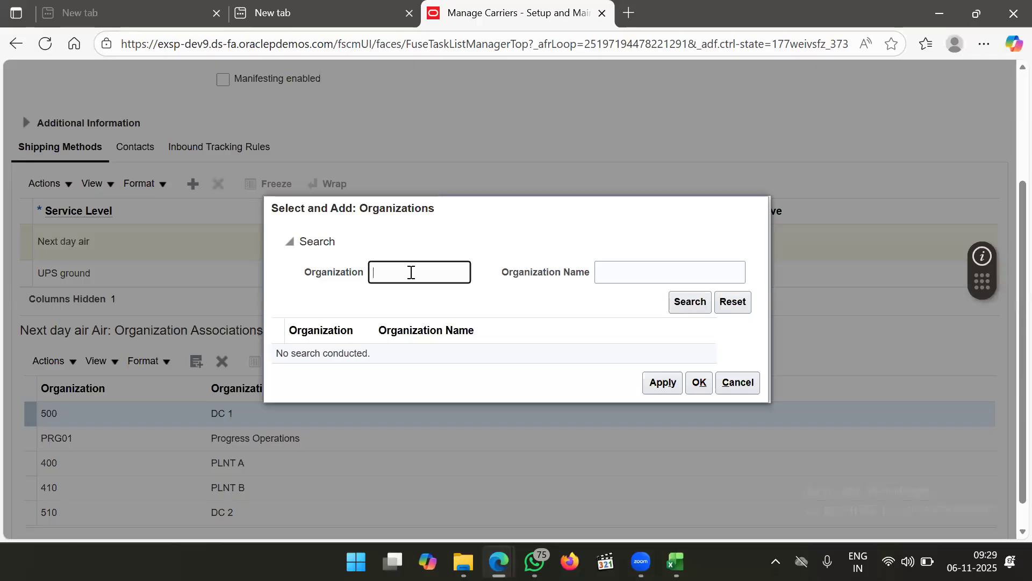
pyautogui.press('Return')
pyautogui.click(358, 274)
pyautogui.press('BackSpace')
pyautogui.write('6001')
pyautogui.press('Return')
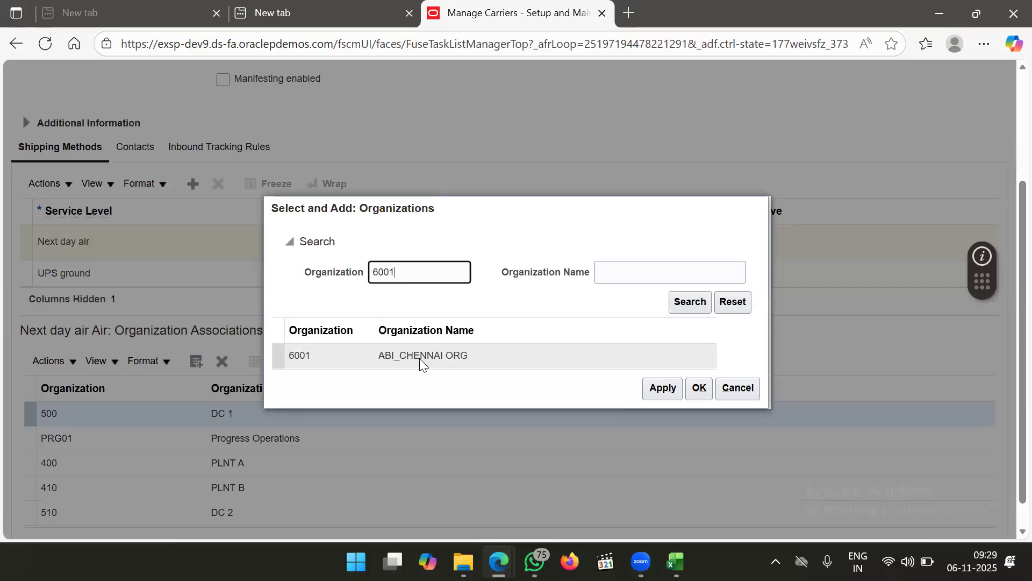
pyautogui.click(524, 352)
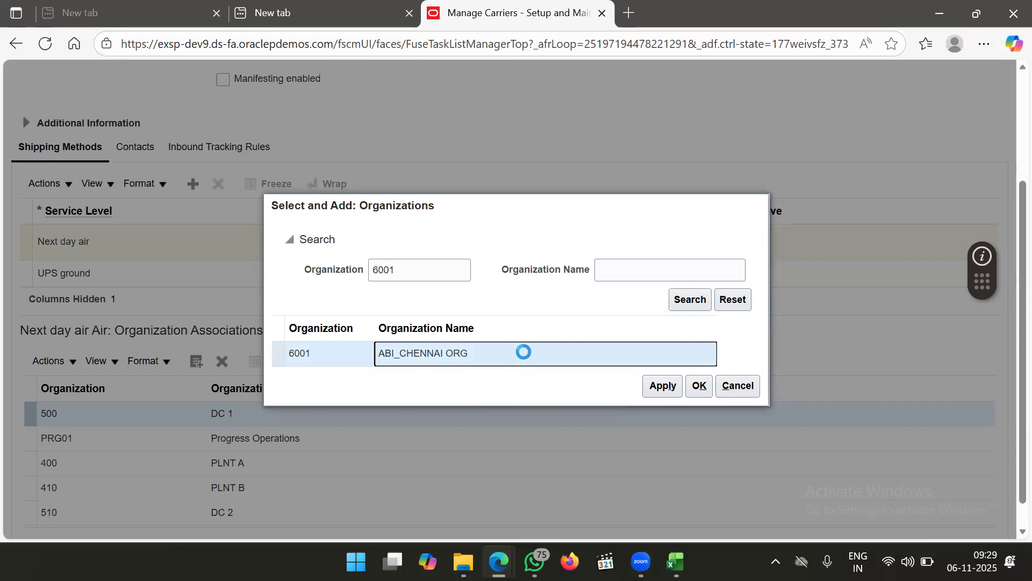
pyautogui.click(651, 385)
pyautogui.click(698, 385)
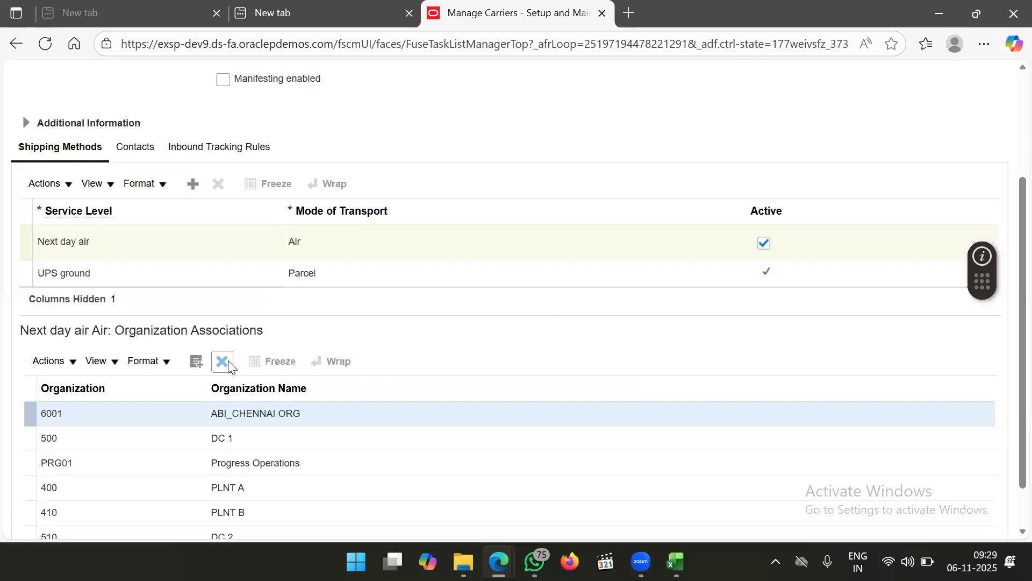
# Add organization 6002 ABI_BANGLORE ORG as a second association and save the UPS carrier
pyautogui.click(189, 364)
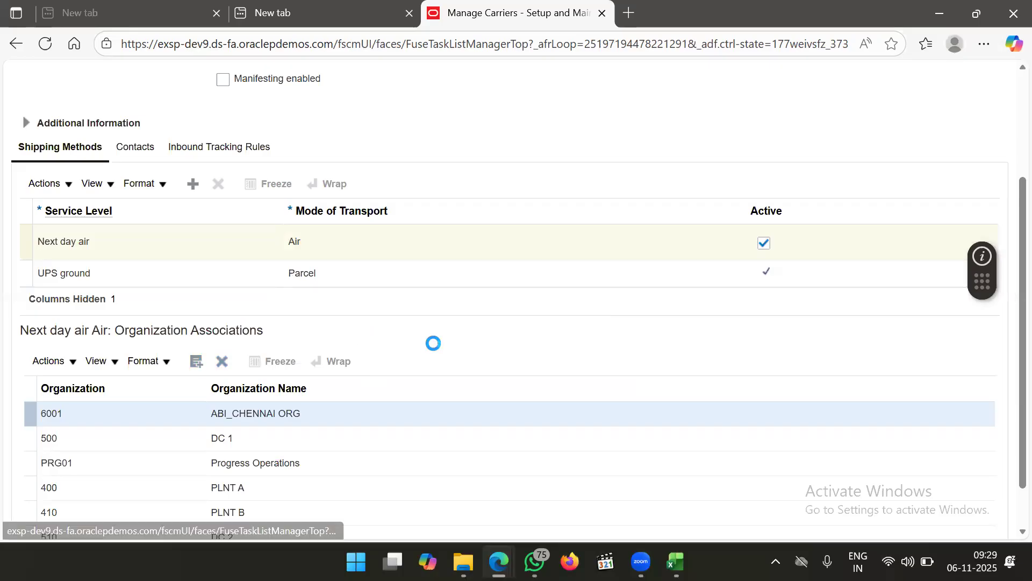
pyautogui.click(400, 266)
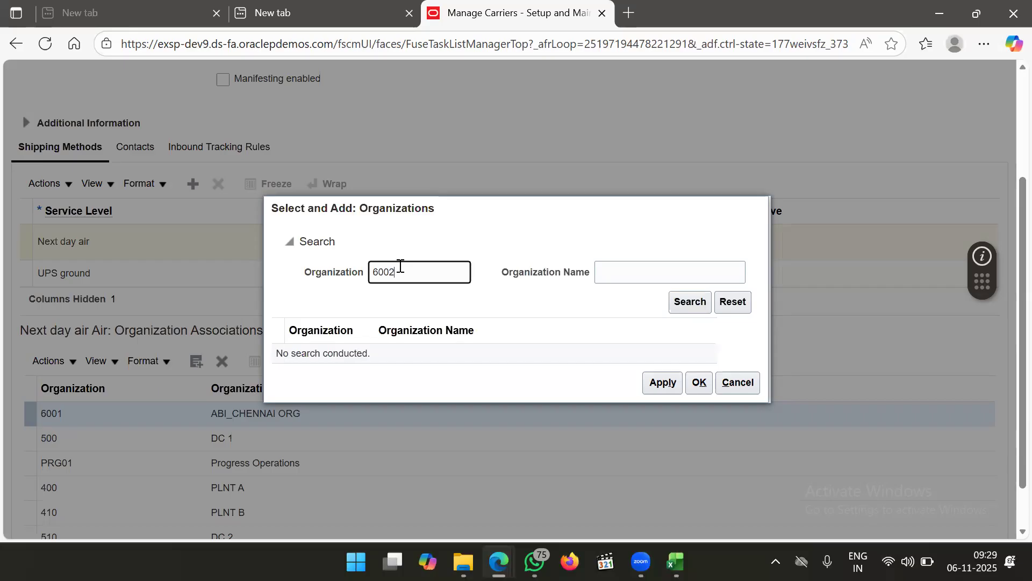
pyautogui.write('6002')
pyautogui.press('Return')
pyautogui.click(427, 352)
pyautogui.click(663, 385)
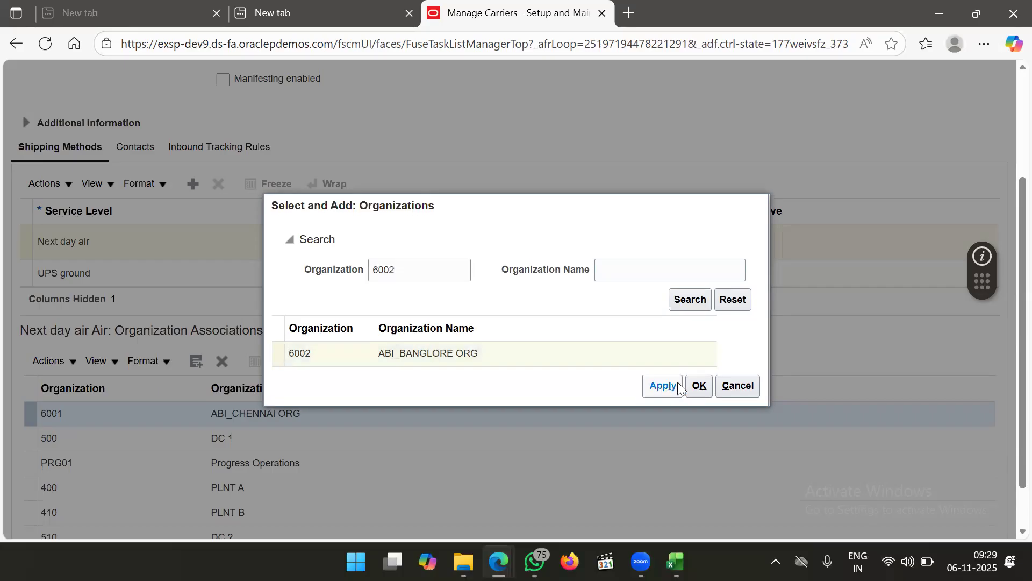
pyautogui.click(699, 385)
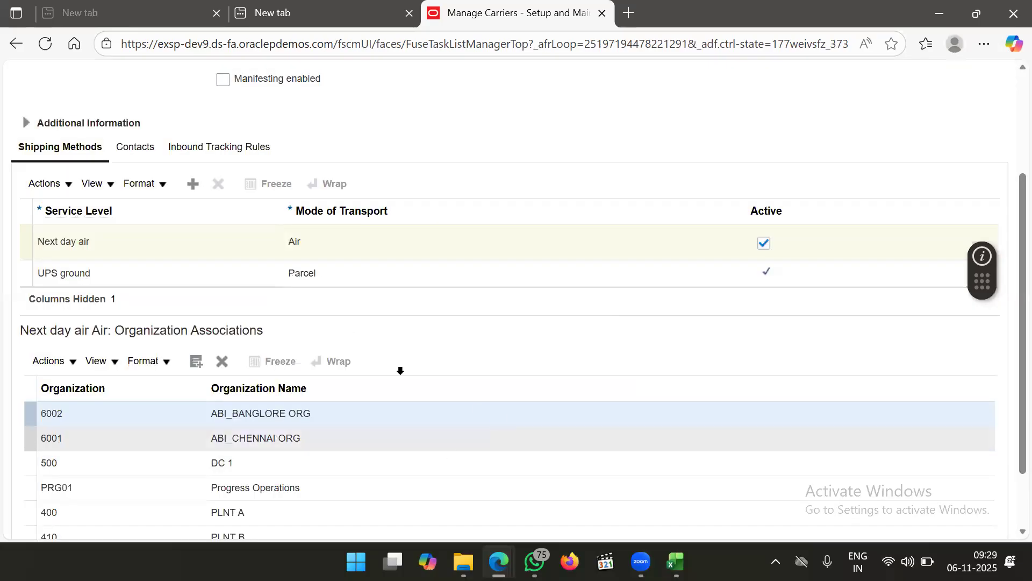
pyautogui.scroll(3, 454, 375)
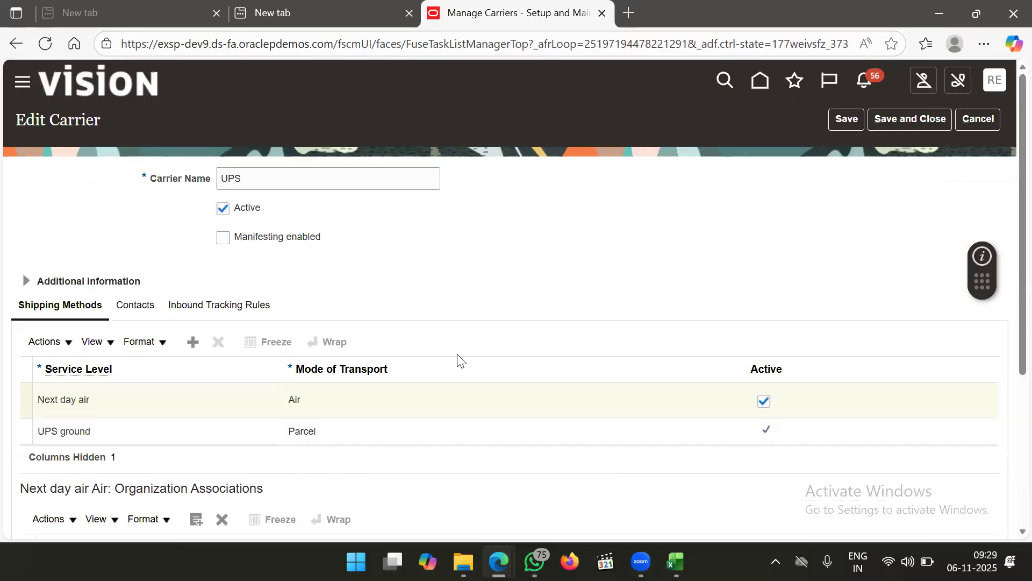
pyautogui.scroll(-1, 511, 263)
pyautogui.scroll(1, 512, 263)
pyautogui.click(901, 119)
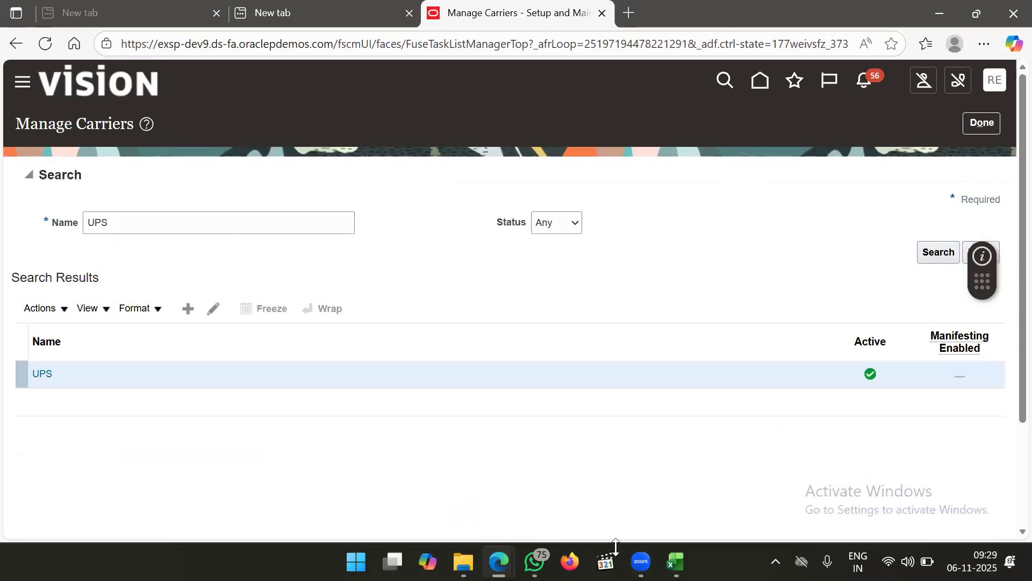
# In Training1.xlsx, fill cell B27 '3.Trasit Time' light green to match steps B24 onward
pyautogui.hotkey('alt', 'Tab')
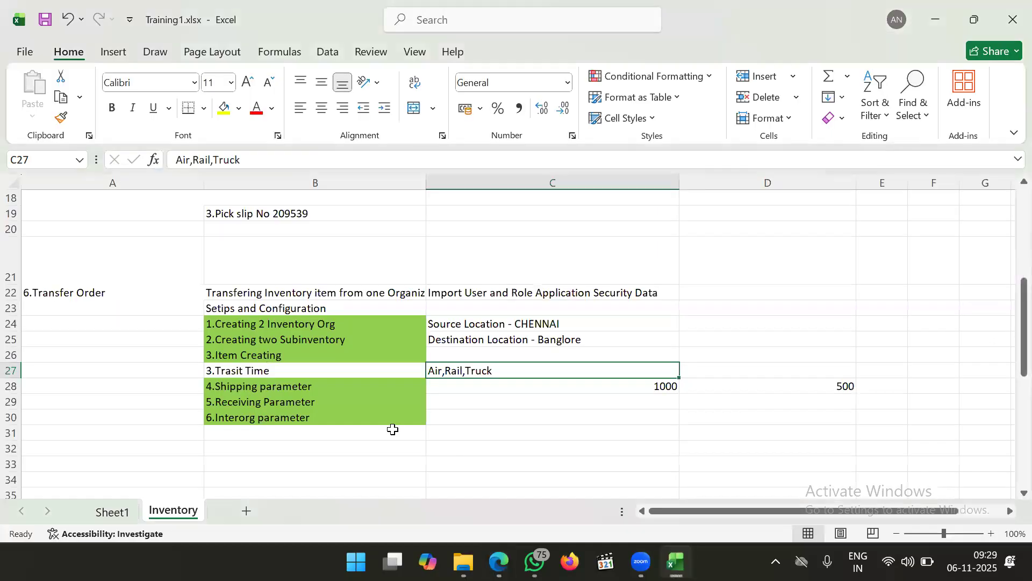
pyautogui.click(329, 367)
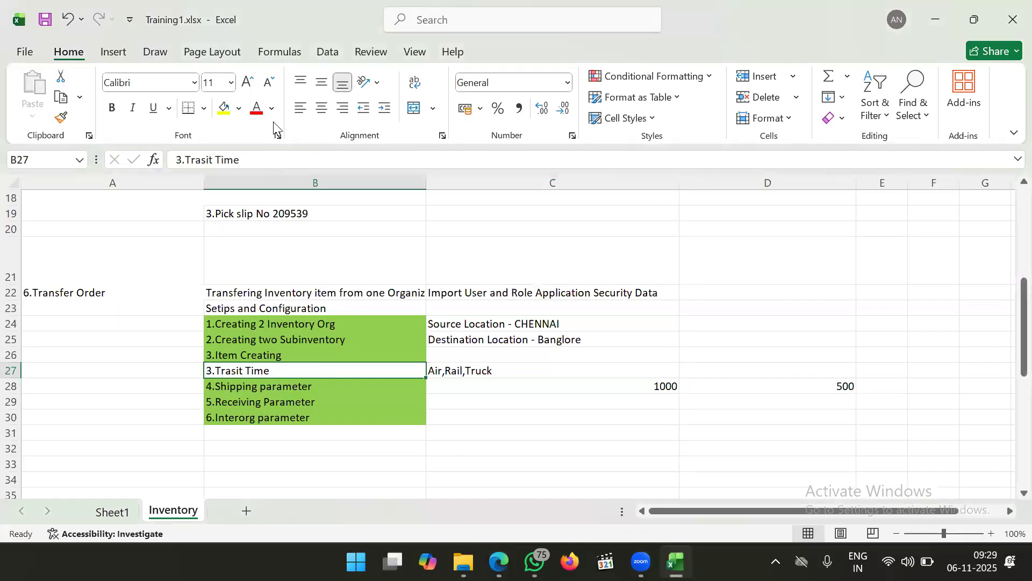
pyautogui.click(240, 109)
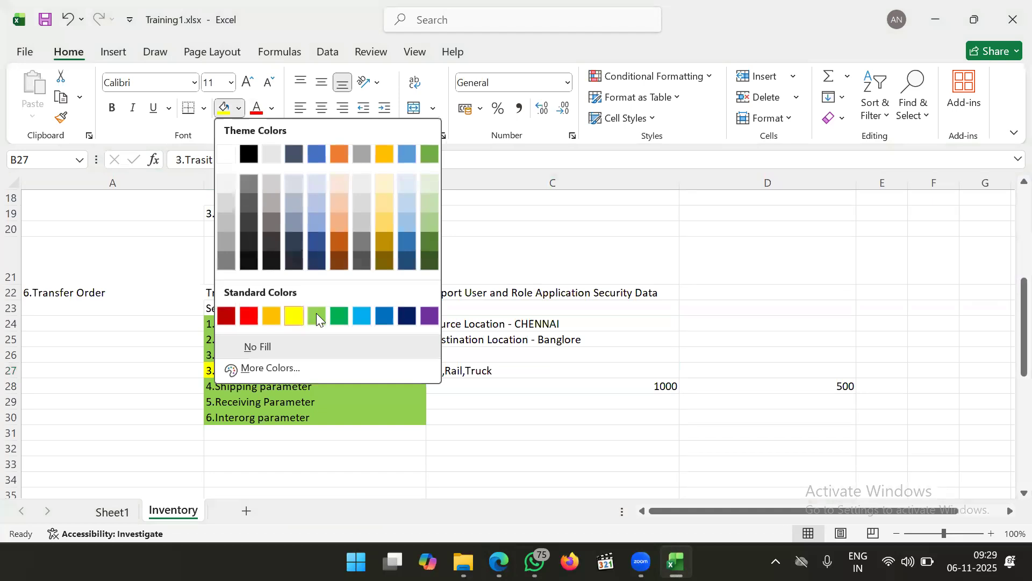
pyautogui.click(317, 316)
pyautogui.click(378, 399)
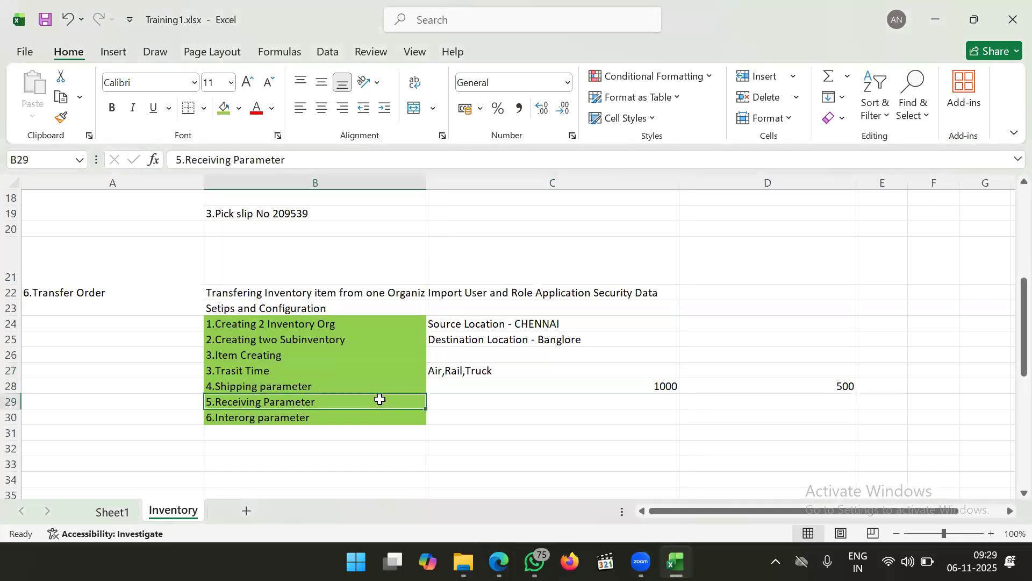
pyautogui.click(453, 416)
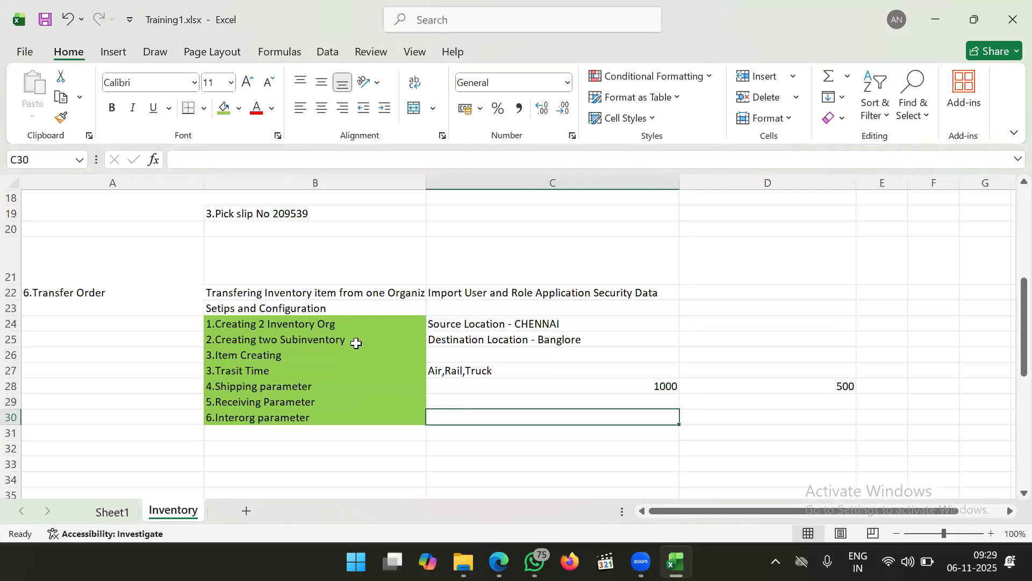
pyautogui.moveTo(341, 324); pyautogui.dragTo(347, 427)
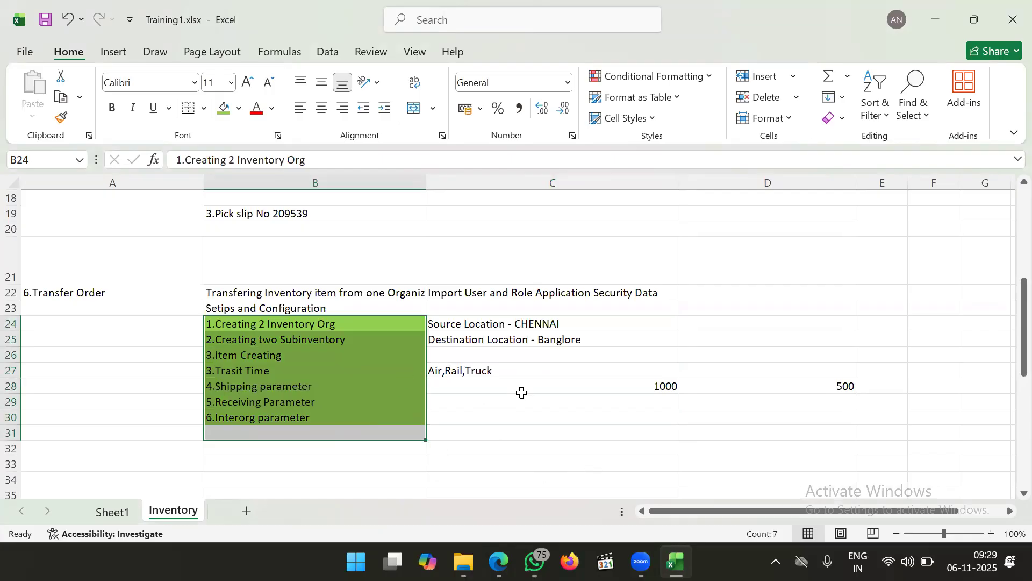
pyautogui.click(488, 369)
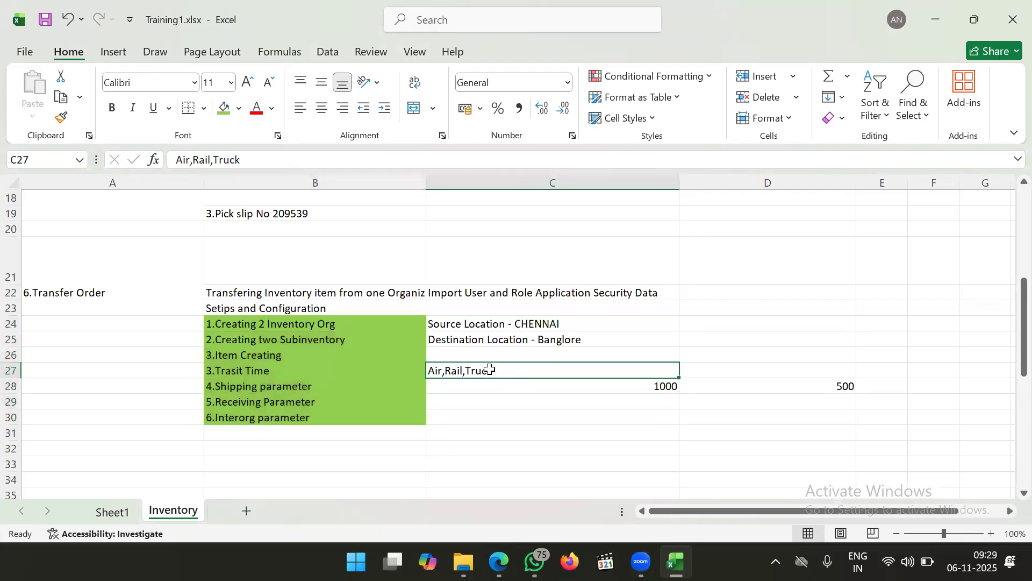
pyautogui.click(499, 562)
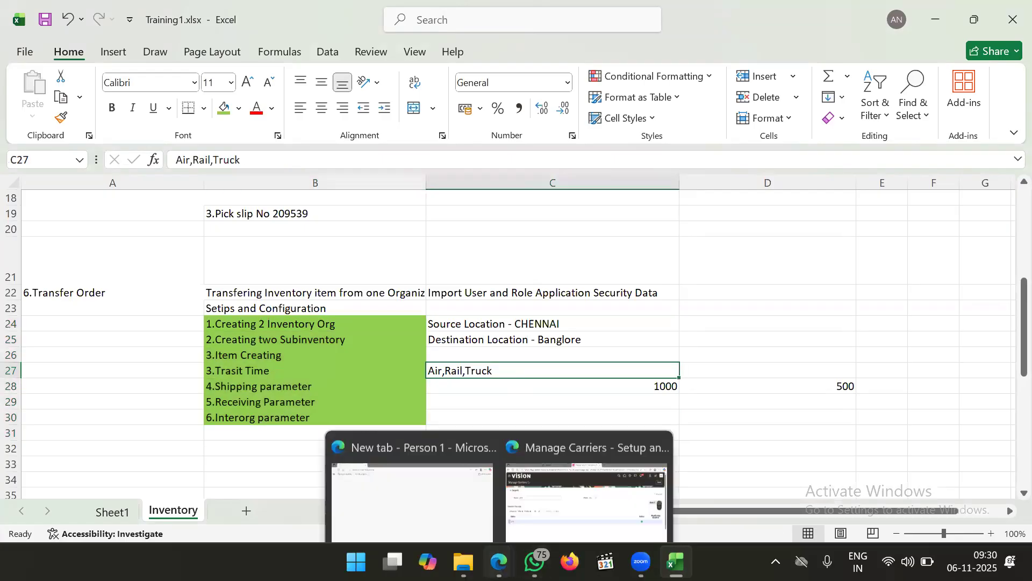
# Return to the browser, close setup, and open Inventory Management (Classic) under Supply Chain Execution
pyautogui.click(571, 519)
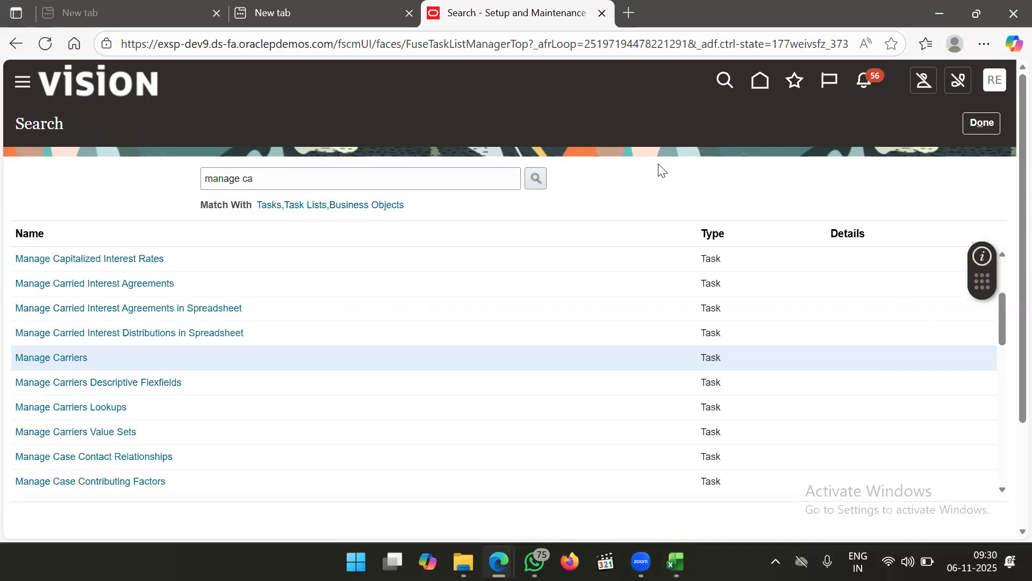
pyautogui.click(984, 129)
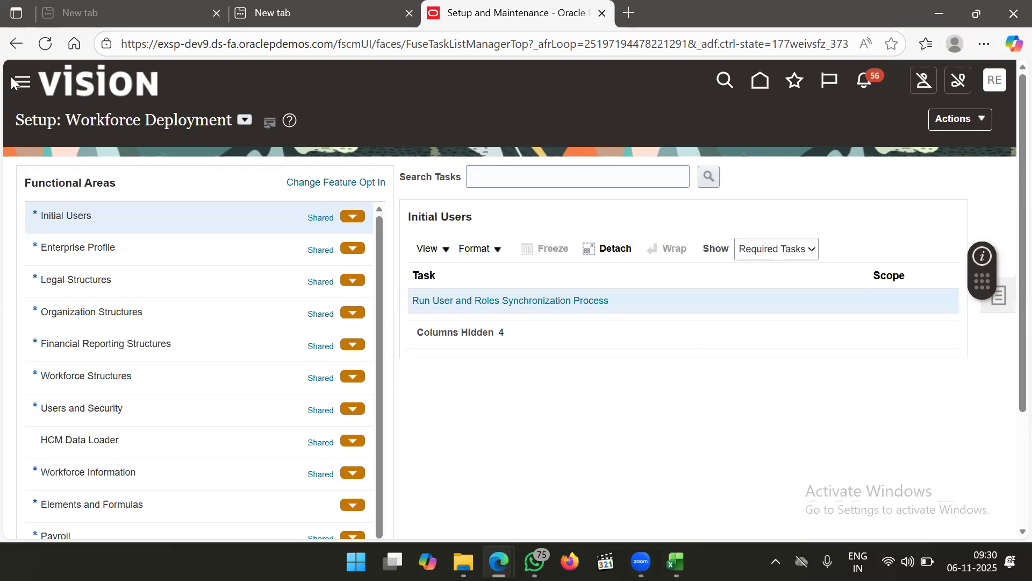
pyautogui.click(21, 88)
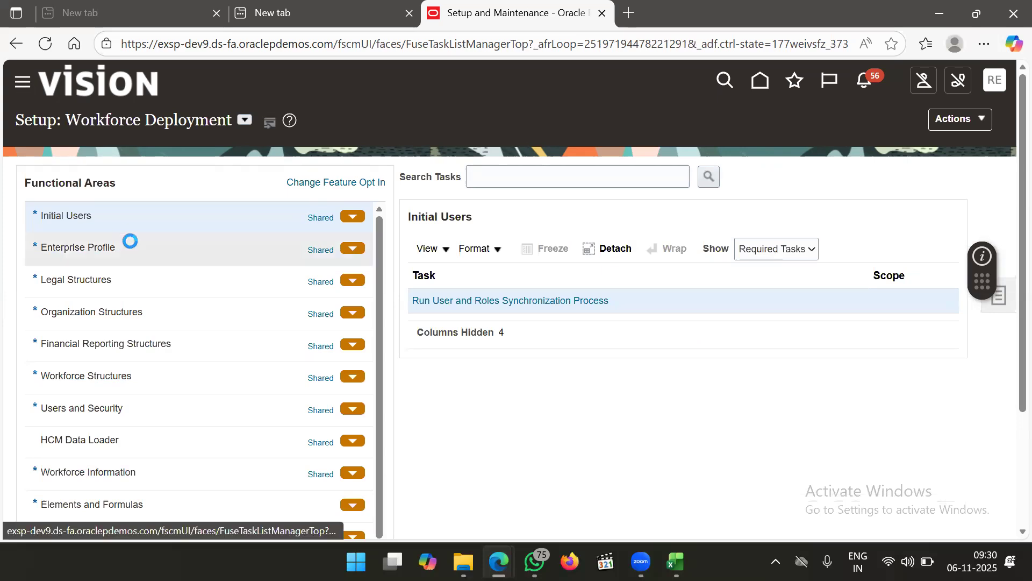
pyautogui.scroll(-10, 194, 304)
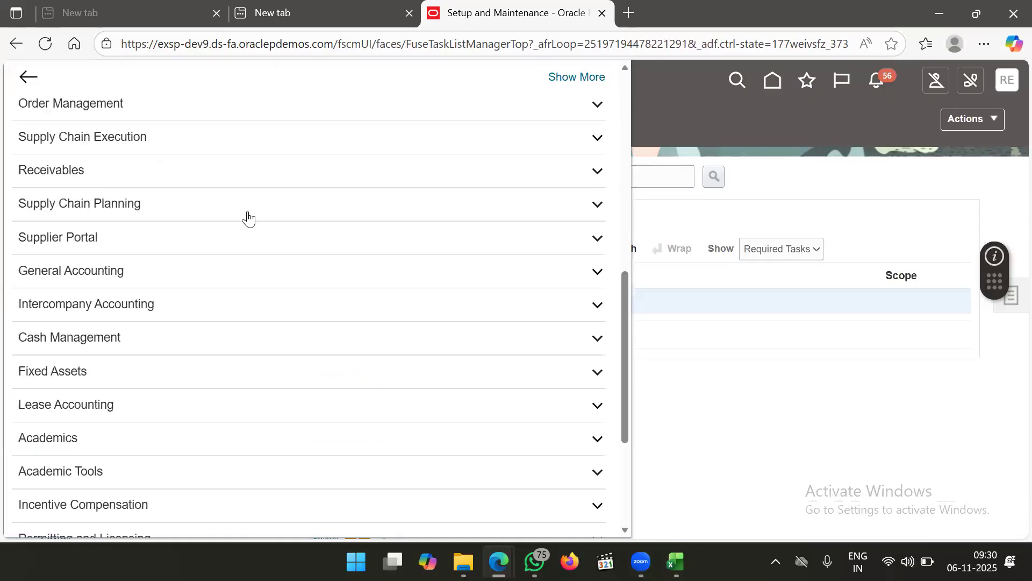
pyautogui.scroll(1, 279, 199)
pyautogui.click(312, 177)
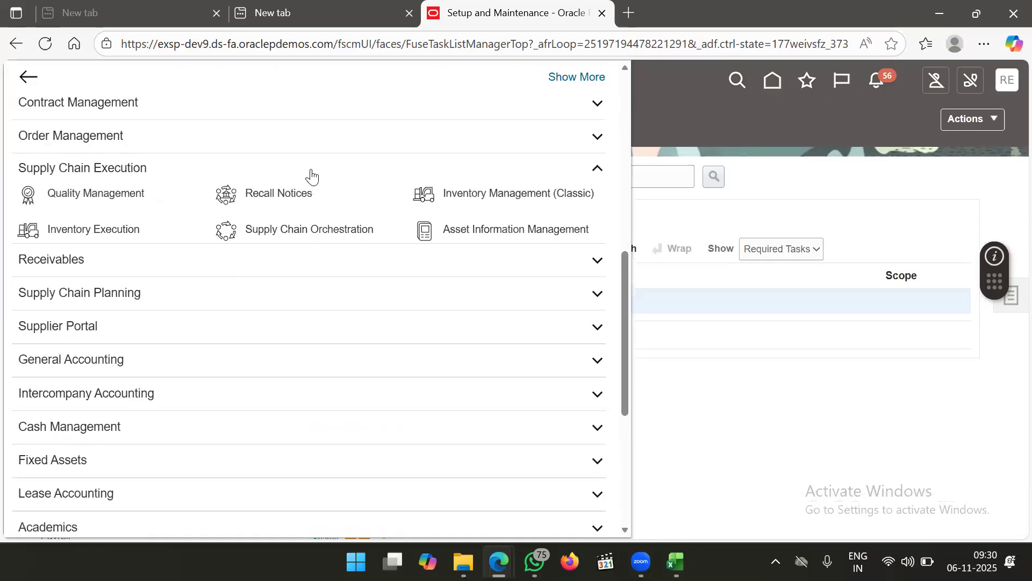
pyautogui.click(469, 199)
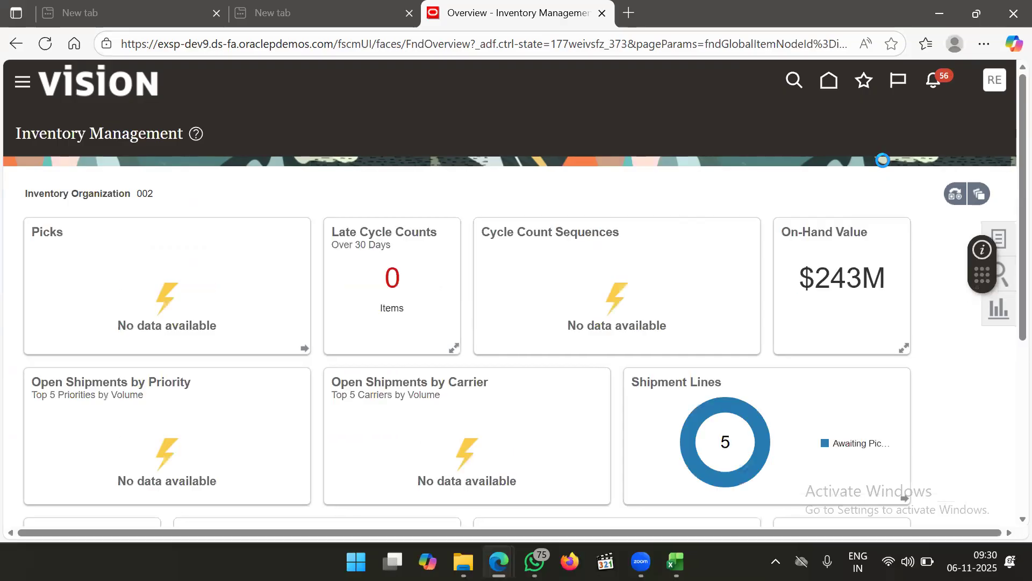
# Open the Manage Item Quantities task from the Tasks panel
pyautogui.click(997, 239)
pyautogui.click(936, 157)
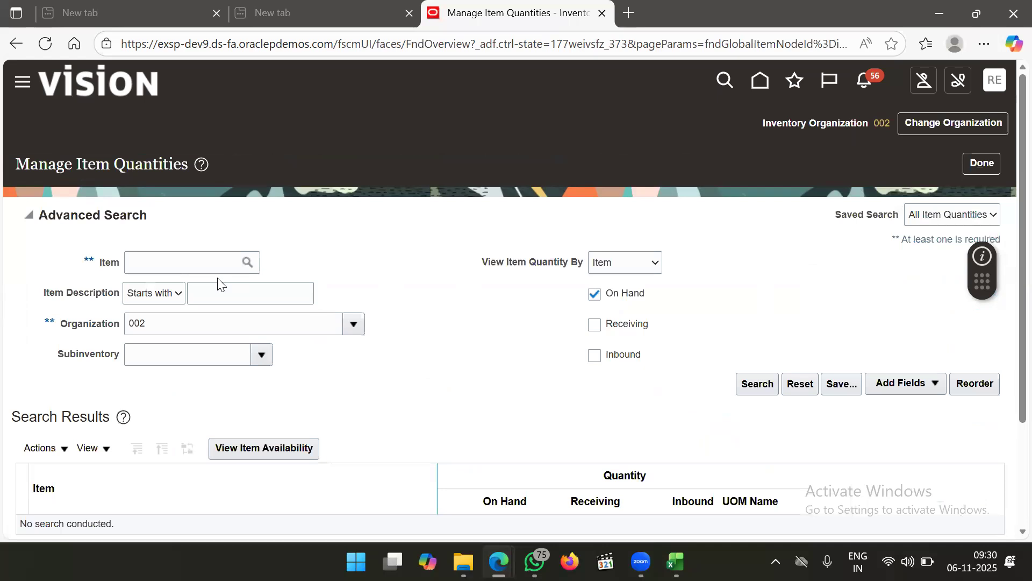
pyautogui.click(217, 266)
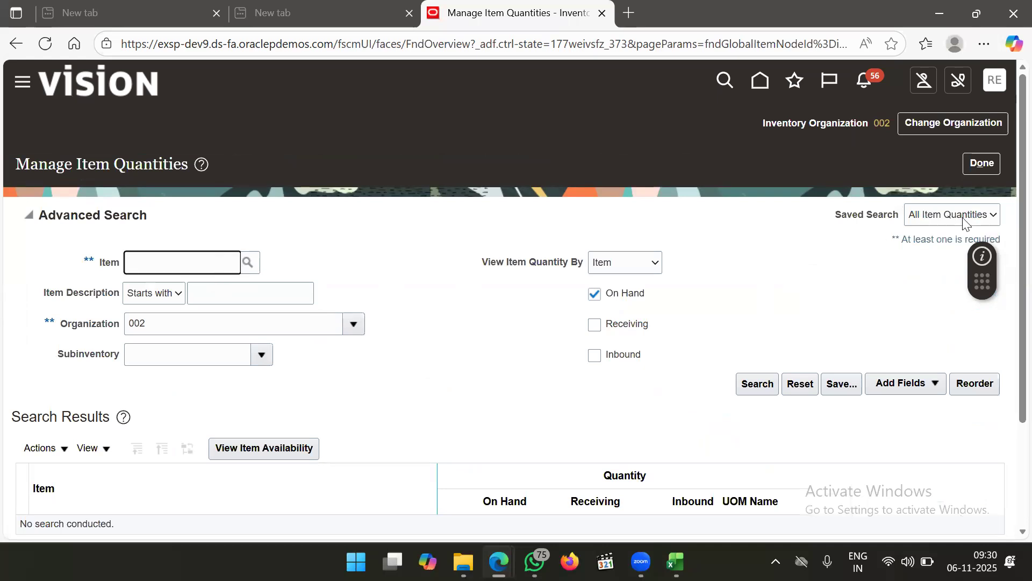
# Change the inventory organization to 6002 ABI_BANGLORE ORG by searching organization names for ABI
pyautogui.click(953, 134)
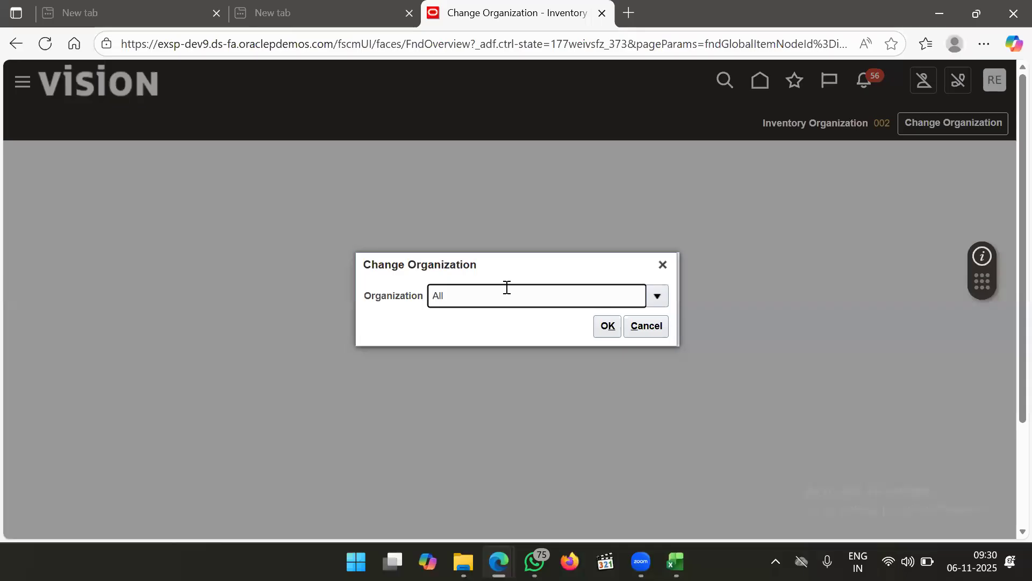
pyautogui.click(403, 301)
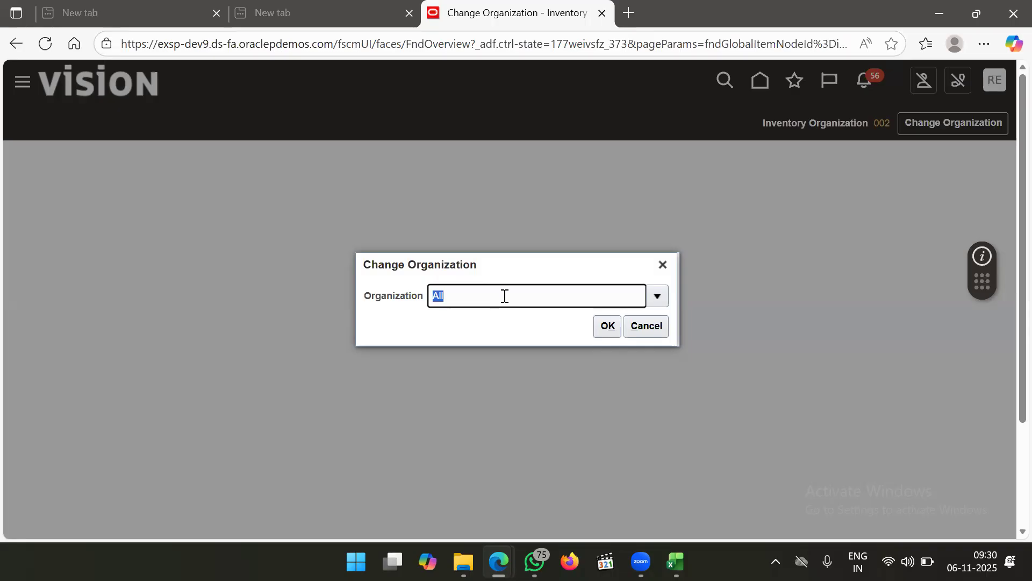
pyautogui.write('ABI')
pyautogui.press('Tab')
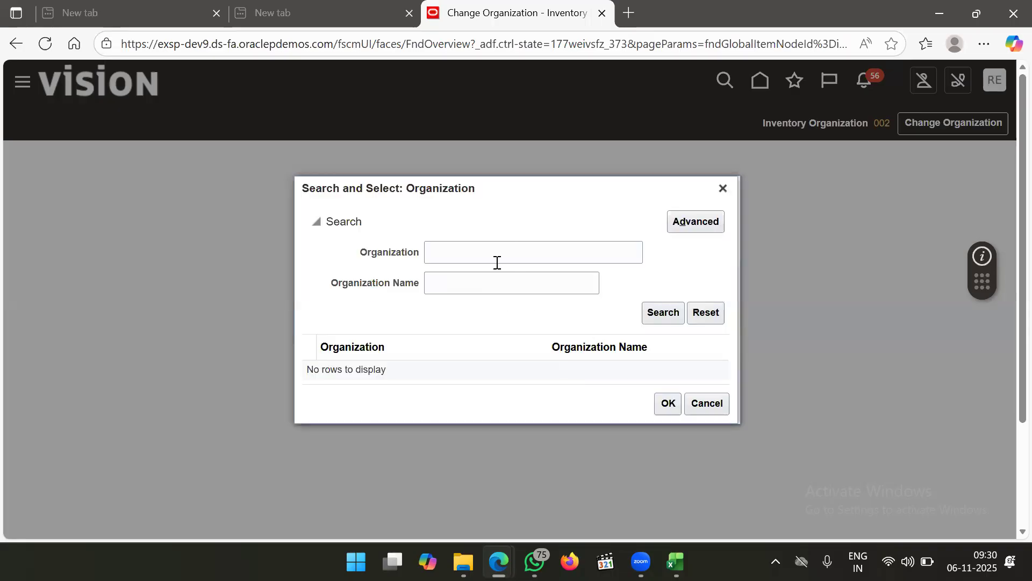
pyautogui.moveTo(497, 263); pyautogui.dragTo(493, 269)
pyautogui.click(486, 278)
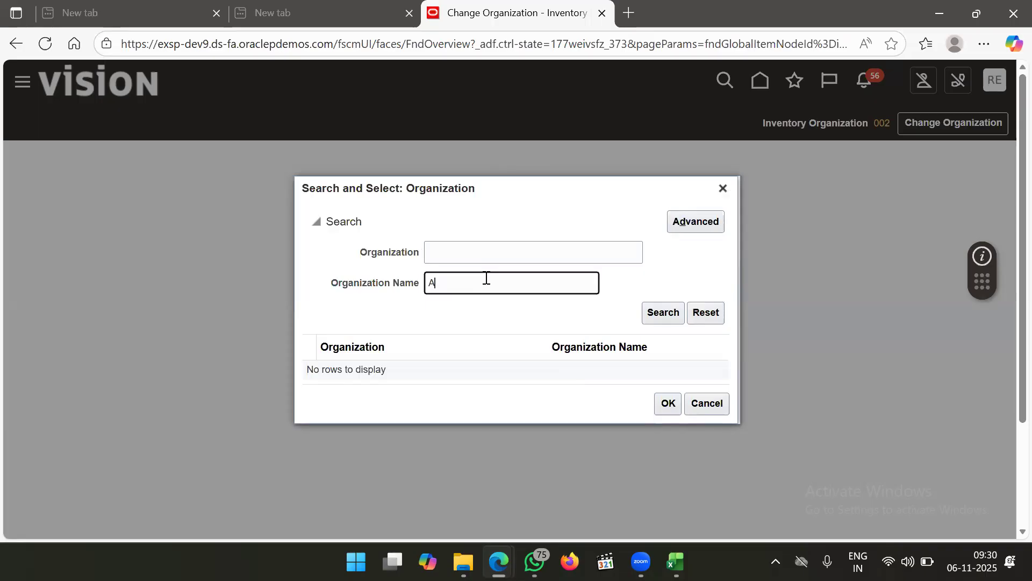
pyautogui.press('Return')
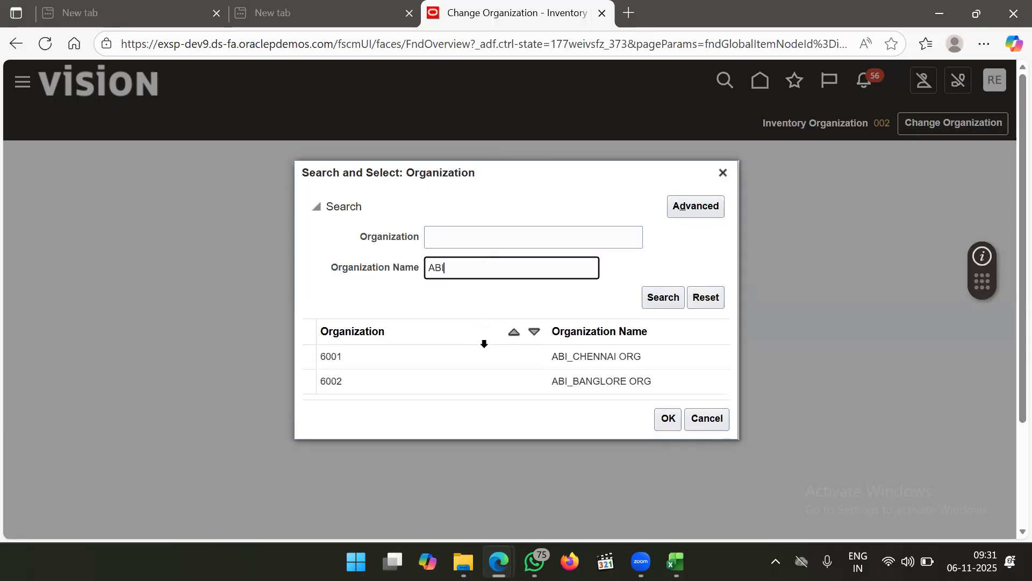
pyautogui.click(488, 381)
pyautogui.click(667, 419)
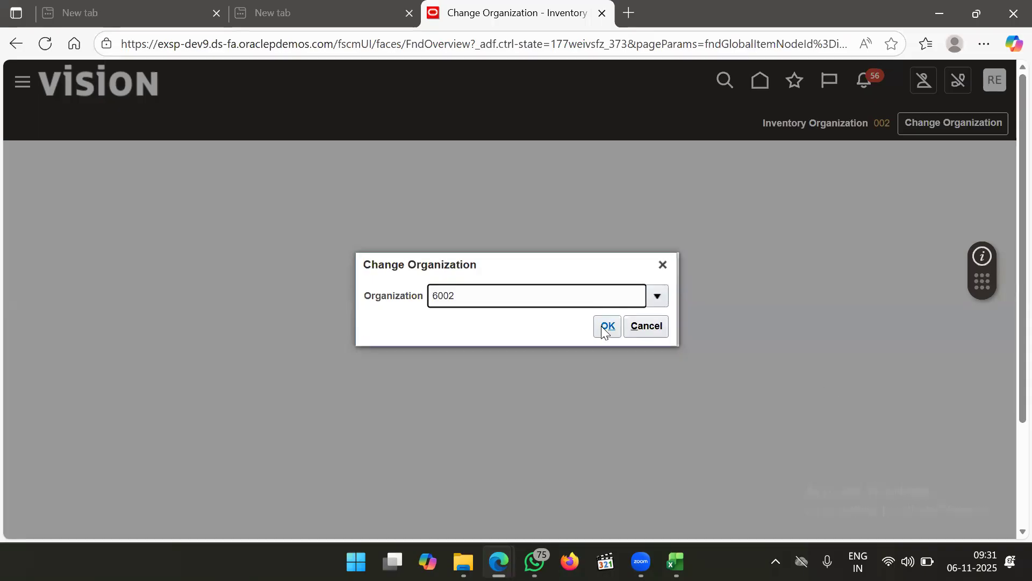
pyautogui.click(606, 327)
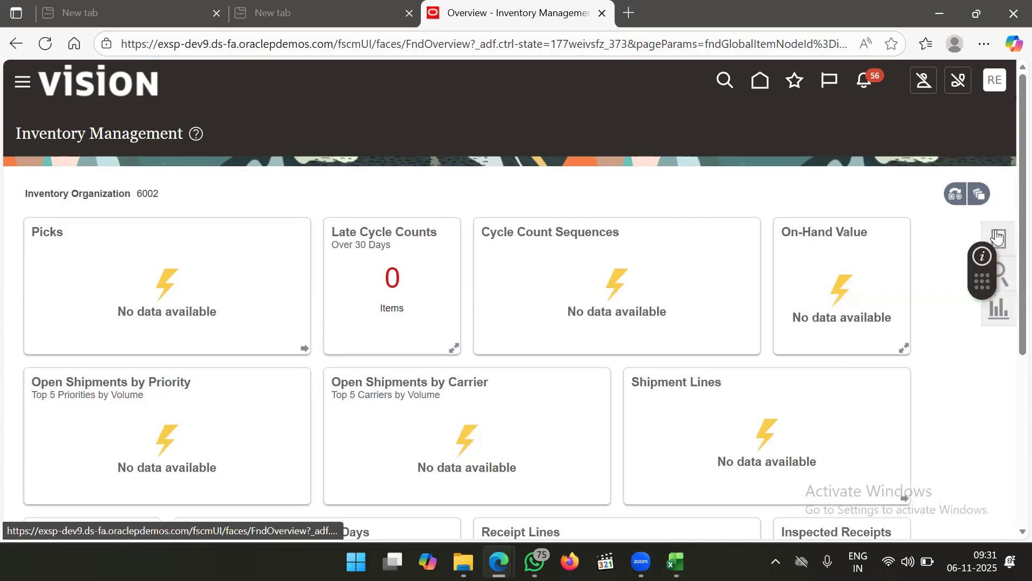
# Search Manage Item Quantities for ABI_ITEM1 under organization 6002, then open the Actions menu
pyautogui.click(997, 236)
pyautogui.click(912, 158)
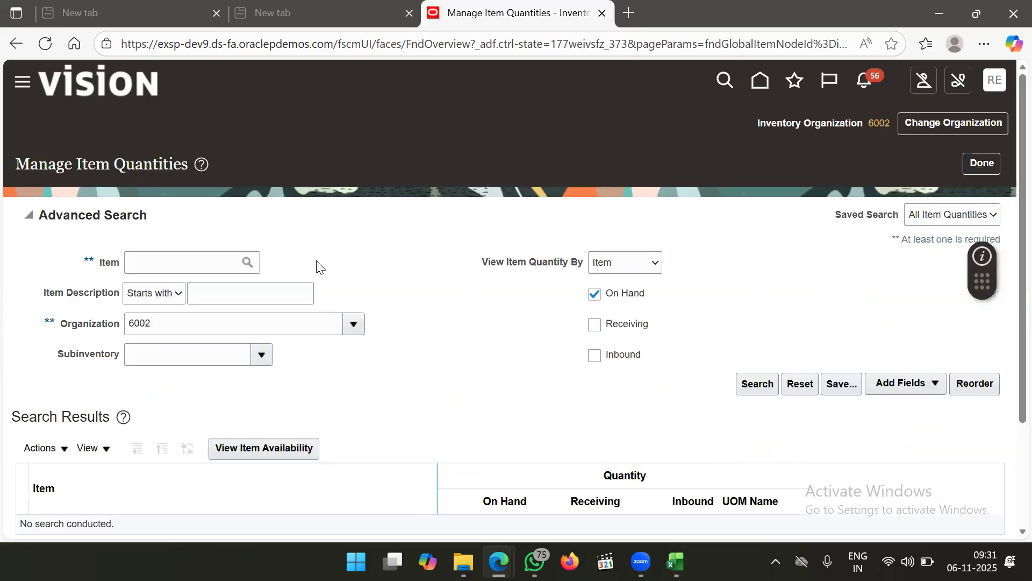
pyautogui.click(213, 257)
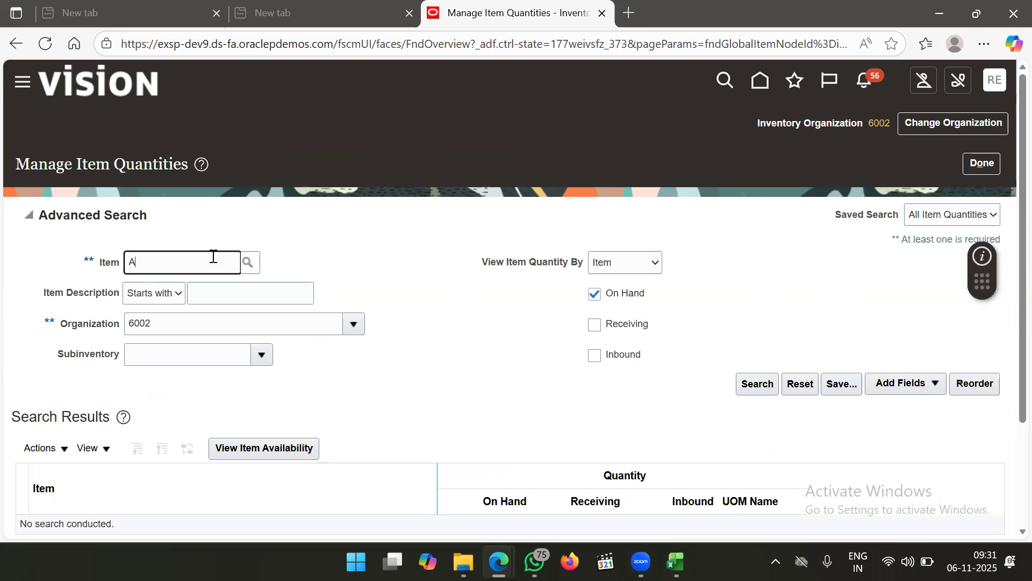
pyautogui.press('Tab')
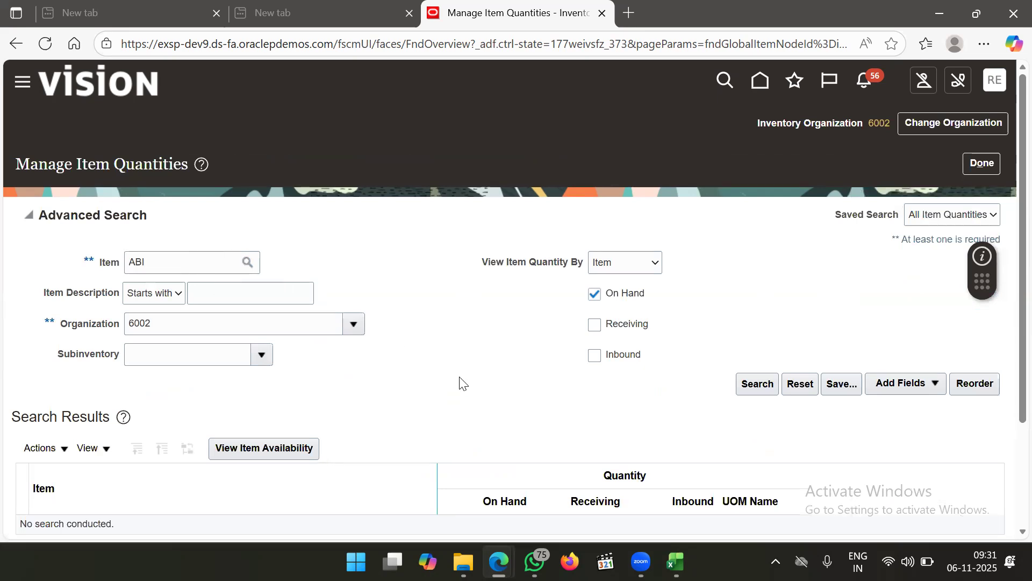
pyautogui.click(743, 384)
pyautogui.scroll(-1, 540, 324)
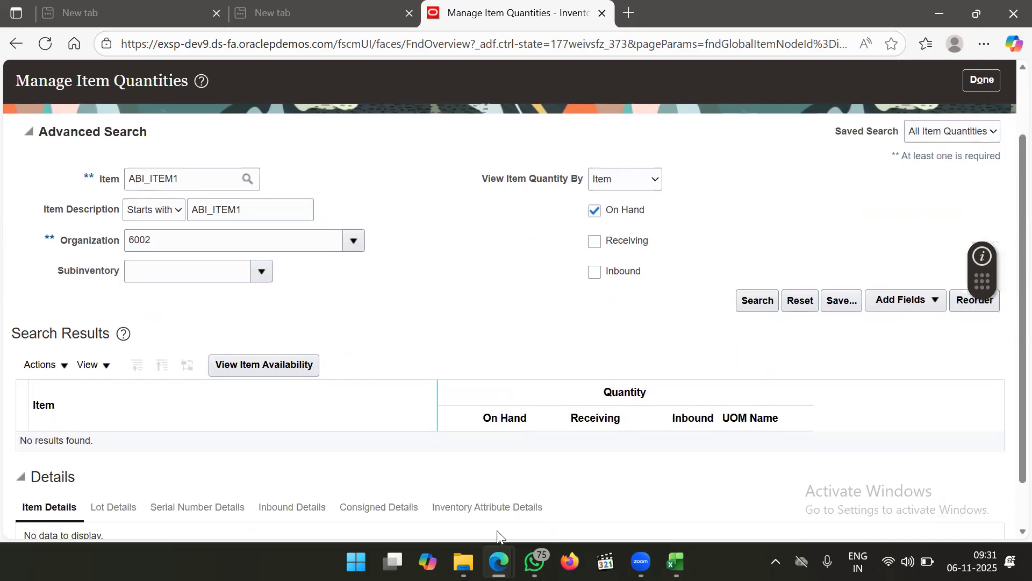
pyautogui.scroll(-1, 404, 451)
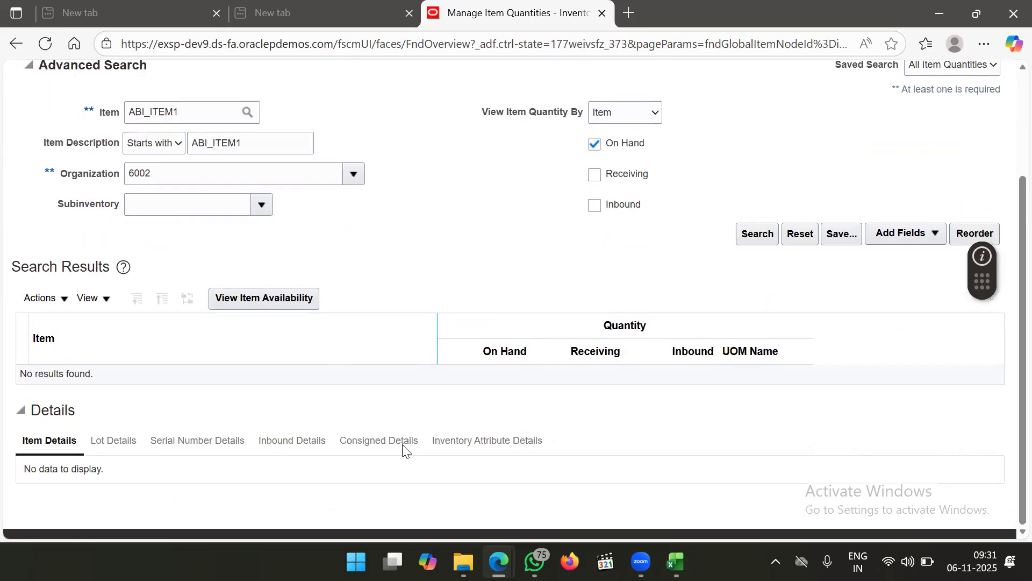
pyautogui.scroll(1, 417, 389)
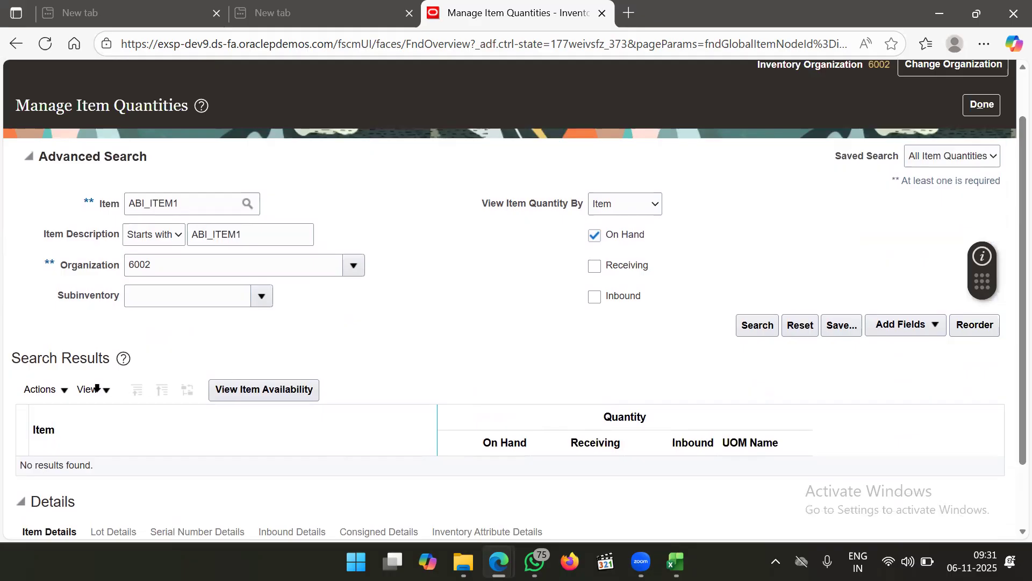
pyautogui.click(60, 389)
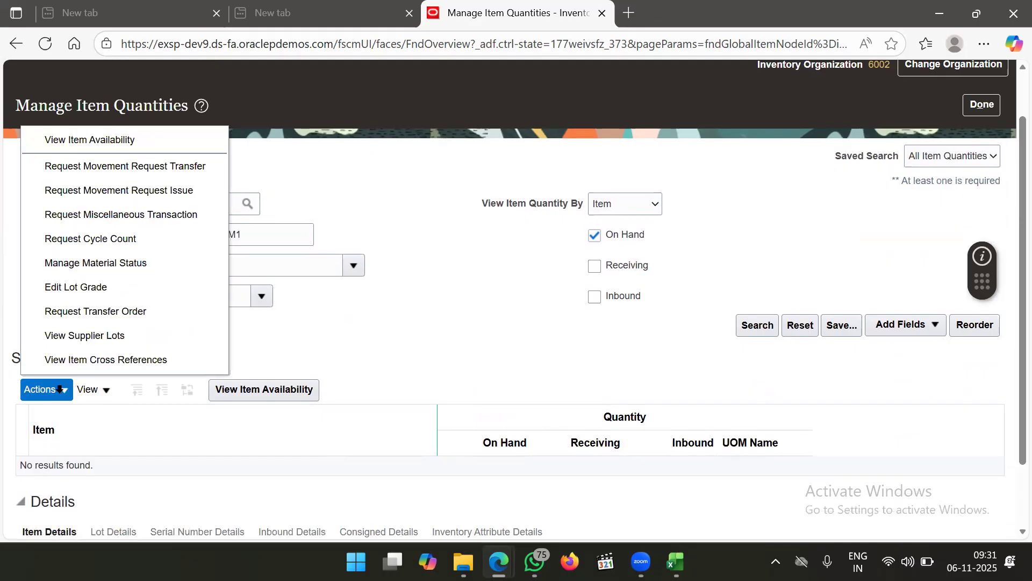
# Start a transfer order request line for ABI_ITEM1 with quantity 100 Ea
pyautogui.click(114, 312)
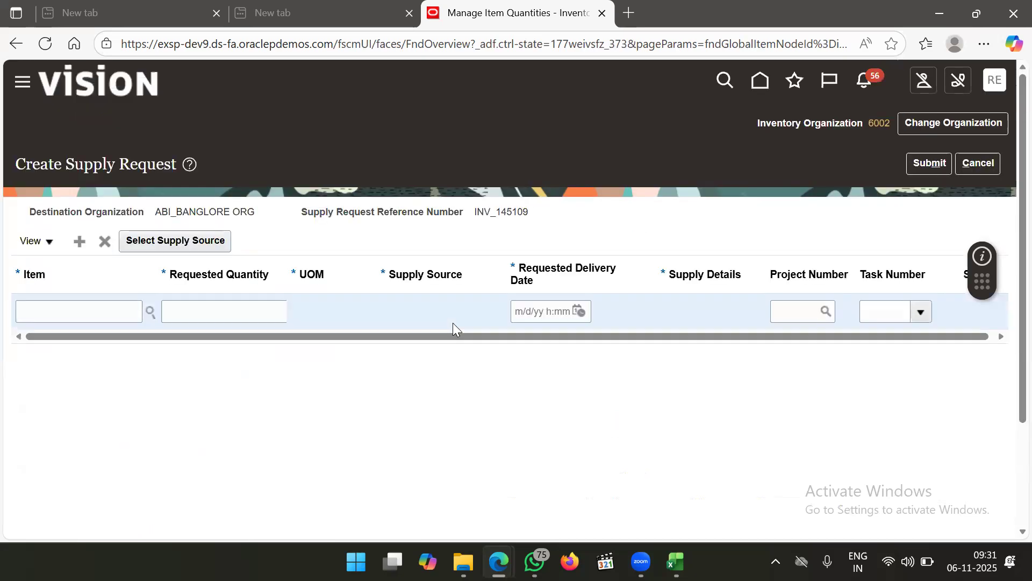
pyautogui.click(86, 301)
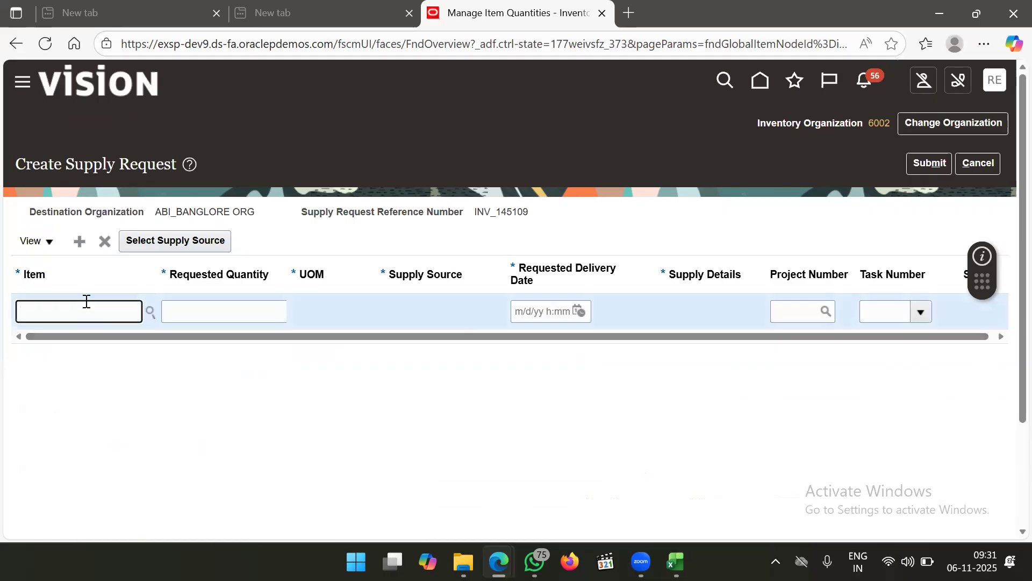
pyautogui.write('ABI_ITE')
pyautogui.press('Tab')
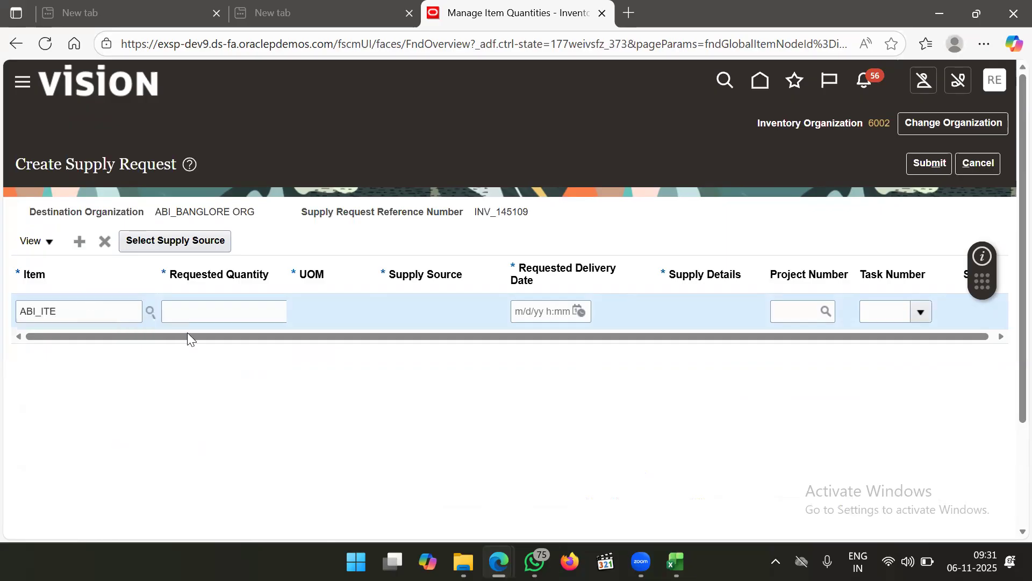
pyautogui.click(248, 312)
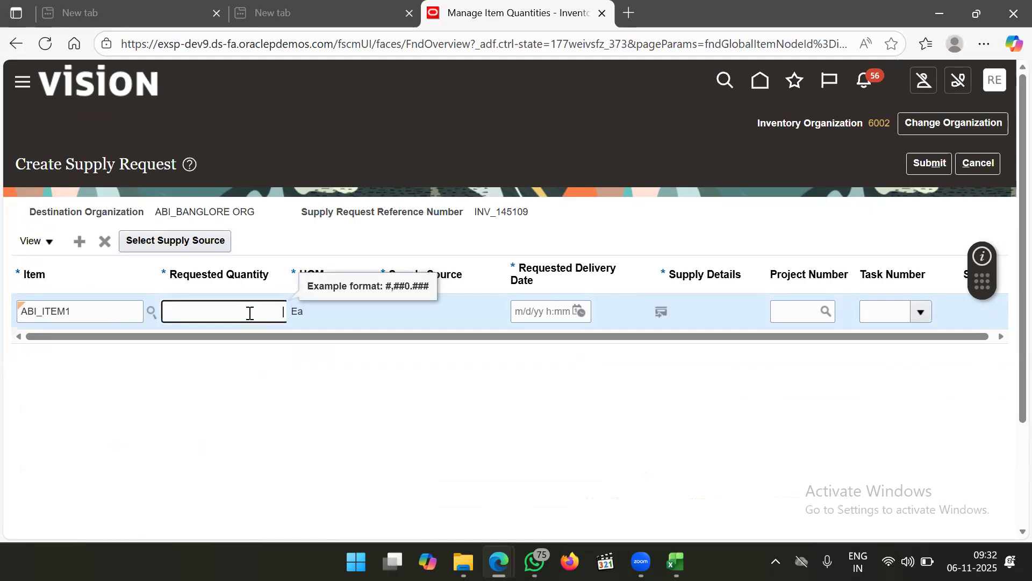
pyautogui.write('100')
pyautogui.click(482, 243)
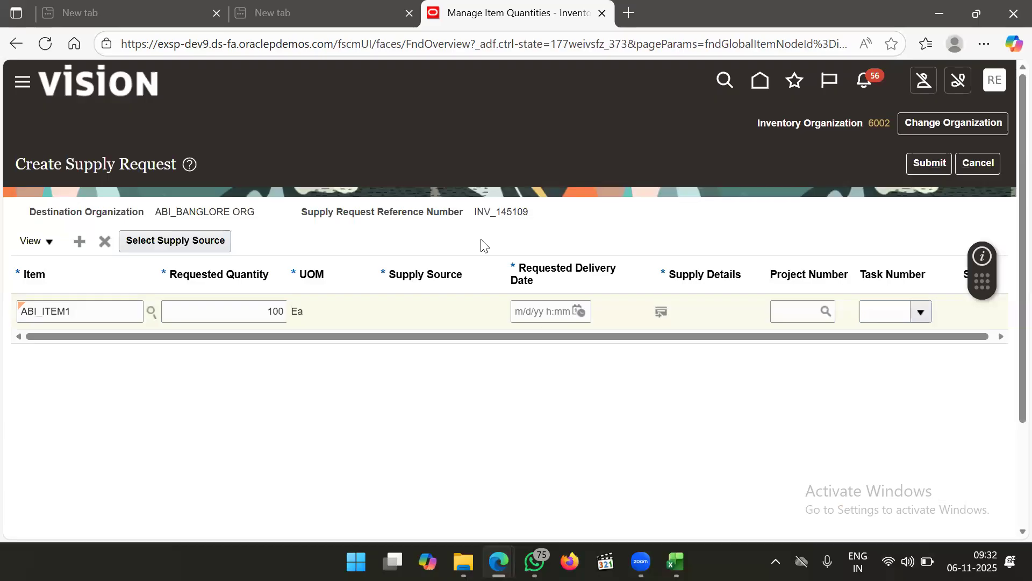
# Set the line's requested delivery date to November 7, 2025 at 4:01
pyautogui.moveTo(549, 337); pyautogui.dragTo(586, 338)
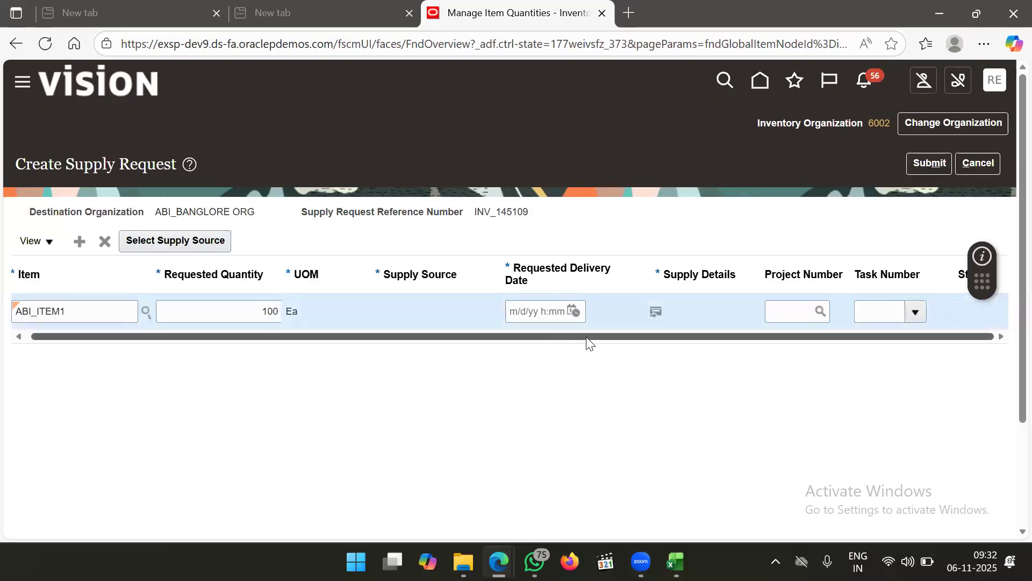
pyautogui.click(574, 312)
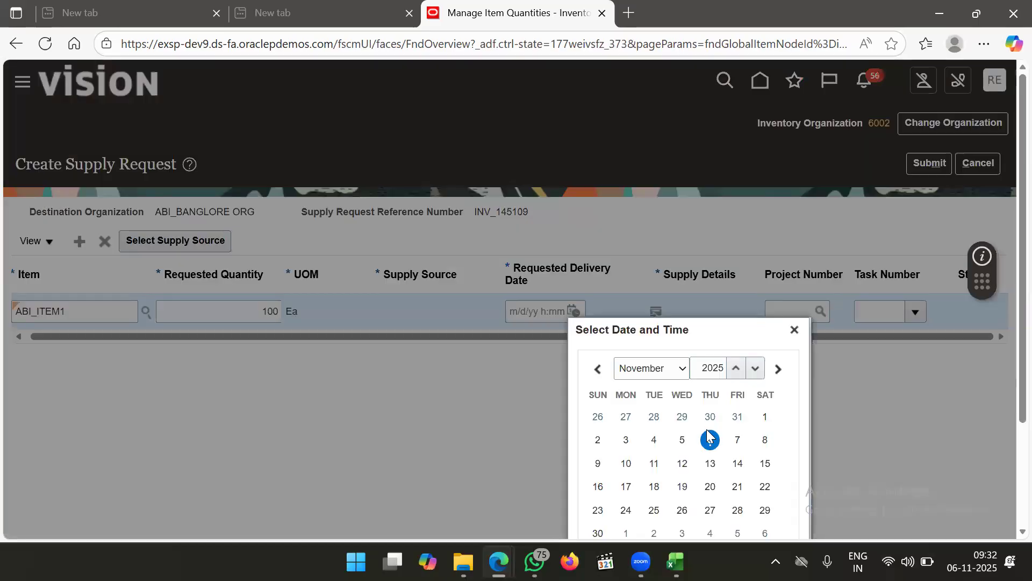
pyautogui.click(710, 441)
pyautogui.scroll(-3, 856, 423)
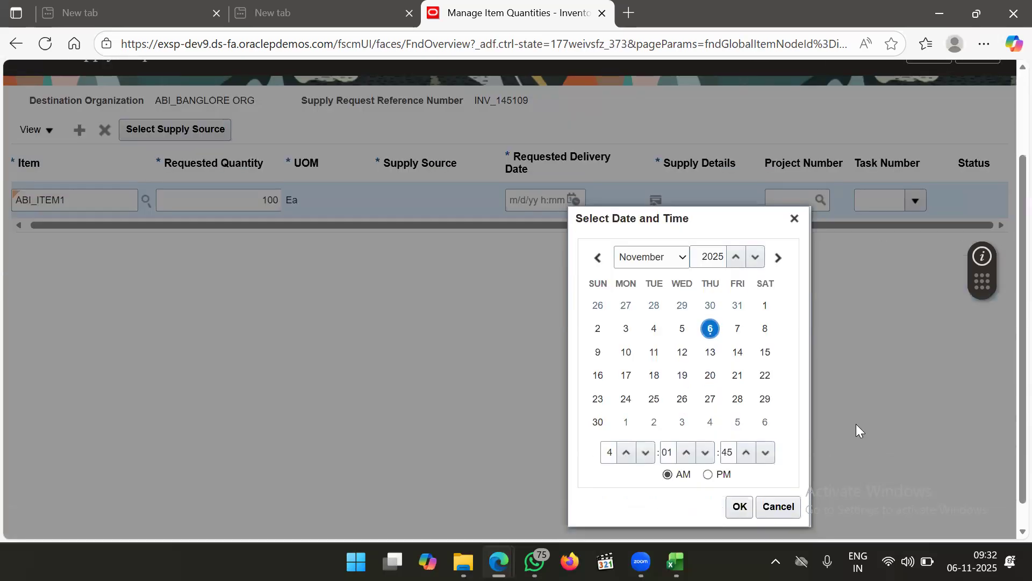
pyautogui.click(765, 351)
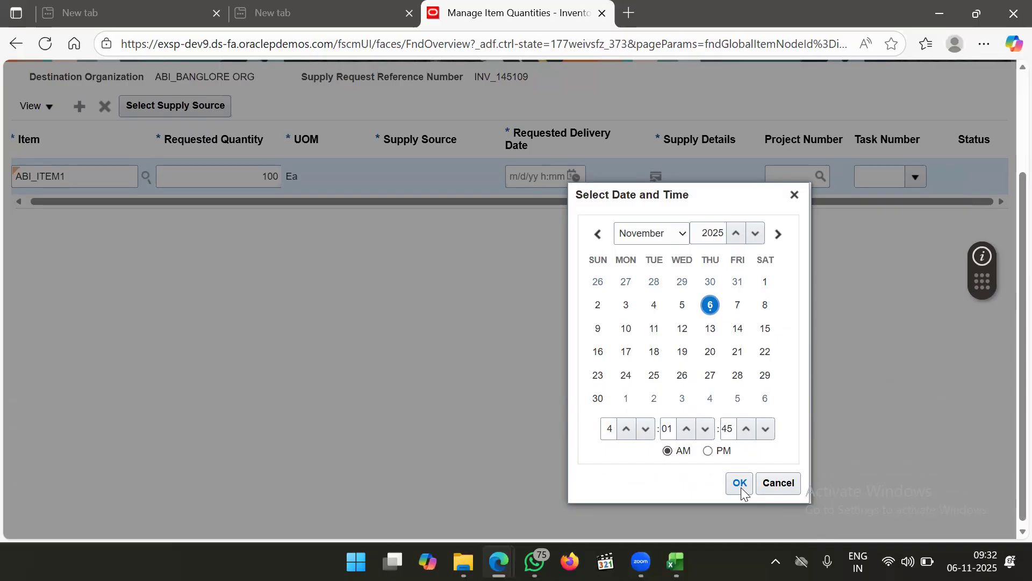
pyautogui.click(629, 330)
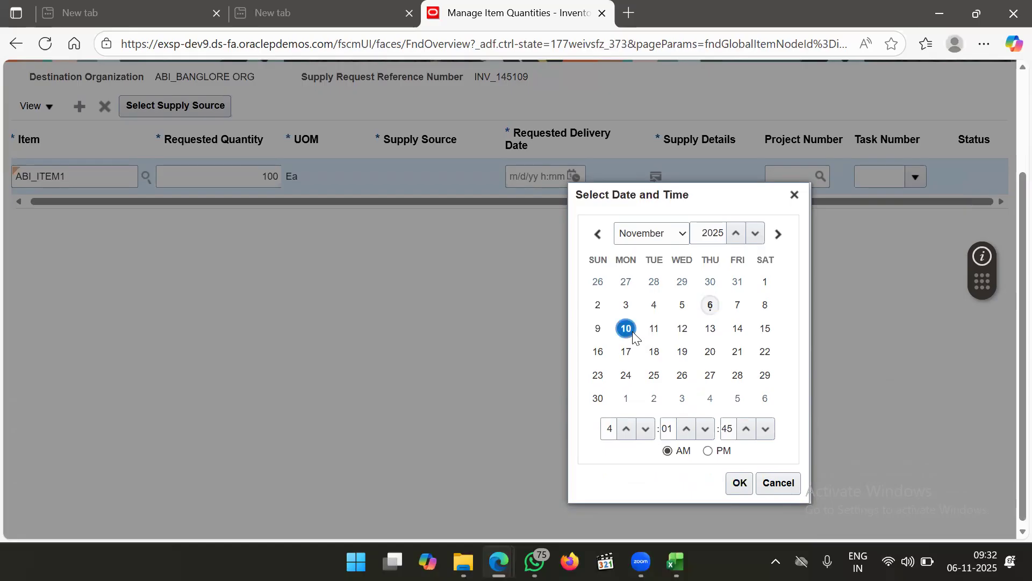
pyautogui.click(737, 305)
pyautogui.click(738, 483)
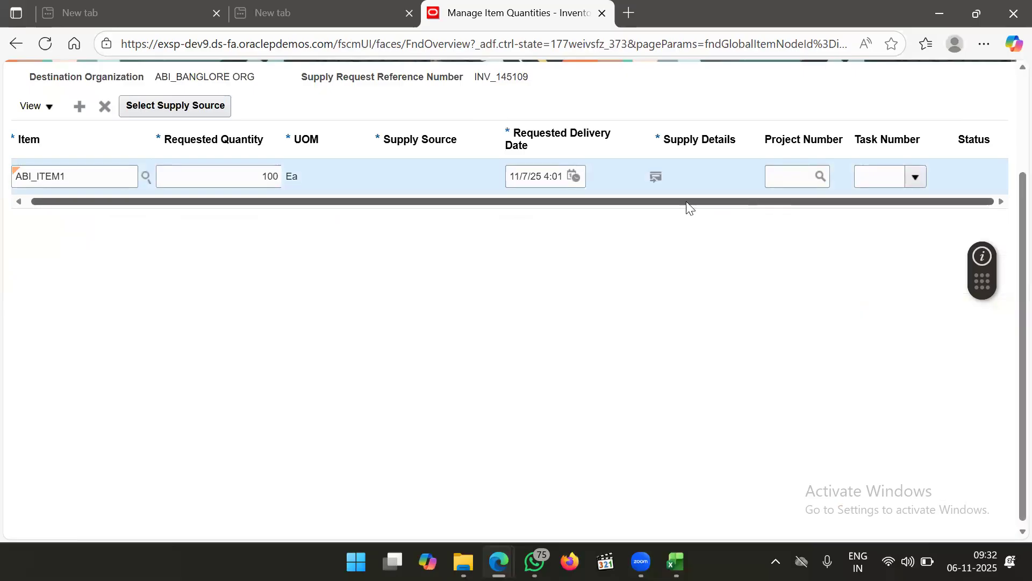
pyautogui.click(656, 181)
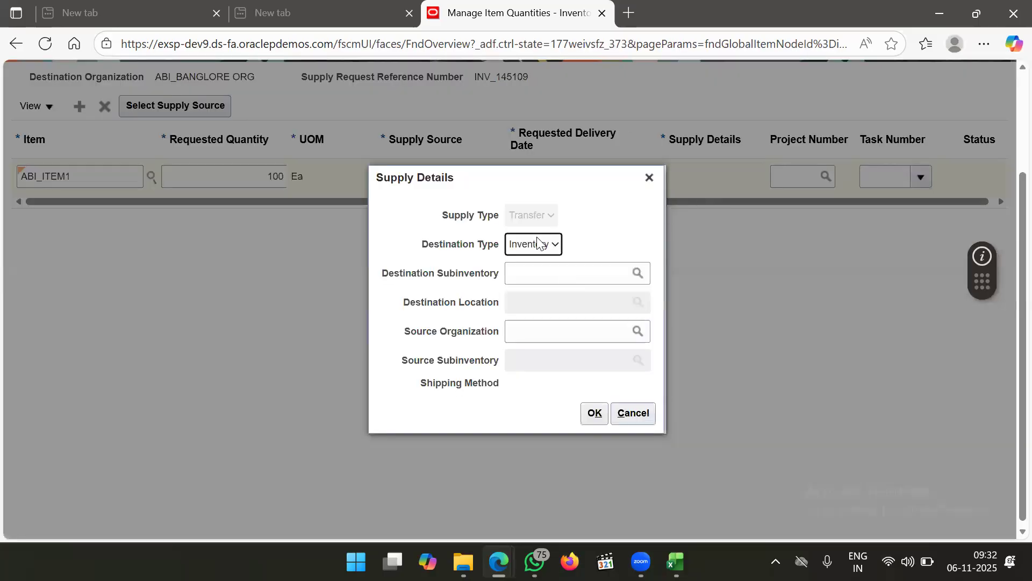
# Keep the transfer's destination type set to Inventory
pyautogui.click(539, 245)
pyautogui.click(539, 245)
pyautogui.click(539, 245)
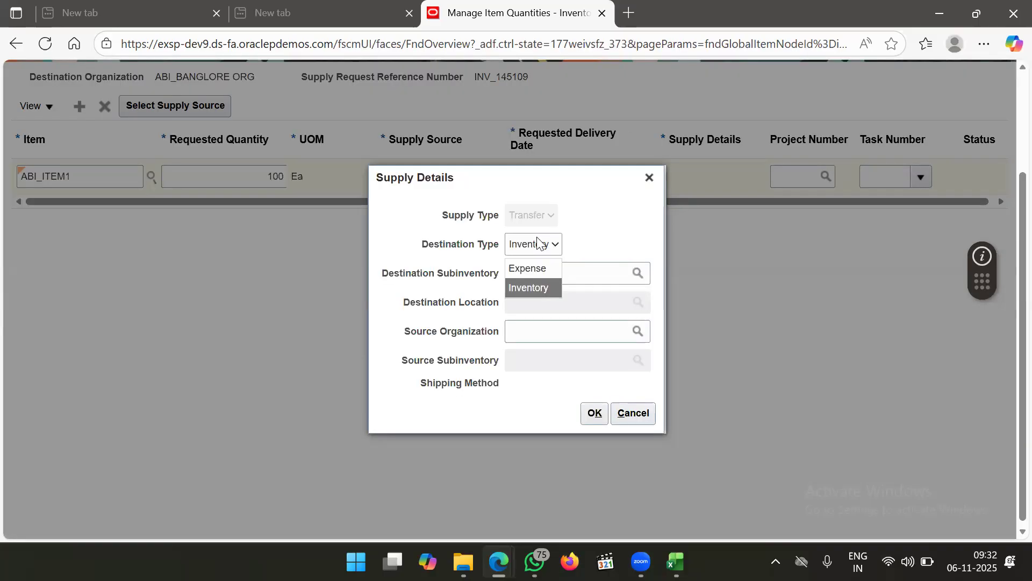
pyautogui.click(539, 245)
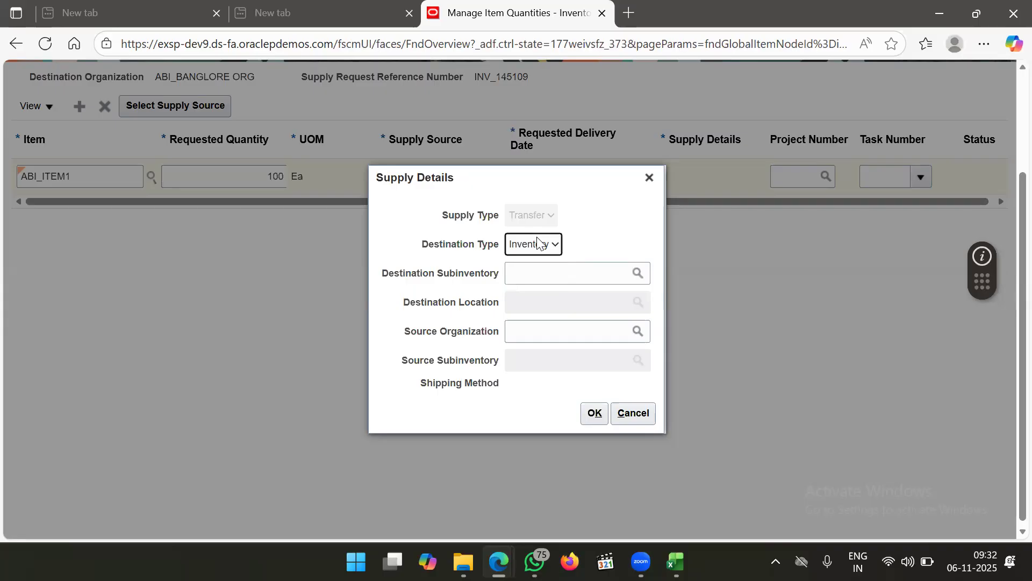
# Look up subinventories and set ABI_STORES as the destination subinventory
pyautogui.click(539, 270)
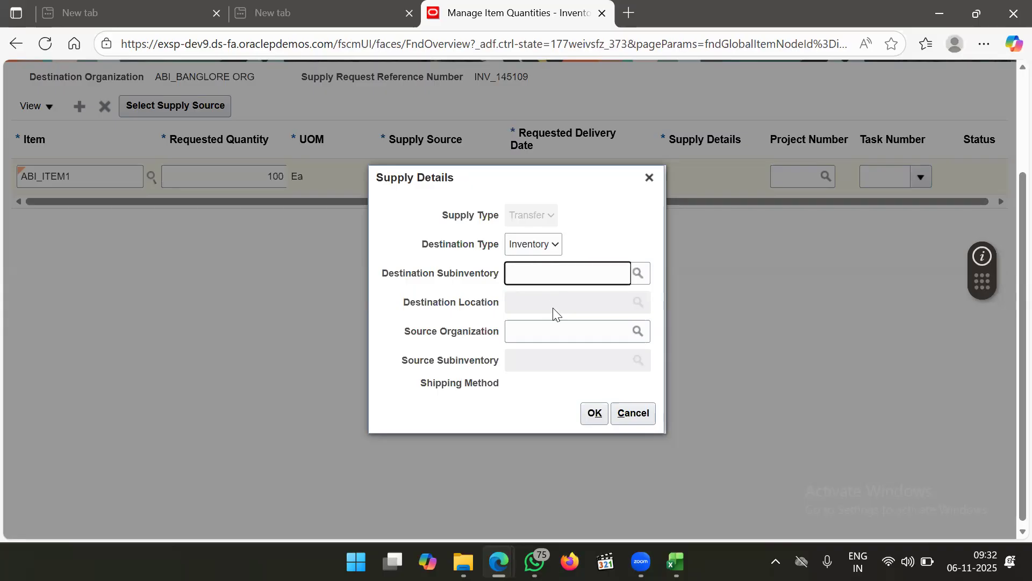
pyautogui.write('ABI')
pyautogui.press('Tab')
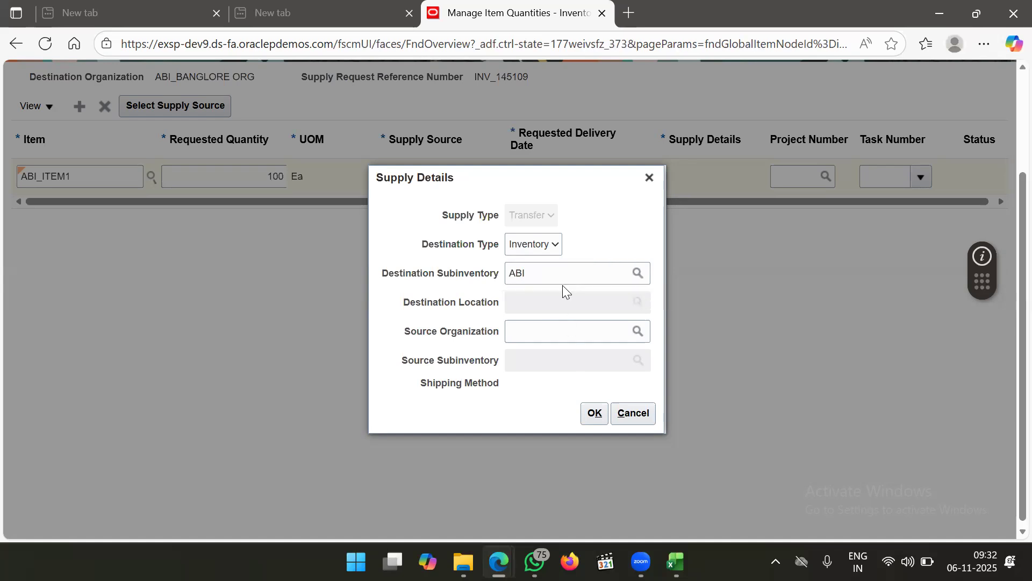
pyautogui.click(639, 273)
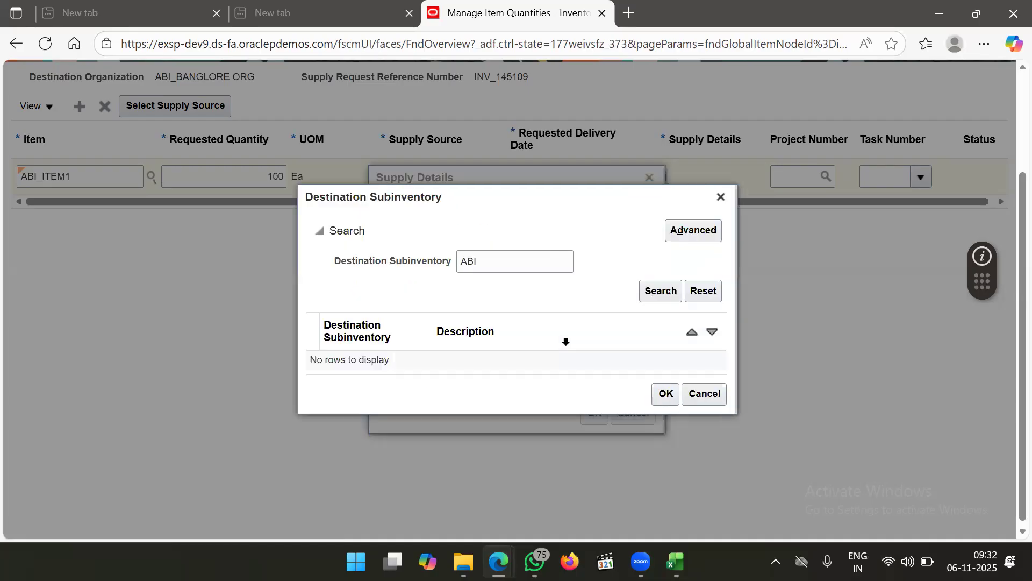
pyautogui.moveTo(503, 262); pyautogui.dragTo(425, 264)
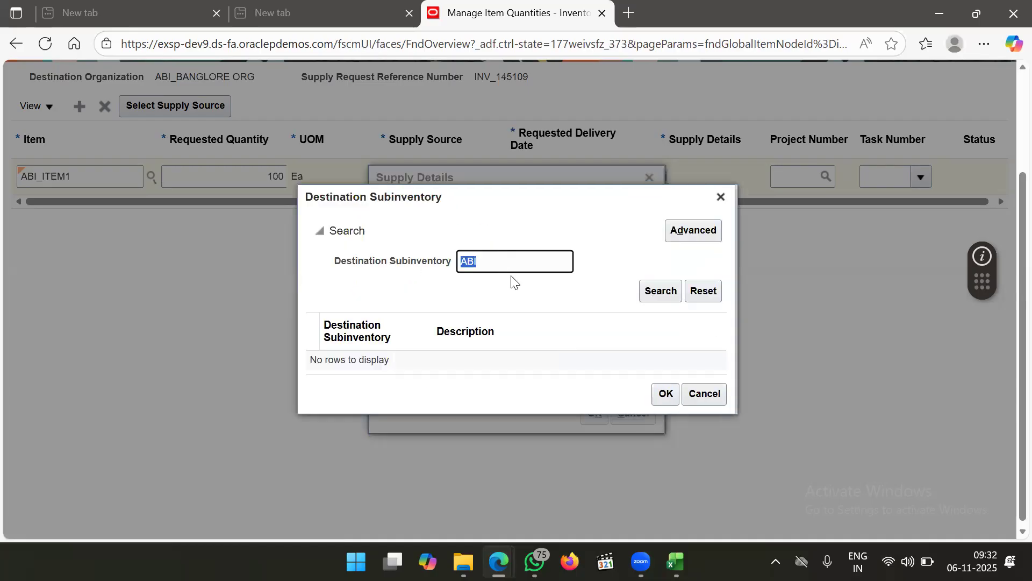
pyautogui.press('BackSpace')
pyautogui.press('Return')
pyautogui.click(490, 365)
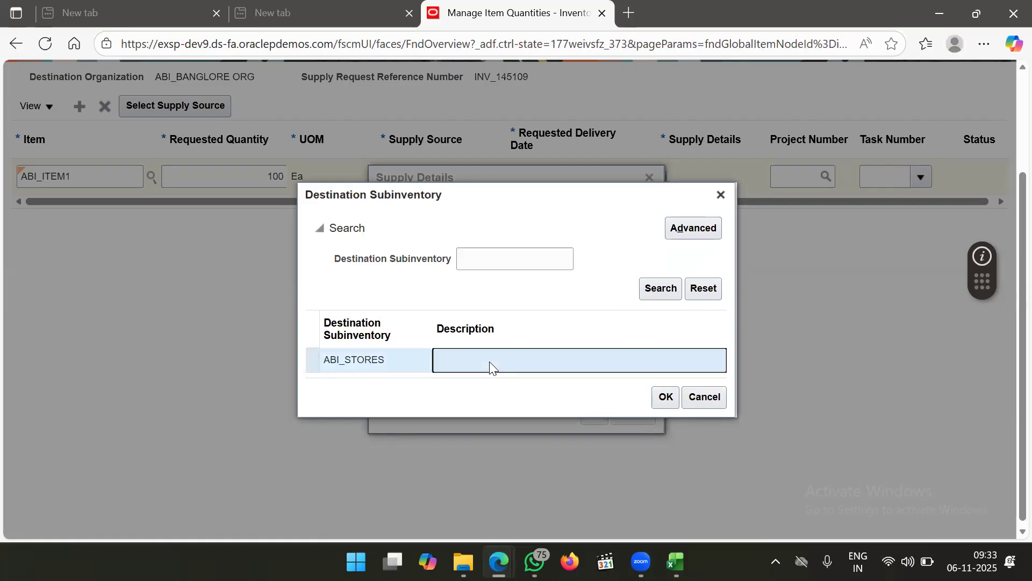
pyautogui.click(656, 398)
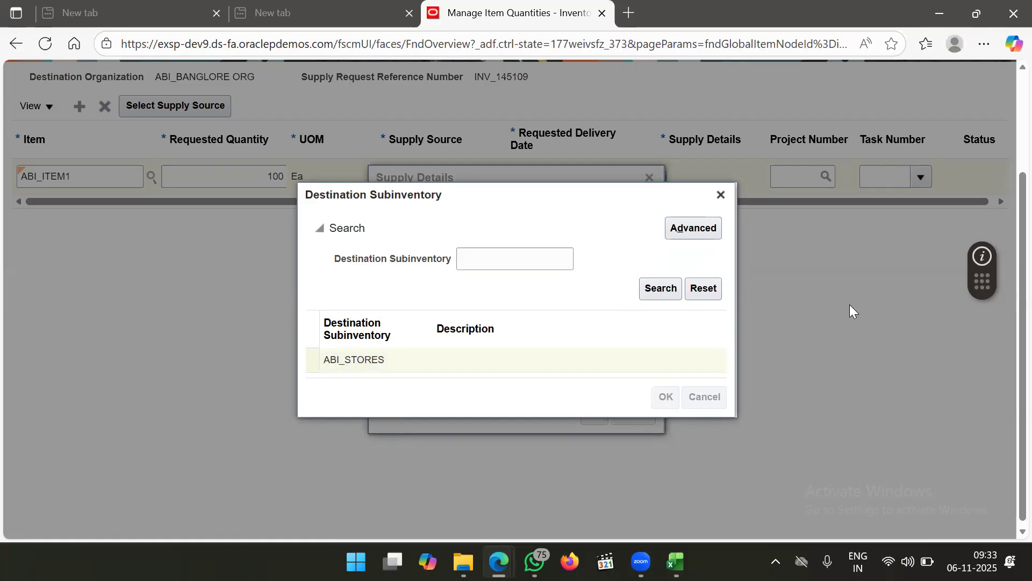
pyautogui.click(576, 330)
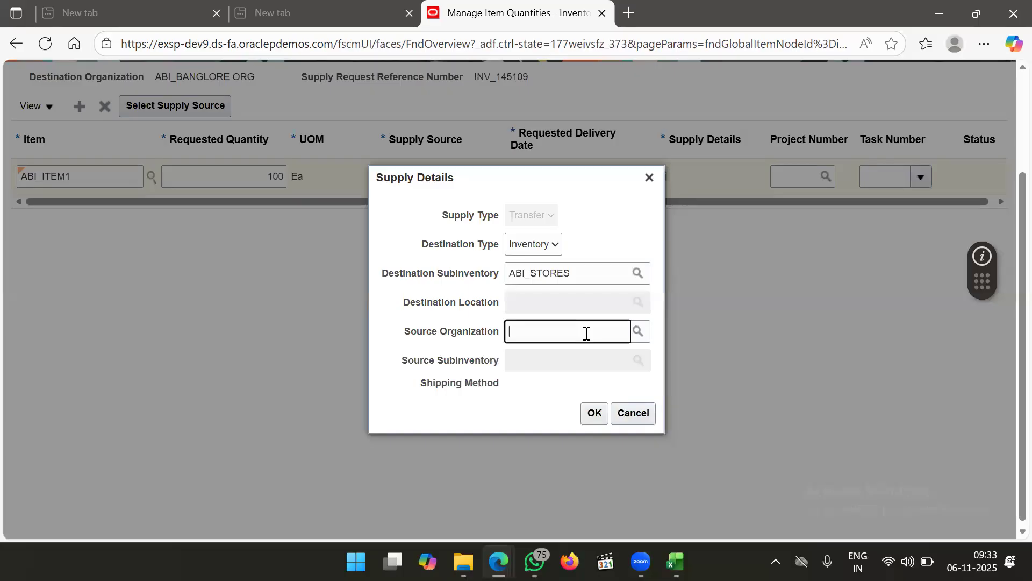
# Source the line from 6001 ABI_CHENNAI ORG, subinventory ABI_STORES, and save the supply details
pyautogui.write('ABI')
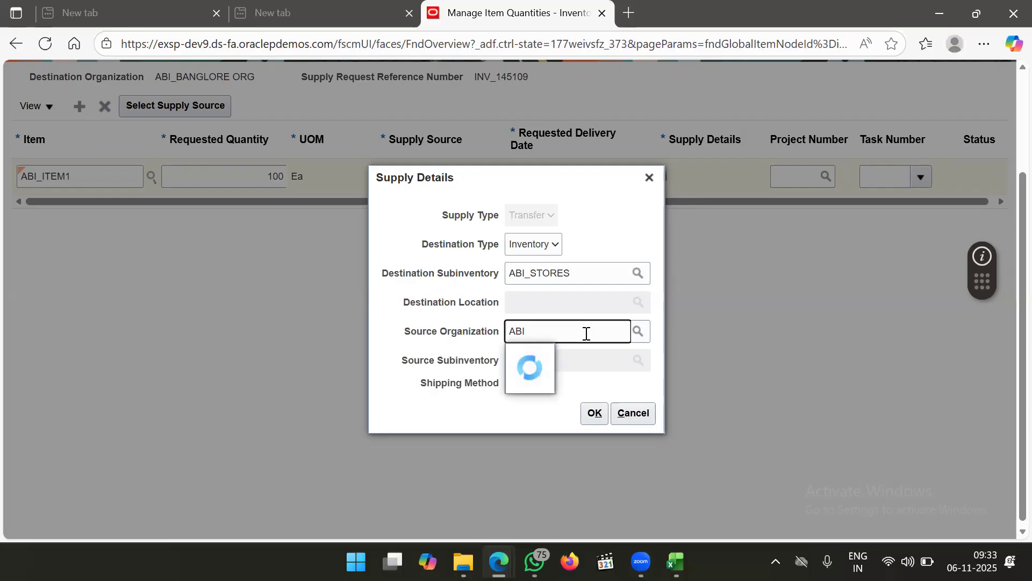
pyautogui.press('BackSpace')
pyautogui.press('BackSpace')
pyautogui.press('BackSpace')
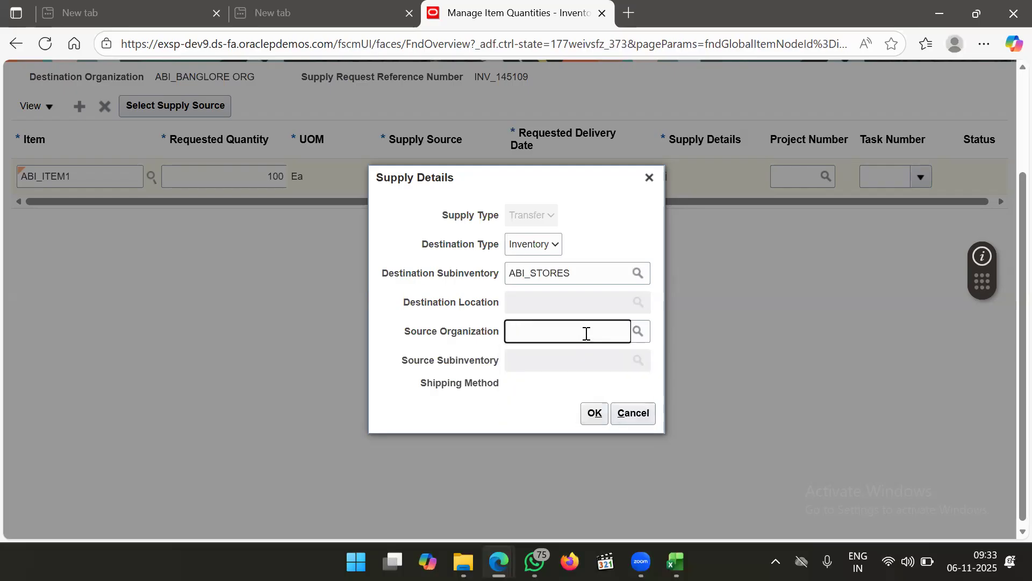
pyautogui.write('6001')
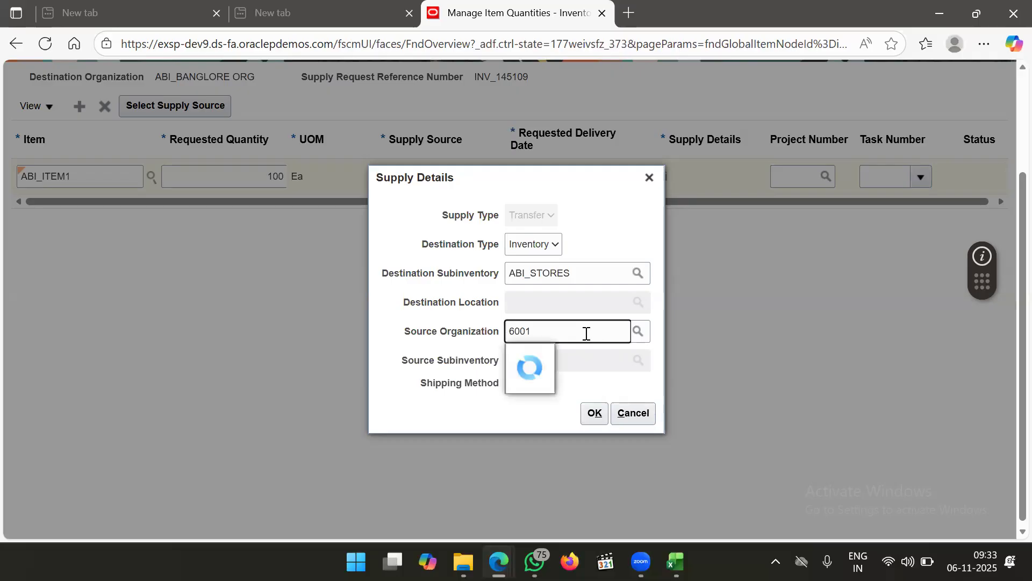
pyautogui.press('BackSpace')
pyautogui.press('BackSpace')
pyautogui.press('BackSpace')
pyautogui.press('BackSpace')
pyautogui.write('ABI')
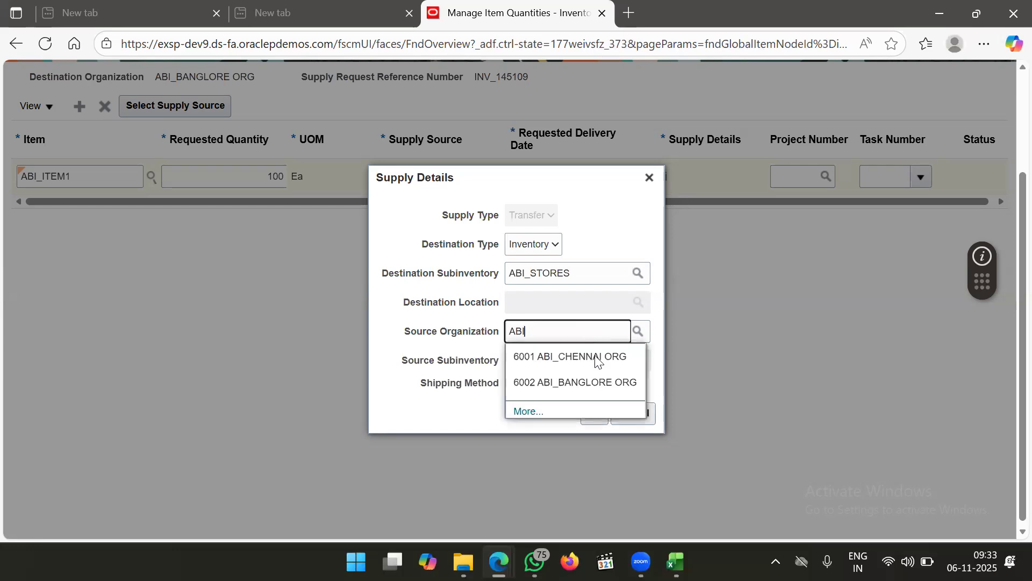
pyautogui.click(595, 359)
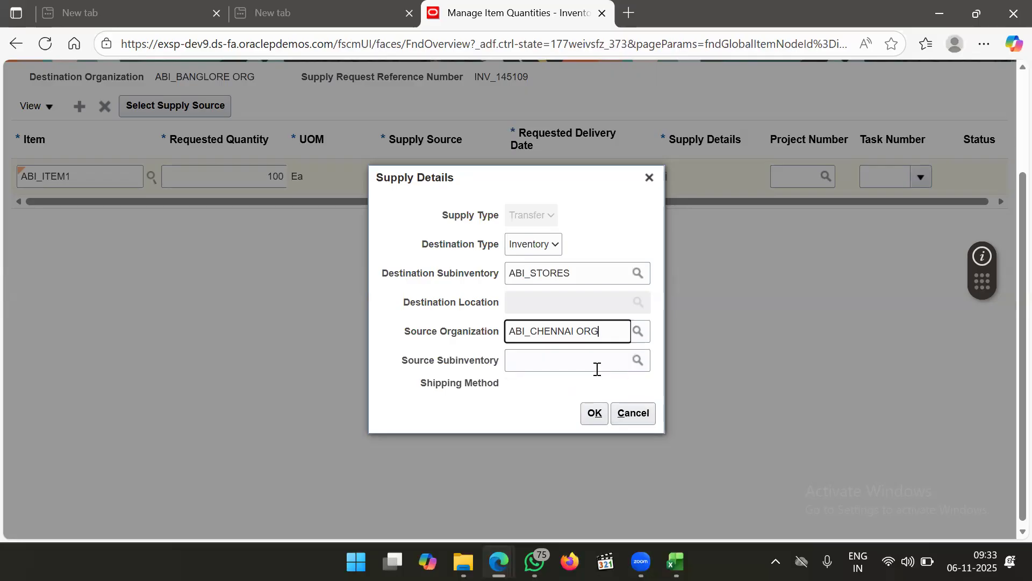
pyautogui.click(597, 368)
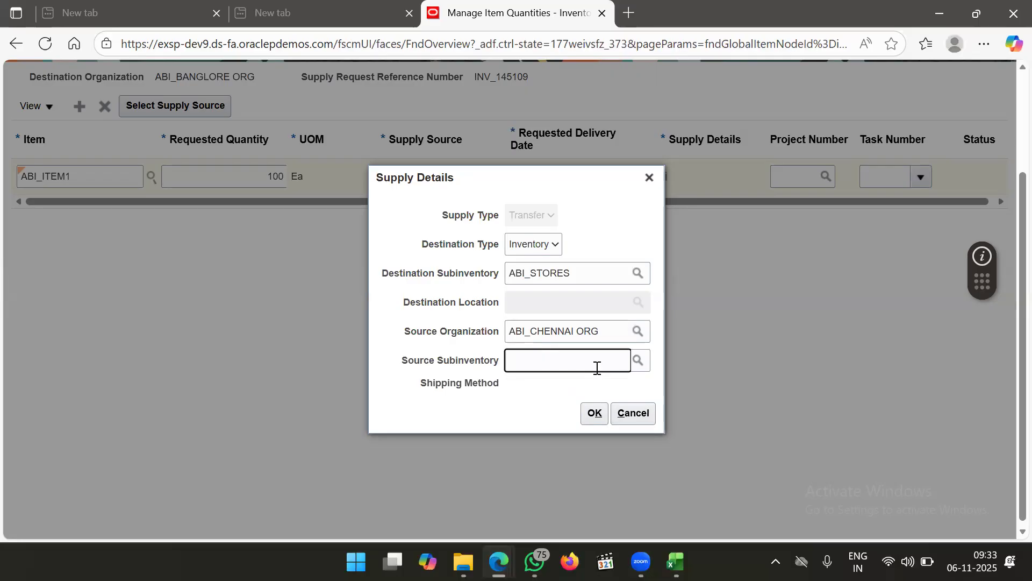
pyautogui.write('ABI')
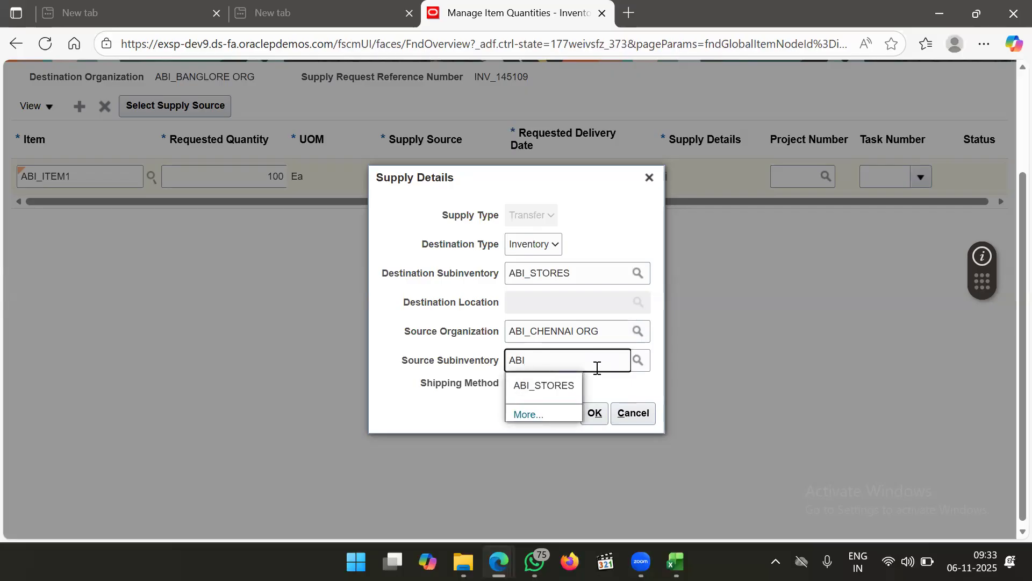
pyautogui.click(560, 385)
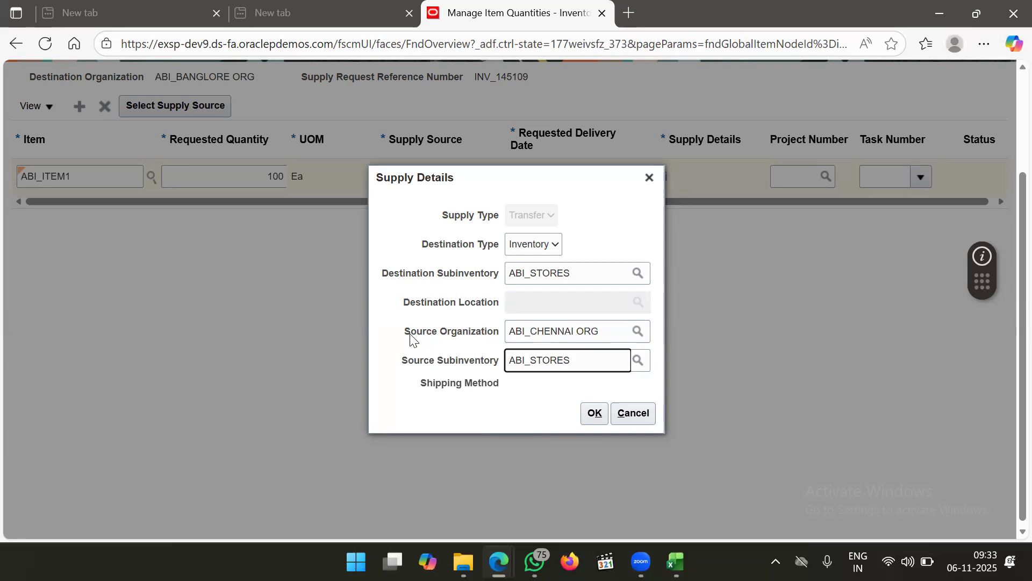
pyautogui.moveTo(405, 336); pyautogui.dragTo(503, 343)
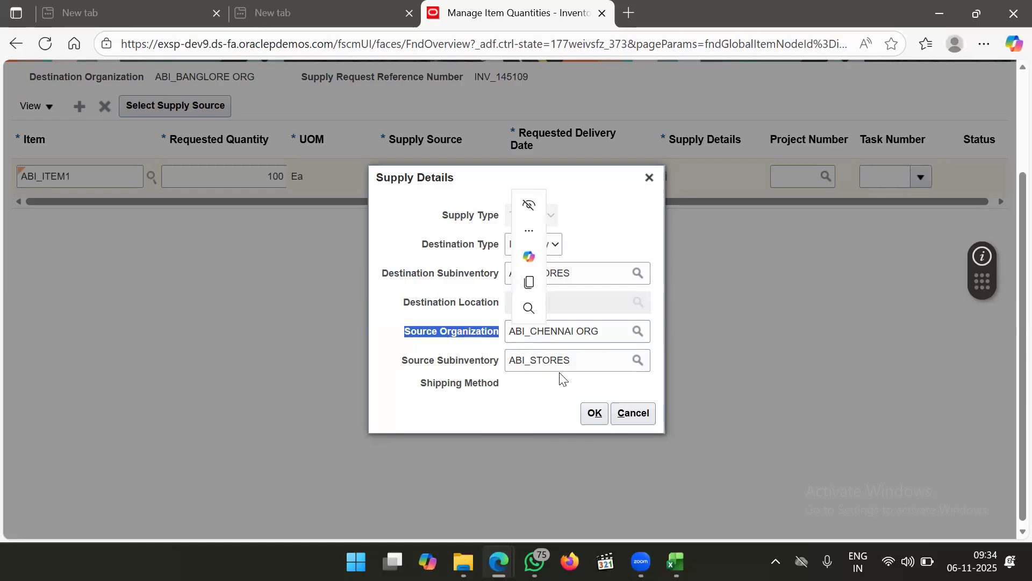
pyautogui.click(600, 415)
# Submit the supply request and copy its number INV_145109 from the confirmation
pyautogui.scroll(2, 661, 291)
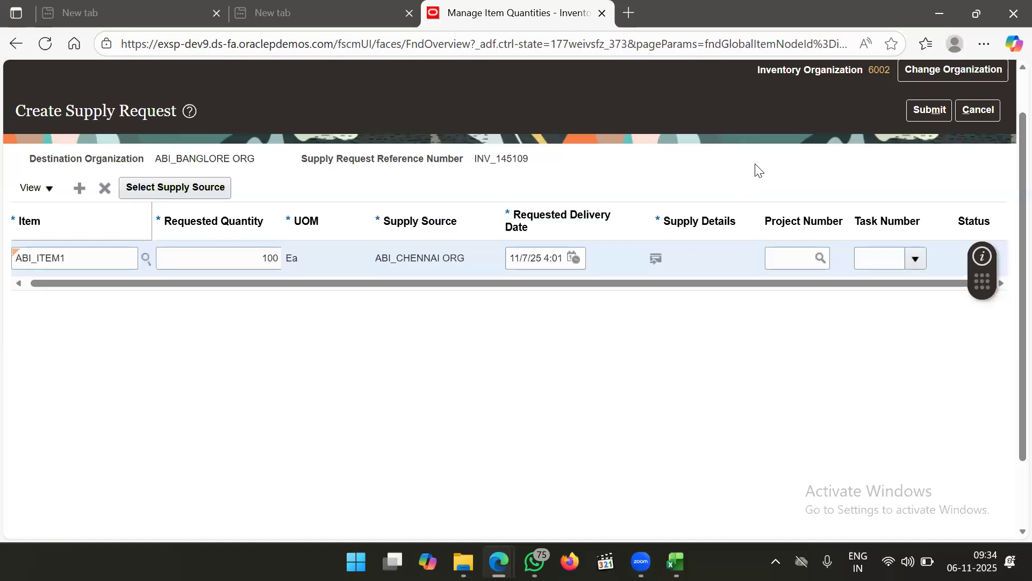
pyautogui.click(922, 119)
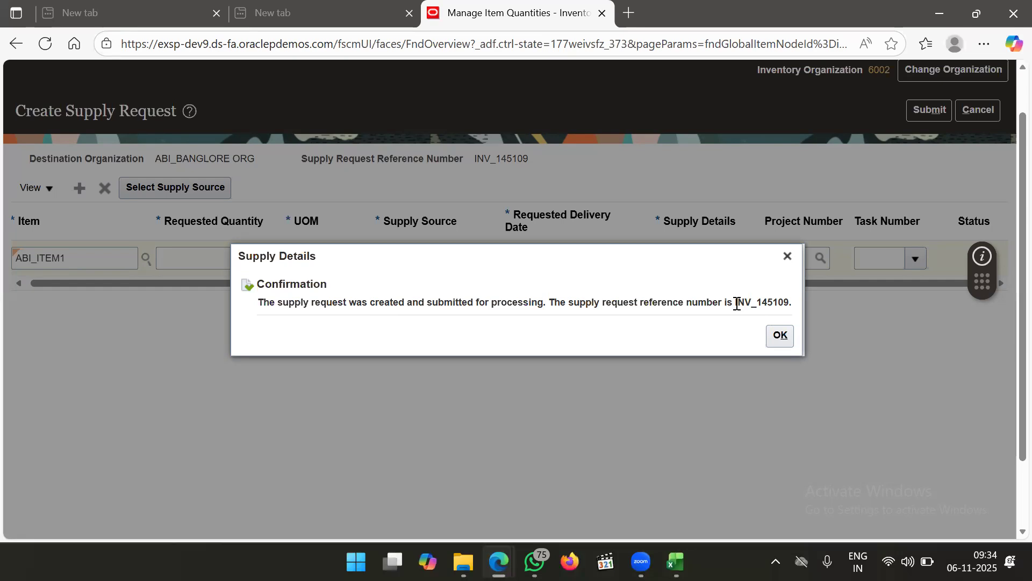
pyautogui.moveTo(735, 304); pyautogui.dragTo(793, 305)
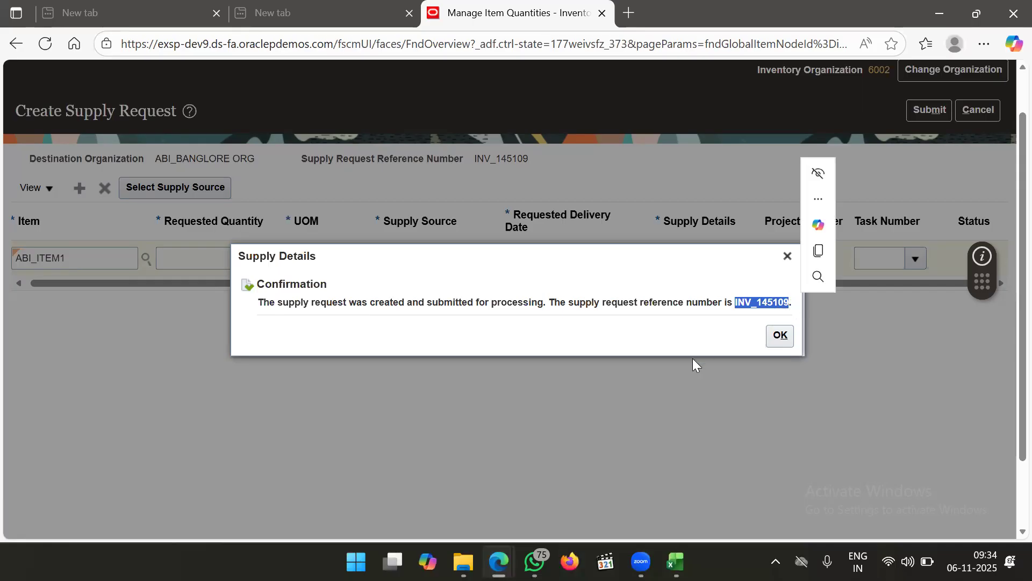
pyautogui.hotkey('ctrl', 'c')
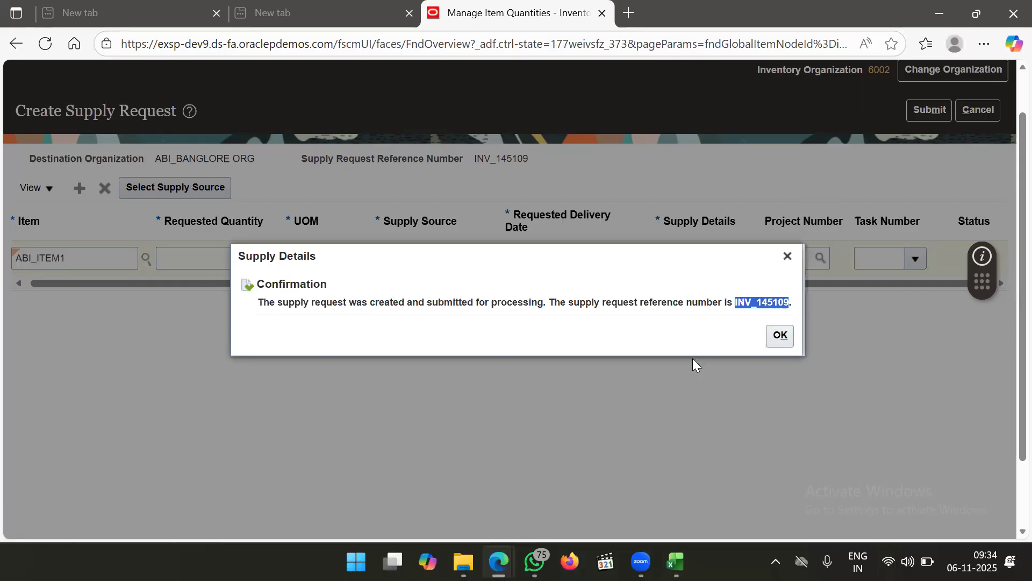
pyautogui.click(780, 335)
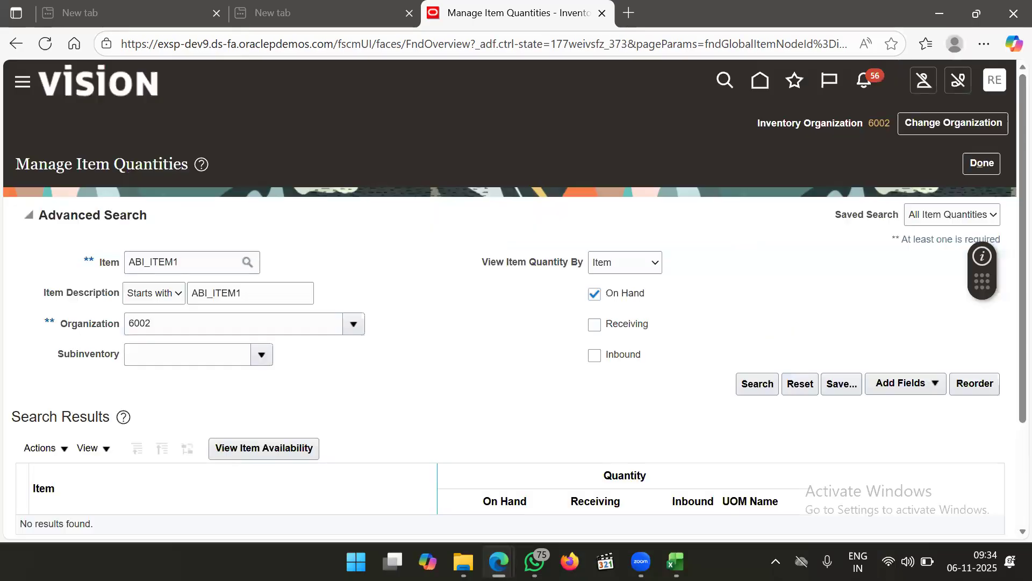
pyautogui.click(675, 561)
# Record 'Supply Req num : INV_145109' in cell C32 of the Inventory sheet
pyautogui.scroll(-2, 474, 416)
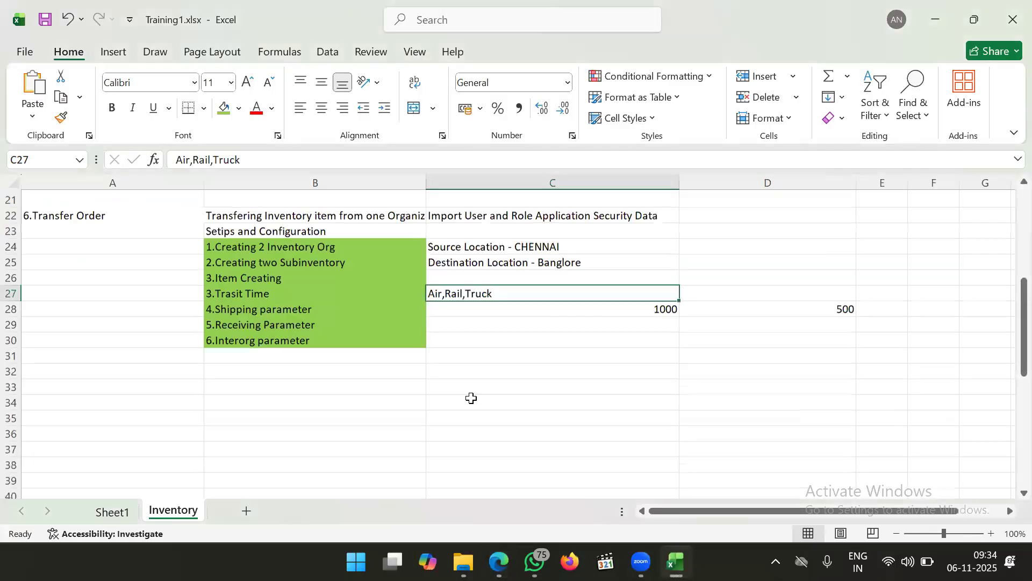
pyautogui.click(473, 355)
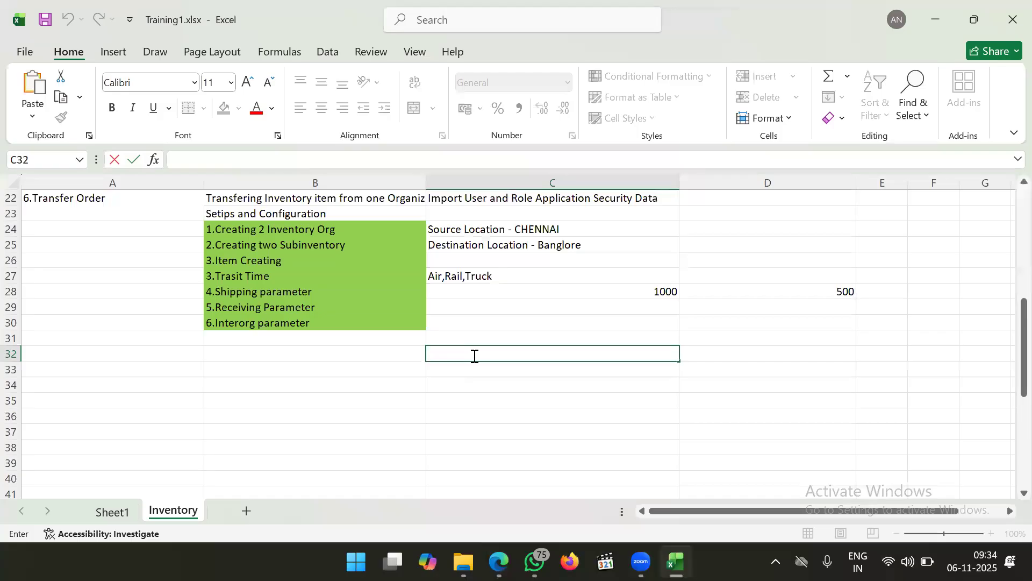
pyautogui.write('S')
pyautogui.press('BackSpace')
pyautogui.press('BackSpace')
pyautogui.write('Tra')
pyautogui.press('BackSpace')
pyautogui.press('BackSpace')
pyautogui.press('BackSpace')
pyautogui.write('Supply Req n')
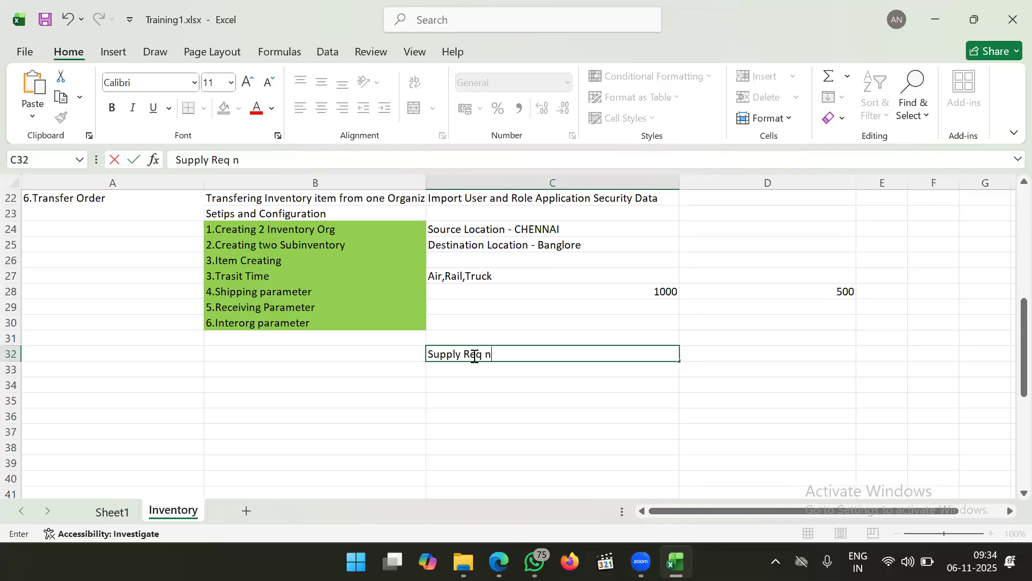
pyautogui.write('um :')
pyautogui.hotkey('ctrl', 'v')
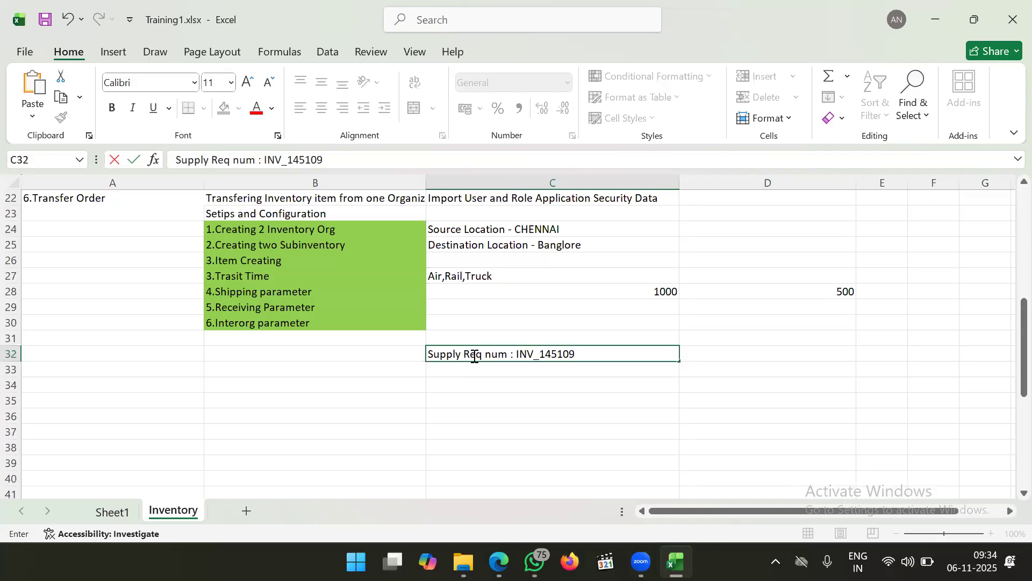
pyautogui.click(523, 385)
pyautogui.hotkey('alt', 'Tab')
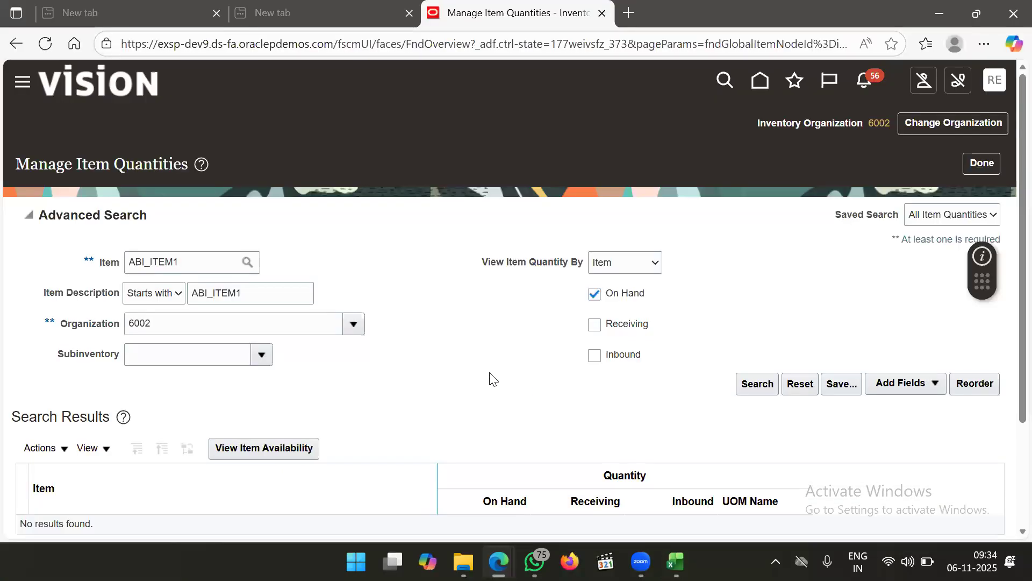
# Close Manage Item Quantities and go to Supply Chain Orchestration from the Navigator
pyautogui.click(979, 162)
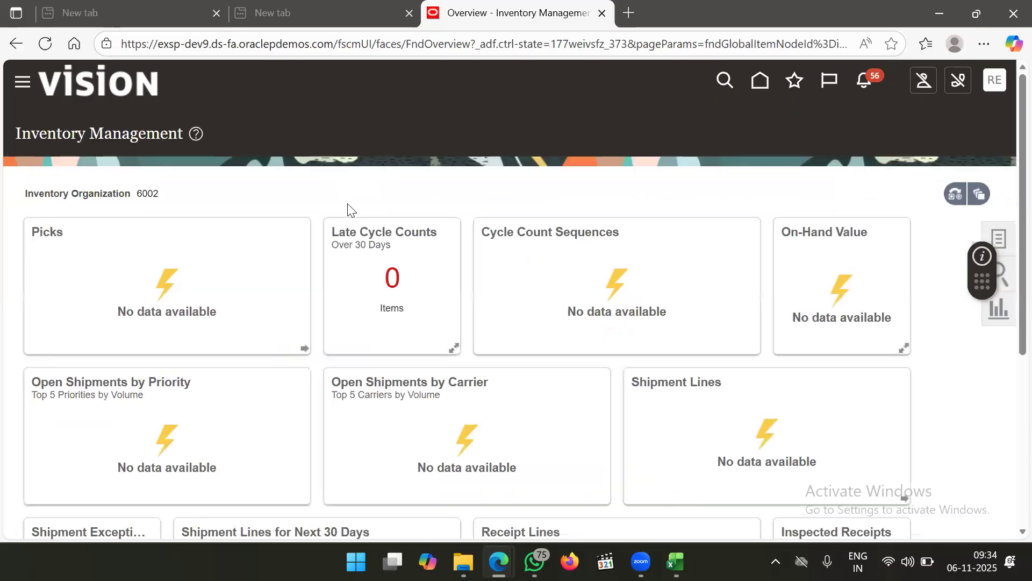
pyautogui.click(21, 81)
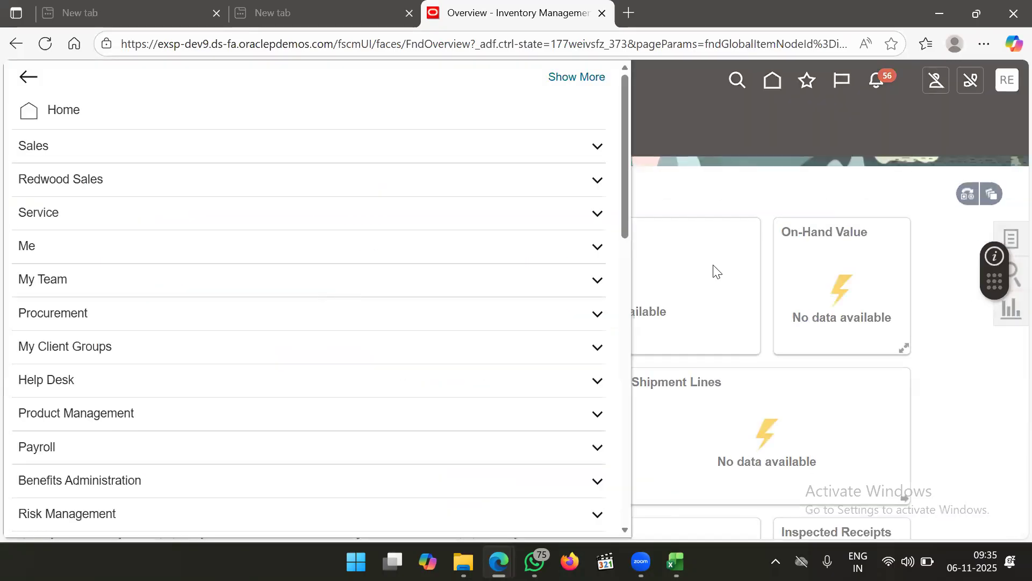
pyautogui.scroll(-5, 457, 365)
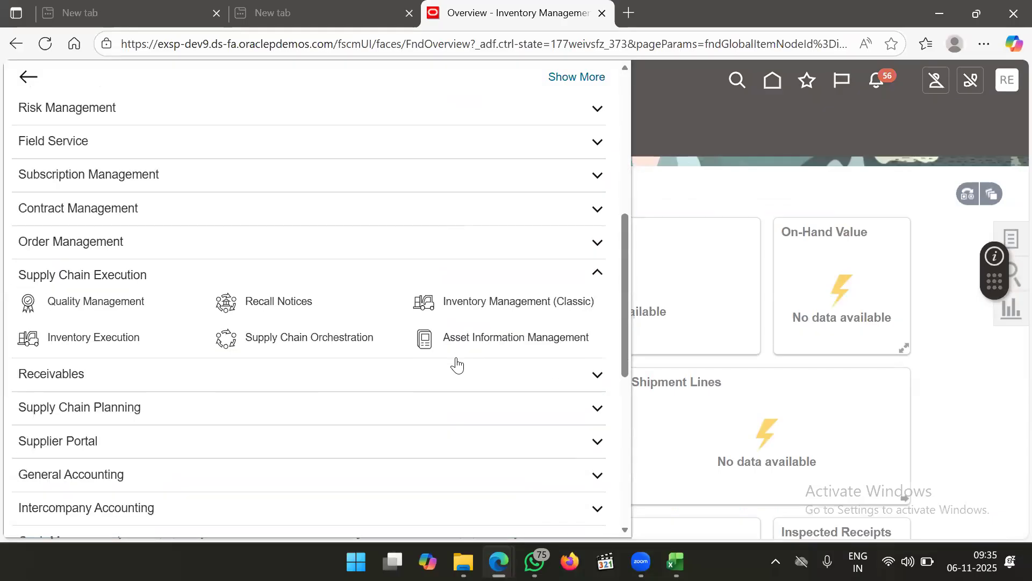
pyautogui.scroll(-2, 457, 364)
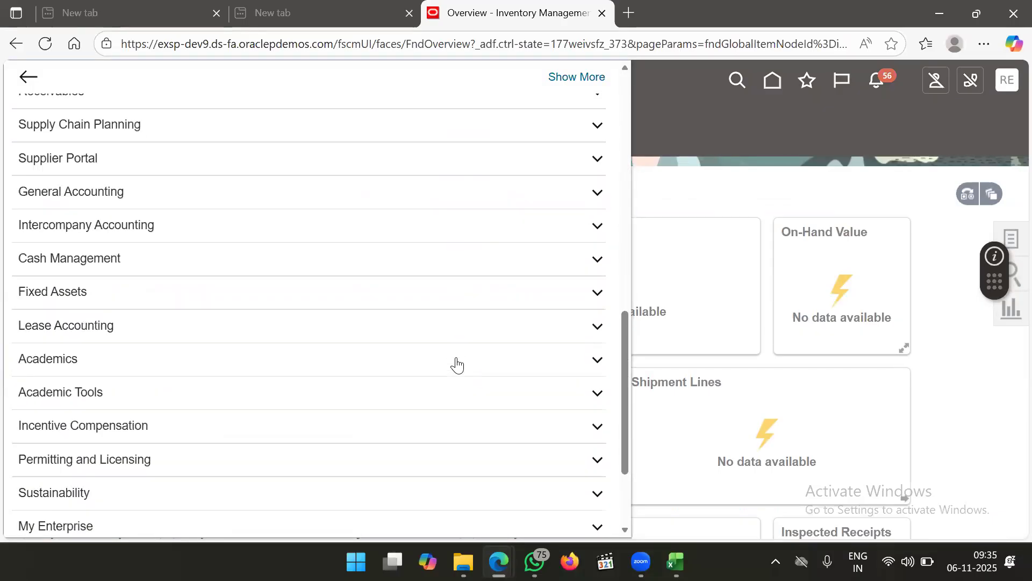
pyautogui.scroll(3, 457, 365)
pyautogui.scroll(1, 457, 365)
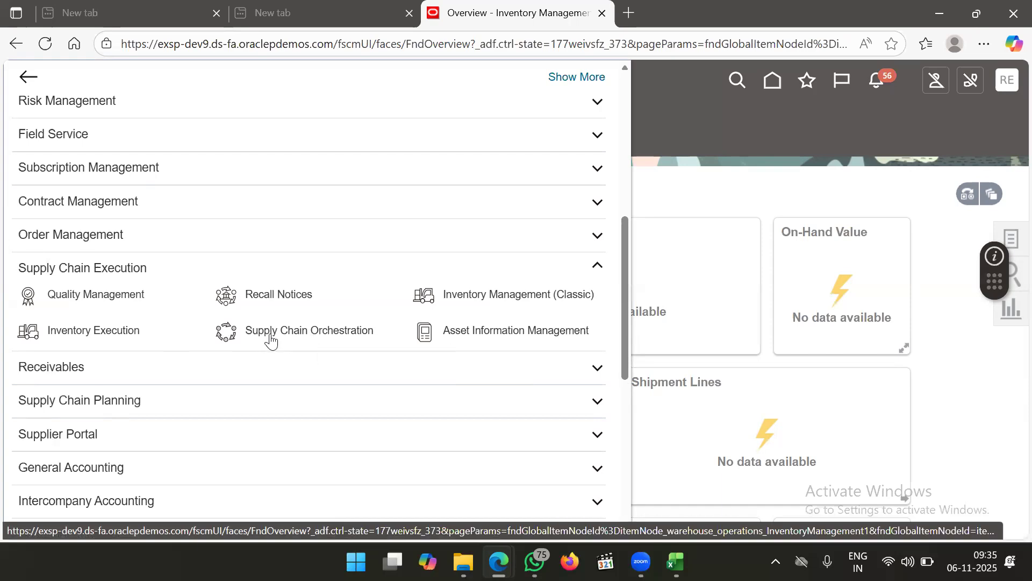
pyautogui.click(313, 334)
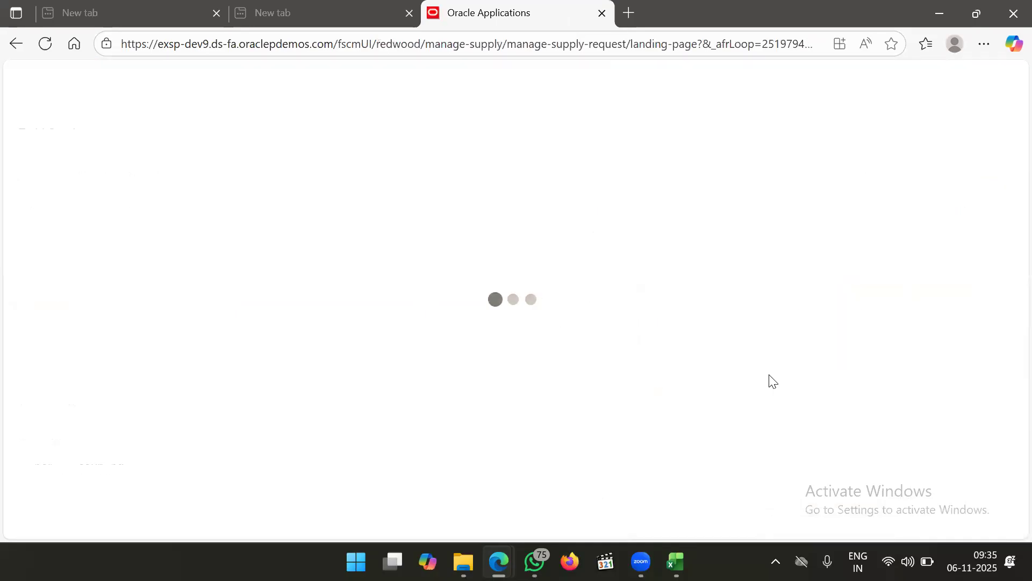
pyautogui.hotkey('alt', 'Tab')
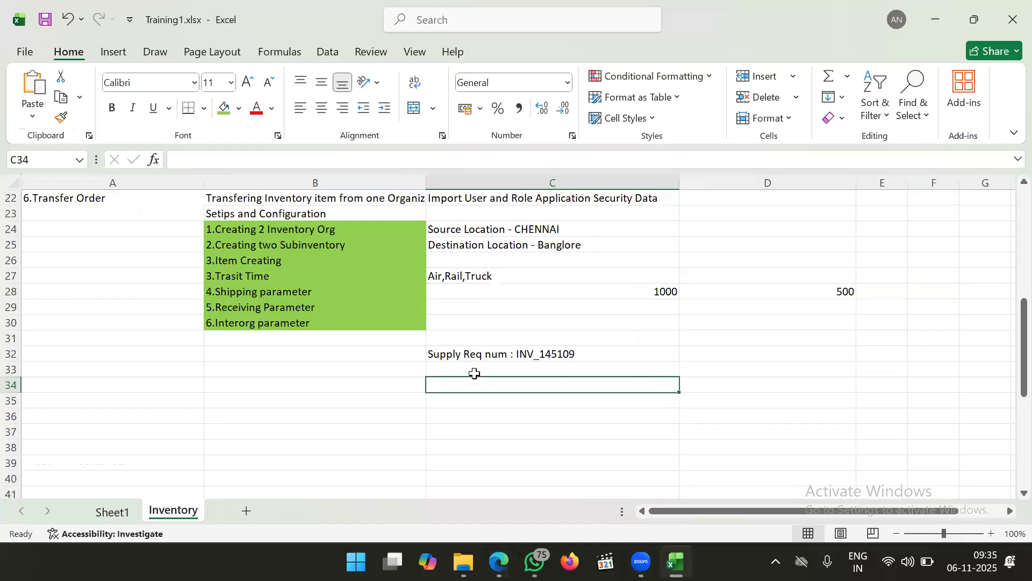
# Enter 'Transaction :' in B32 and '1.Supply Request' in B33, starting '2.' in B34
pyautogui.click(311, 349)
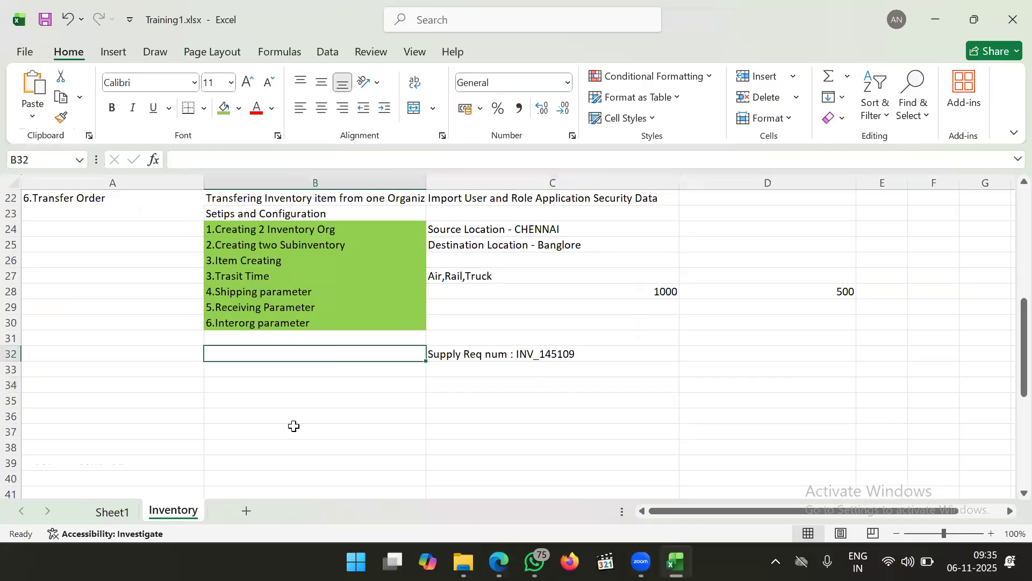
pyautogui.write('Transaction :')
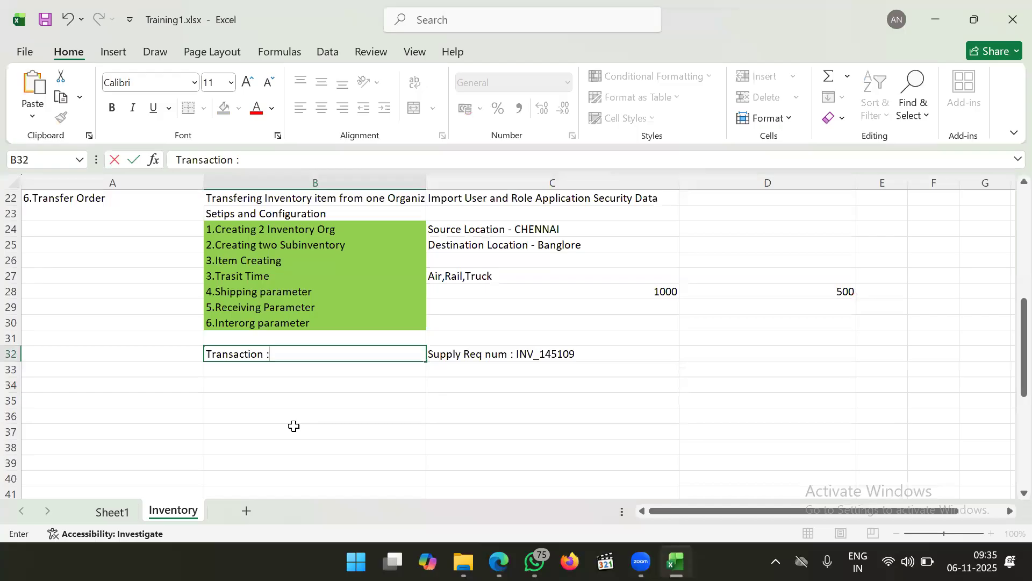
pyautogui.click(229, 372)
pyautogui.write('1.Supp')
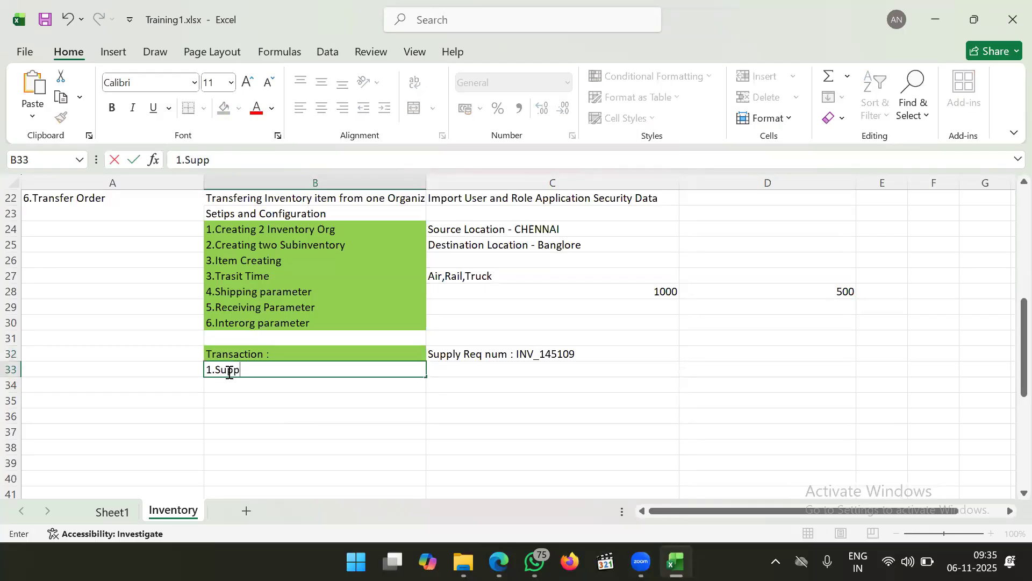
pyautogui.write('ly Request')
pyautogui.click(228, 395)
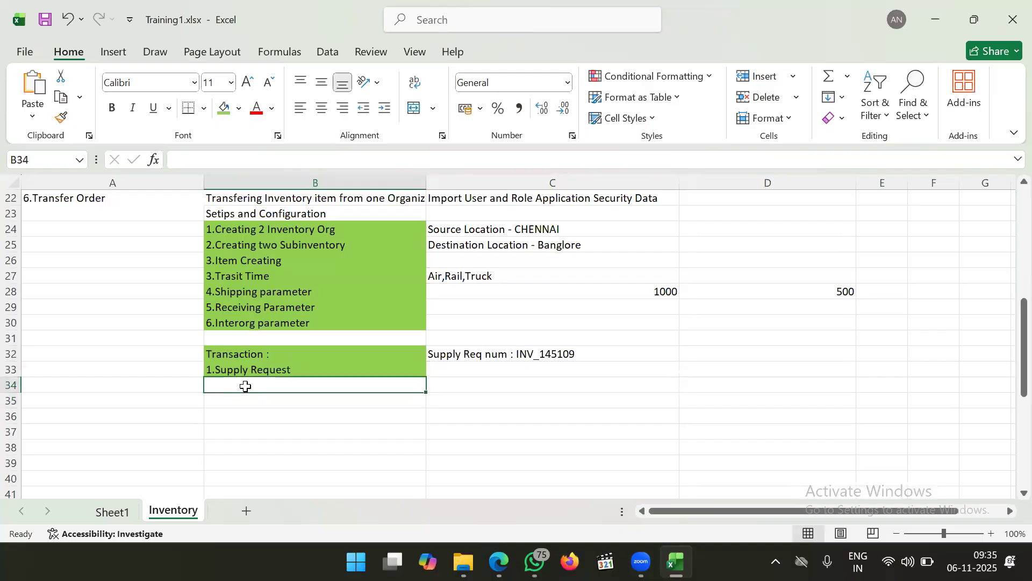
pyautogui.write('2')
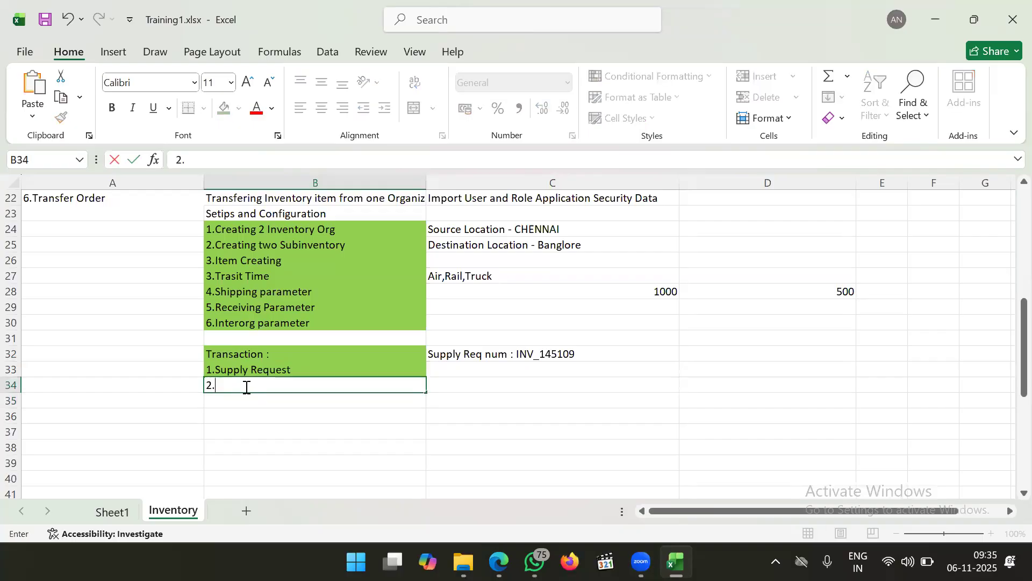
pyautogui.write('.')
pyautogui.hotkey('alt', 'Tab')
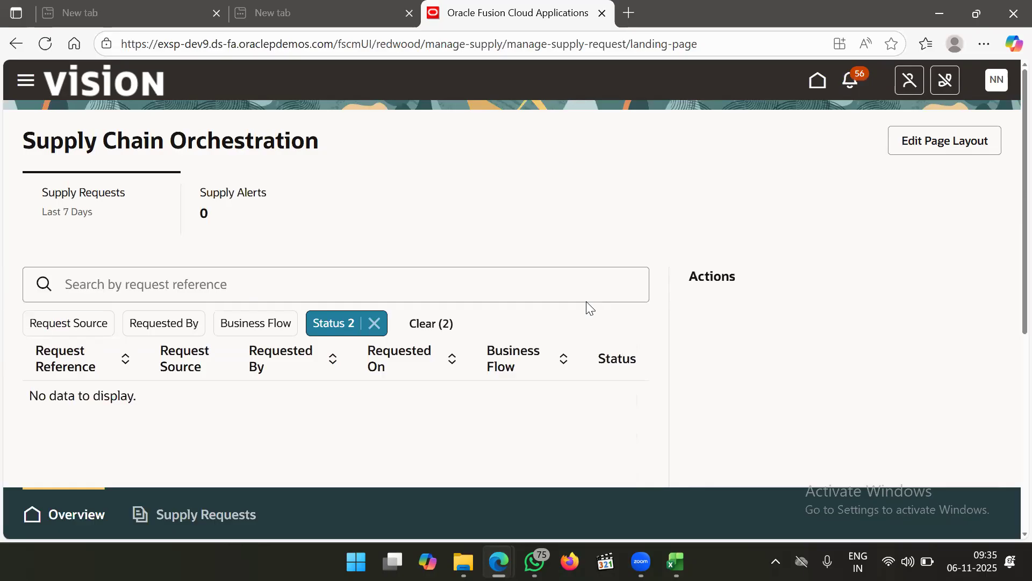
pyautogui.scroll(-1, 548, 250)
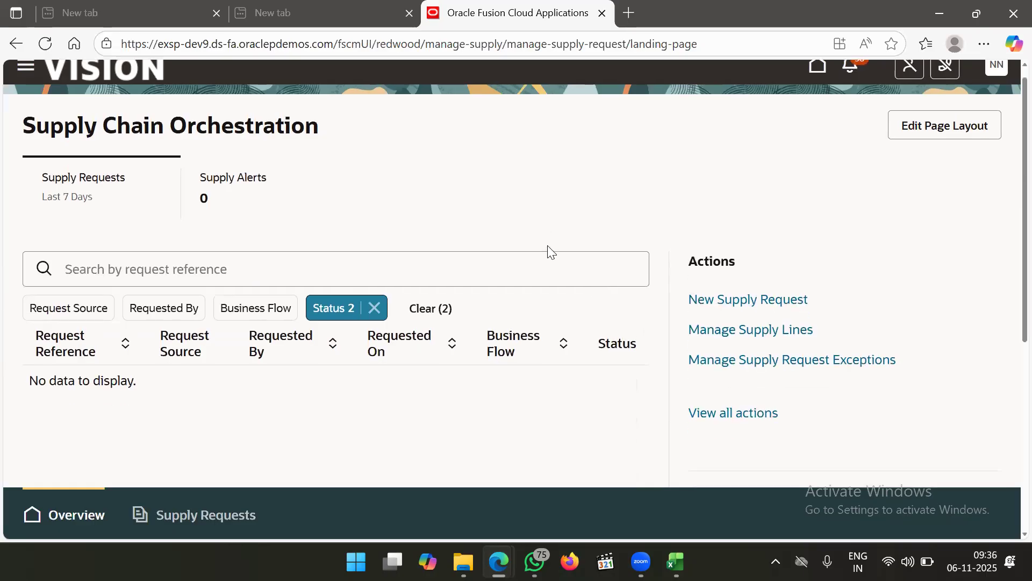
pyautogui.scroll(-2, 548, 250)
pyautogui.scroll(2, 548, 250)
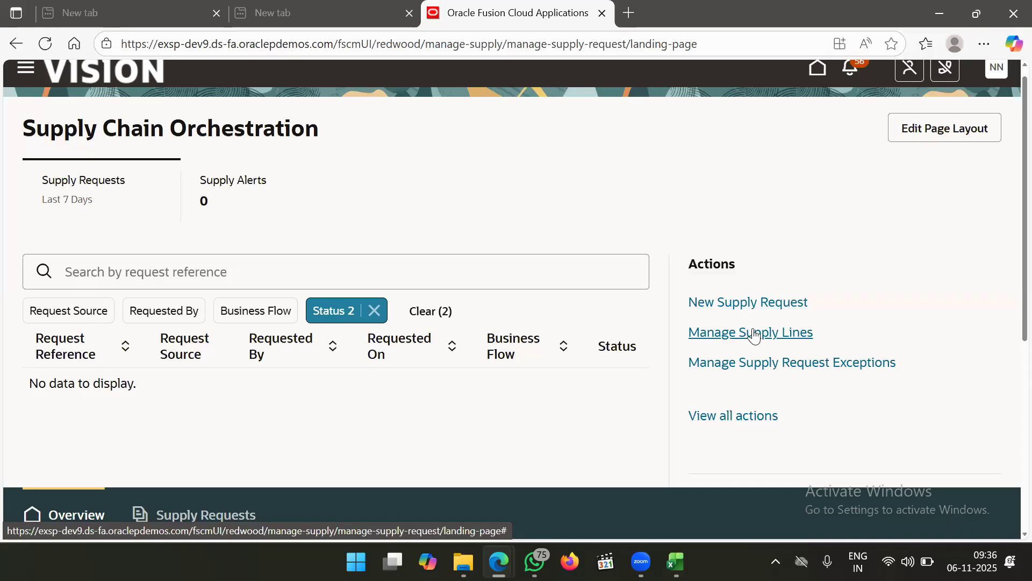
pyautogui.click(754, 333)
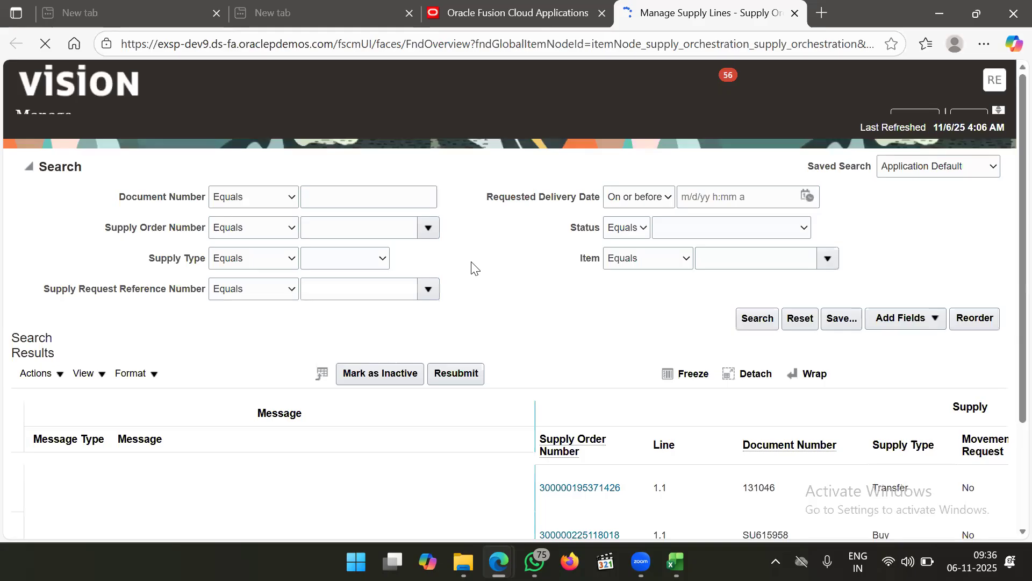
# Scroll through the supply lines' type, status, source, destination and item columns, then focus Item
pyautogui.scroll(-3, 556, 317)
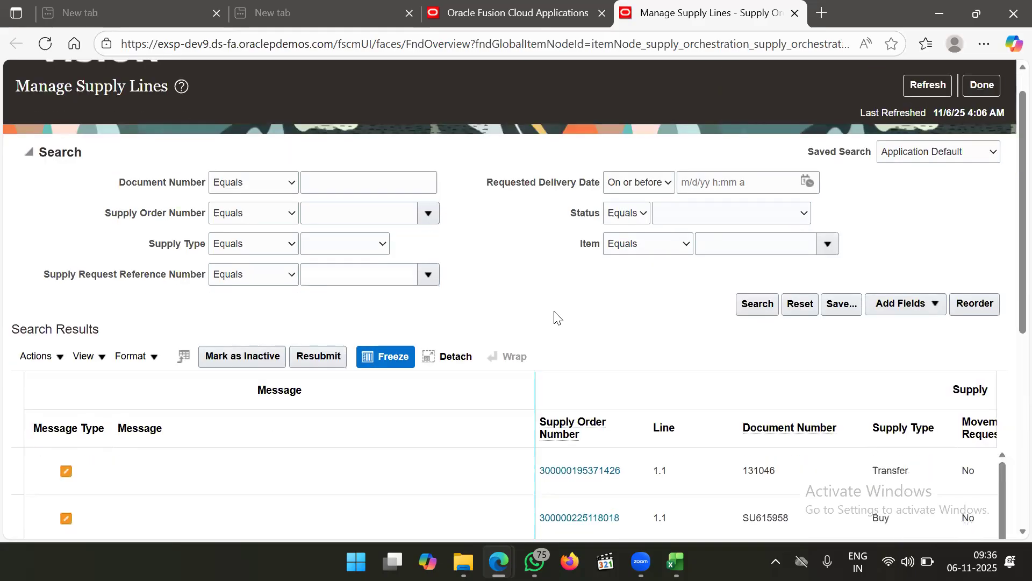
pyautogui.scroll(-1, 553, 310)
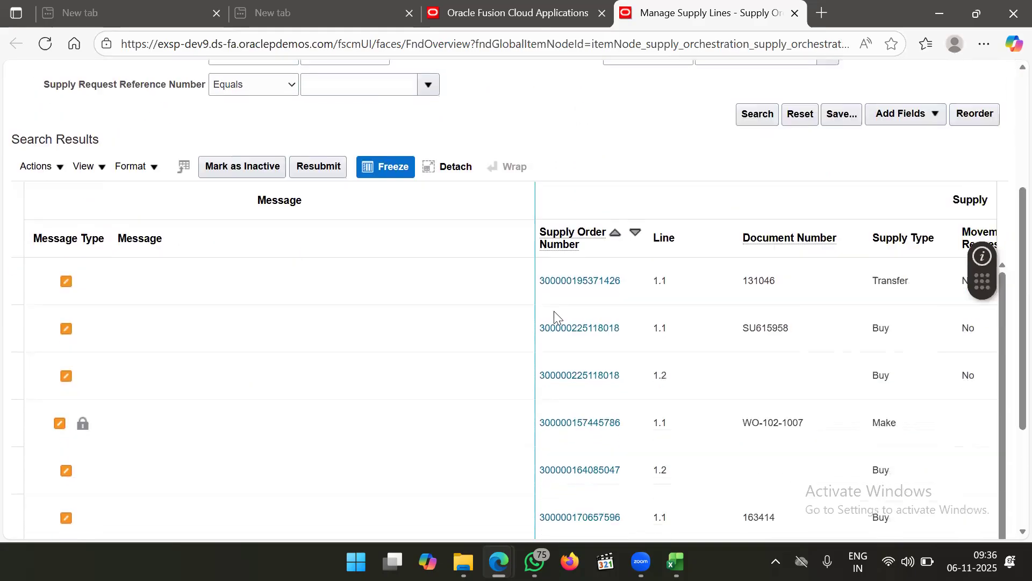
pyautogui.hscroll(8, 703, 352)
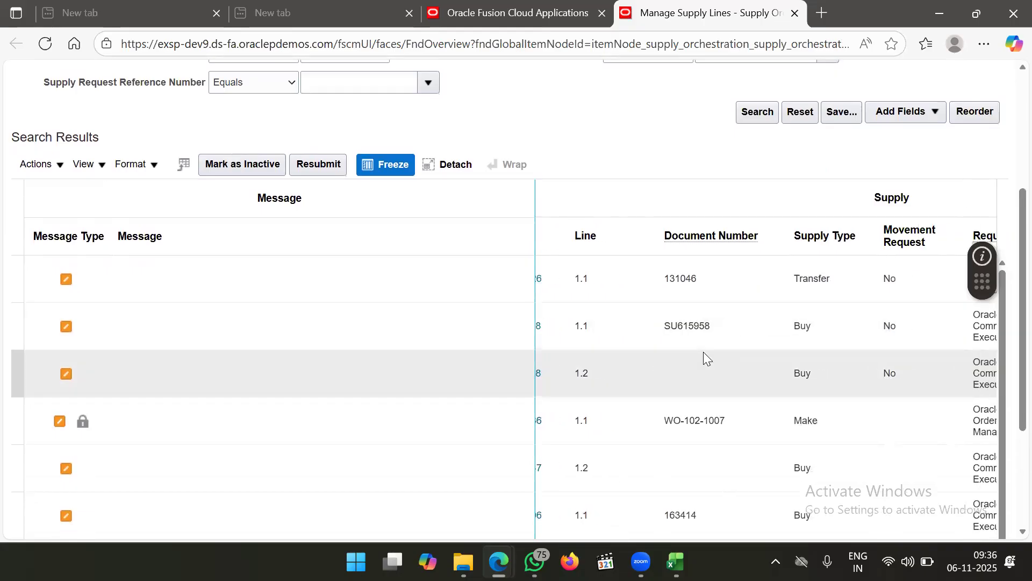
pyautogui.hscroll(8, 703, 351)
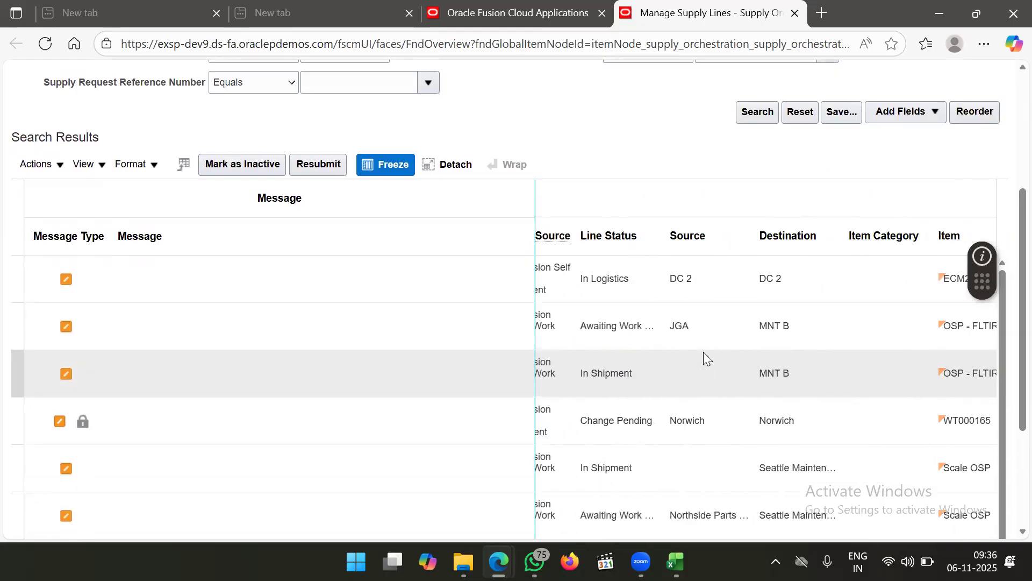
pyautogui.hscroll(8, 704, 351)
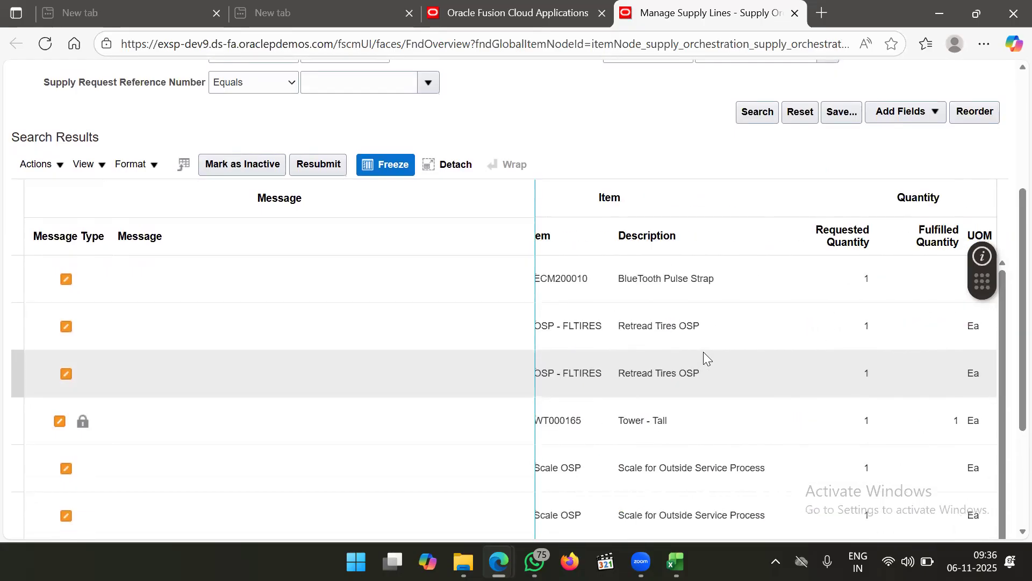
pyautogui.hscroll(8, 703, 352)
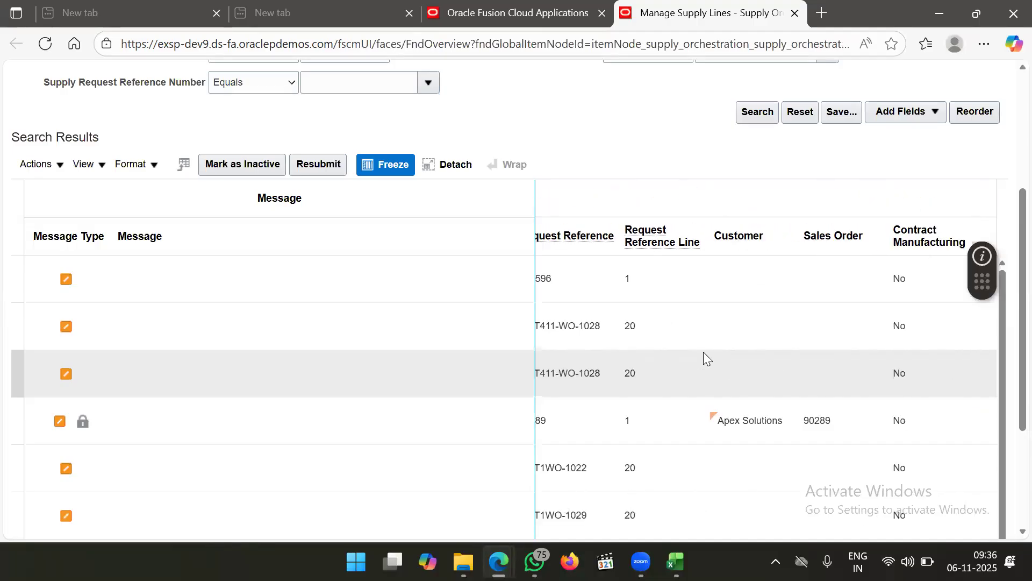
pyautogui.scroll(3, 703, 351)
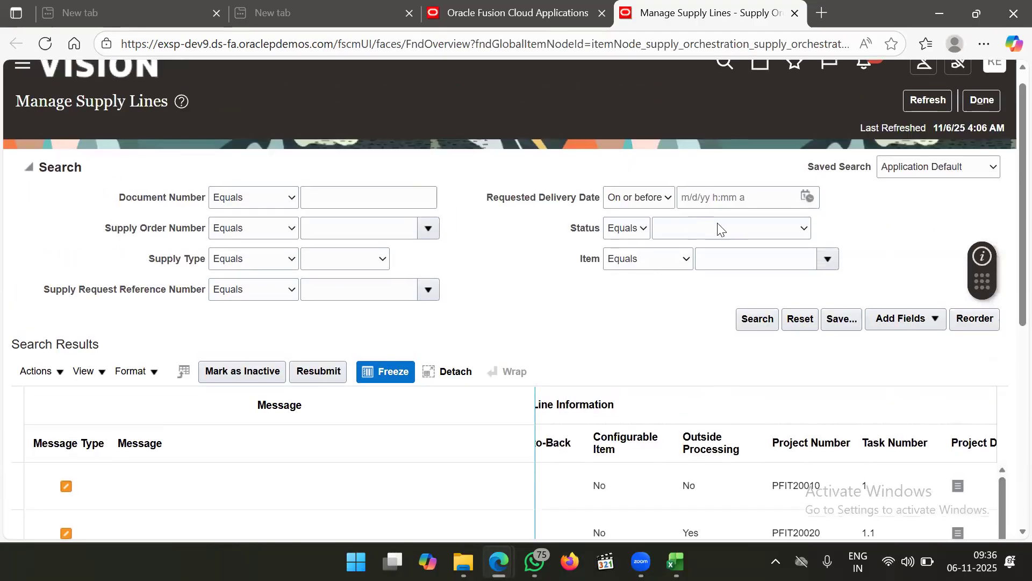
pyautogui.click(727, 253)
# Correct the Item criterion to ABI_ITEM and search the supply lines
pyautogui.write('ABI_ITEM')
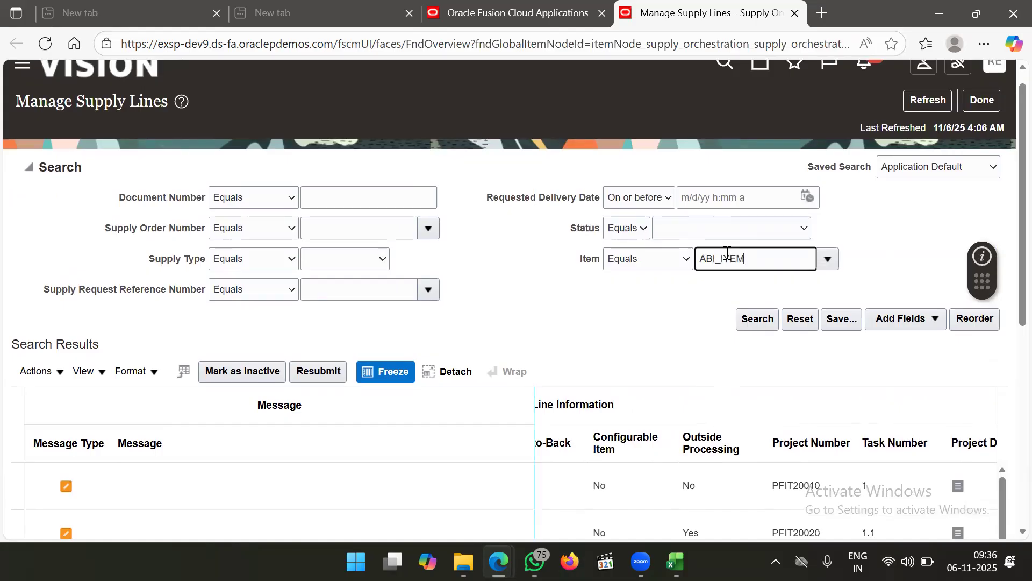
pyautogui.press('Tab')
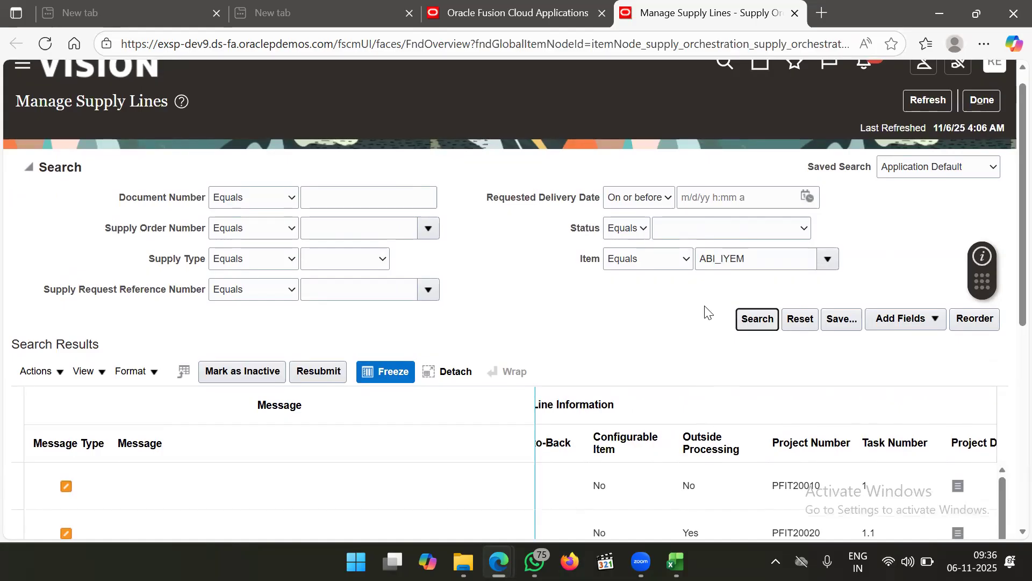
pyautogui.click(758, 255)
pyautogui.press('BackSpace')
pyautogui.press('BackSpace')
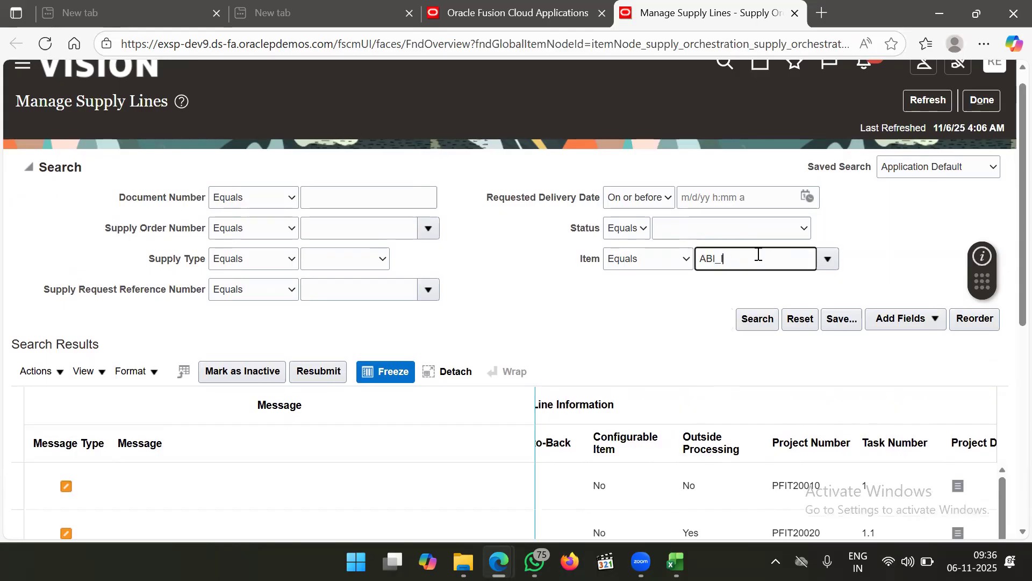
pyautogui.write('TEM')
pyautogui.press('Tab')
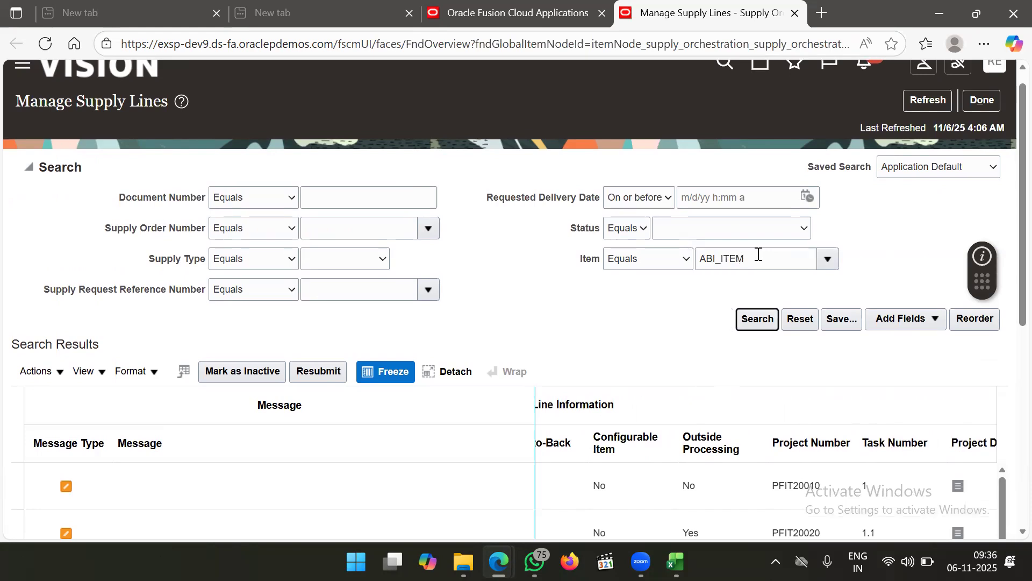
pyautogui.click(753, 320)
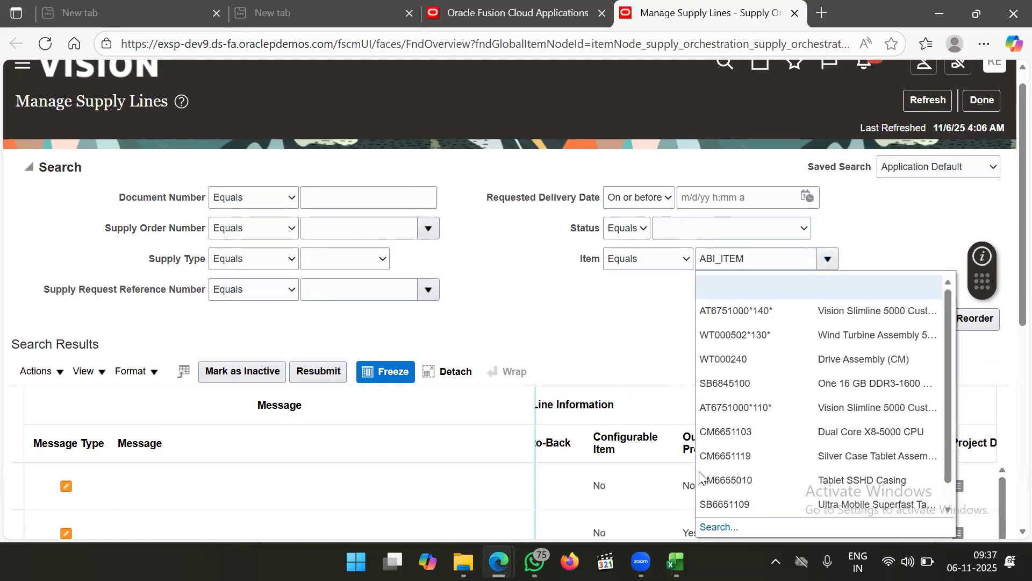
# Look up ABI_ITEM in the item search, find no rows, and clear the Item field
pyautogui.click(721, 527)
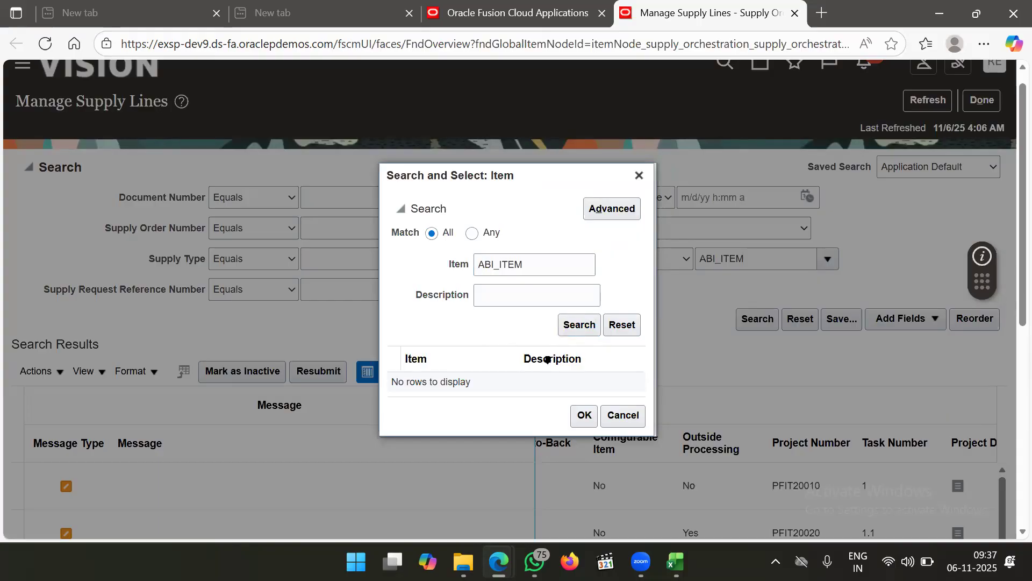
pyautogui.click(580, 327)
pyautogui.click(578, 325)
pyautogui.click(622, 415)
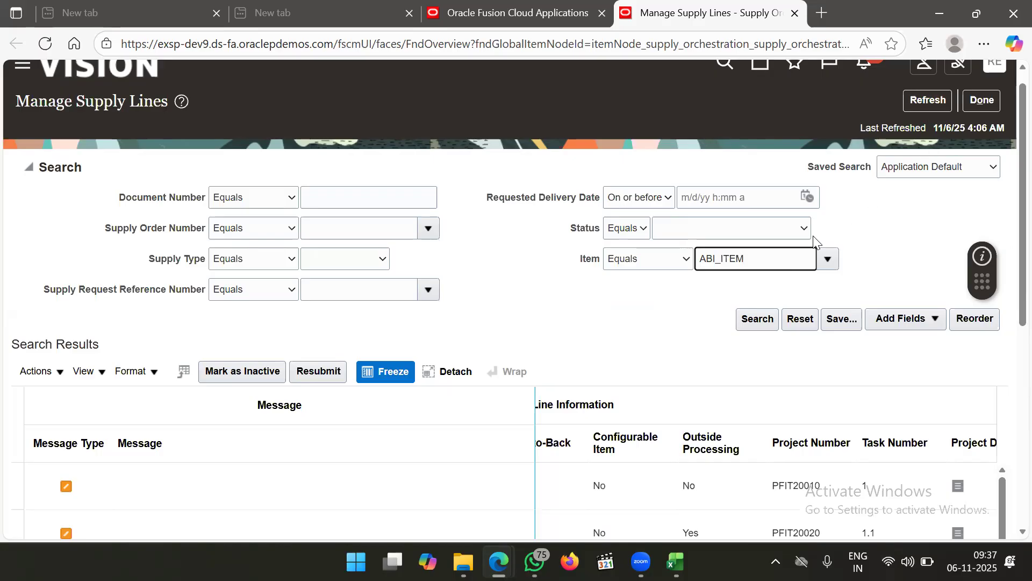
pyautogui.hotkey('ctrl', 'a')
pyautogui.press('BackSpace')
pyautogui.click(930, 104)
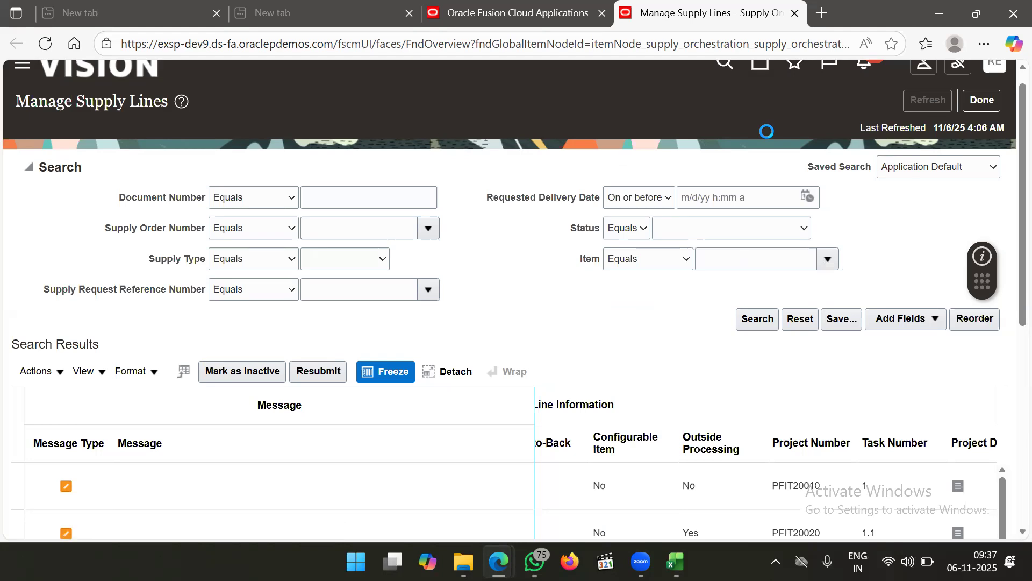
# Refresh the supply lines and retry the item search with ABI, cancelling with no selection
pyautogui.click(917, 99)
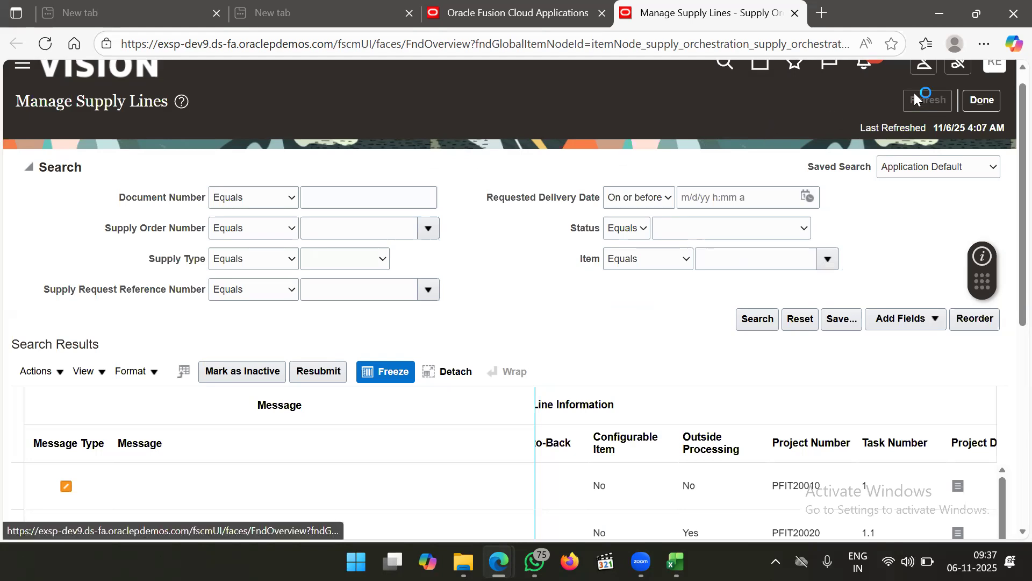
pyautogui.click(938, 109)
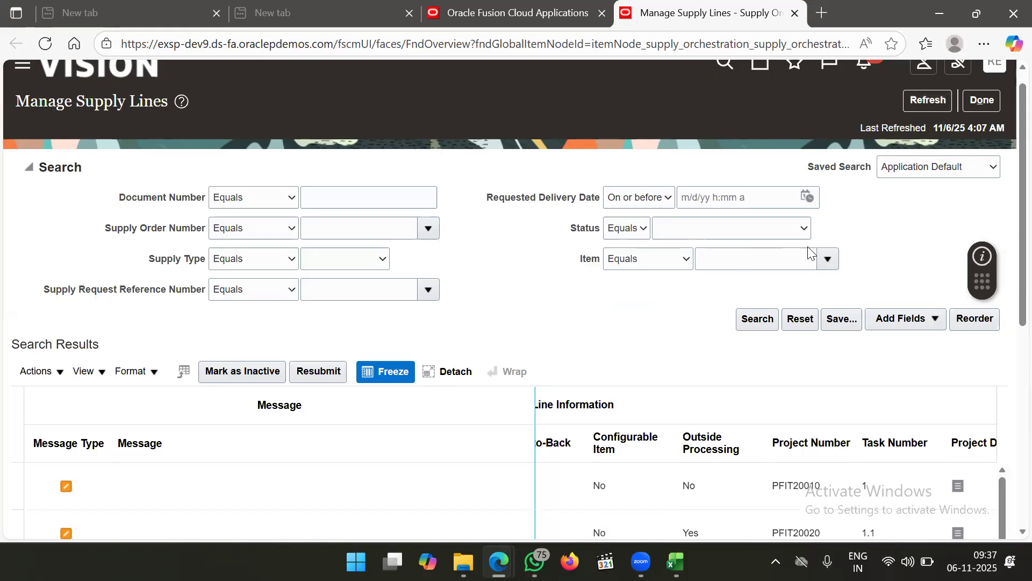
pyautogui.click(830, 253)
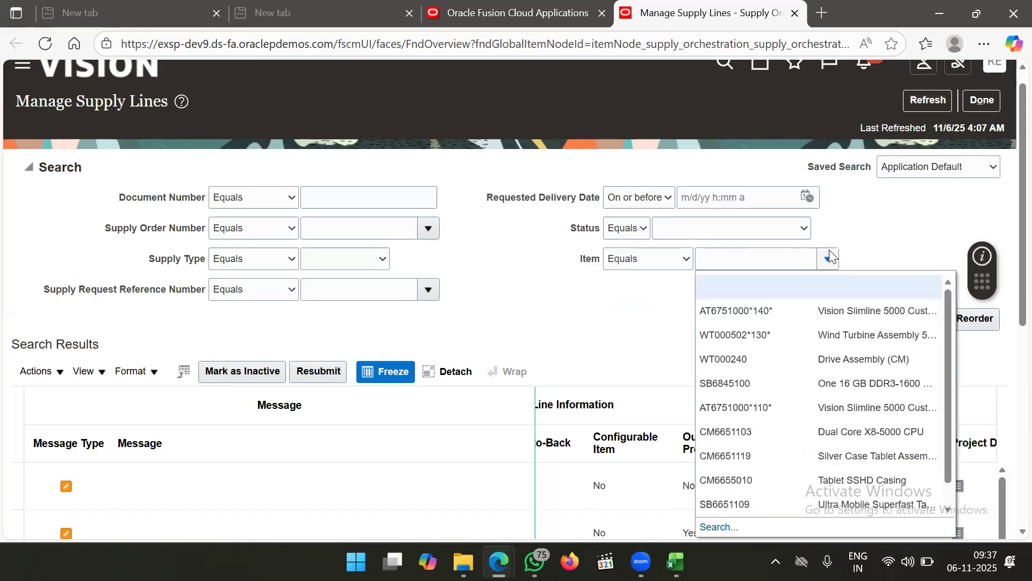
pyautogui.click(711, 528)
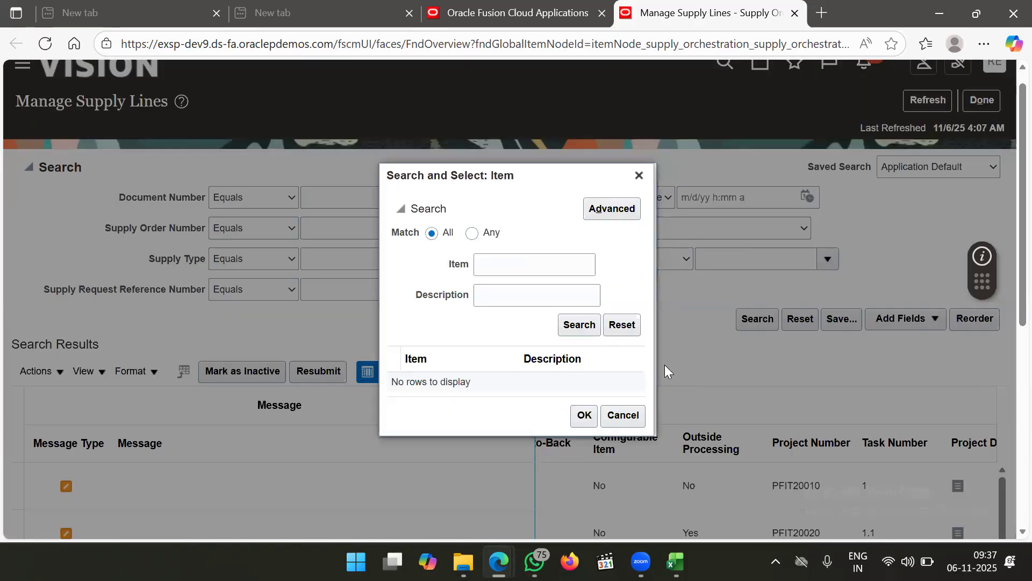
pyautogui.click(512, 269)
pyautogui.write('ABI')
pyautogui.click(624, 417)
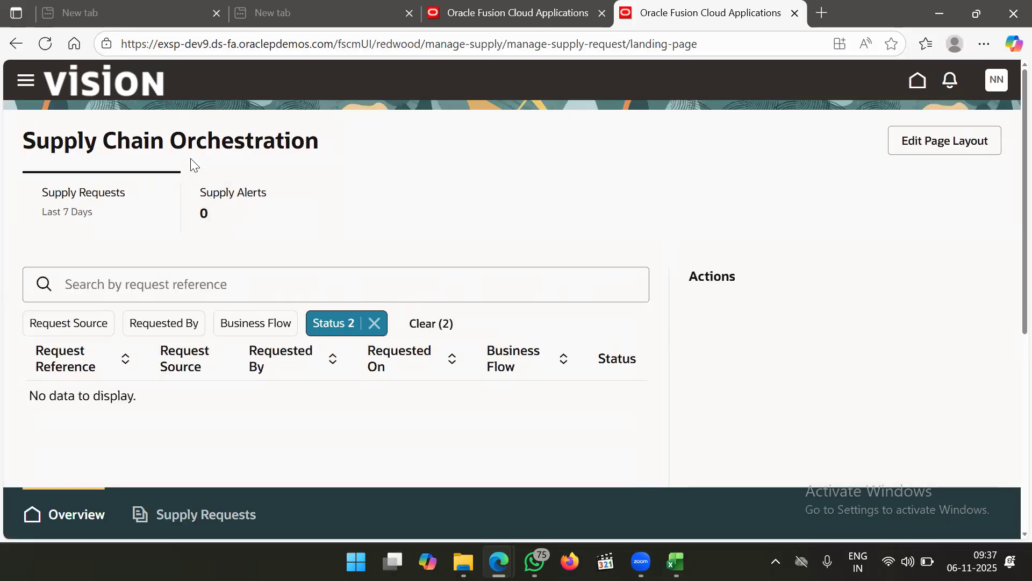
# Check the Supply Requests list, which shows no matching requests
pyautogui.click(25, 82)
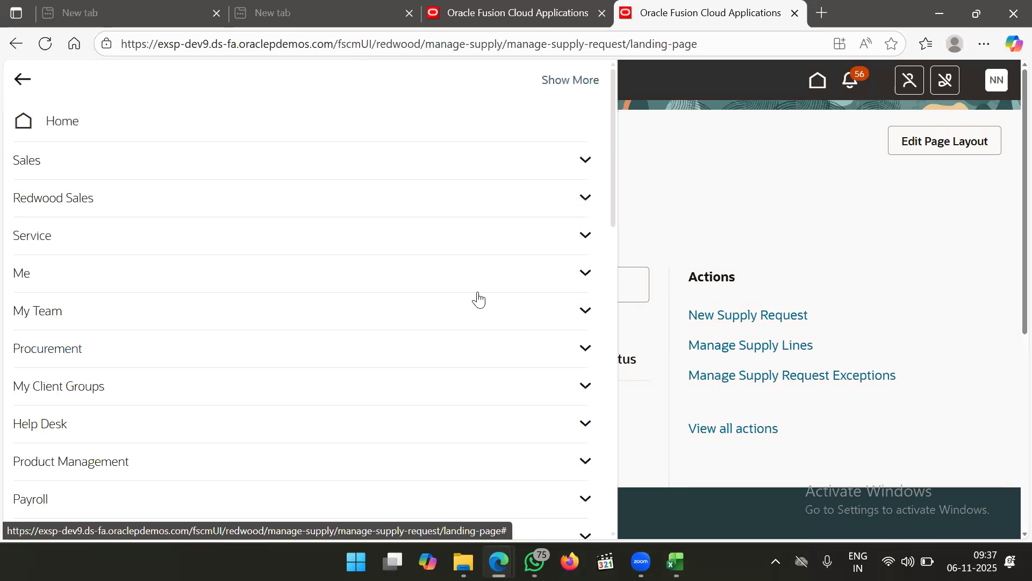
pyautogui.click(821, 150)
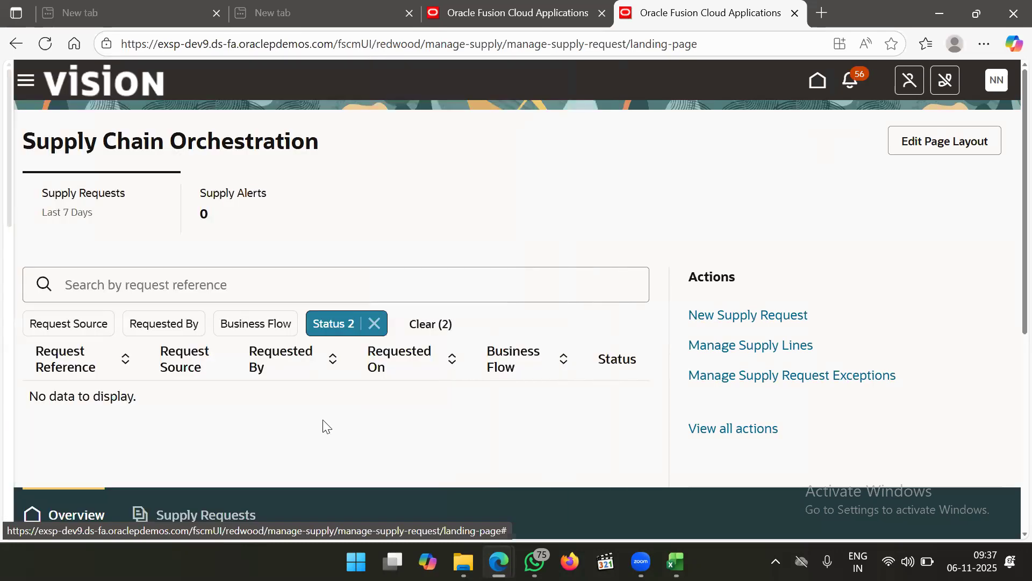
pyautogui.click(217, 529)
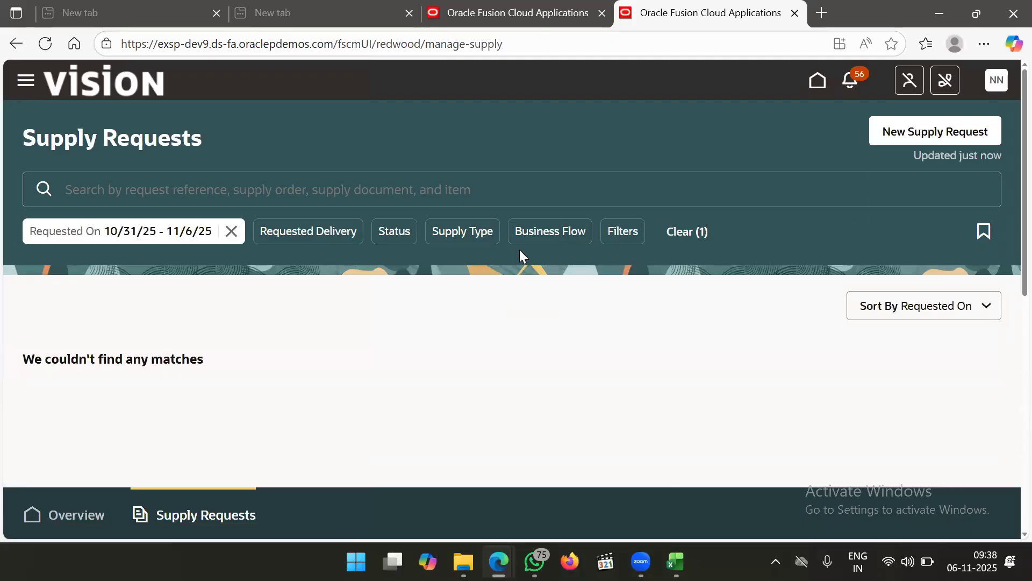
# Open Plan Inputs under Supply Chain Planning and show its Tasks panel
pyautogui.click(25, 82)
pyautogui.scroll(-10, 289, 441)
pyautogui.scroll(-4, 289, 441)
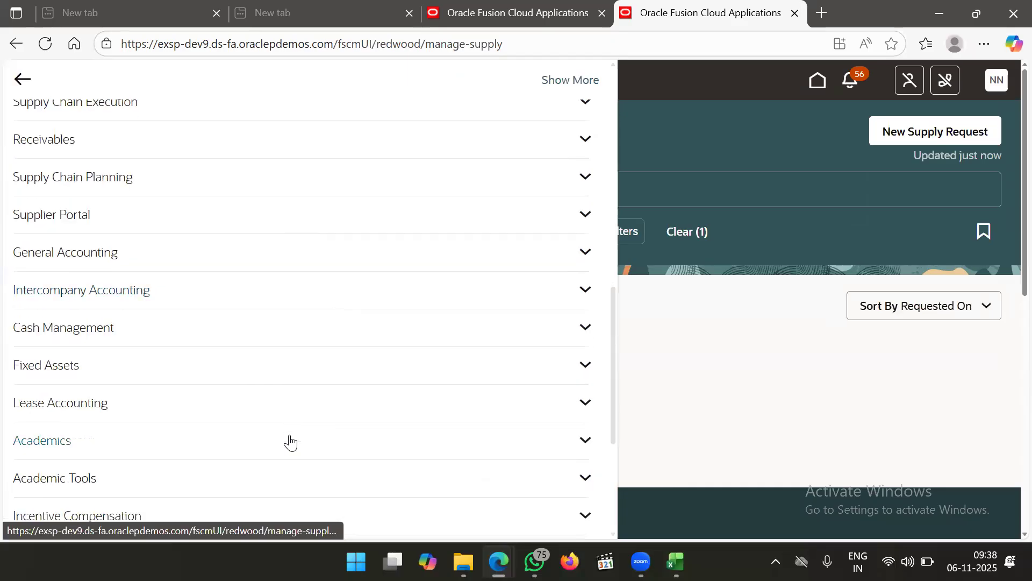
pyautogui.click(217, 198)
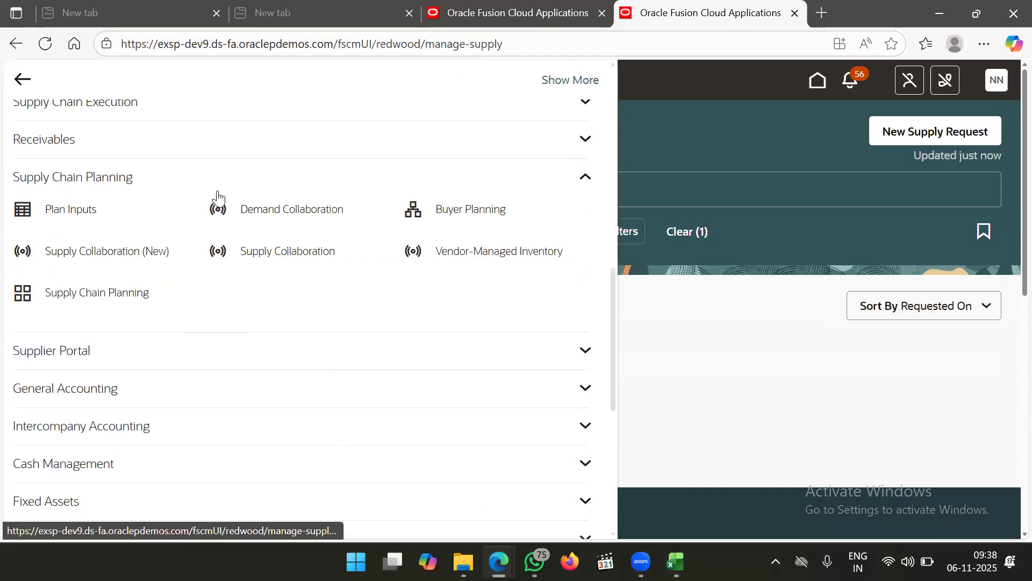
pyautogui.click(90, 221)
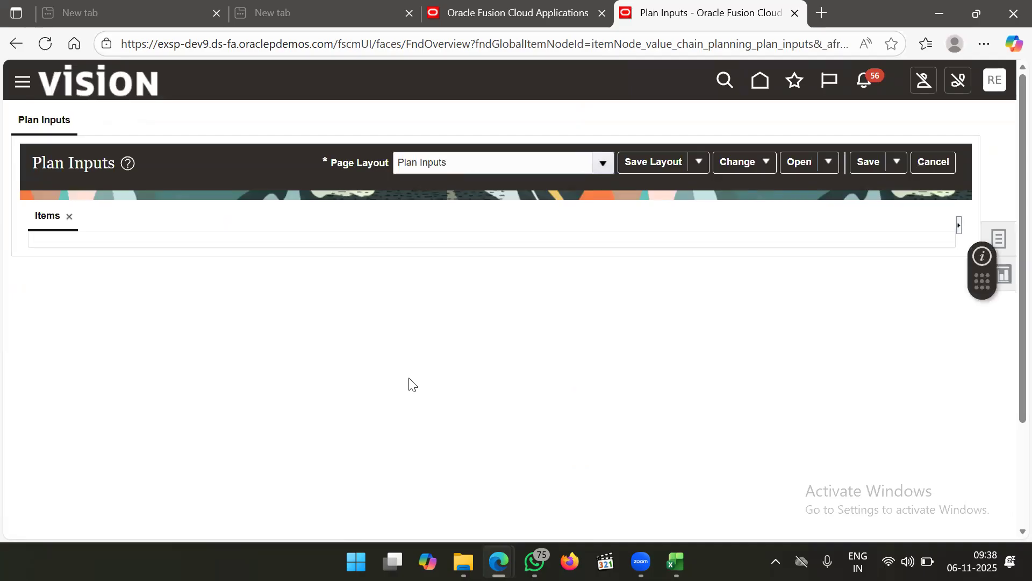
pyautogui.click(1006, 235)
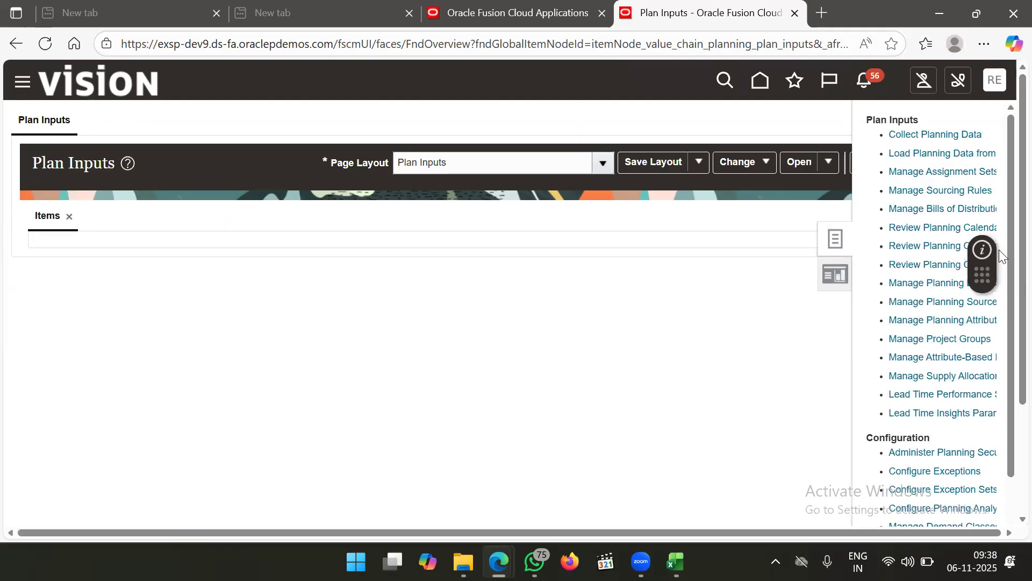
# Start Collect Planning Data with source system OPS and open the Collection Type choices
pyautogui.click(913, 135)
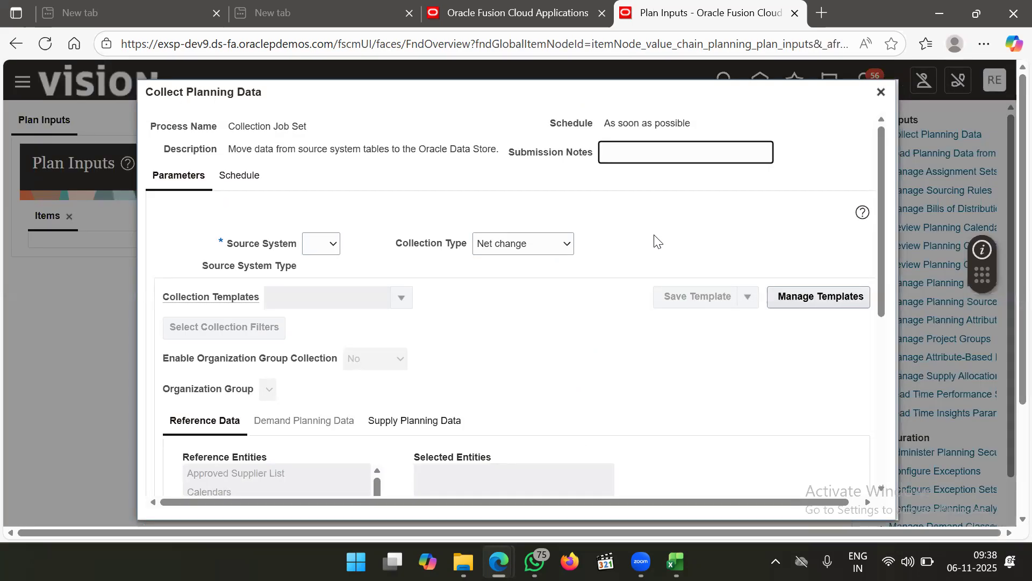
pyautogui.click(331, 242)
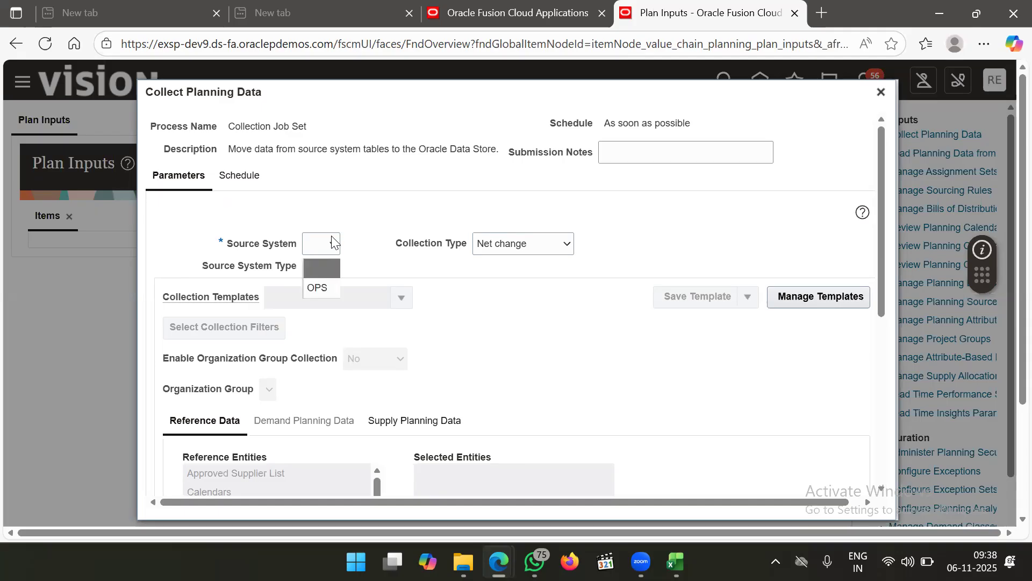
pyautogui.click(321, 288)
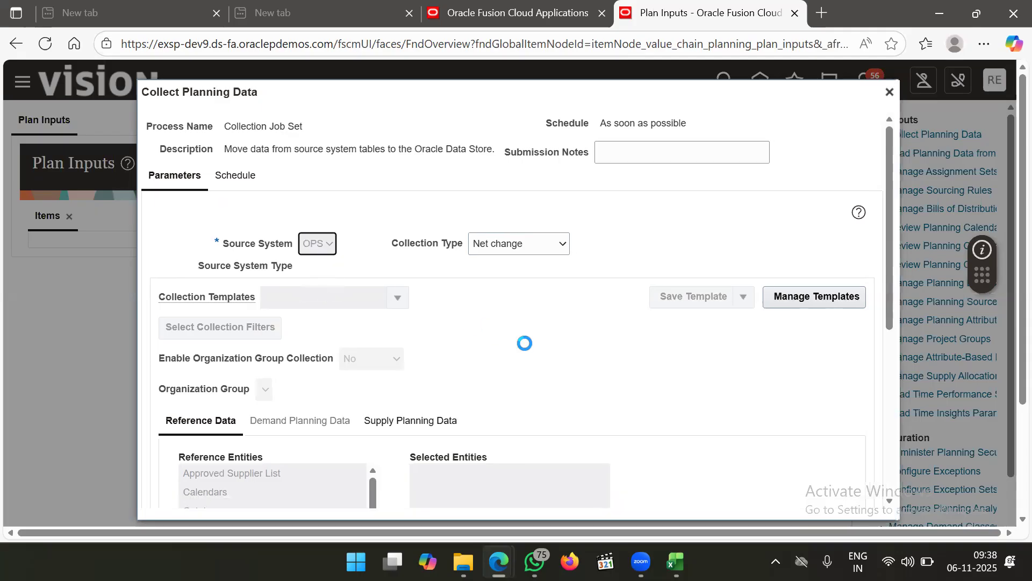
pyautogui.click(510, 250)
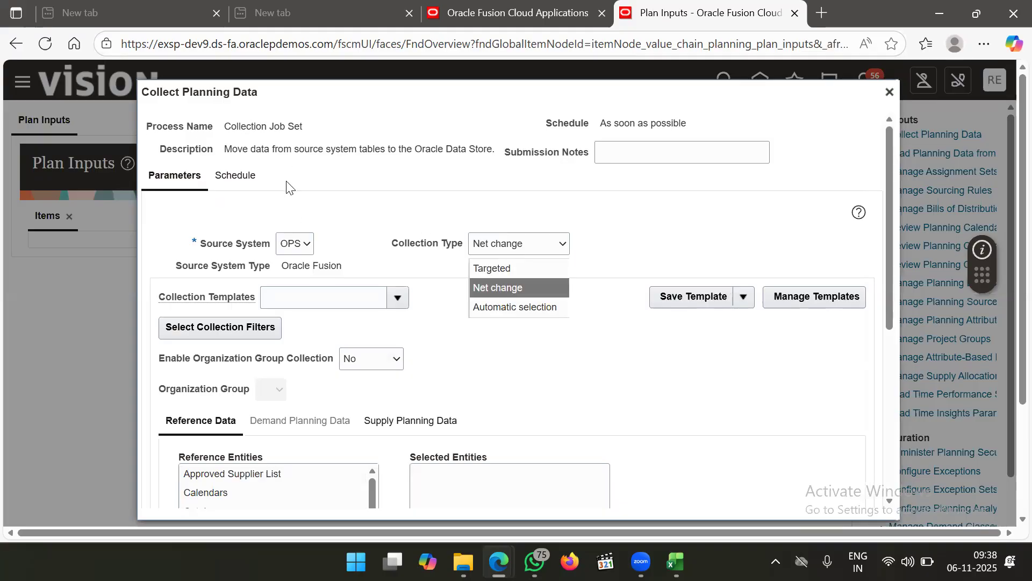
pyautogui.click(283, 243)
pyautogui.click(283, 243)
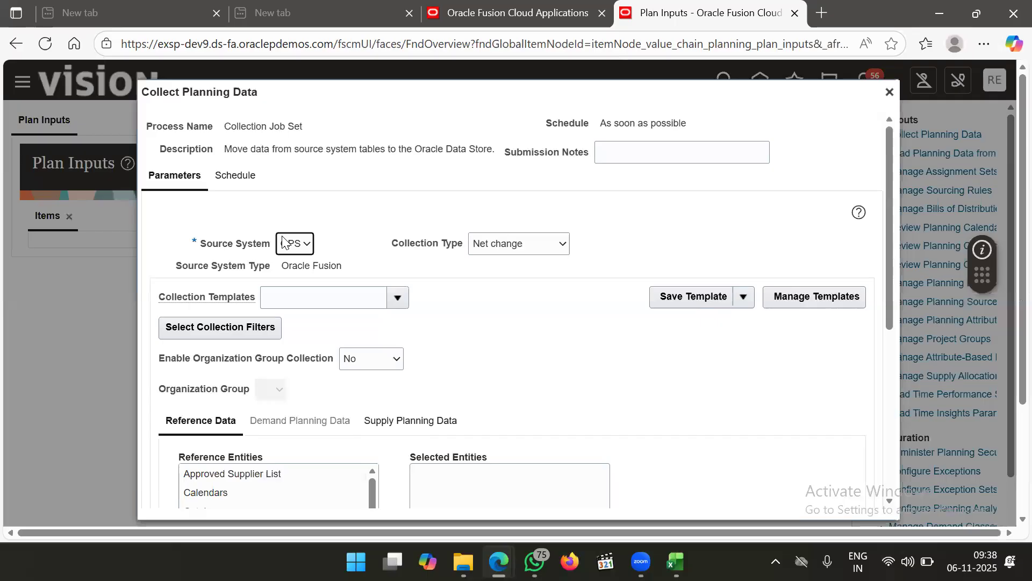
pyautogui.click(283, 243)
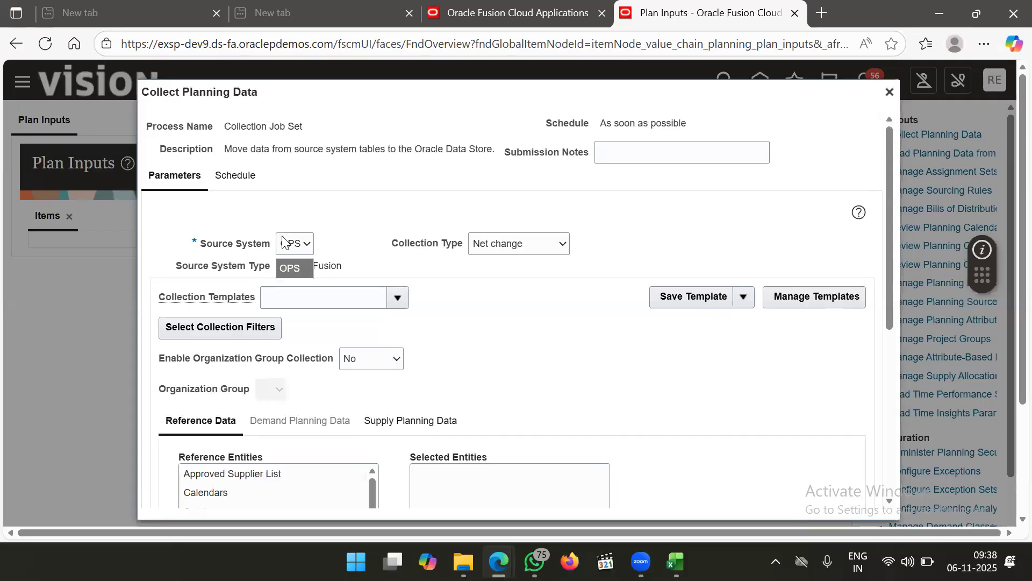
pyautogui.click(284, 241)
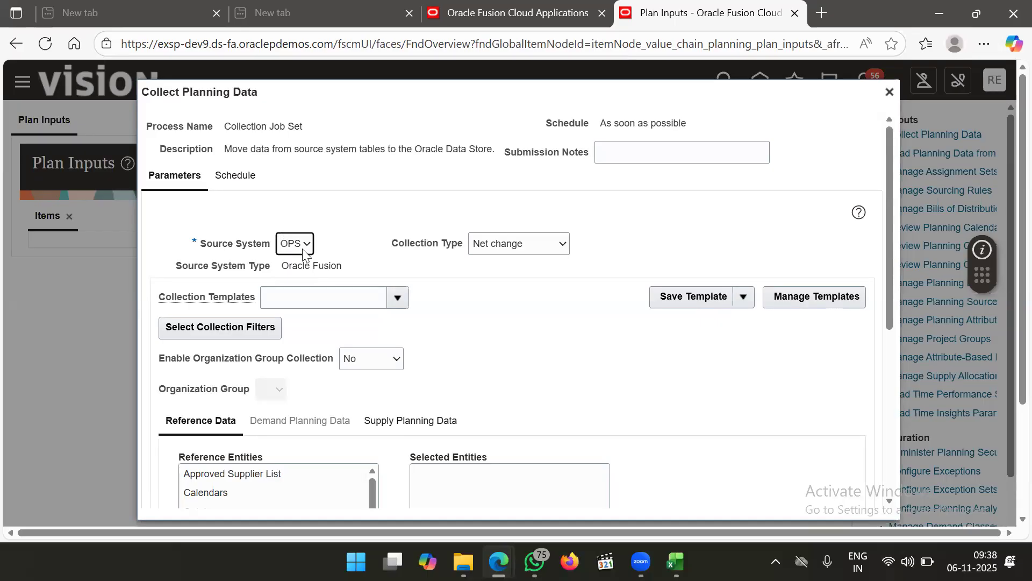
pyautogui.moveTo(394, 251); pyautogui.dragTo(488, 249)
pyautogui.click(489, 248)
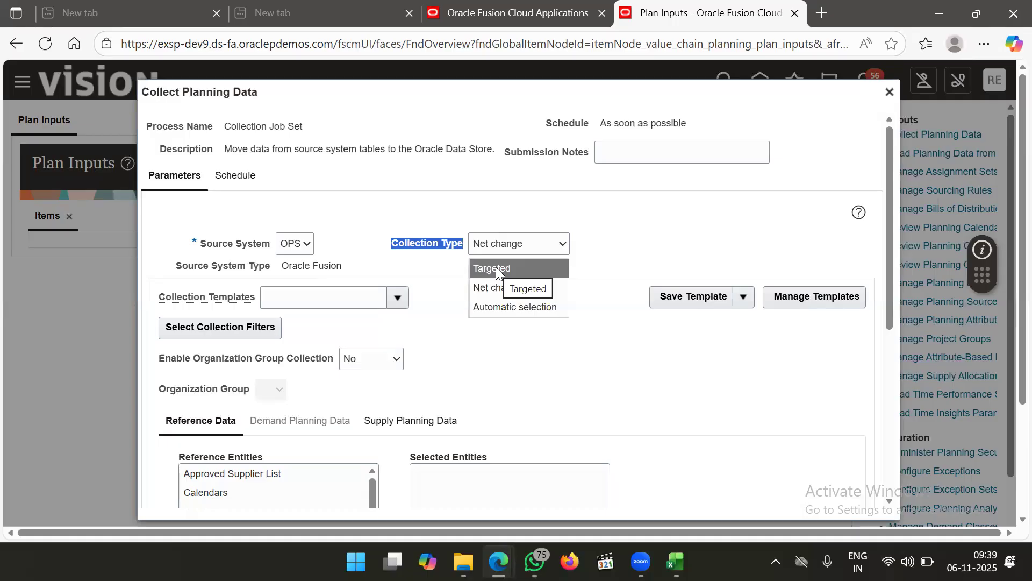
# Close the Collection Type list with Net change still selected
pyautogui.click(505, 290)
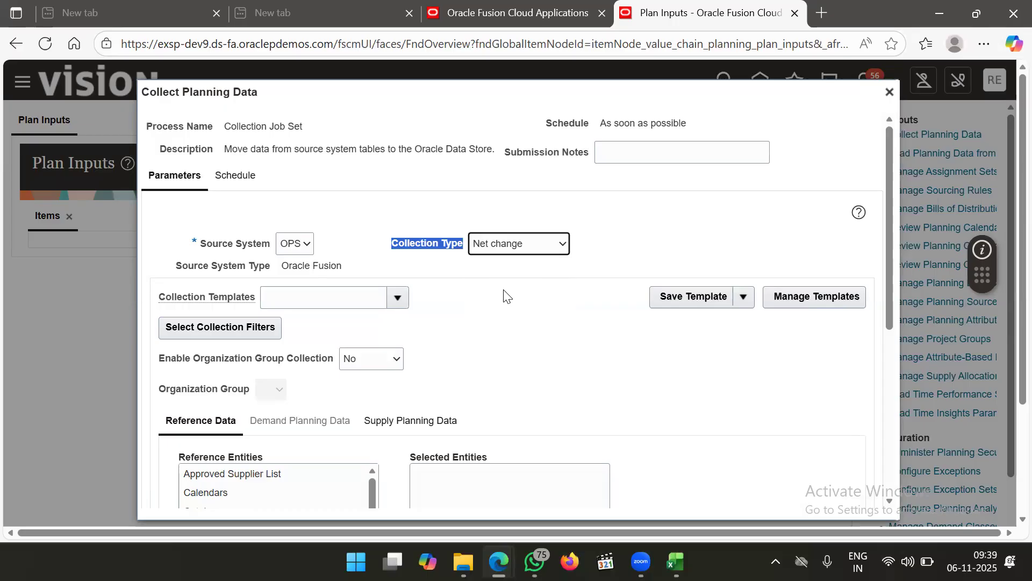
# Move Items into the selected reference entities
pyautogui.scroll(-3, 504, 296)
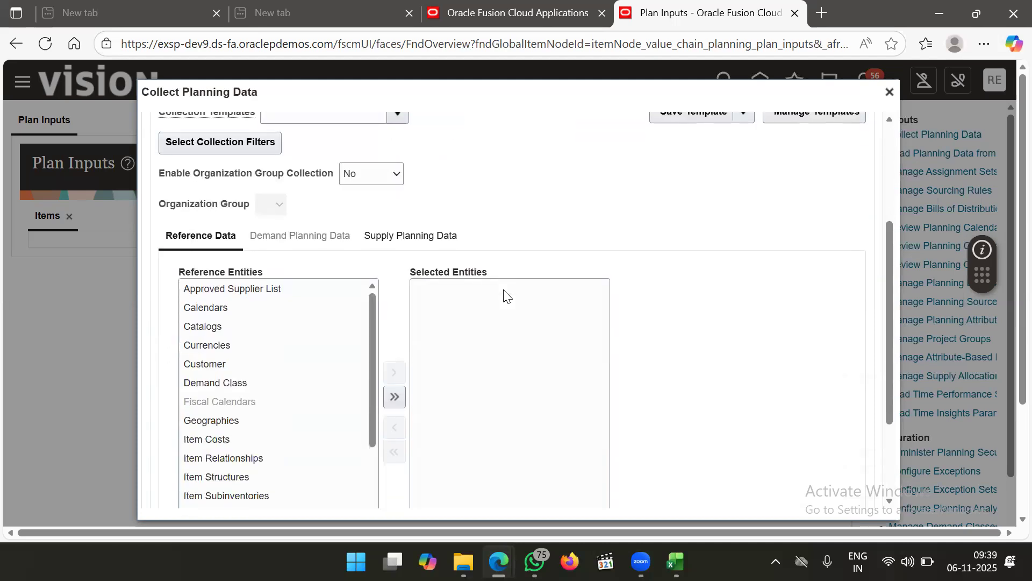
pyautogui.scroll(1, 525, 162)
pyautogui.scroll(-3, 537, 239)
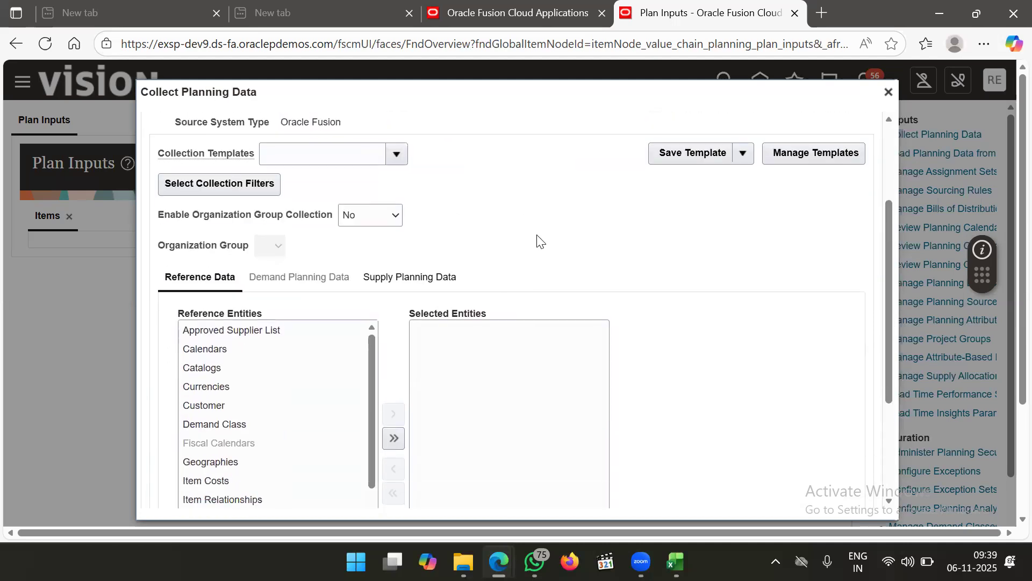
pyautogui.click(316, 381)
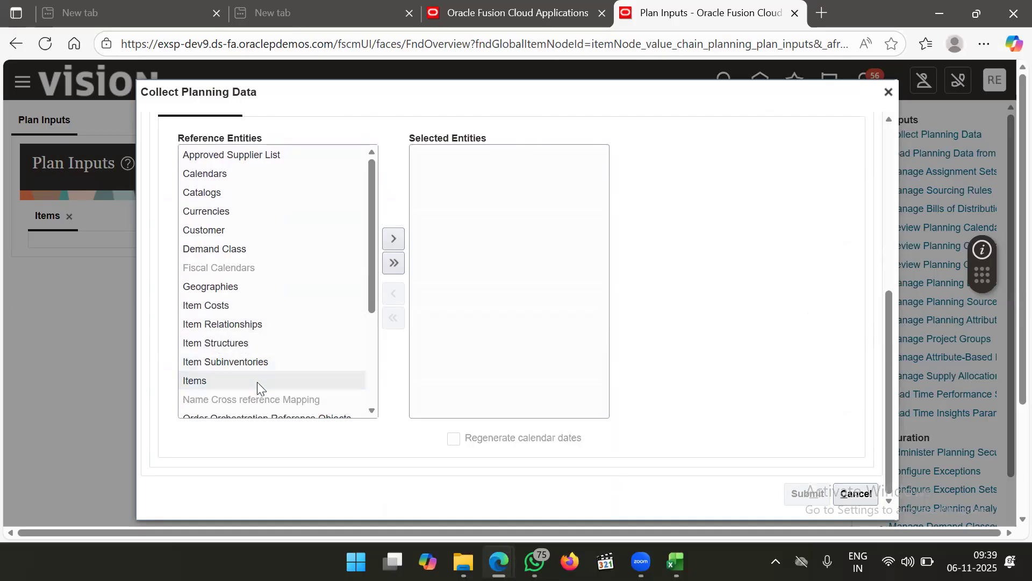
pyautogui.click(394, 237)
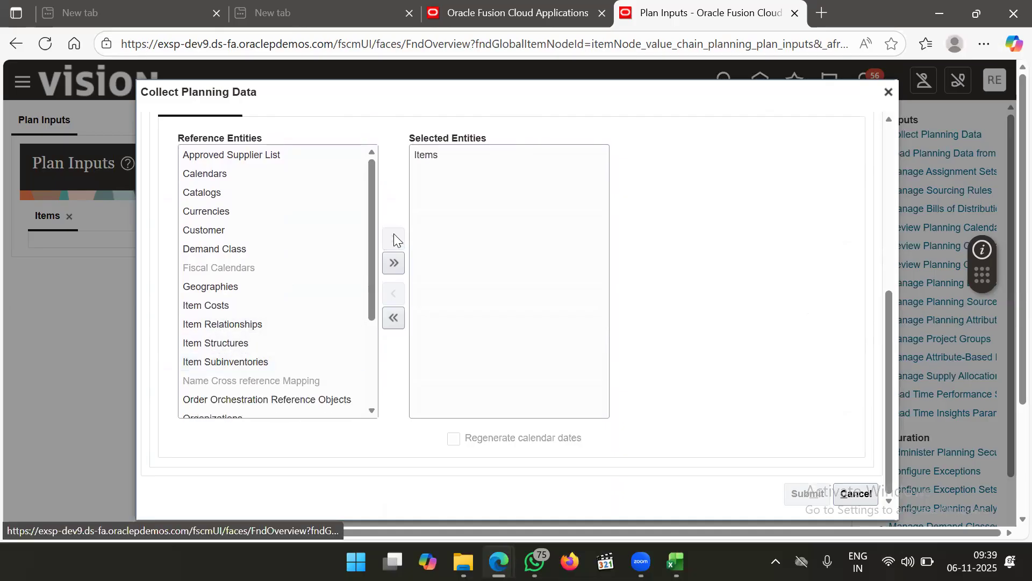
# Move Organizations into the selected reference entities as well
pyautogui.scroll(1, 719, 314)
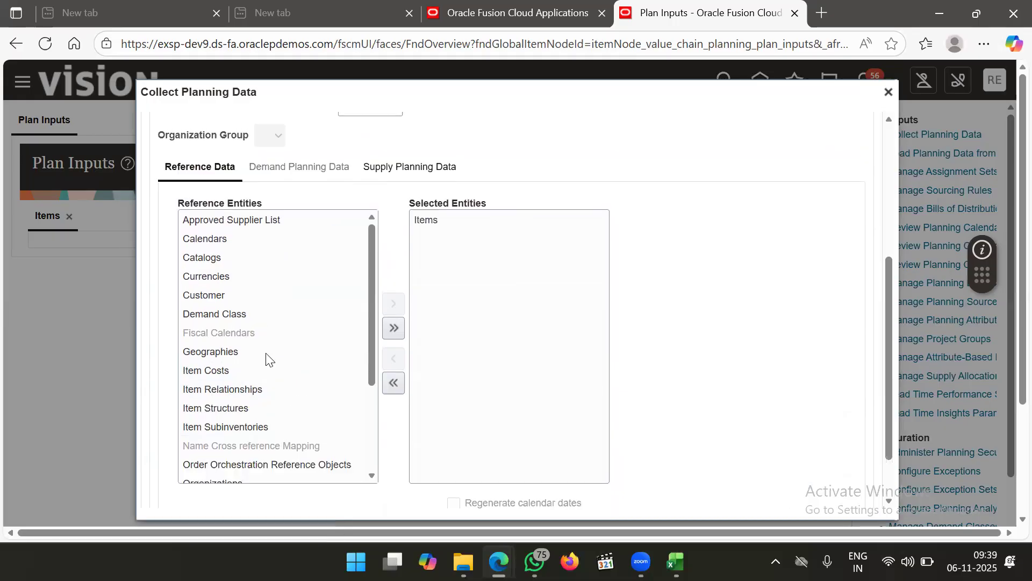
pyautogui.scroll(-2, 266, 358)
pyautogui.scroll(-3, 265, 358)
pyautogui.scroll(3, 265, 354)
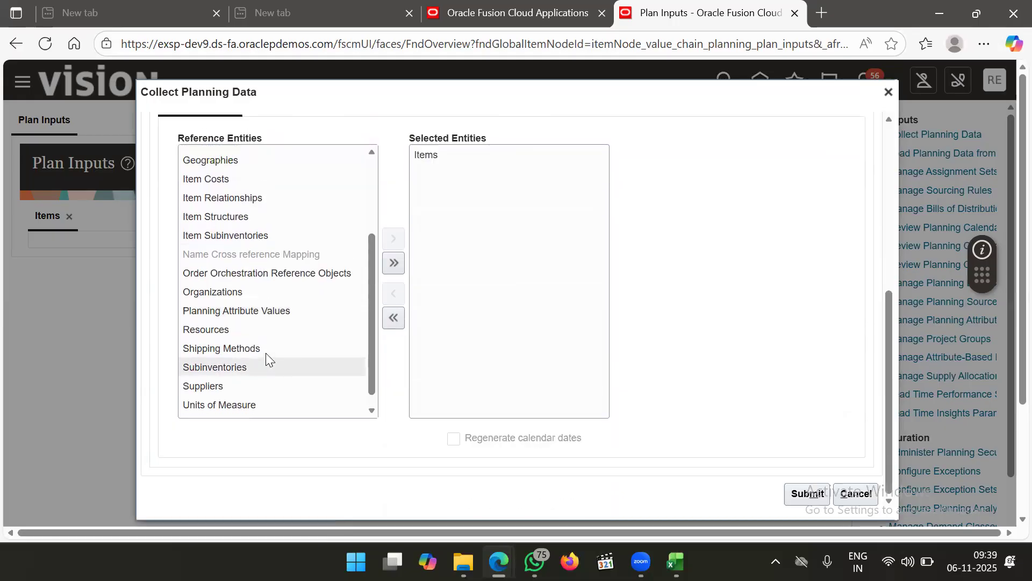
pyautogui.scroll(1, 266, 355)
pyautogui.click(279, 330)
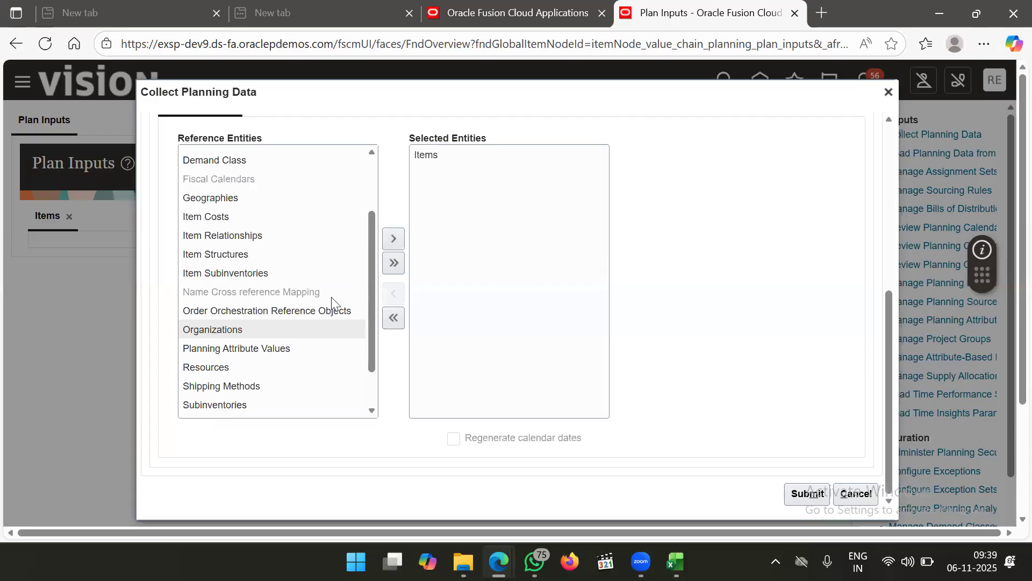
pyautogui.click(389, 242)
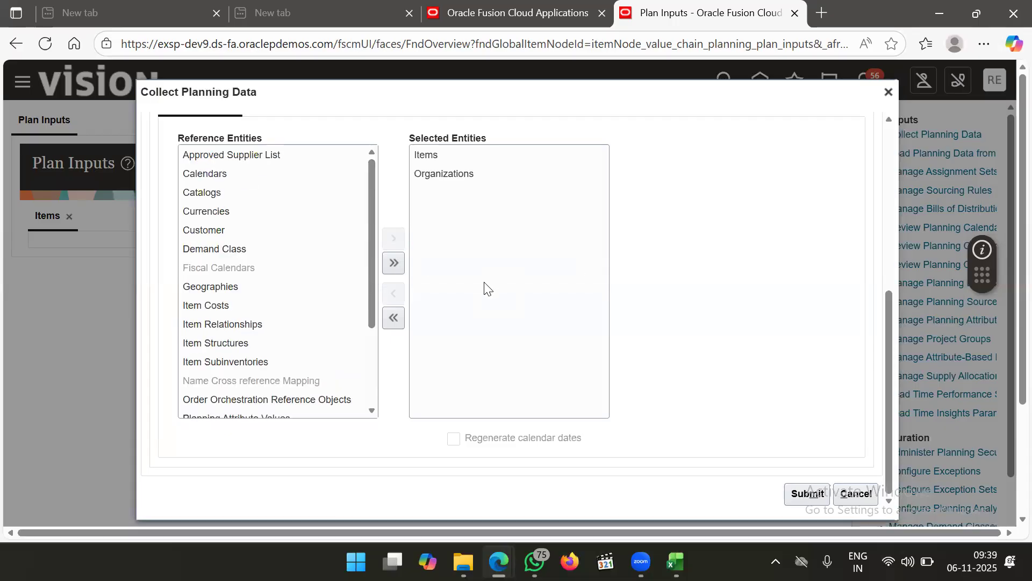
pyautogui.scroll(3, 485, 288)
pyautogui.click(402, 231)
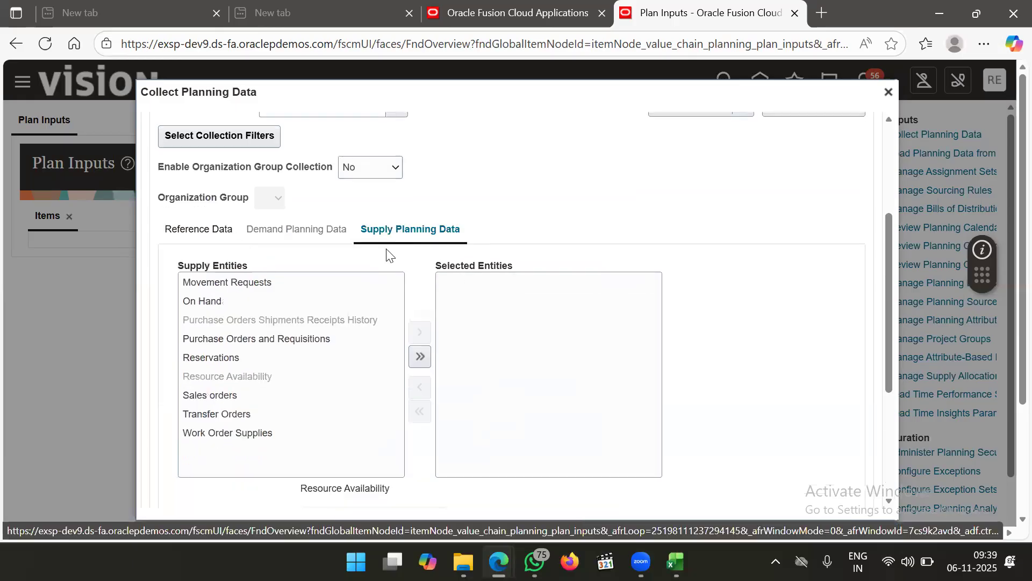
# Add On Hand and Transfer Orders to the selected supply planning entities
pyautogui.click(342, 301)
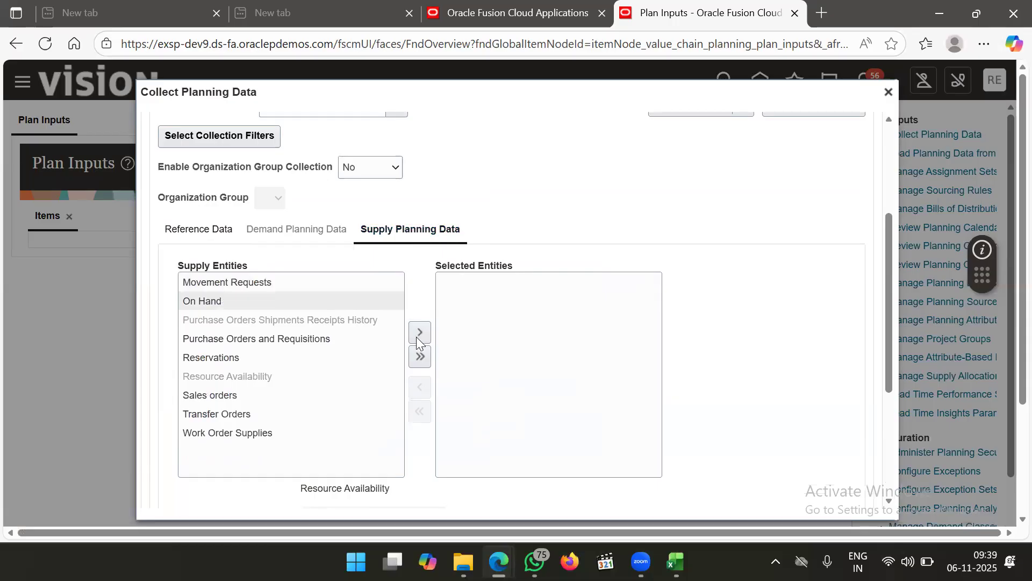
pyautogui.click(421, 339)
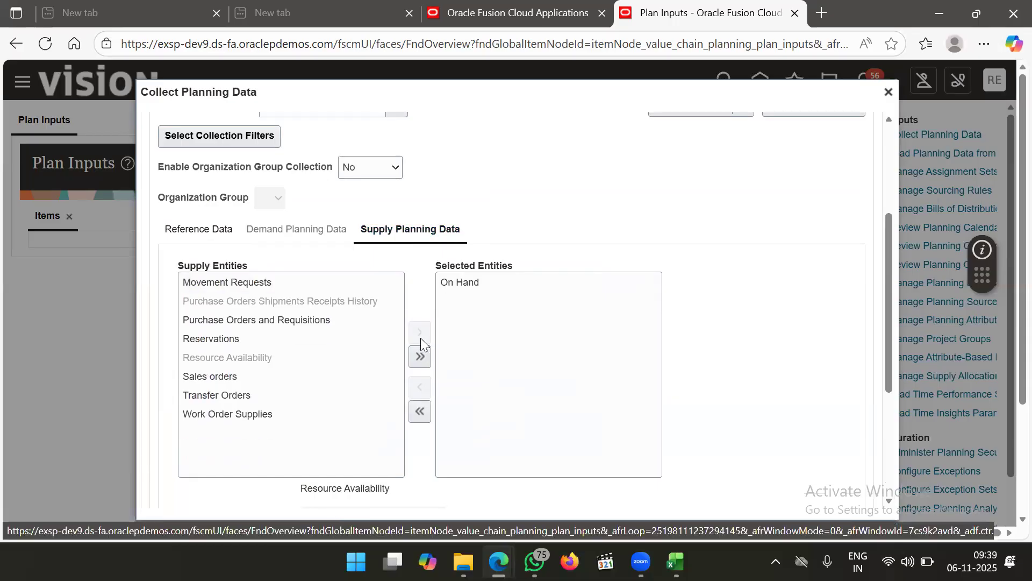
pyautogui.click(318, 393)
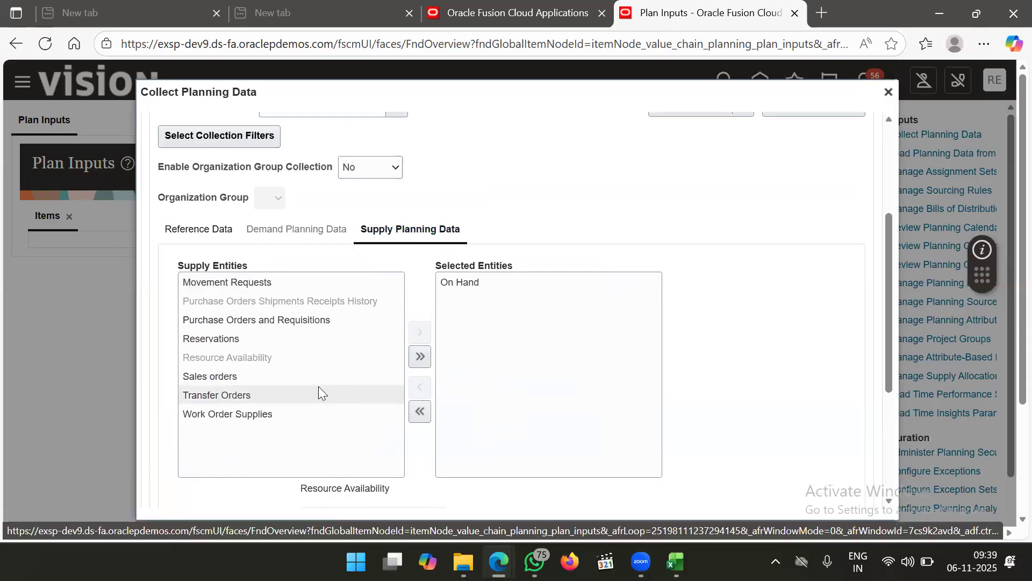
pyautogui.click(421, 331)
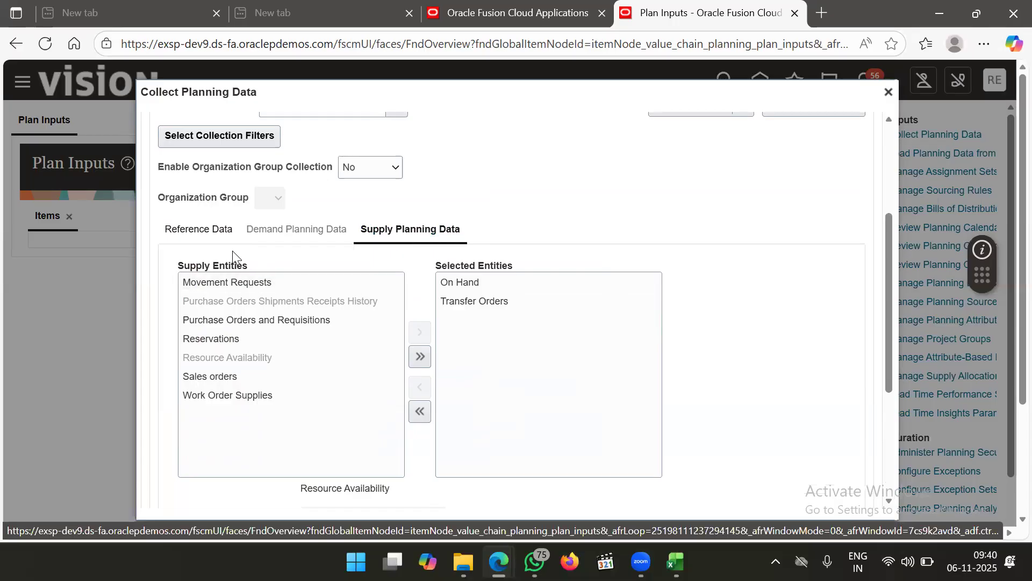
# Recheck the chosen reference entities and submit the planning data collection
pyautogui.click(202, 228)
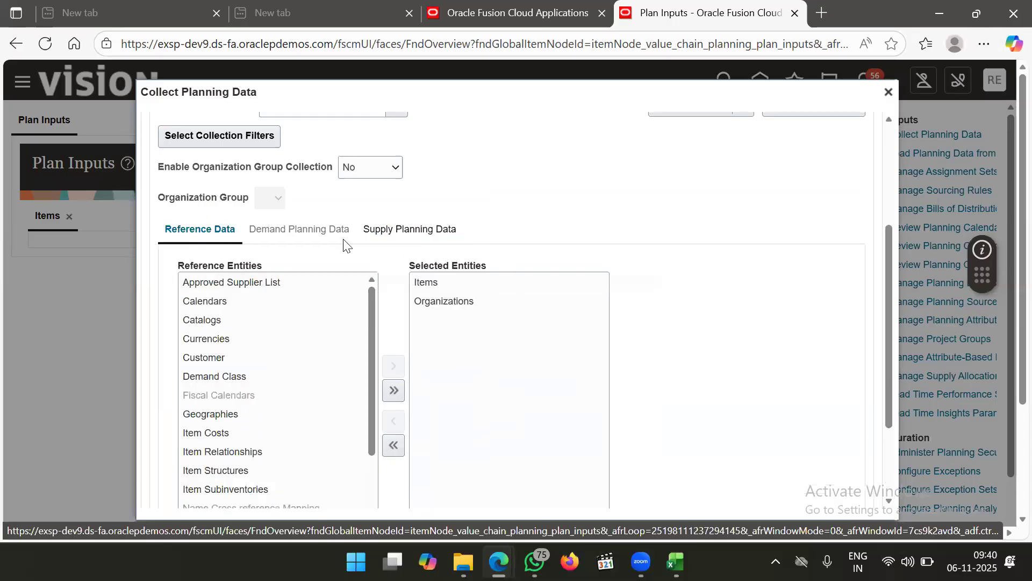
pyautogui.click(391, 235)
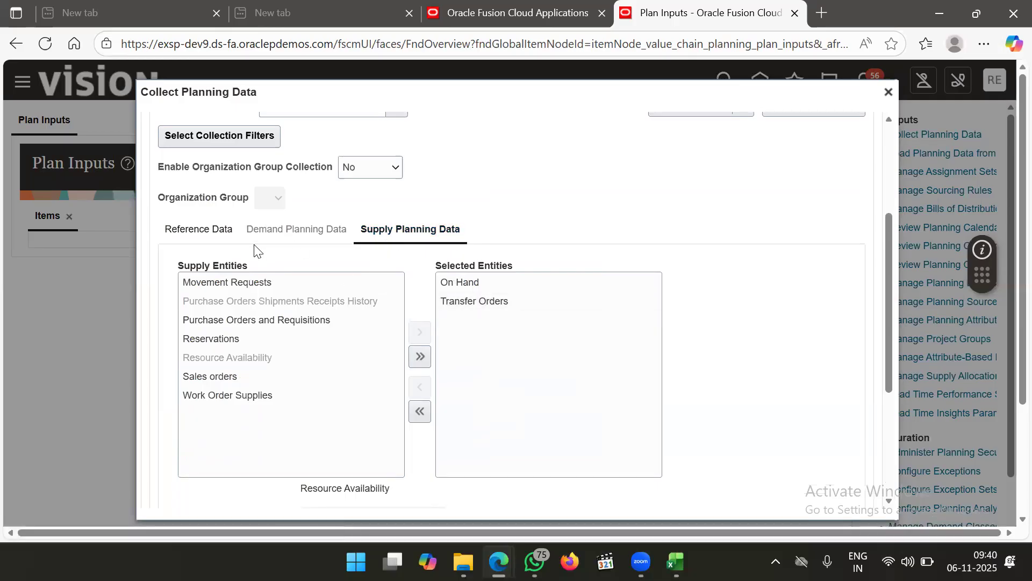
pyautogui.click(213, 230)
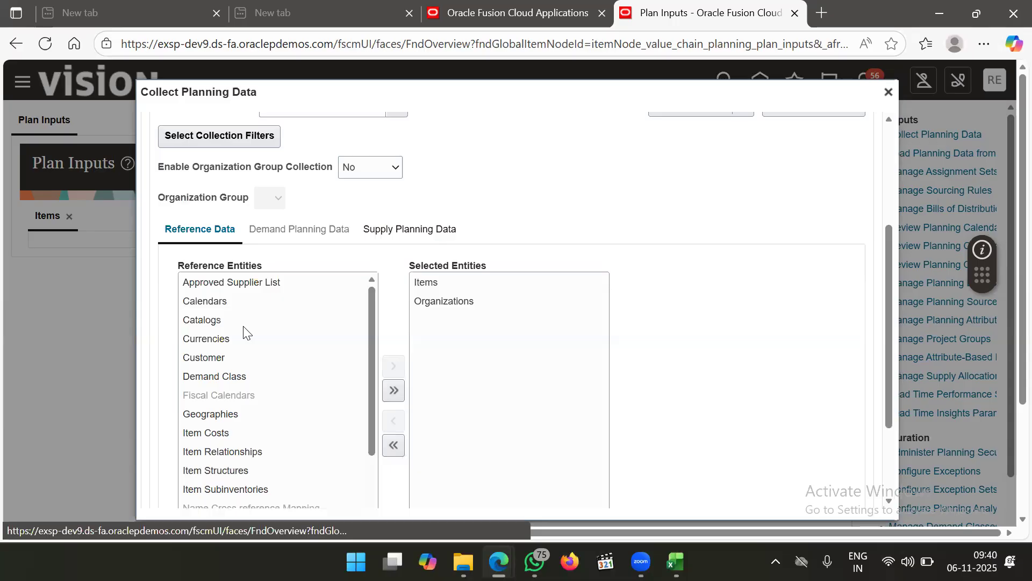
pyautogui.scroll(-1, 263, 406)
pyautogui.scroll(-3, 626, 347)
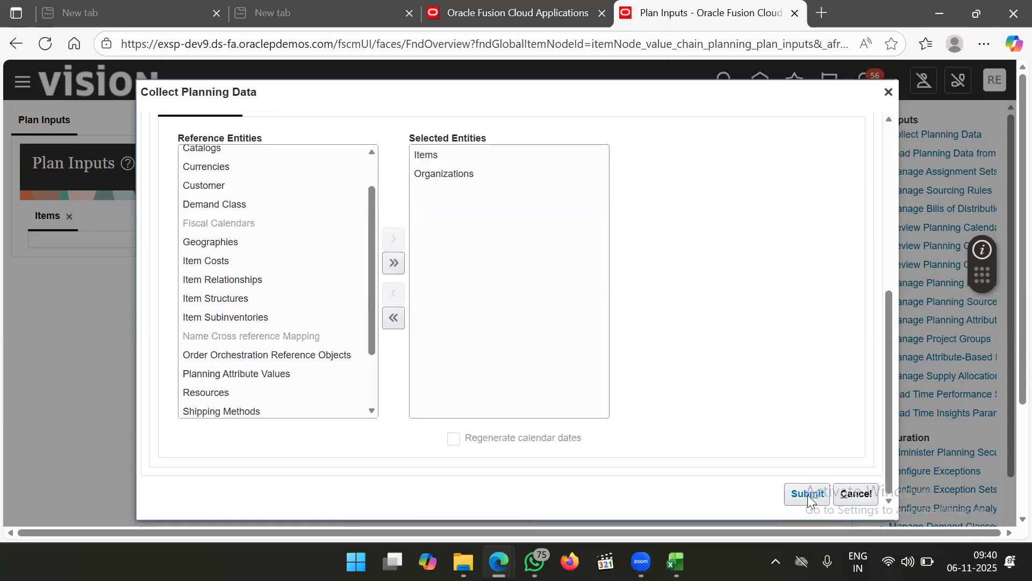
pyautogui.scroll(4, 741, 395)
pyautogui.scroll(-2, 742, 396)
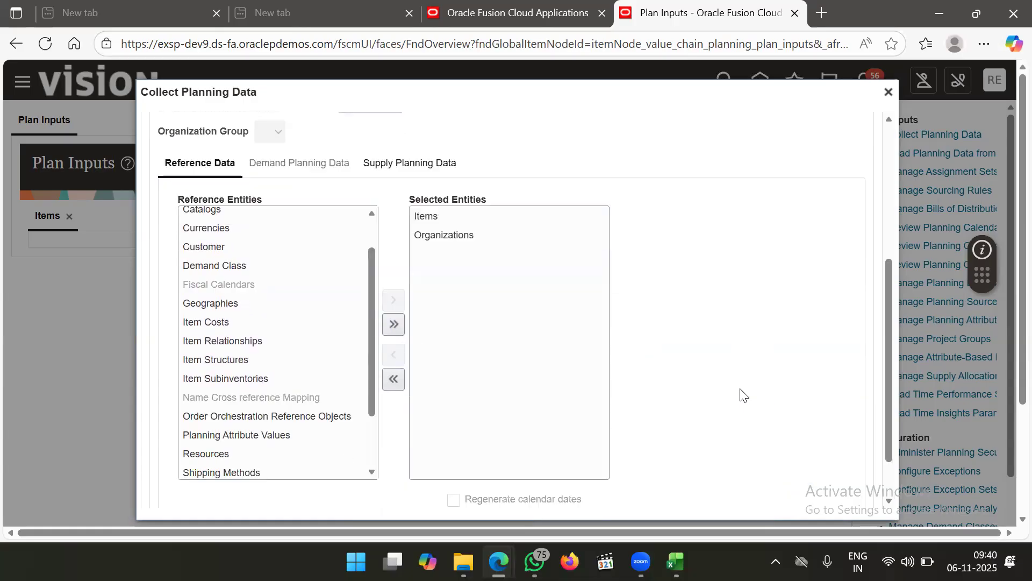
pyautogui.scroll(-2, 801, 366)
pyautogui.click(808, 498)
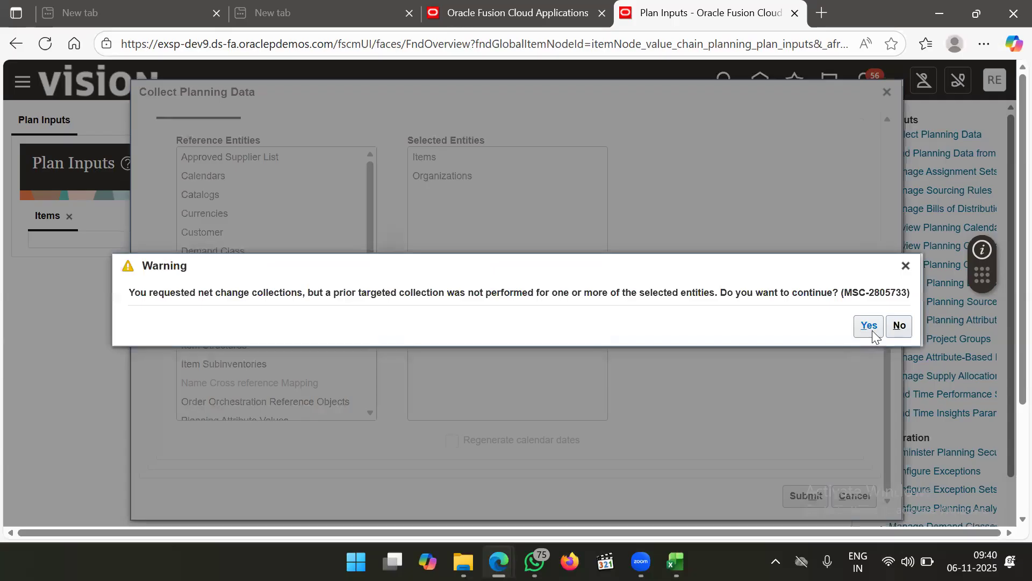
# Confirm the collection as process 8640890, reopen the Tasks panel, and bring up the Excel notes
pyautogui.click(871, 328)
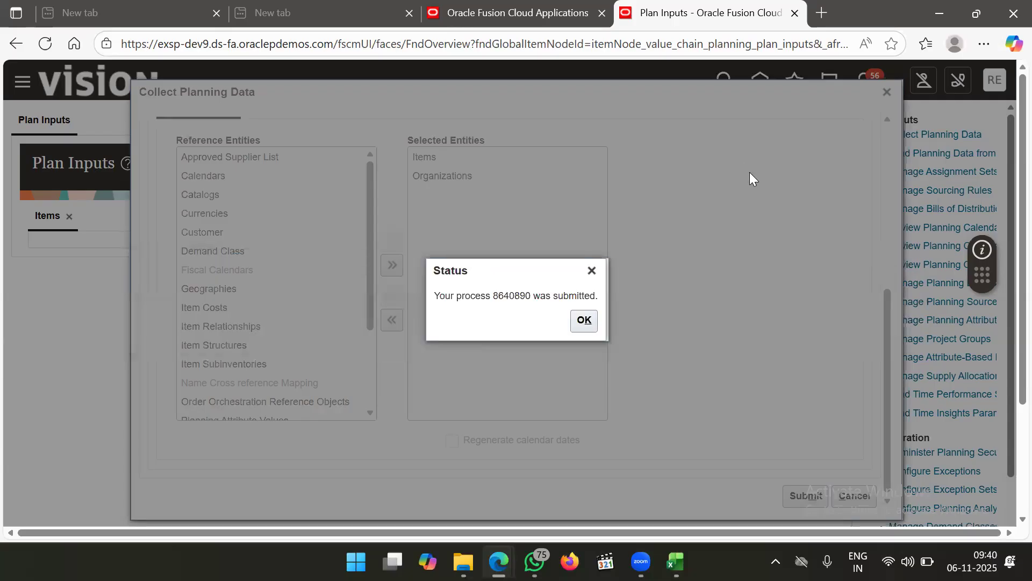
pyautogui.click(581, 321)
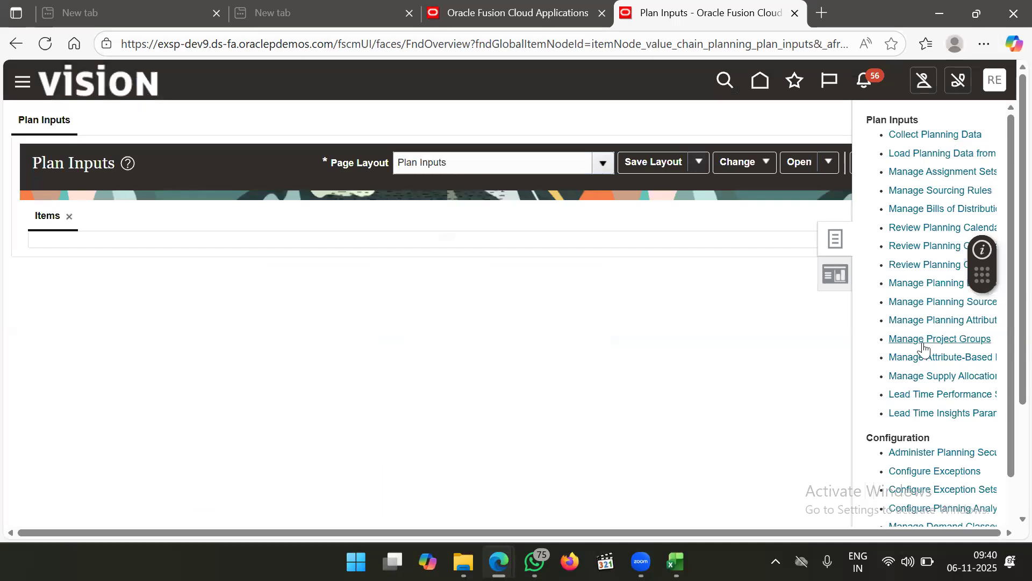
pyautogui.scroll(-1, 923, 349)
pyautogui.scroll(-4, 924, 348)
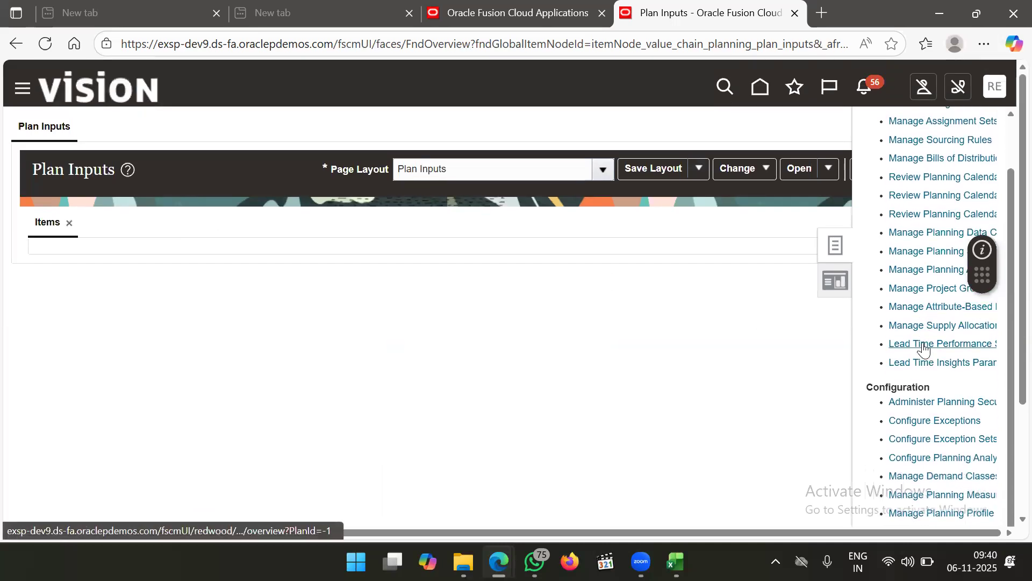
pyautogui.scroll(5, 923, 348)
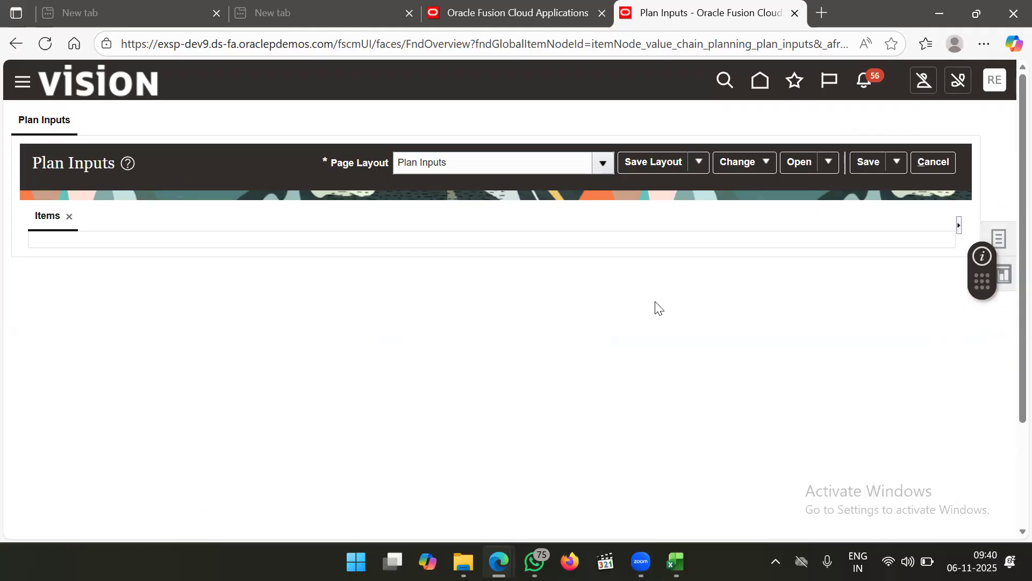
pyautogui.click(1005, 237)
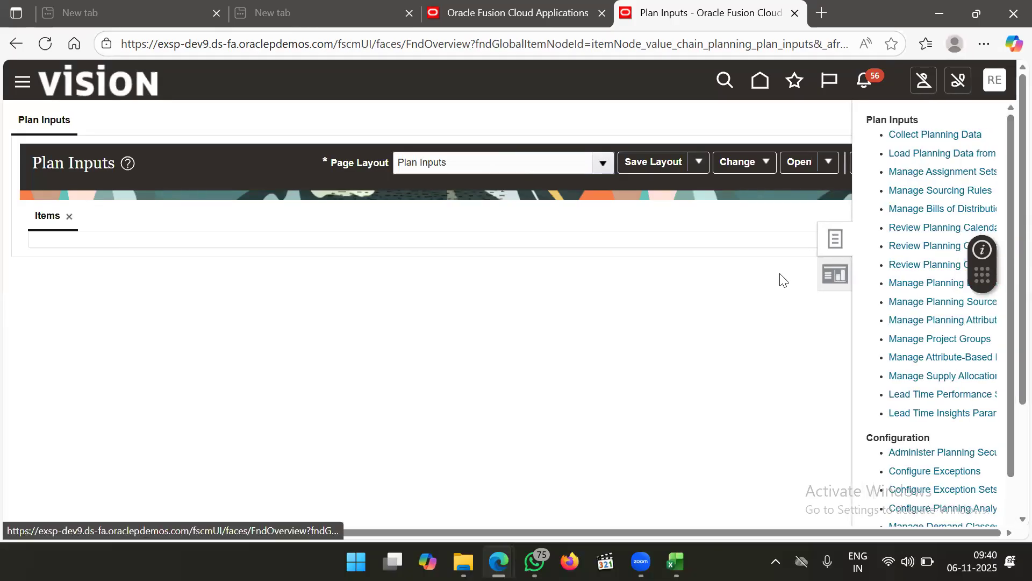
pyautogui.click(676, 562)
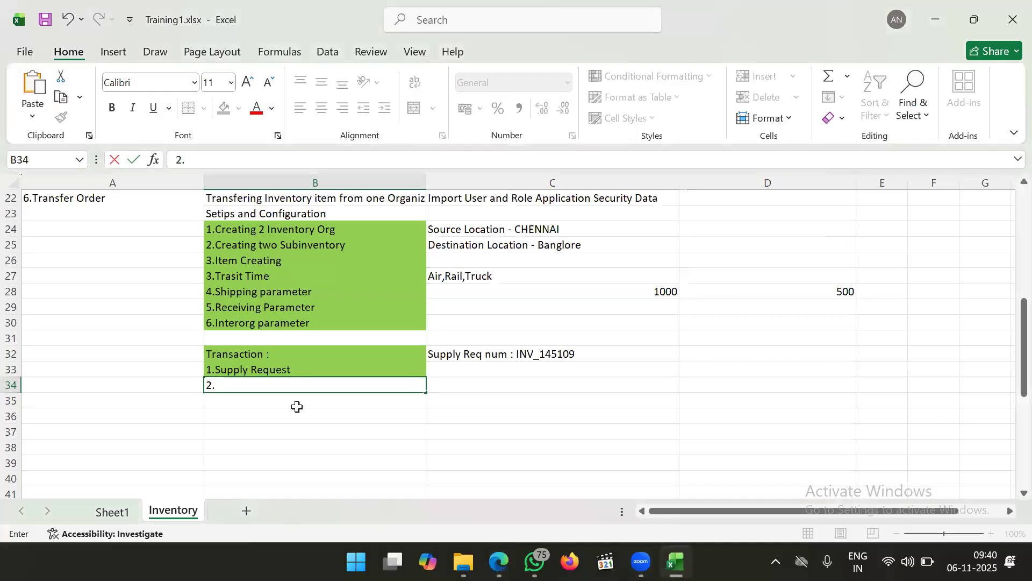
# Write 'Collecting to planning modules' in C34, replacing the stray numbering and draft text
pyautogui.press('BackSpace')
pyautogui.click(478, 383)
pyautogui.write('Running')
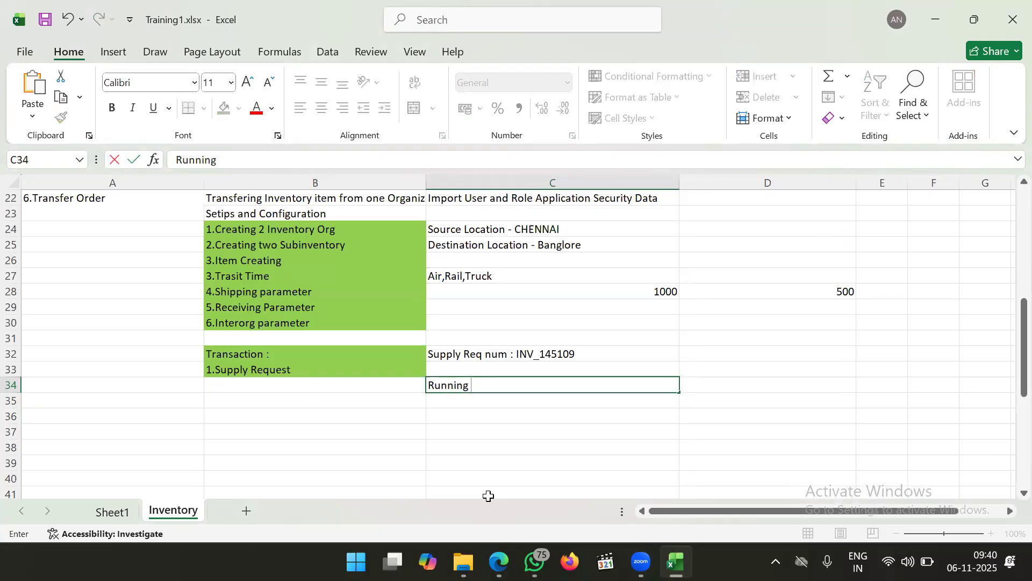
pyautogui.press('BackSpace')
pyautogui.press('BackSpace')
pyautogui.press('BackSpace')
pyautogui.press('BackSpace')
pyautogui.press('BackSpace')
pyautogui.press('BackSpace')
pyautogui.press('BackSpace')
pyautogui.write('Collecting to plannin')
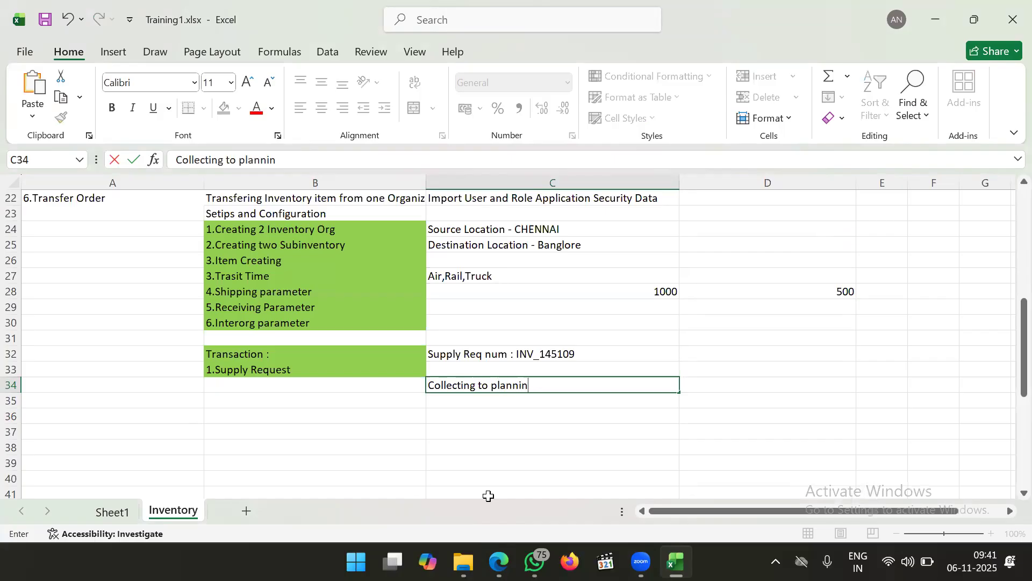
pyautogui.write('g modules')
pyautogui.click(478, 399)
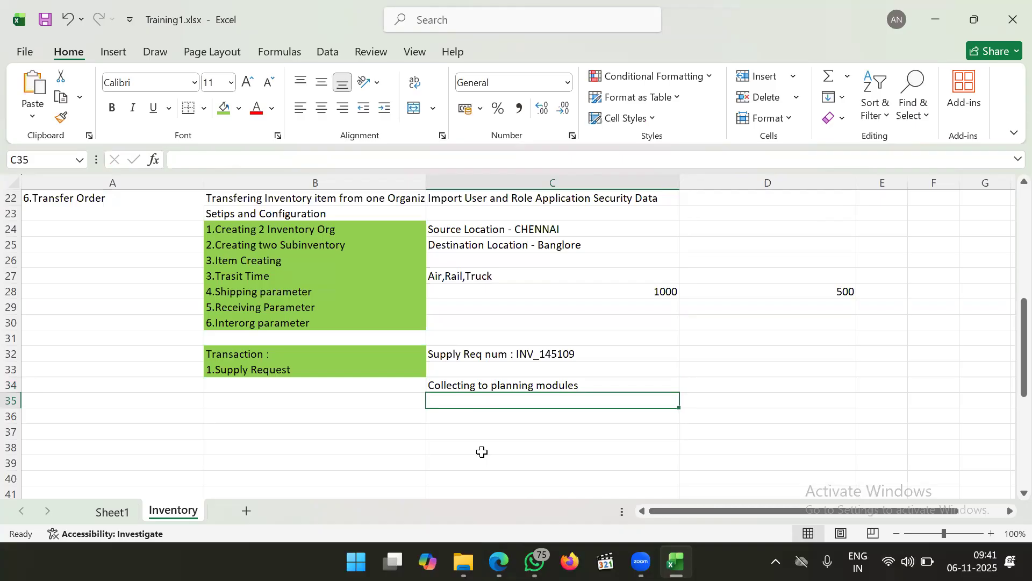
# Record 'Supply chain planning > Tasks > Collect planning Data' in C35 and return to Oracle
pyautogui.hotkey('shift', 'Right')
pyautogui.hotkey('shift', 'Right')
pyautogui.hotkey('shift', 'Right')
pyautogui.hotkey('shift', 'Right')
pyautogui.hotkey('shift', 'Right')
pyautogui.hotkey('shift', 'Right')
pyautogui.hotkey('shift', 'Right')
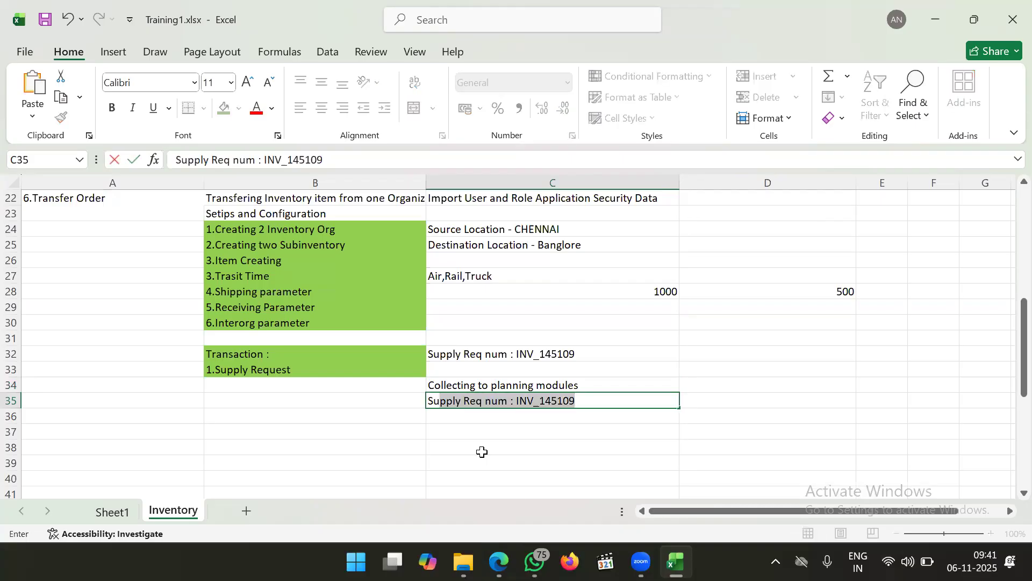
pyautogui.write('chai')
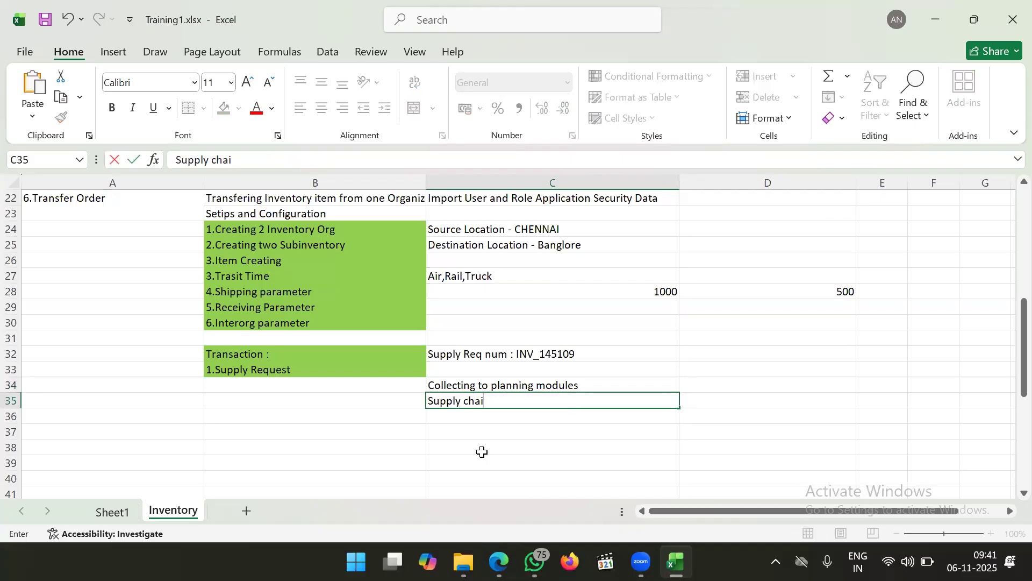
pyautogui.write('n planning')
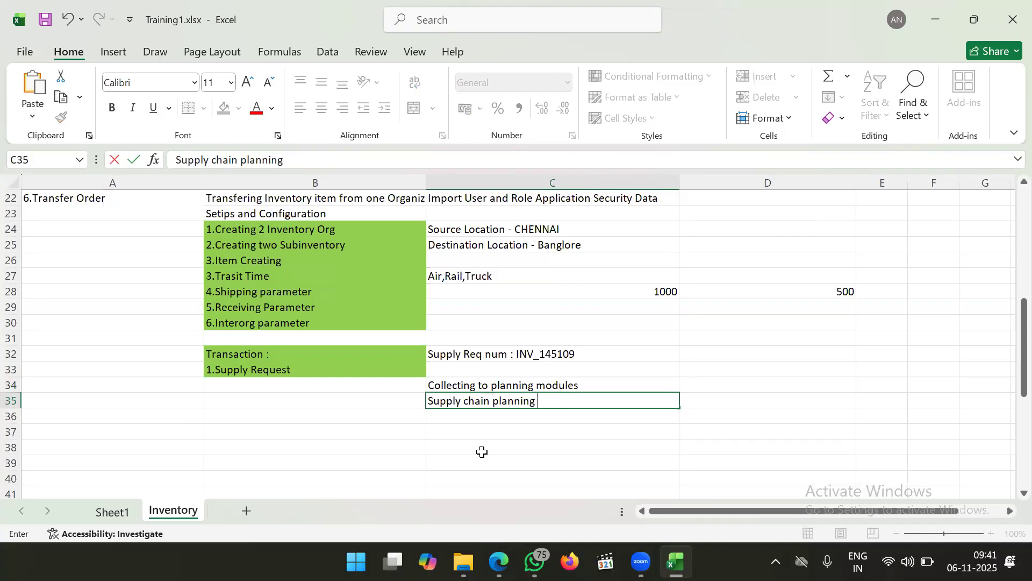
pyautogui.write(' > Tasks > Collec')
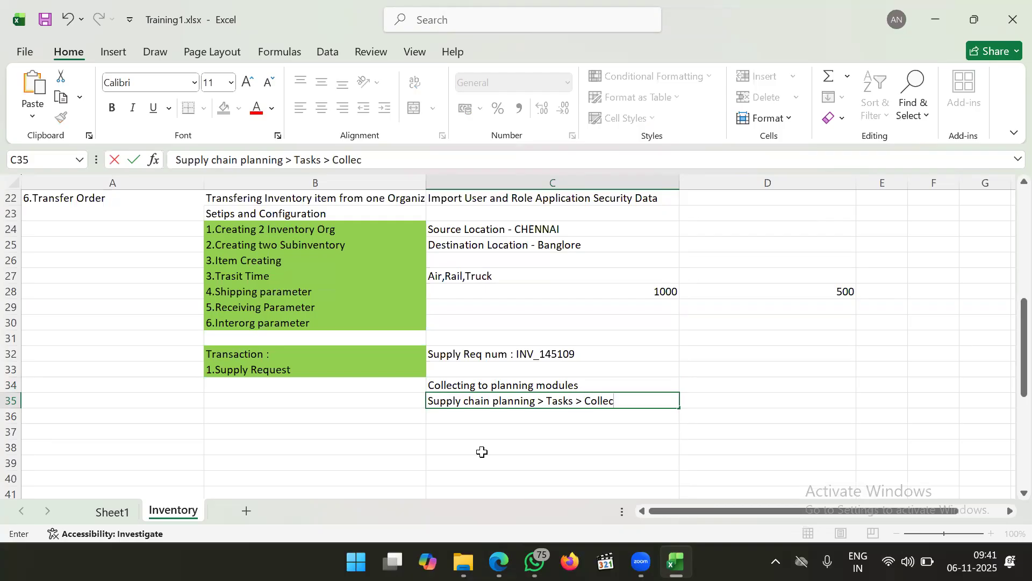
pyautogui.write('t planning Data')
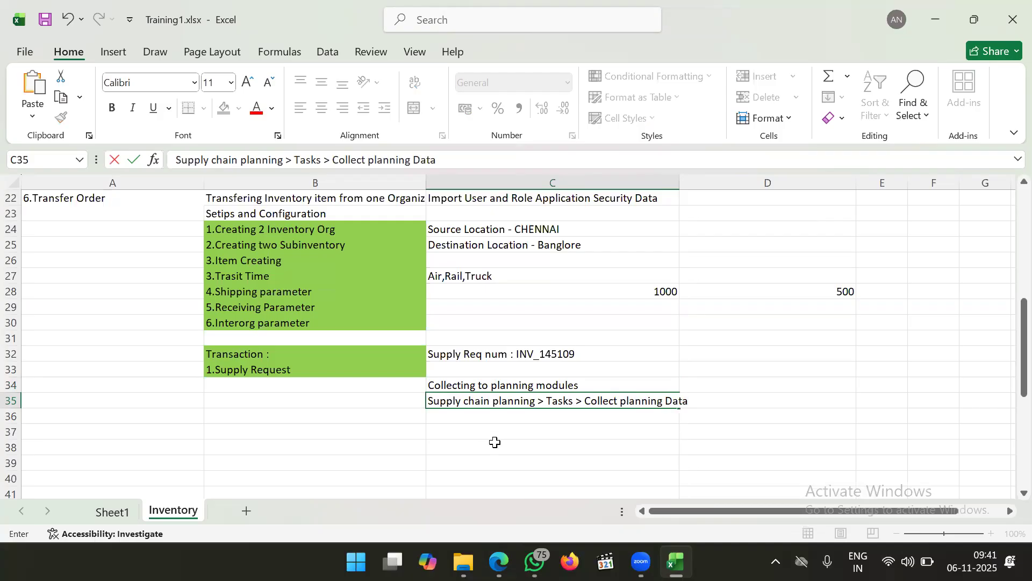
pyautogui.press('Return')
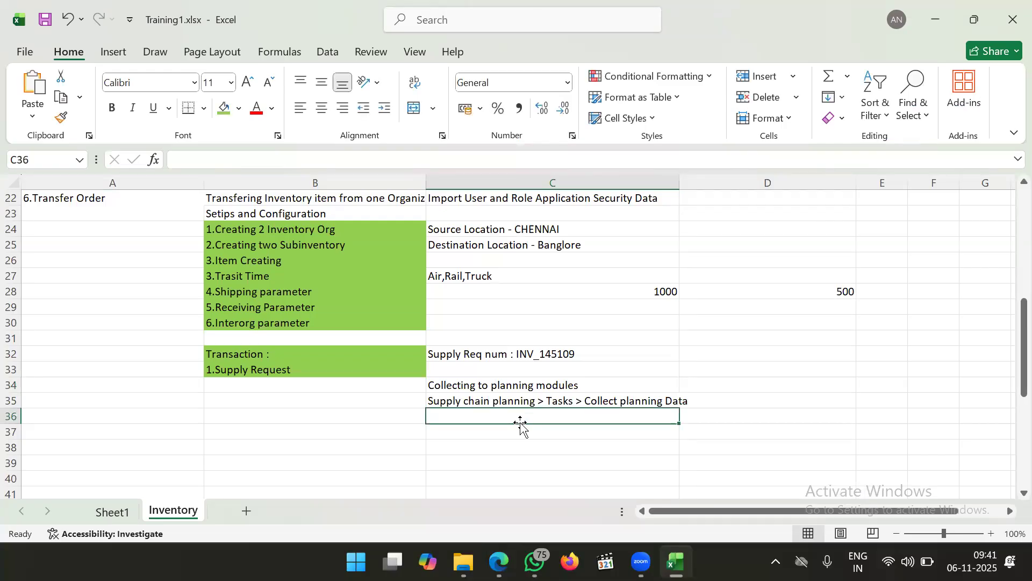
pyautogui.hotkey('alt', 'Tab')
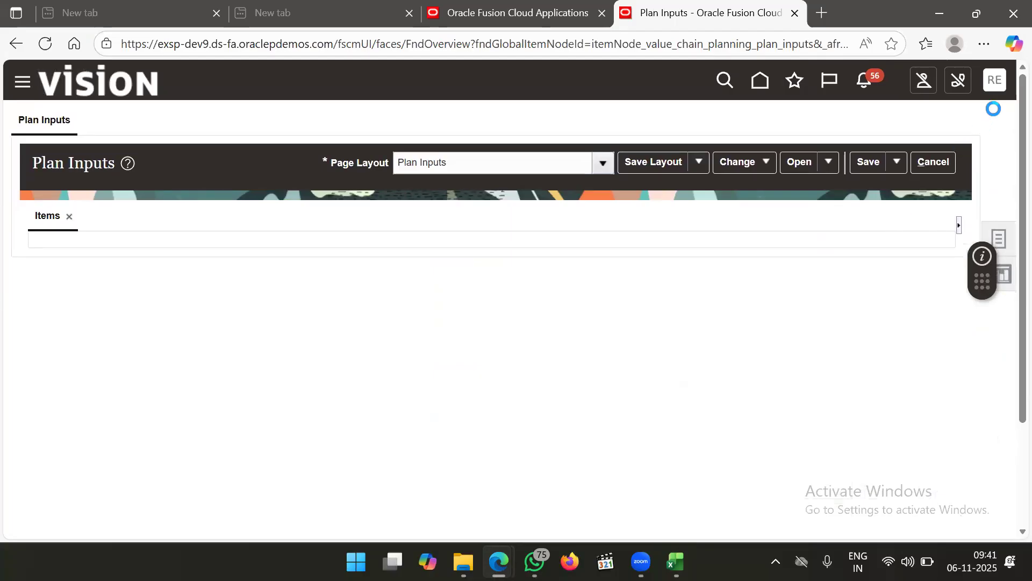
# Go to Setup and Maintenance's task search page from the user menu
pyautogui.click(999, 90)
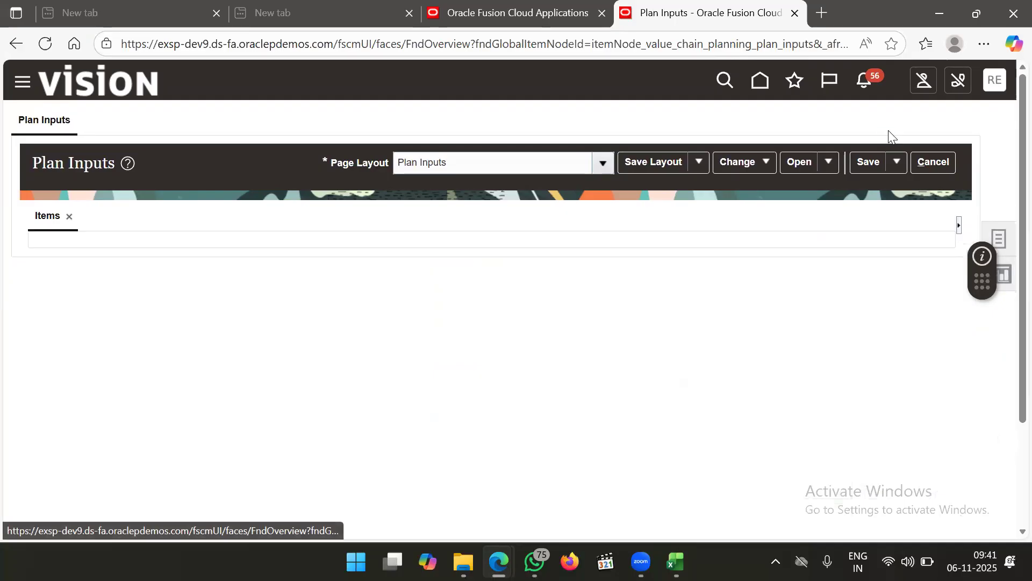
pyautogui.click(722, 323)
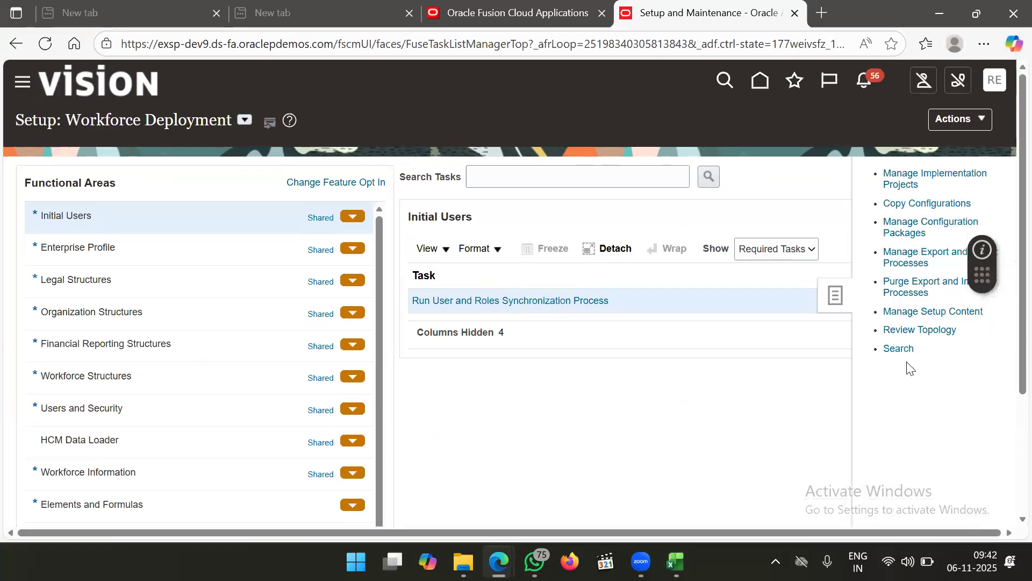
pyautogui.click(899, 349)
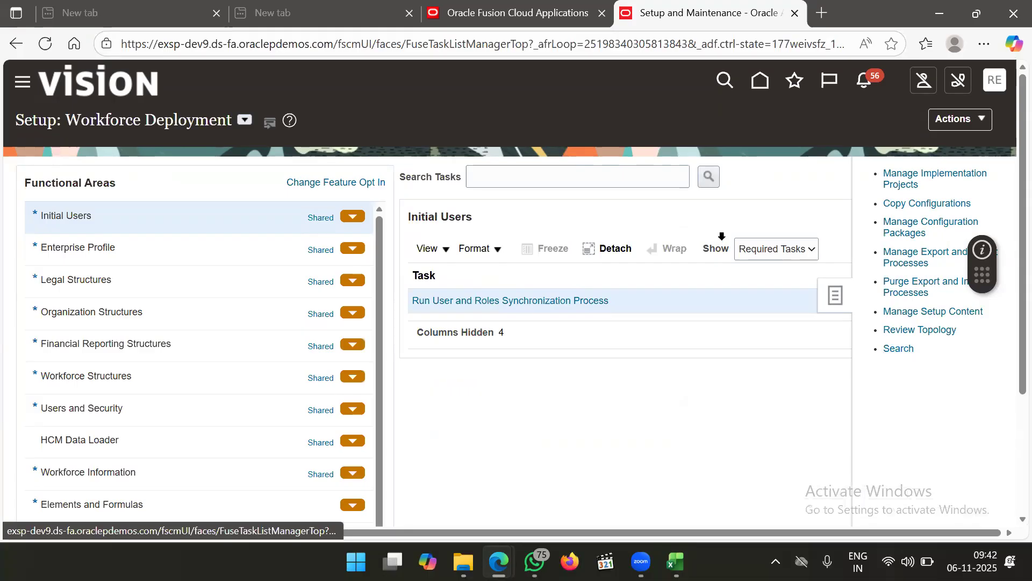
# Search 'manage sub' and start a new subinventory in Manage Subinventories and Locators
pyautogui.click(454, 183)
pyautogui.write('manage ')
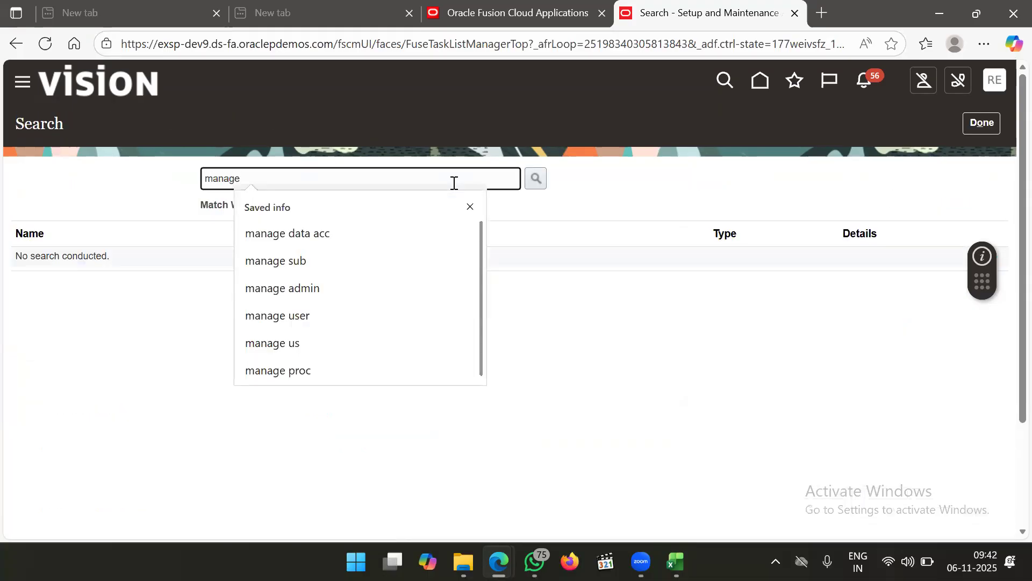
pyautogui.write('sub')
pyautogui.press('Return')
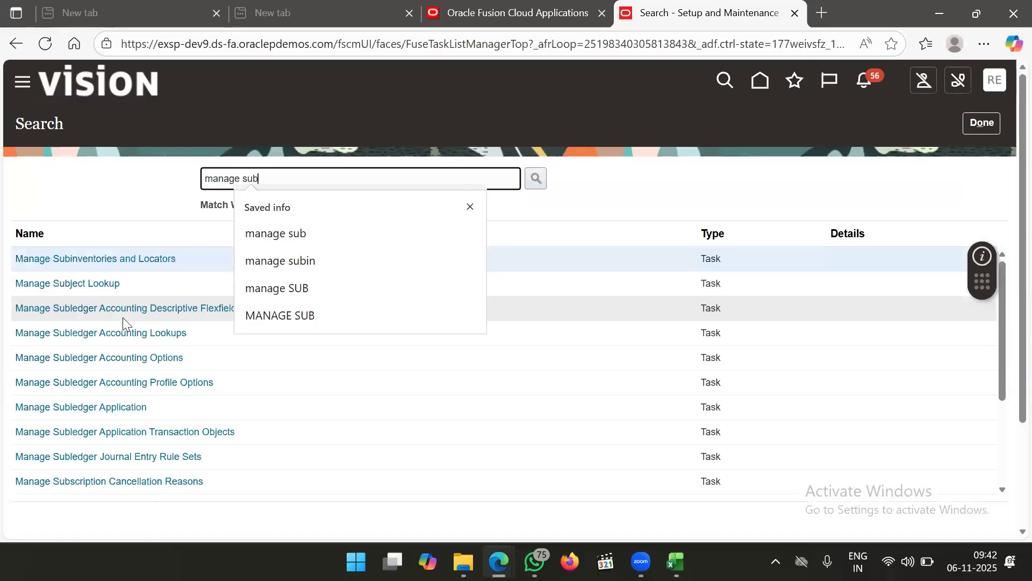
pyautogui.click(138, 261)
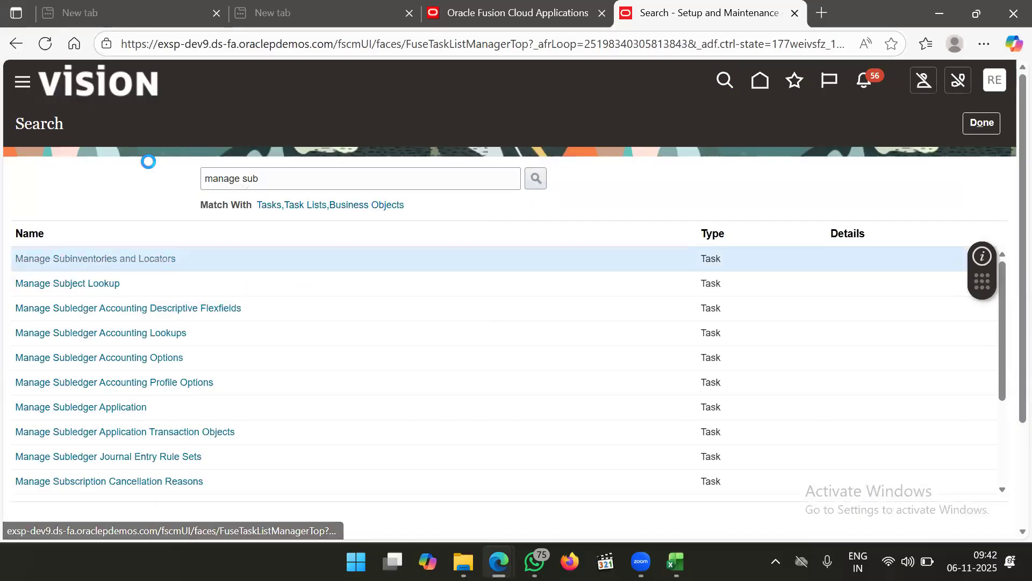
pyautogui.click(138, 242)
# Review the Material Status values, then cancel the new subinventory and return to task search
pyautogui.click(186, 313)
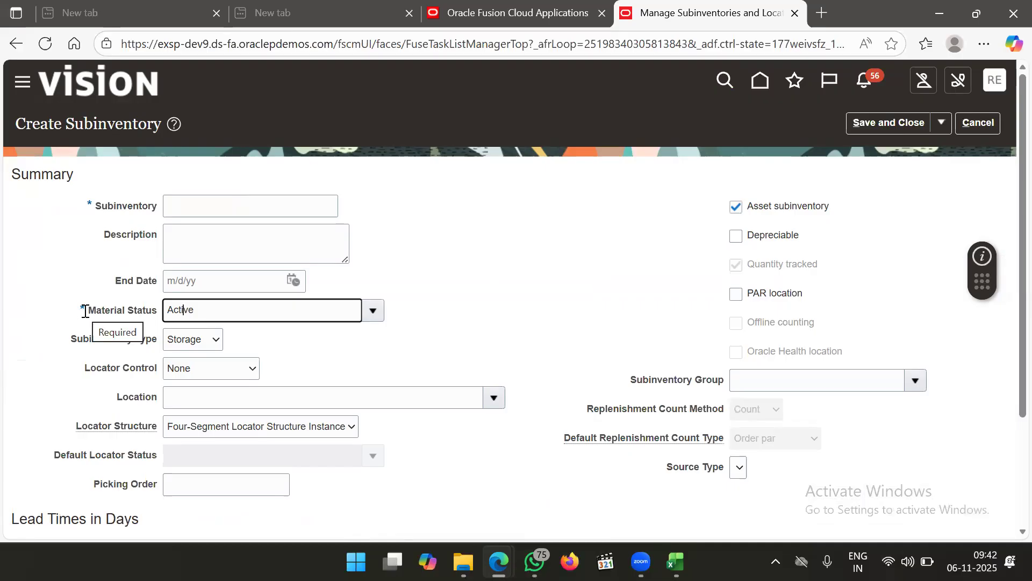
pyautogui.click(377, 313)
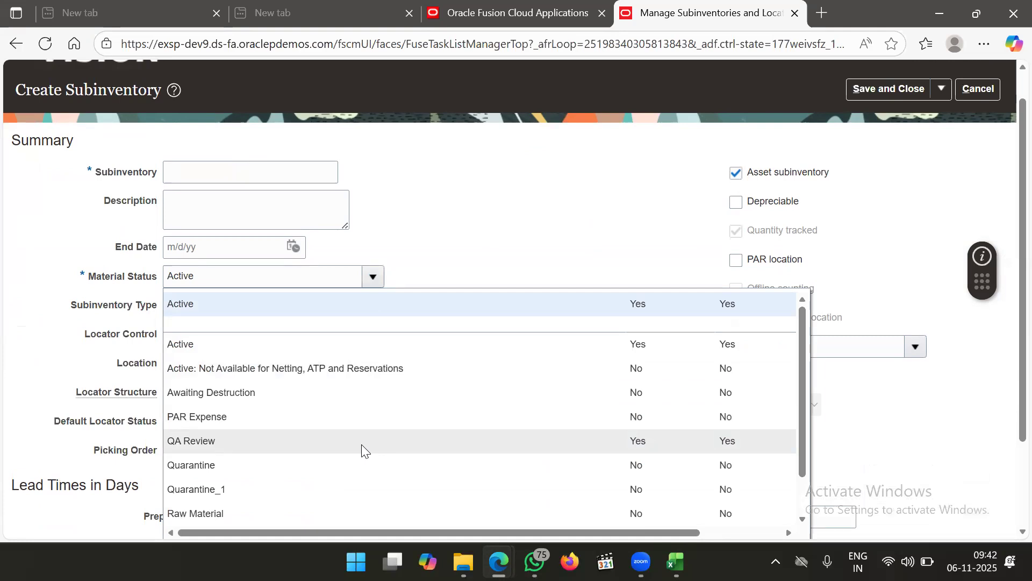
pyautogui.scroll(-3, 361, 444)
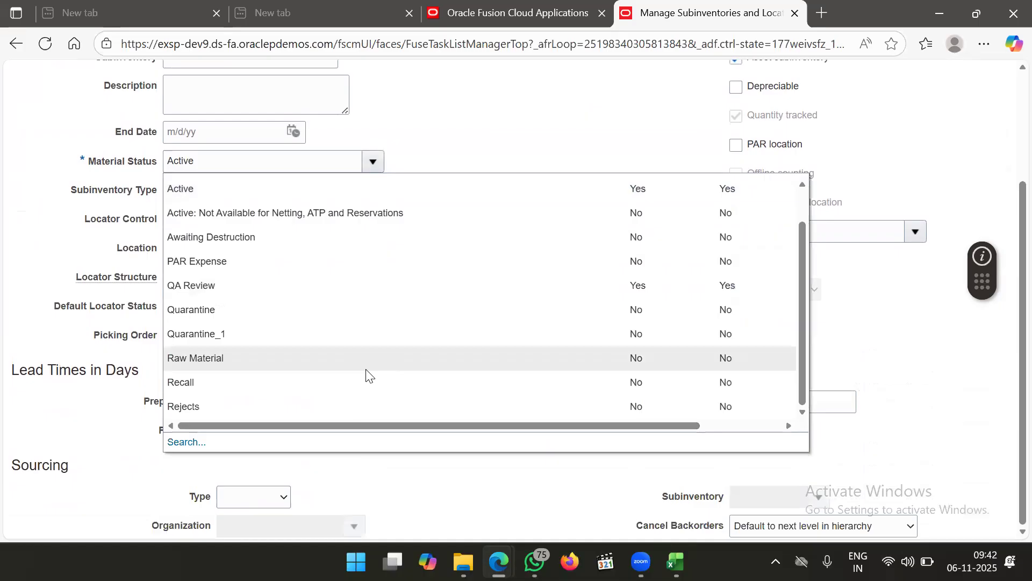
pyautogui.click(606, 155)
pyautogui.scroll(4, 605, 154)
pyautogui.click(977, 123)
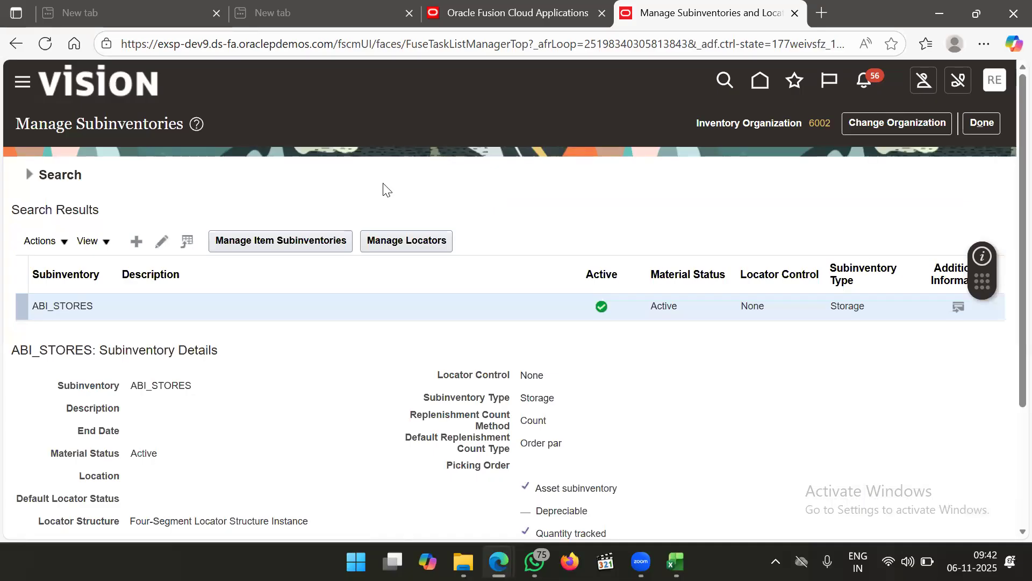
pyautogui.click(983, 128)
pyautogui.click(318, 169)
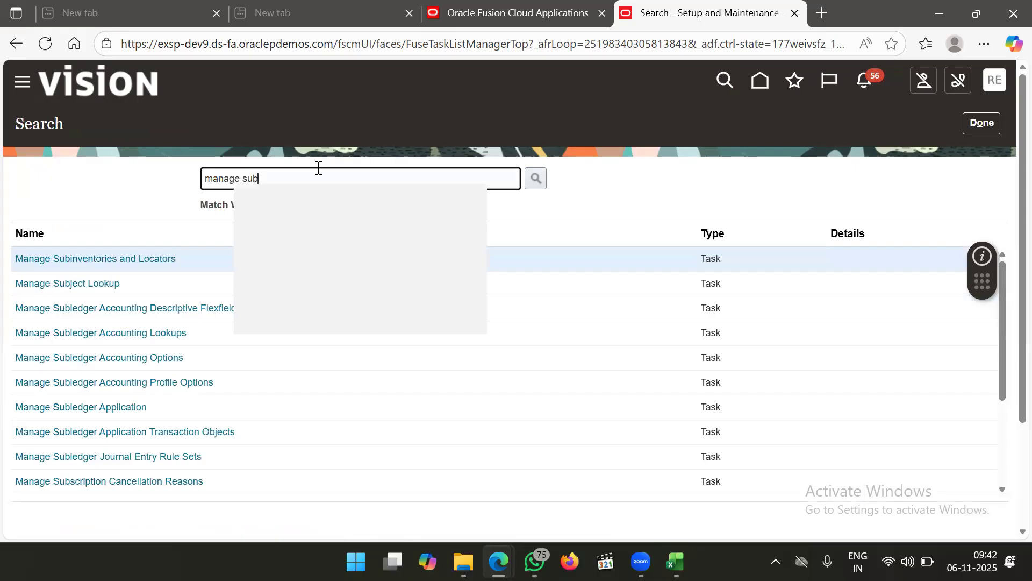
# Search 'manage mater' and start a new status in Manage Material Statuses
pyautogui.press('BackSpace')
pyautogui.press('BackSpace')
pyautogui.press('BackSpace')
pyautogui.write('mater')
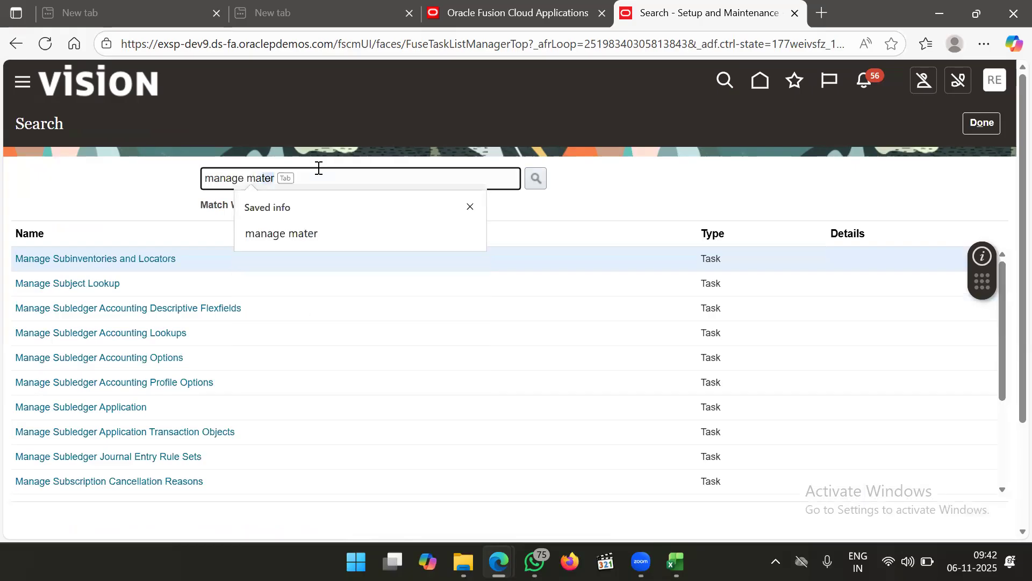
pyautogui.press('Escape')
pyautogui.press('Return')
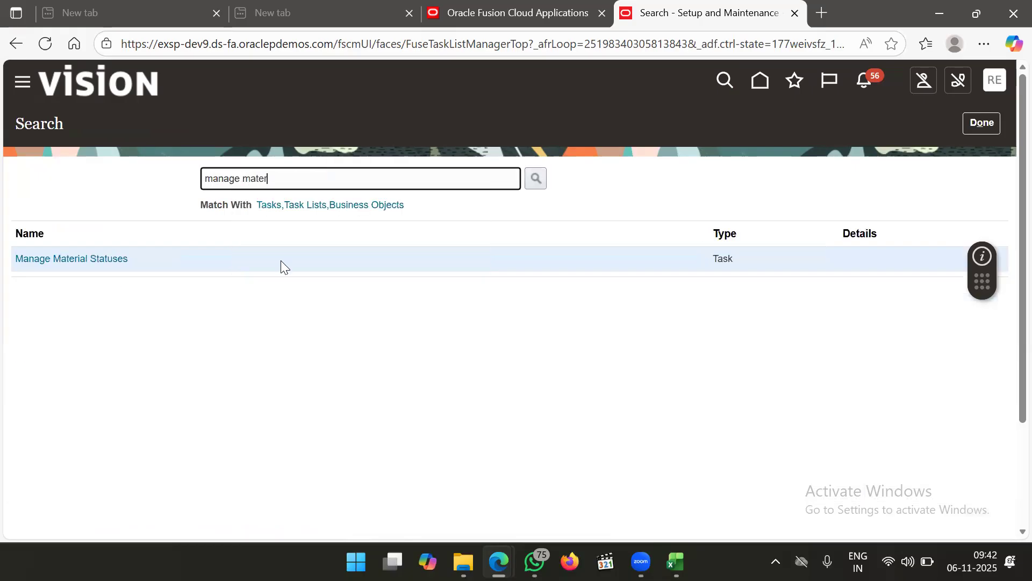
pyautogui.click(103, 259)
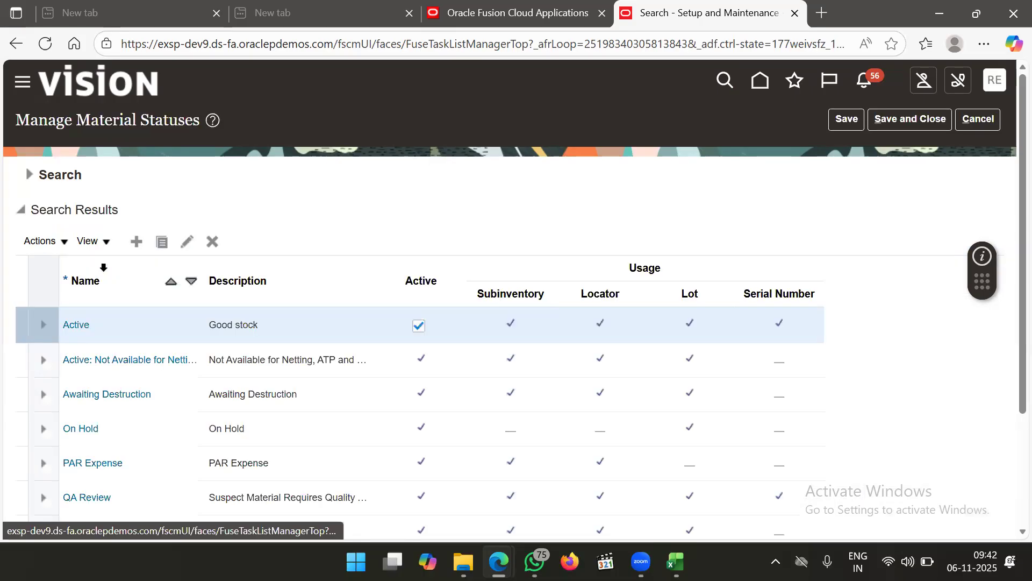
pyautogui.scroll(-2, 323, 212)
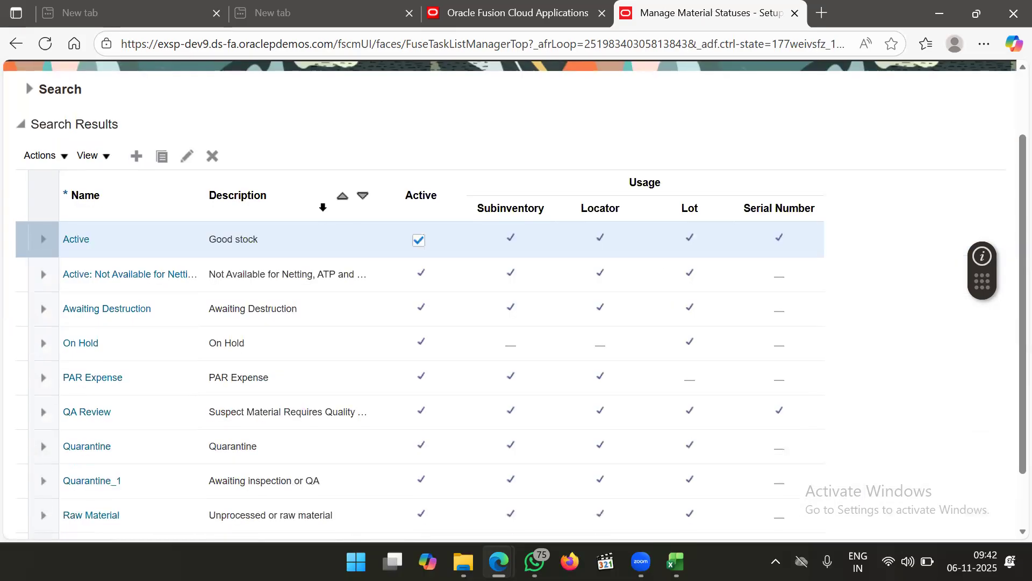
pyautogui.click(136, 157)
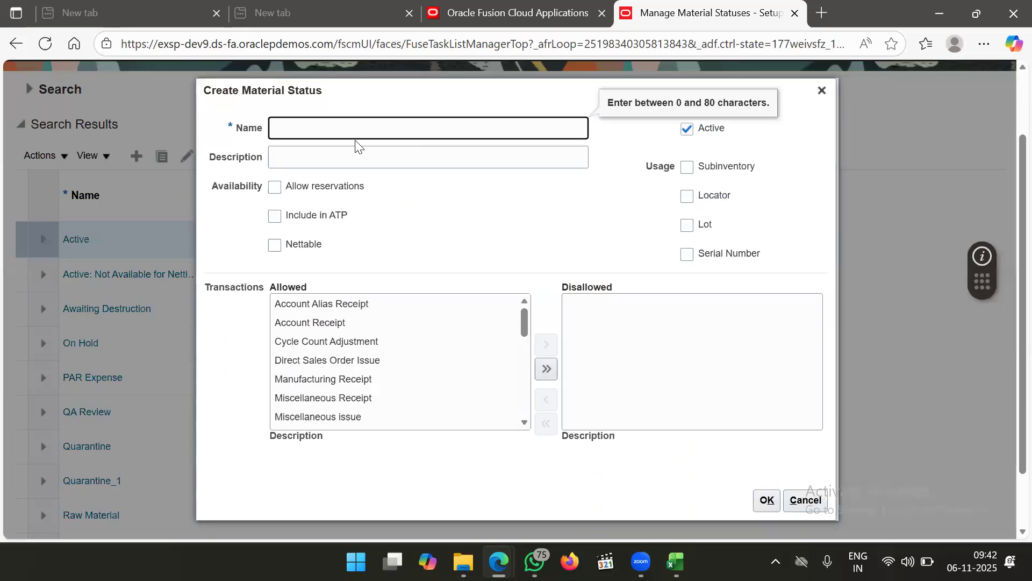
# Name the new status 'ABI_Expired sub' with description 'test'
pyautogui.click(353, 131)
pyautogui.write('ABI_')
pyautogui.write('Expired sub')
pyautogui.click(342, 150)
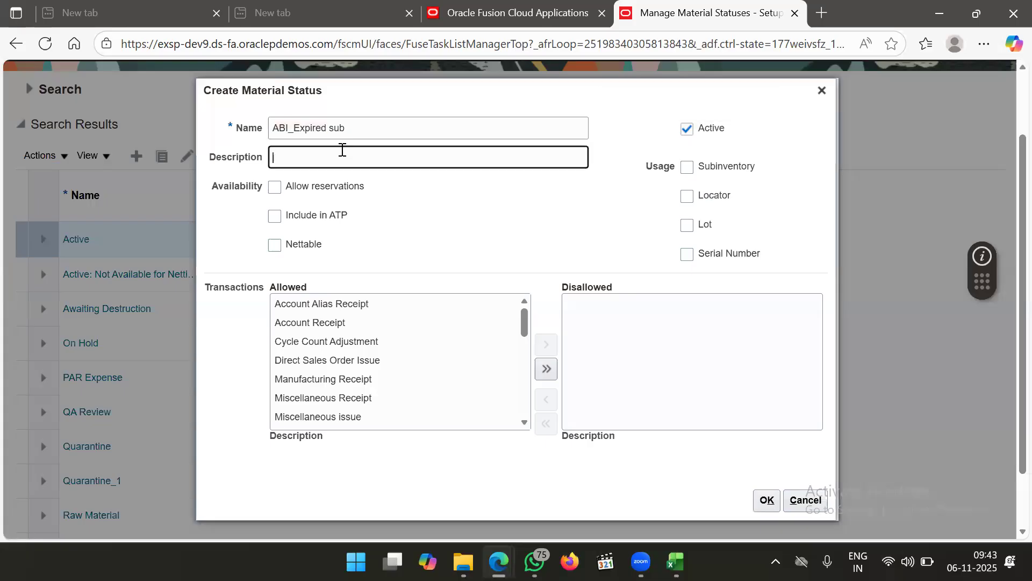
pyautogui.write('test')
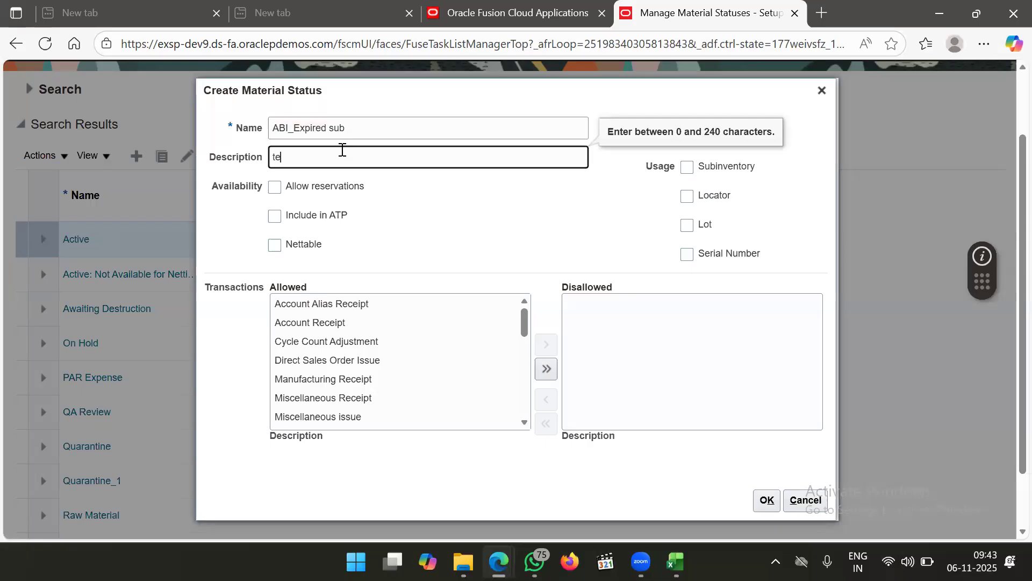
pyautogui.click(705, 242)
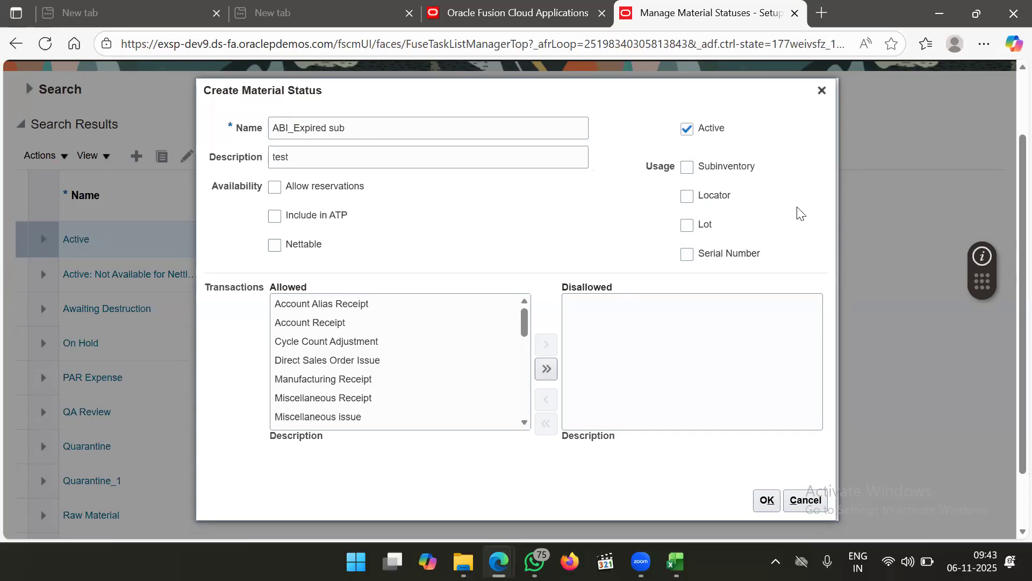
# Make the status usable for subinventories, lots, locators and serial numbers, and allow reservations
pyautogui.click(686, 167)
pyautogui.click(690, 228)
pyautogui.click(689, 199)
pyautogui.click(686, 258)
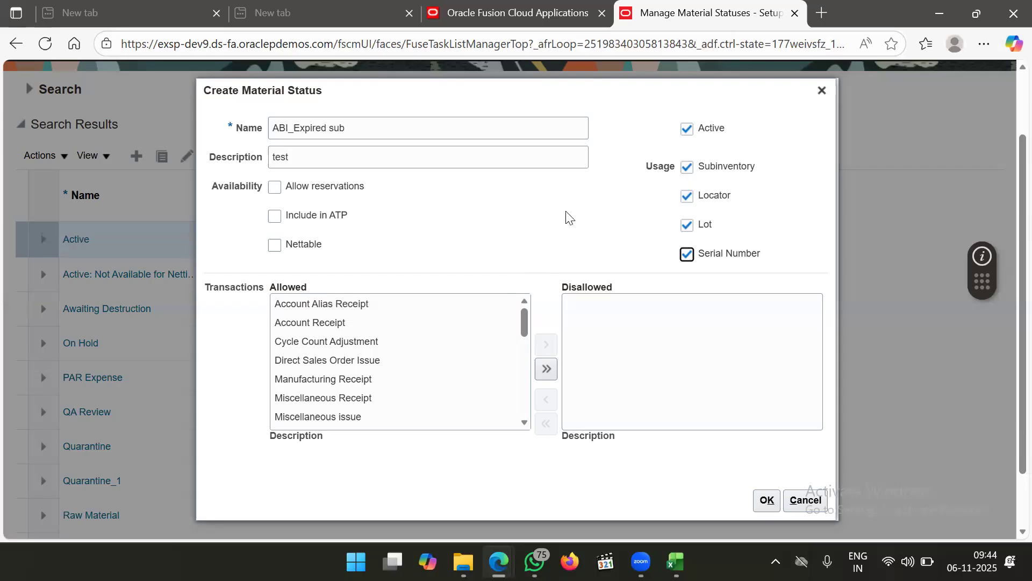
pyautogui.click(275, 187)
# Turn reservations back off, then disallow and re-allow all transactions
pyautogui.click(275, 187)
pyautogui.scroll(-1, 451, 263)
pyautogui.scroll(-1, 433, 357)
pyautogui.scroll(1, 431, 360)
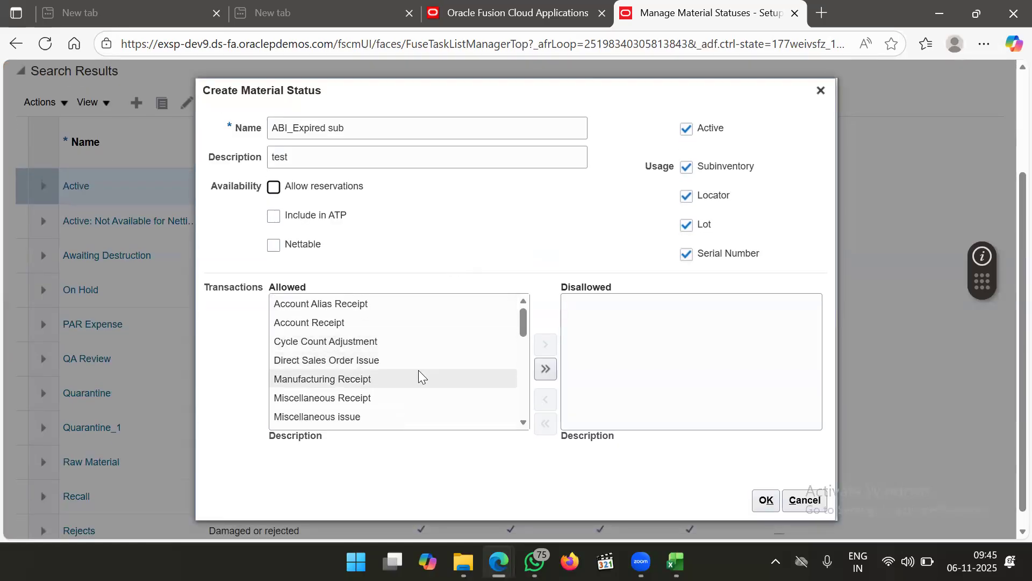
pyautogui.scroll(-1, 417, 371)
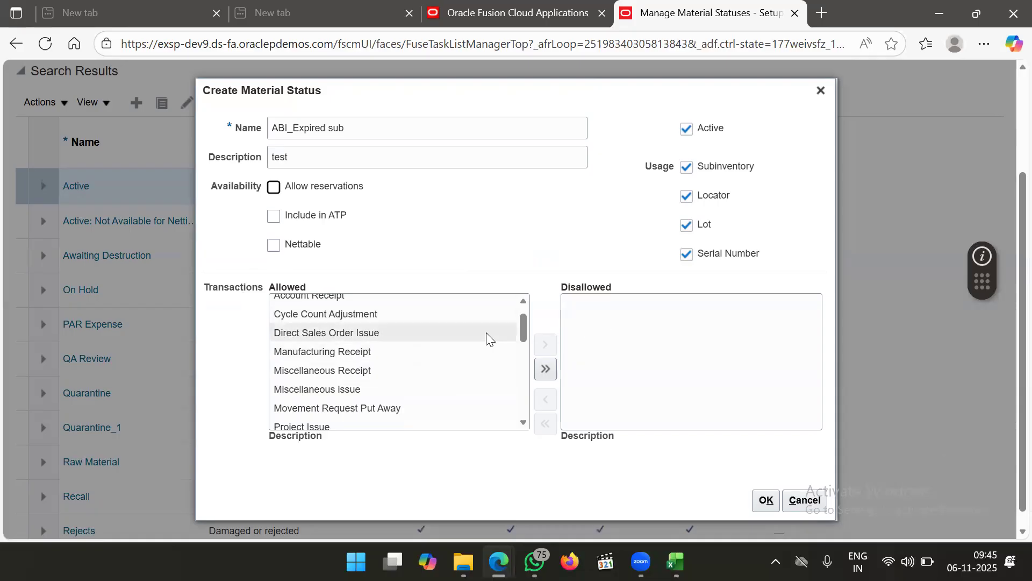
pyautogui.scroll(2, 420, 354)
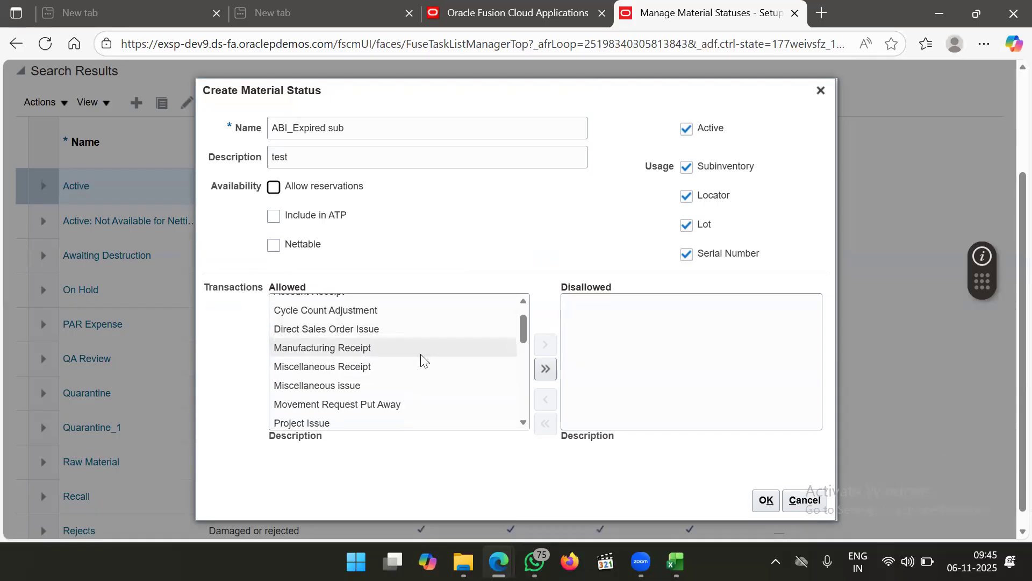
pyautogui.click(546, 369)
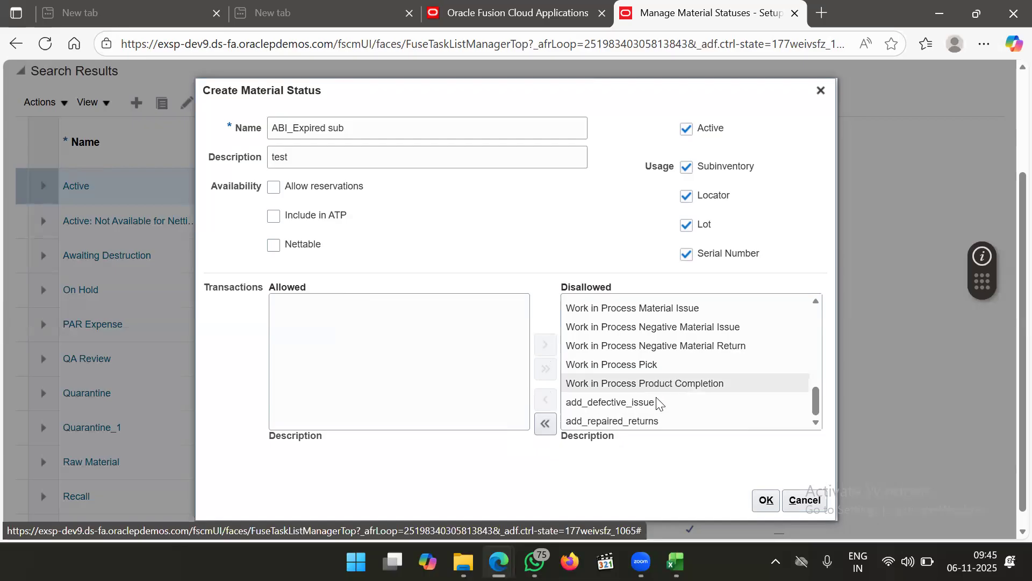
pyautogui.click(545, 423)
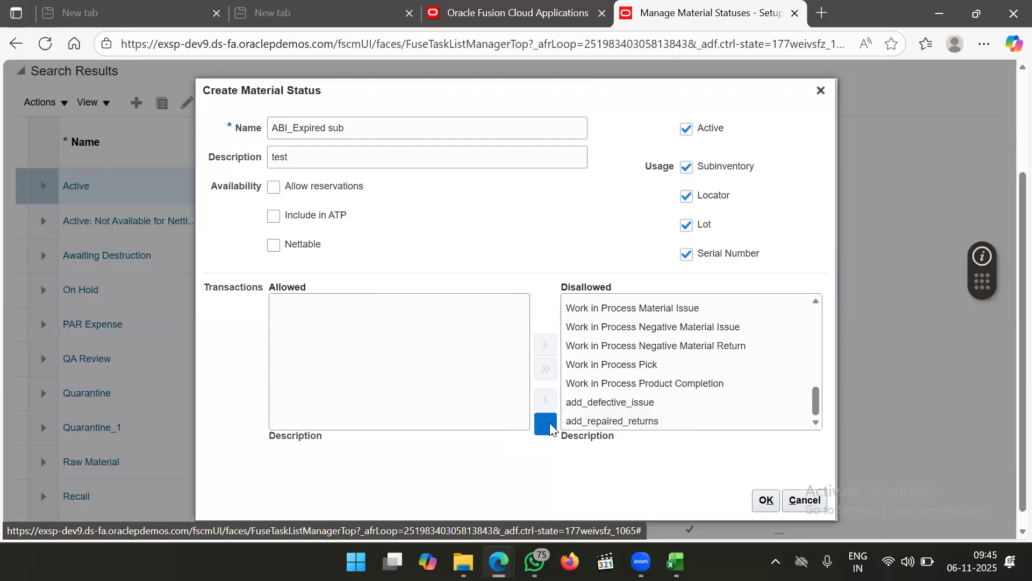
pyautogui.scroll(-2, 360, 383)
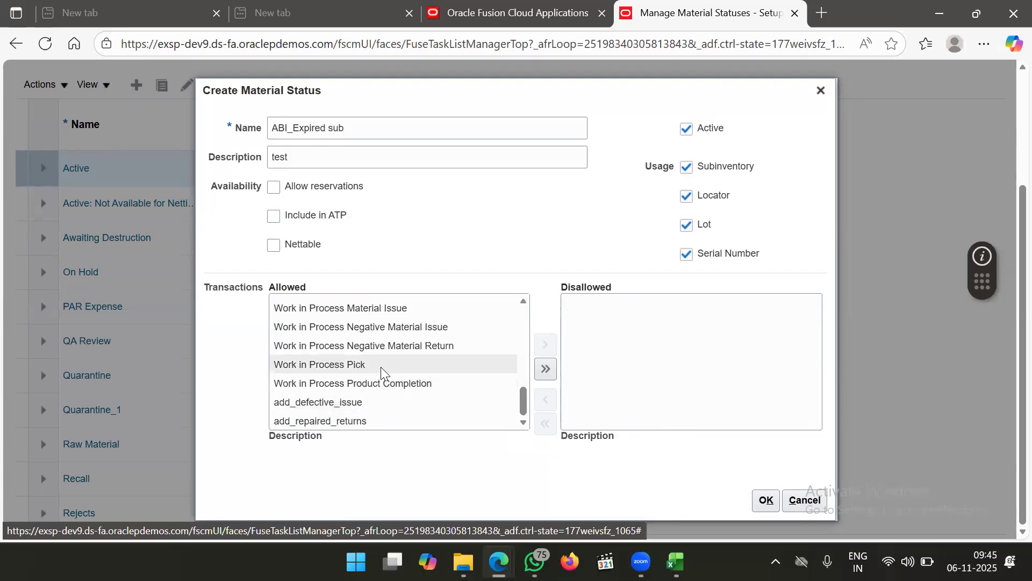
pyautogui.scroll(-1, 381, 367)
pyautogui.scroll(2, 381, 366)
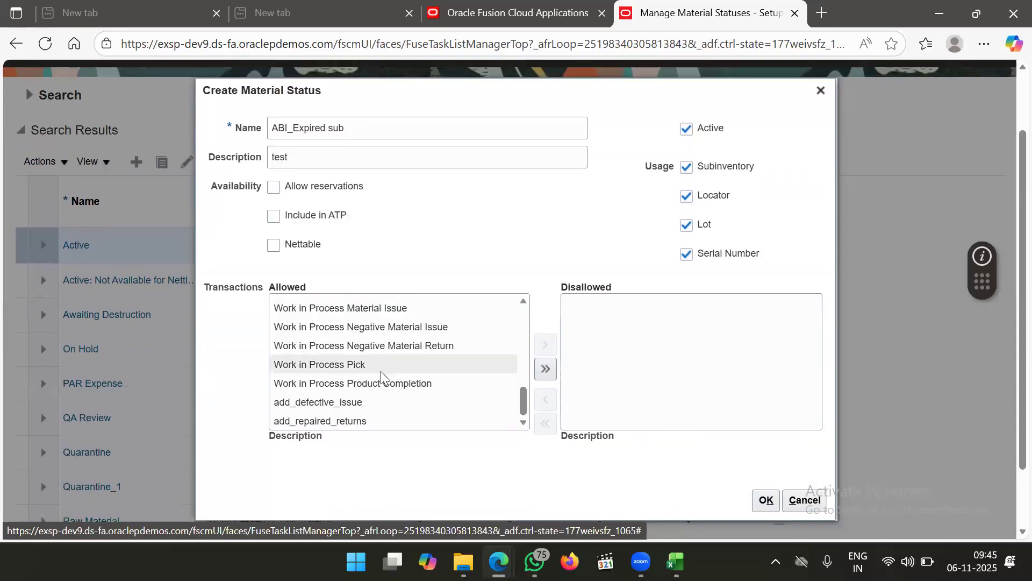
pyautogui.scroll(5, 380, 371)
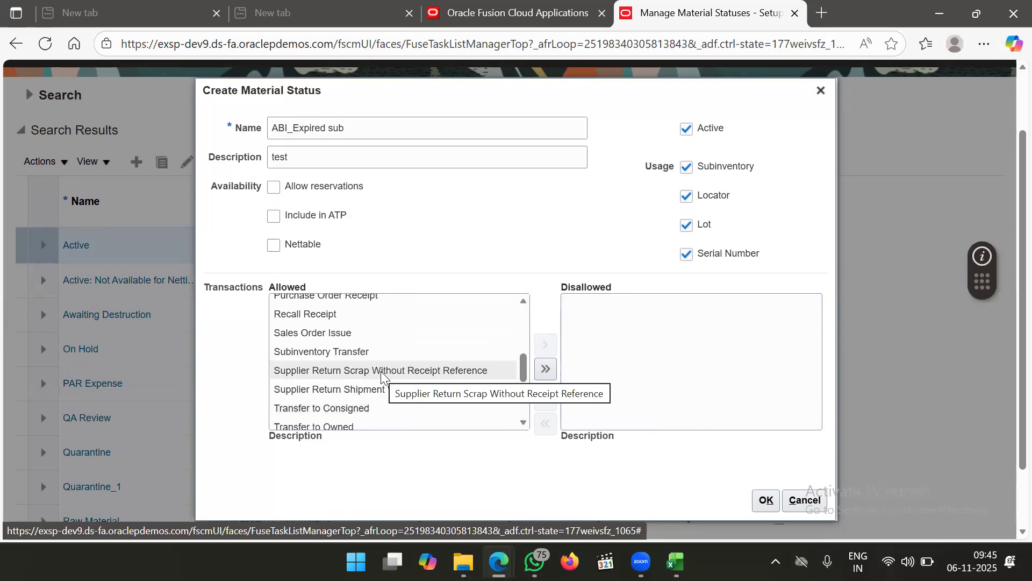
pyautogui.scroll(2, 389, 336)
pyautogui.scroll(4, 389, 336)
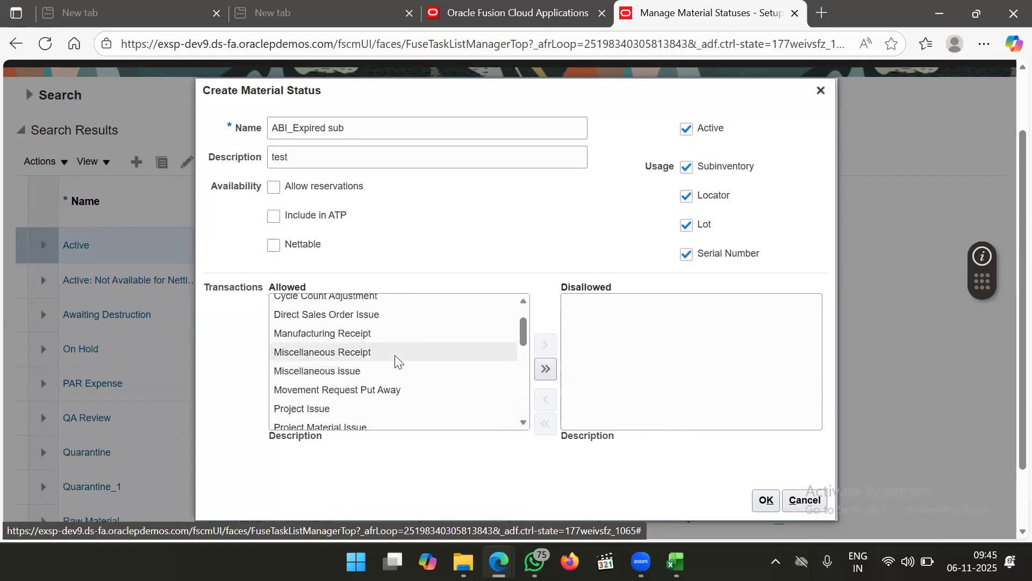
pyautogui.scroll(5, 395, 355)
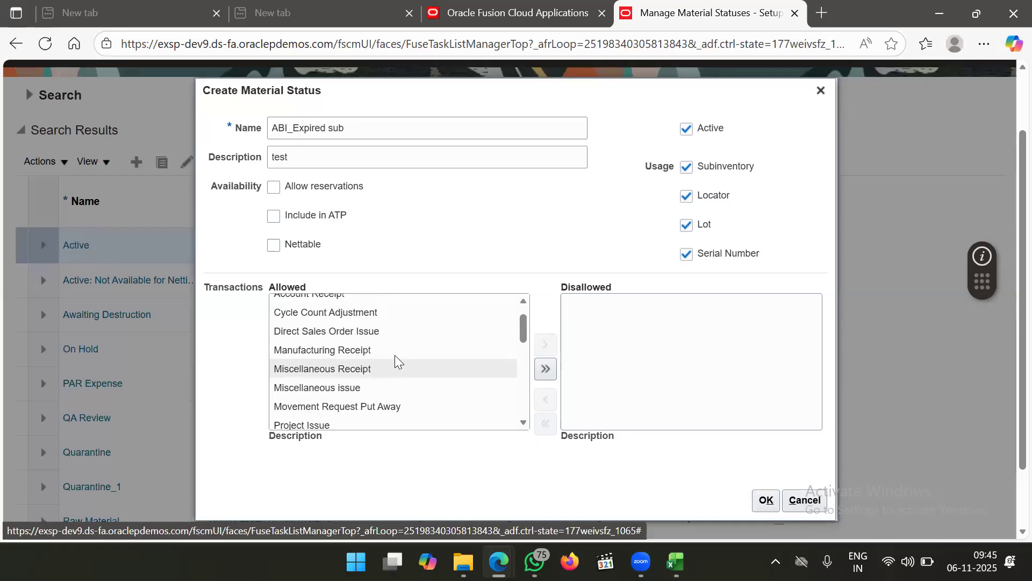
pyautogui.scroll(-8, 394, 355)
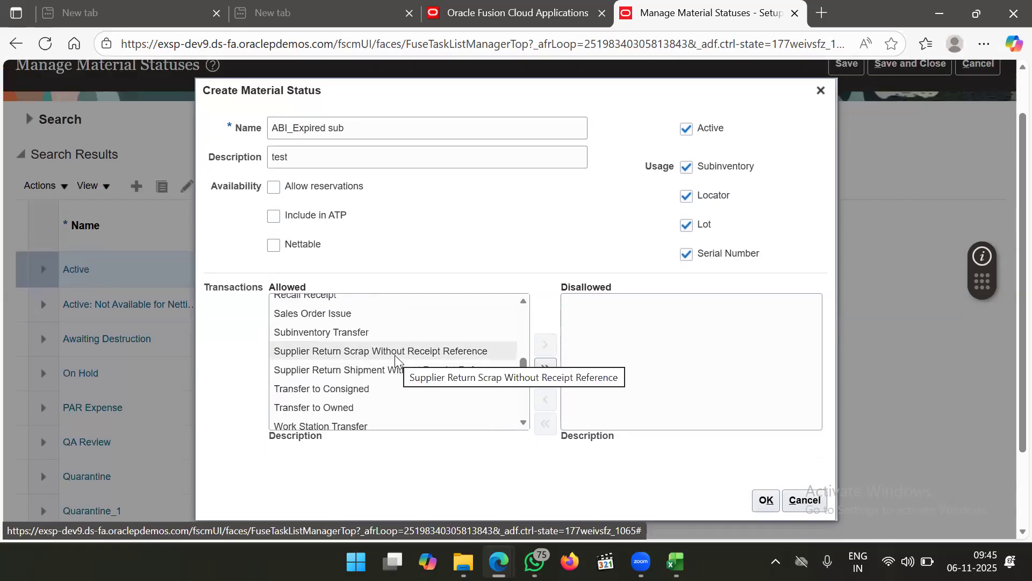
# Select Subinventory Transfer in the allowed transactions, after reading Transfer to Consigned's description
pyautogui.click(369, 332)
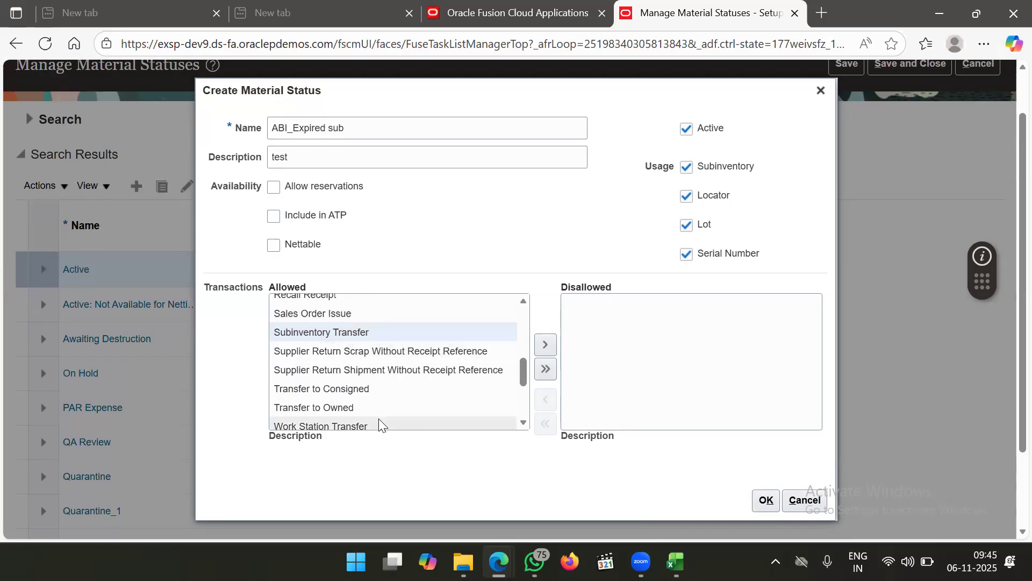
pyautogui.scroll(-1, 383, 403)
pyautogui.scroll(-6, 383, 404)
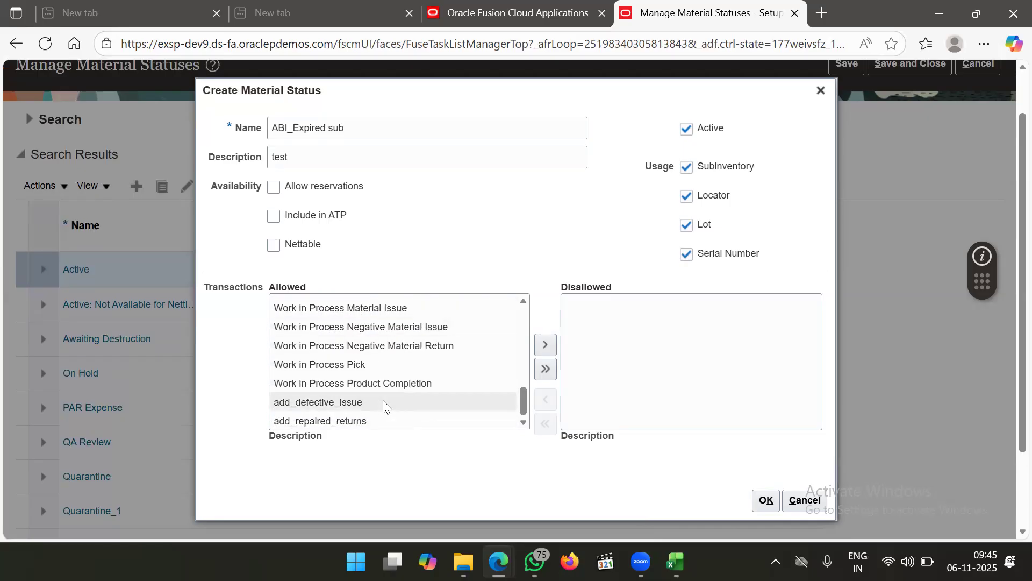
pyautogui.scroll(7, 383, 400)
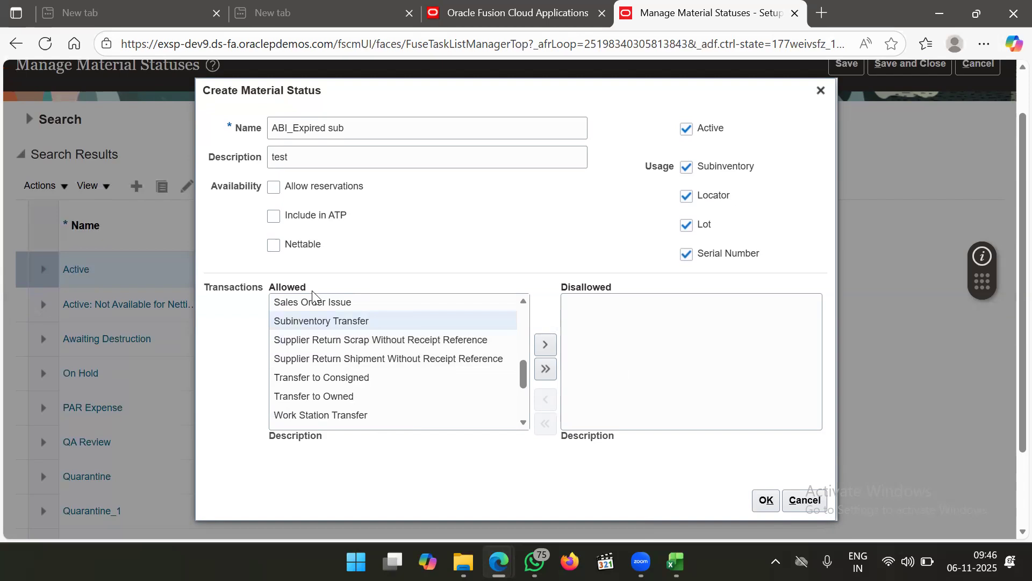
pyautogui.scroll(3, 355, 401)
pyautogui.scroll(-4, 355, 400)
pyautogui.scroll(-1, 355, 400)
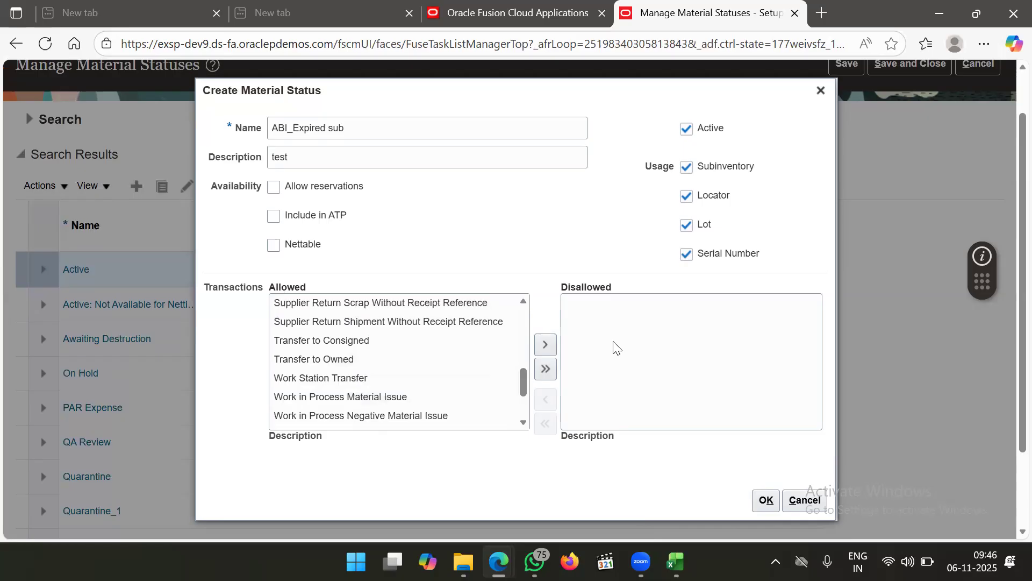
pyautogui.click(446, 349)
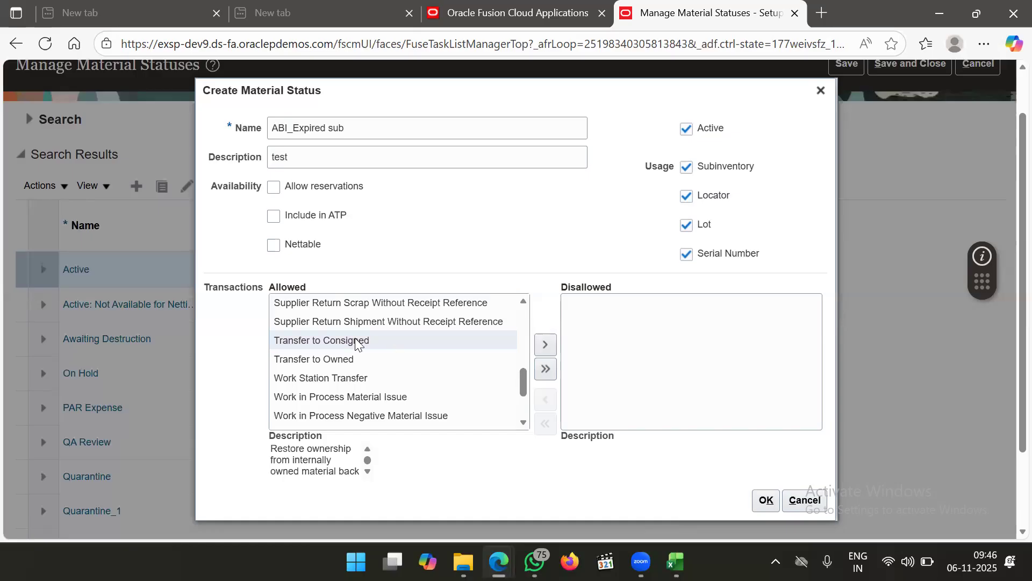
pyautogui.scroll(3, 390, 341)
pyautogui.scroll(-2, 357, 341)
pyautogui.scroll(1, 355, 340)
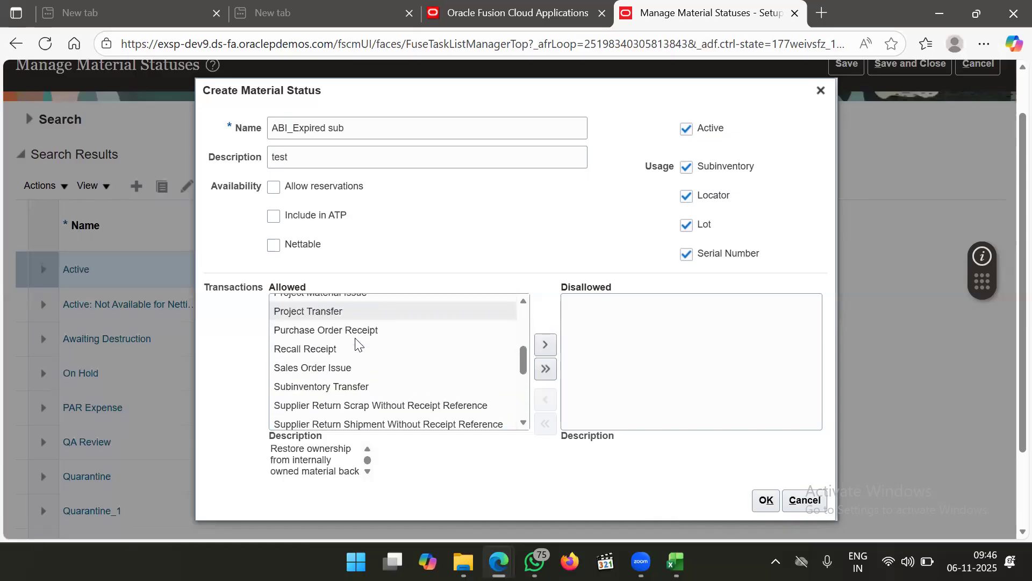
pyautogui.click(355, 394)
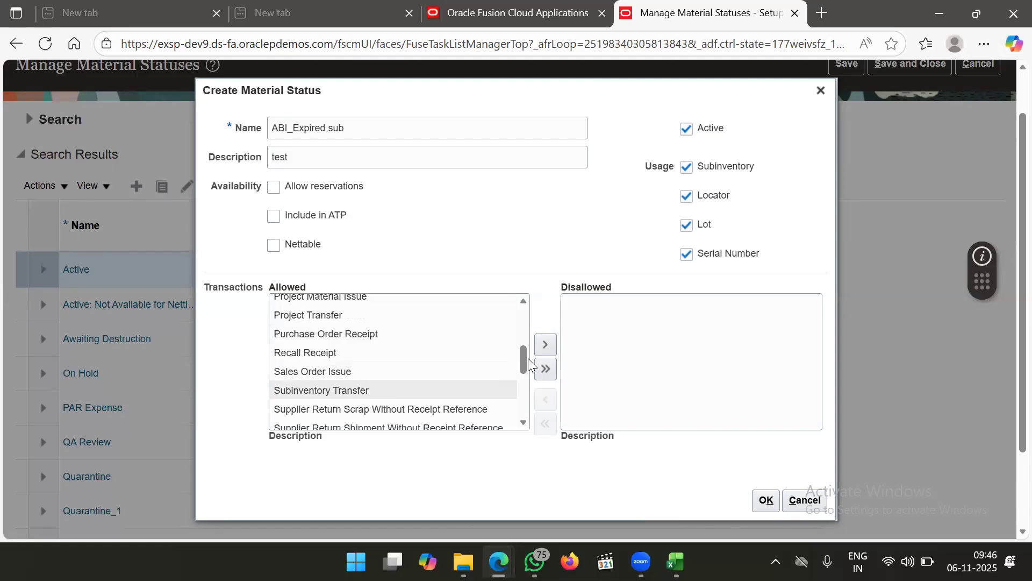
# Make Subinventory Transfer a disallowed transaction for ABI_Expired sub and try saving the status
pyautogui.click(545, 346)
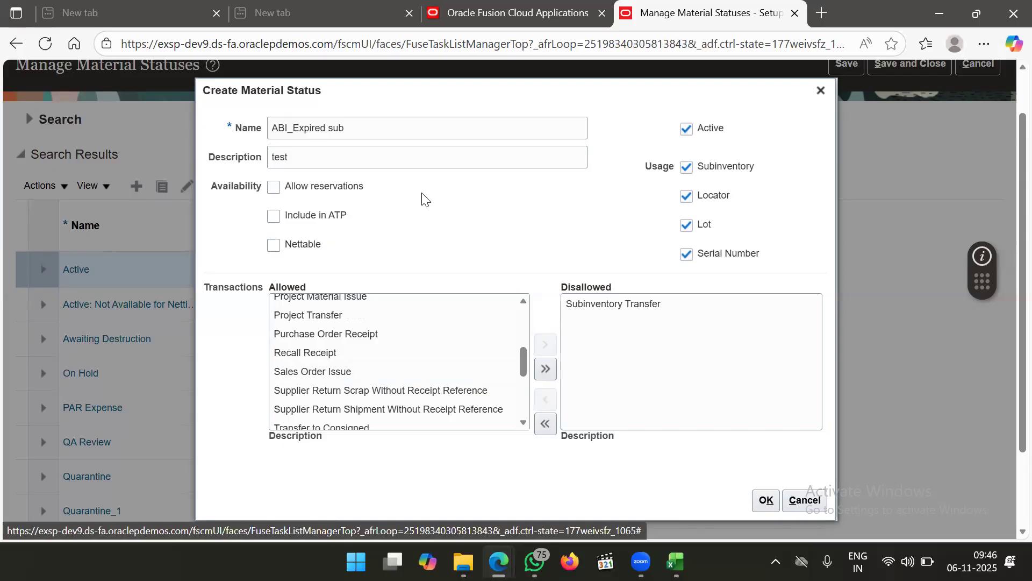
pyautogui.scroll(1, 422, 196)
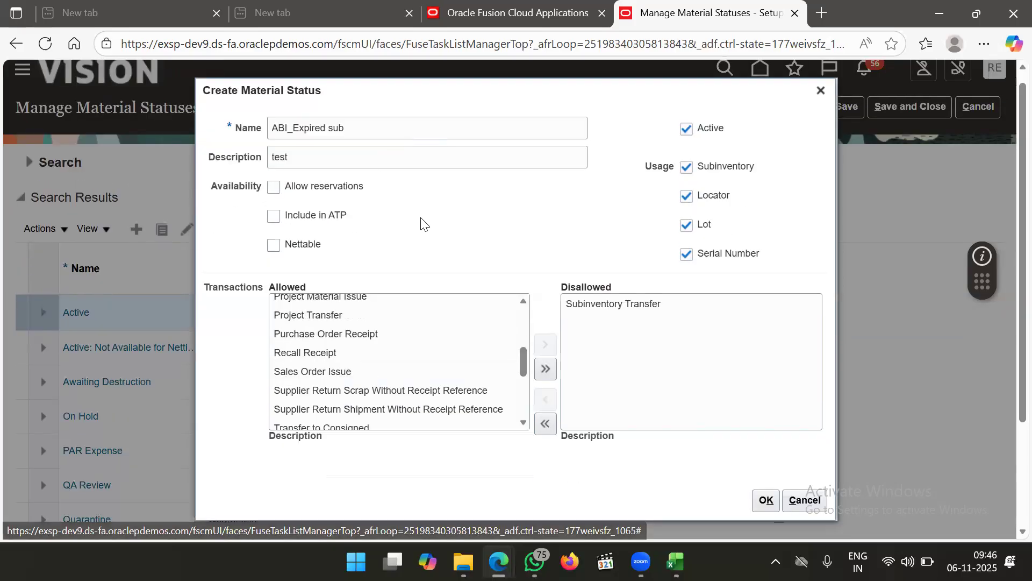
pyautogui.scroll(-1, 424, 223)
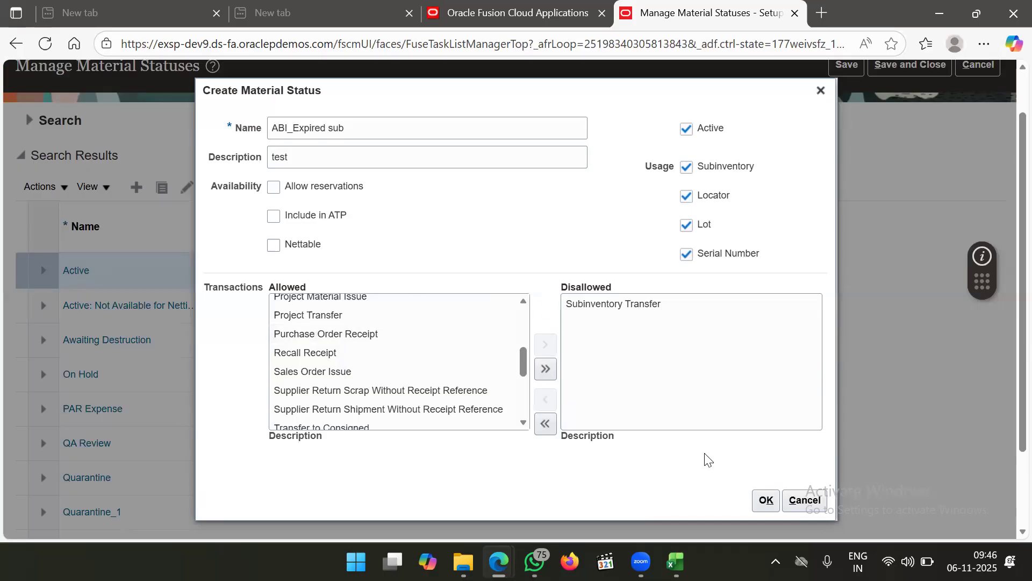
pyautogui.click(765, 500)
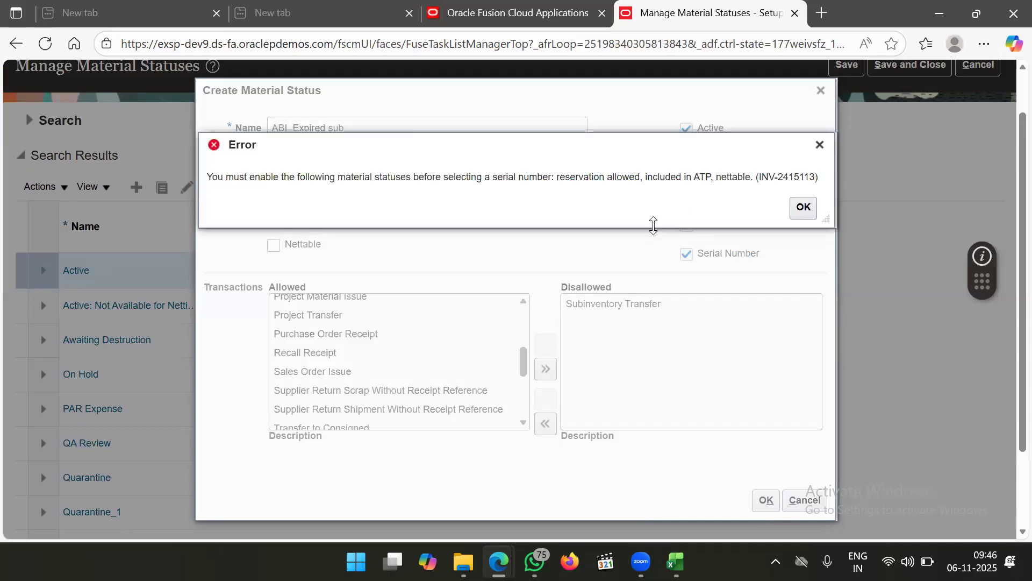
# Clear the INV-2415113 error, enable Allow reservations, Include in ATP and Nettable, then save ABI_Expired sub
pyautogui.click(803, 208)
pyautogui.click(273, 187)
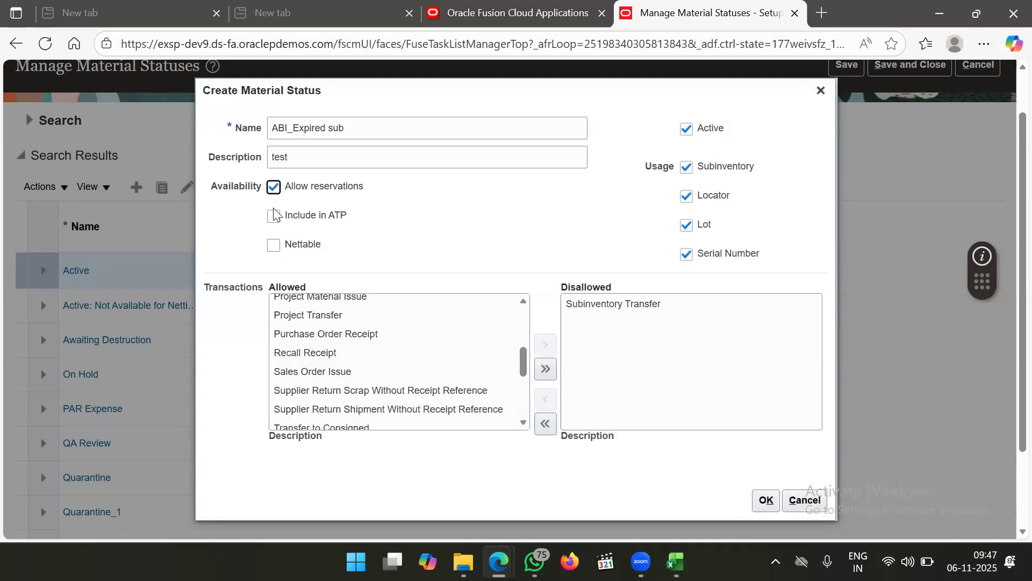
pyautogui.click(274, 215)
pyautogui.click(274, 246)
pyautogui.click(764, 500)
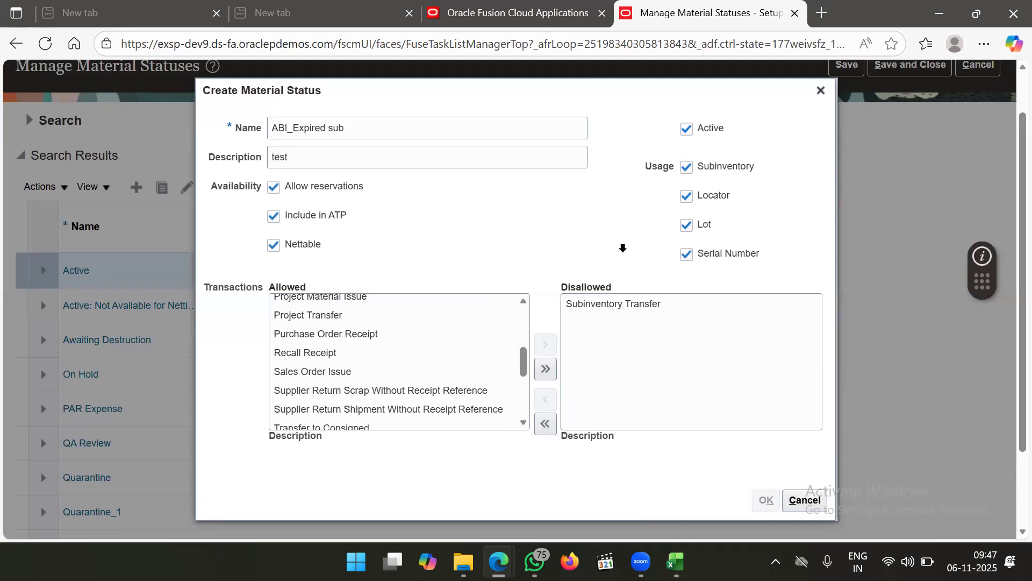
pyautogui.scroll(-1, 579, 204)
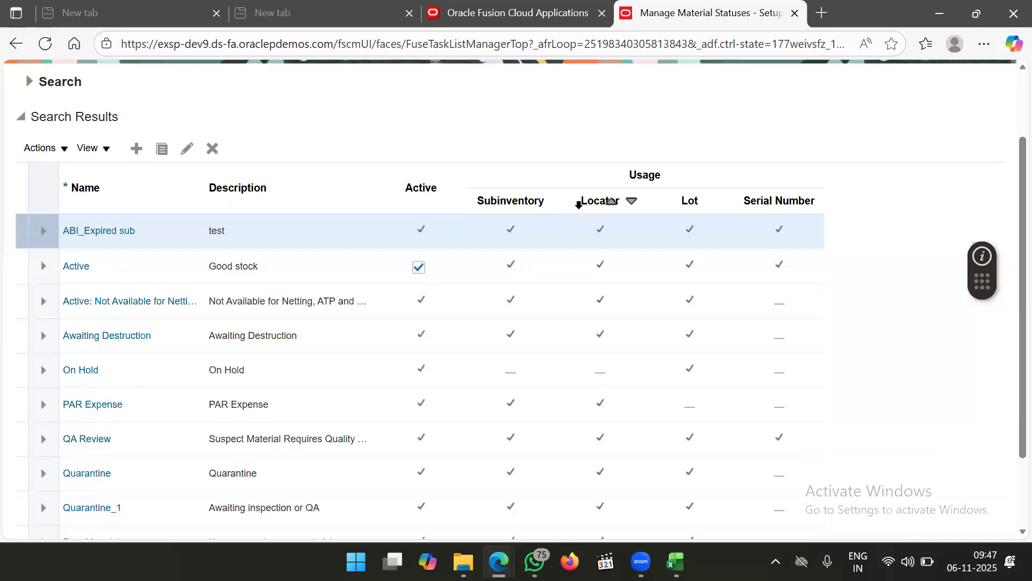
# Save the material statuses and close the task
pyautogui.scroll(1, 581, 207)
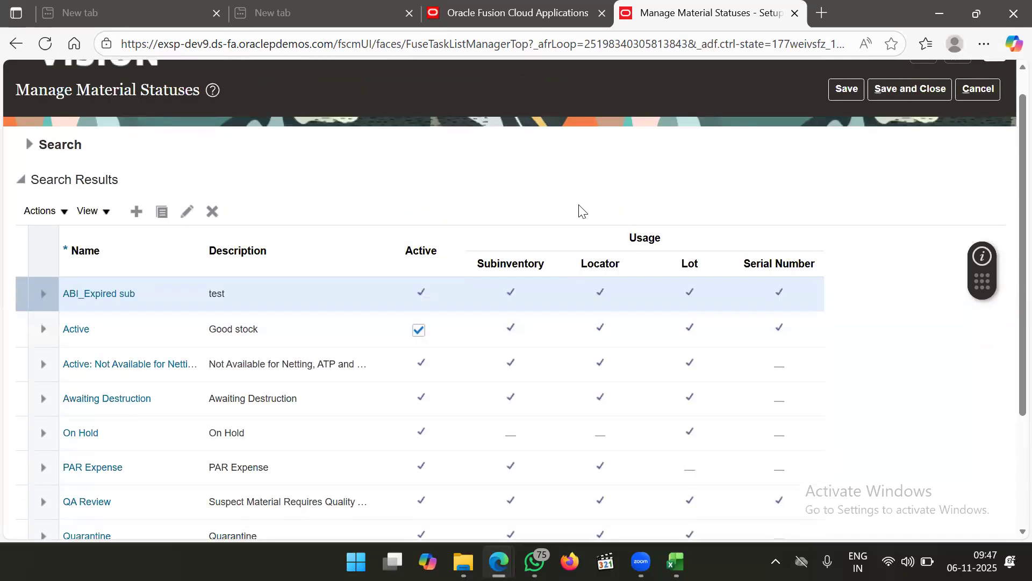
pyautogui.scroll(-1, 582, 212)
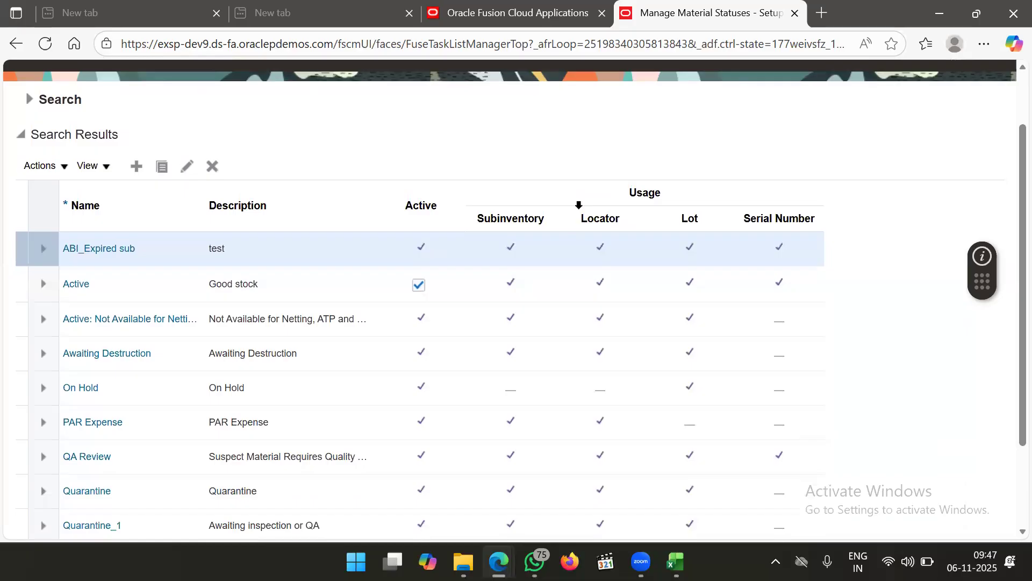
pyautogui.scroll(2, 578, 205)
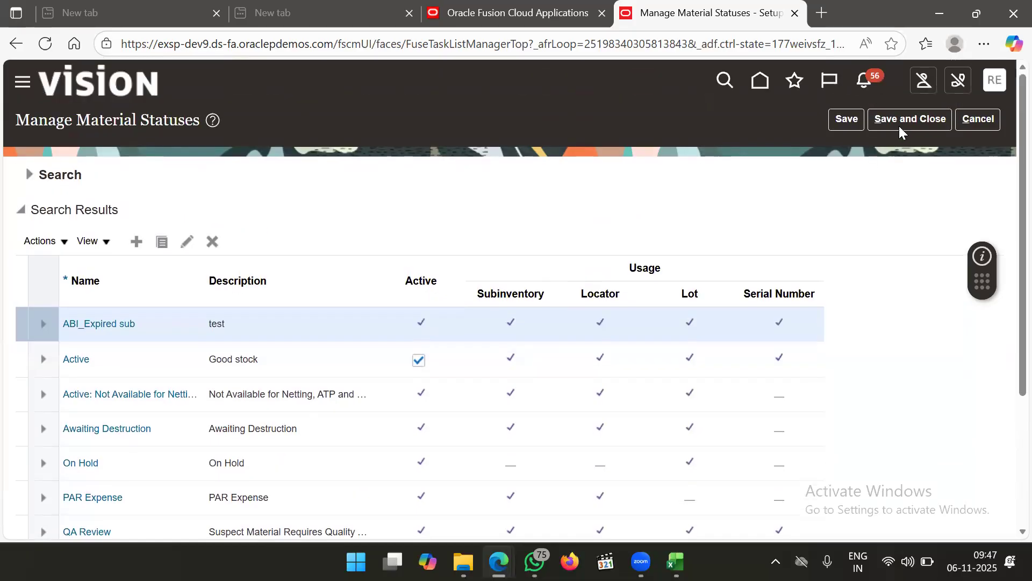
pyautogui.click(925, 119)
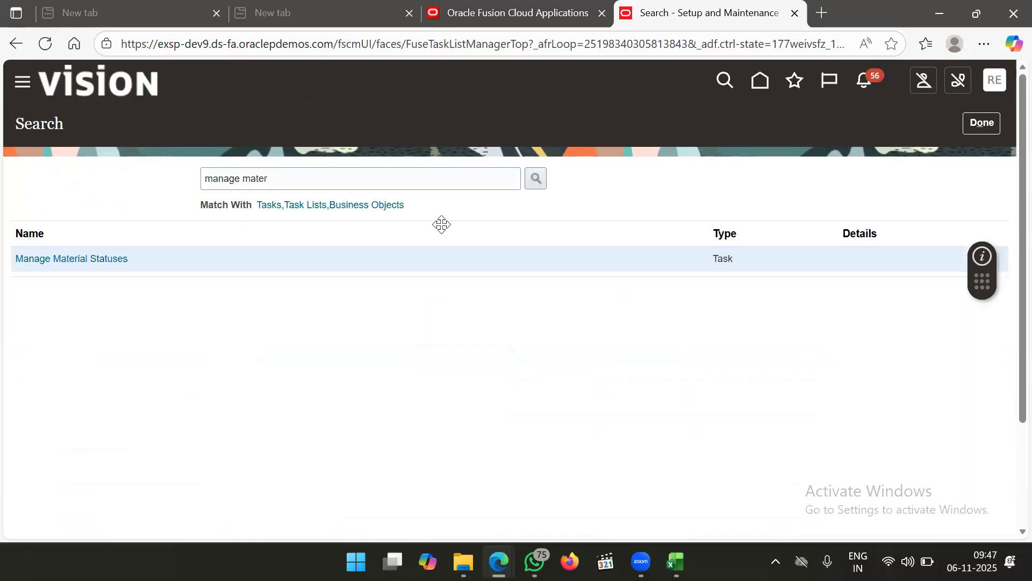
# Reopen Manage Material Statuses to check ABI_Expired sub, then leave without changes
pyautogui.click(95, 259)
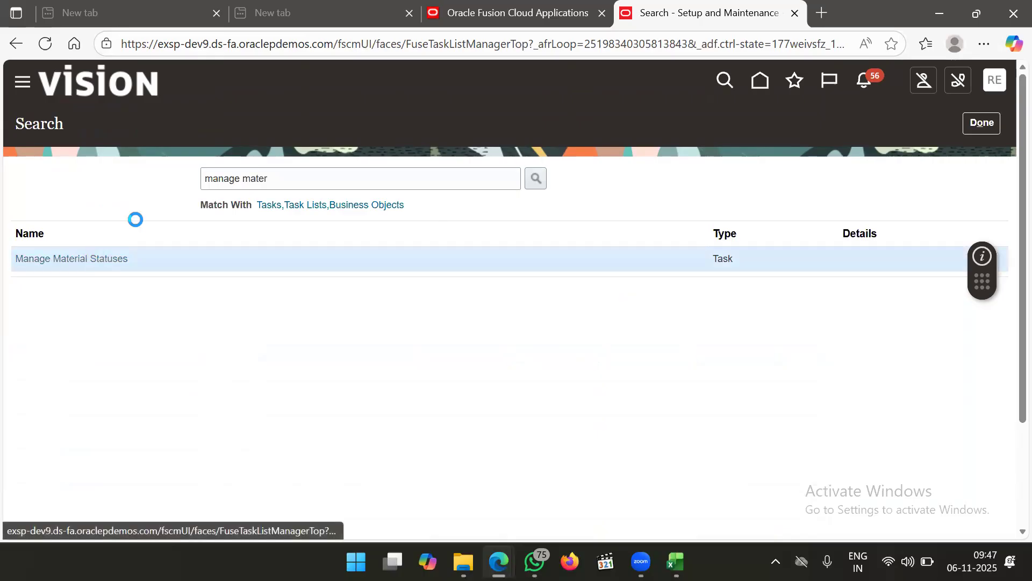
pyautogui.scroll(-1, 286, 240)
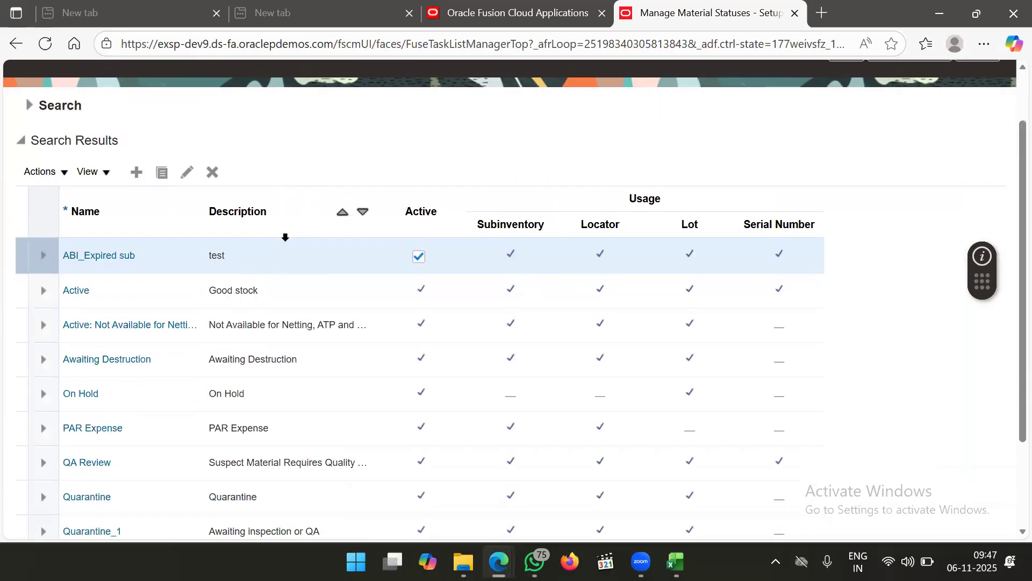
pyautogui.scroll(1, 371, 180)
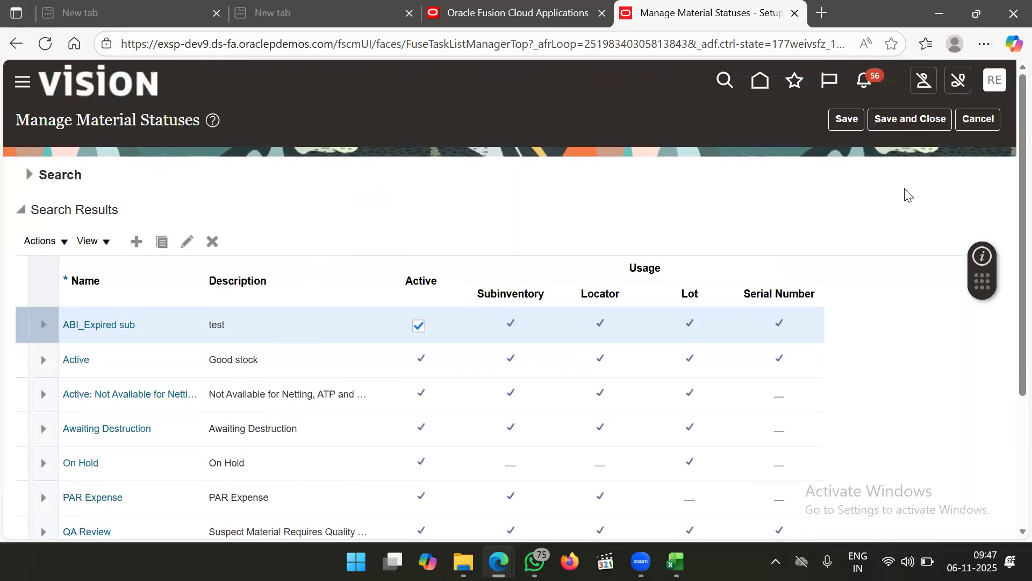
pyautogui.click(978, 129)
# Search tasks for 'manage sub' and start a new subinventory for organization 6002
pyautogui.click(372, 184)
pyautogui.press('BackSpace')
pyautogui.press('BackSpace')
pyautogui.press('BackSpace')
pyautogui.press('BackSpace')
pyautogui.press('BackSpace')
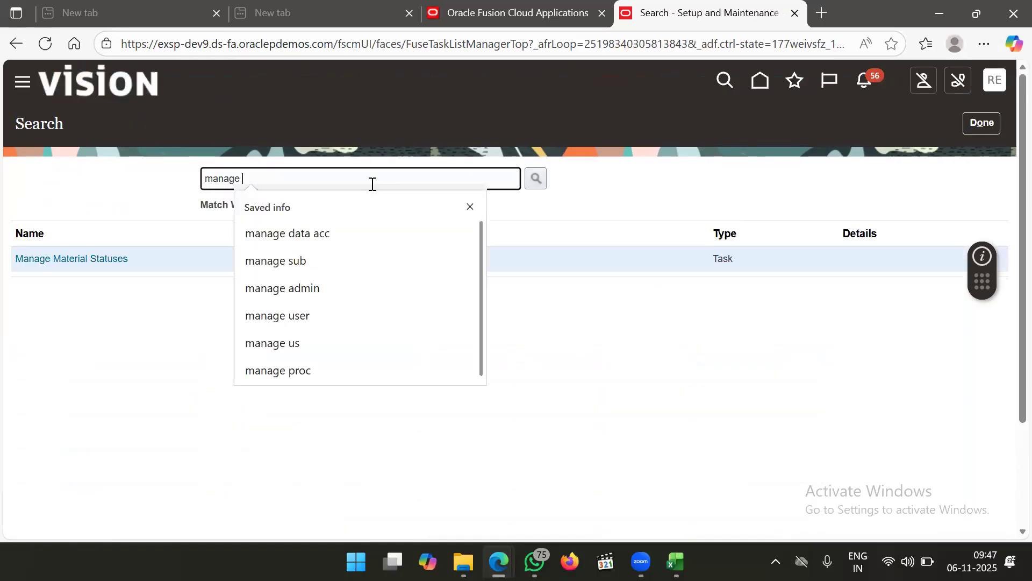
pyautogui.write('sub')
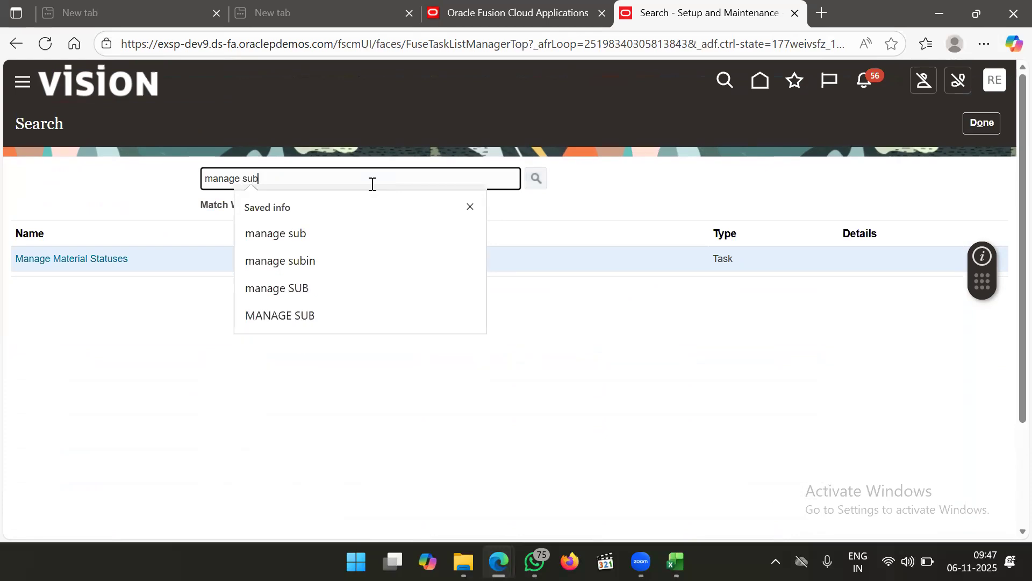
pyautogui.press('Return')
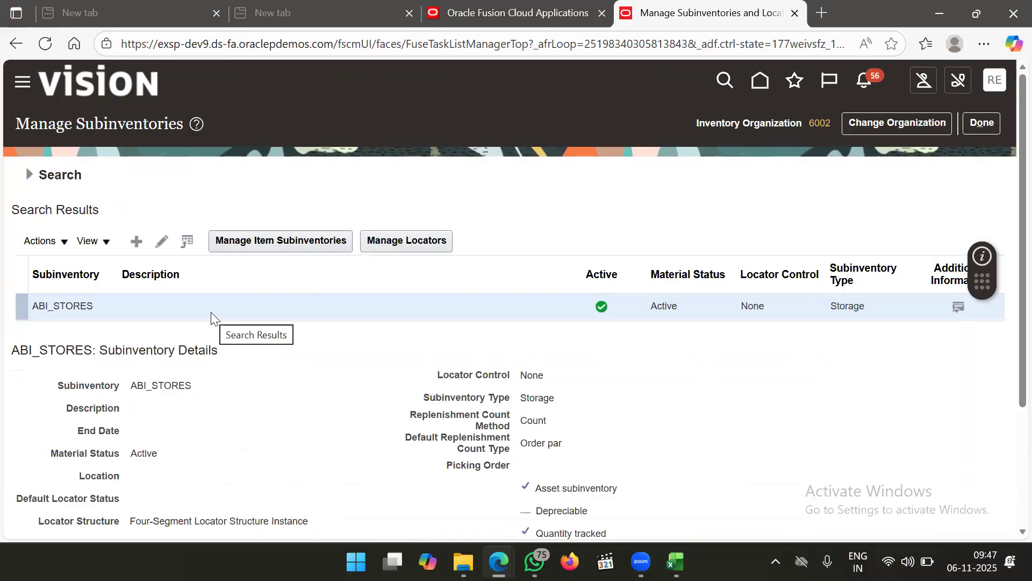
pyautogui.click(135, 243)
# Name the subinventory ABI_DAMAGE with description ABI_DAMAGE and material status ABI_Expired sub
pyautogui.click(206, 211)
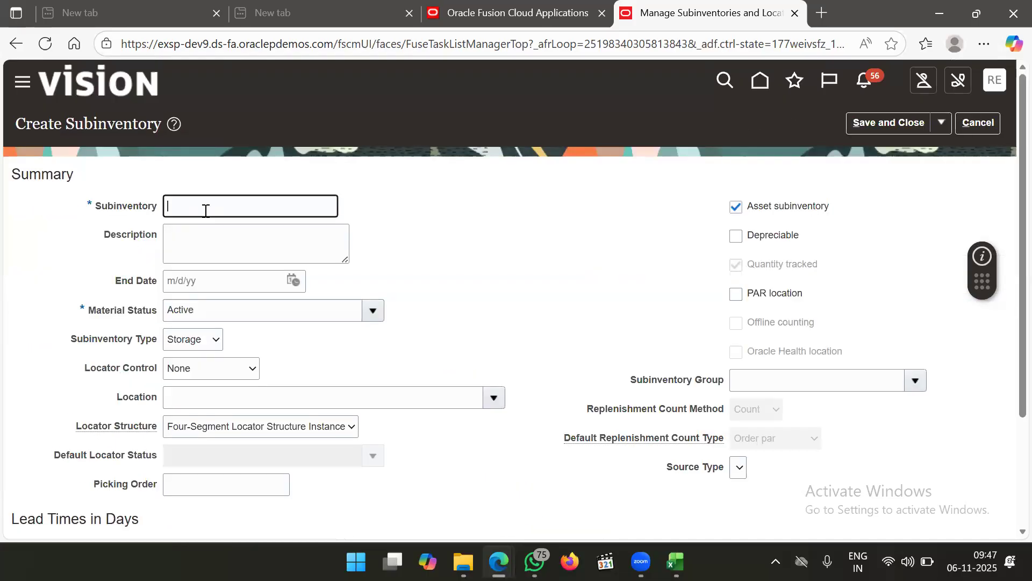
pyautogui.write('ABI_DAMAGE')
pyautogui.moveTo(238, 207); pyautogui.dragTo(120, 202)
pyautogui.hotkey('ctrl', 'c')
pyautogui.click(223, 238)
pyautogui.hotkey('ctrl', 'v')
pyautogui.click(246, 311)
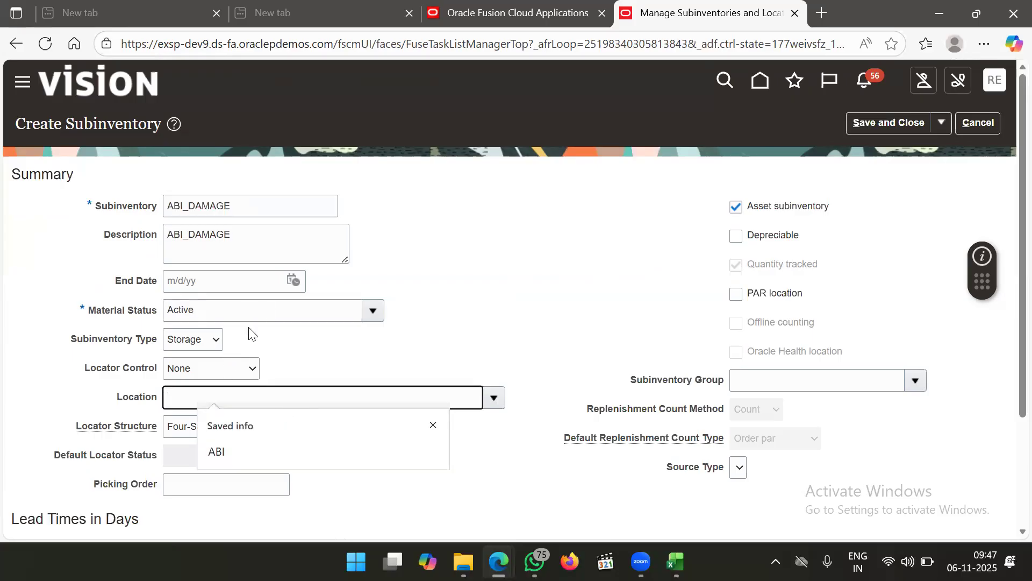
pyautogui.doubleClick(183, 310)
pyautogui.write('ABI')
pyautogui.press('Tab')
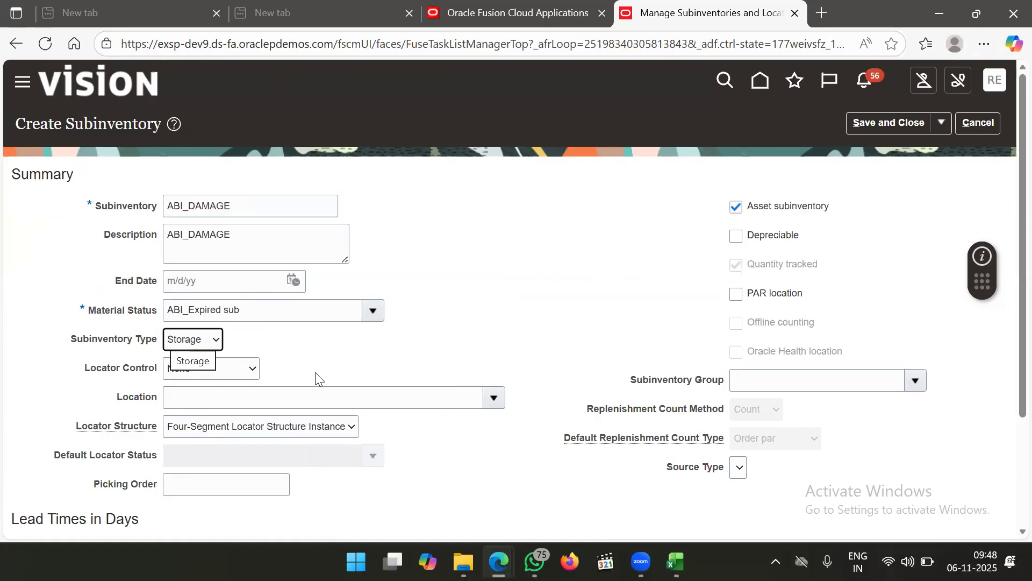
# Save the ABI_DAMAGE subinventory, acknowledge the confirmation, and finish managing subinventories
pyautogui.scroll(-3, 360, 350)
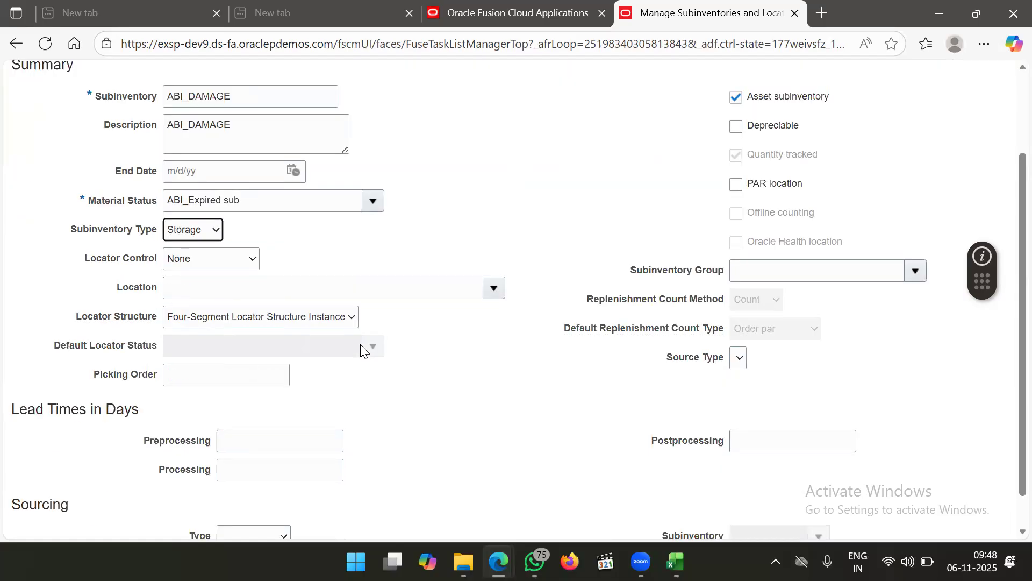
pyautogui.scroll(2, 360, 351)
pyautogui.scroll(-1, 653, 212)
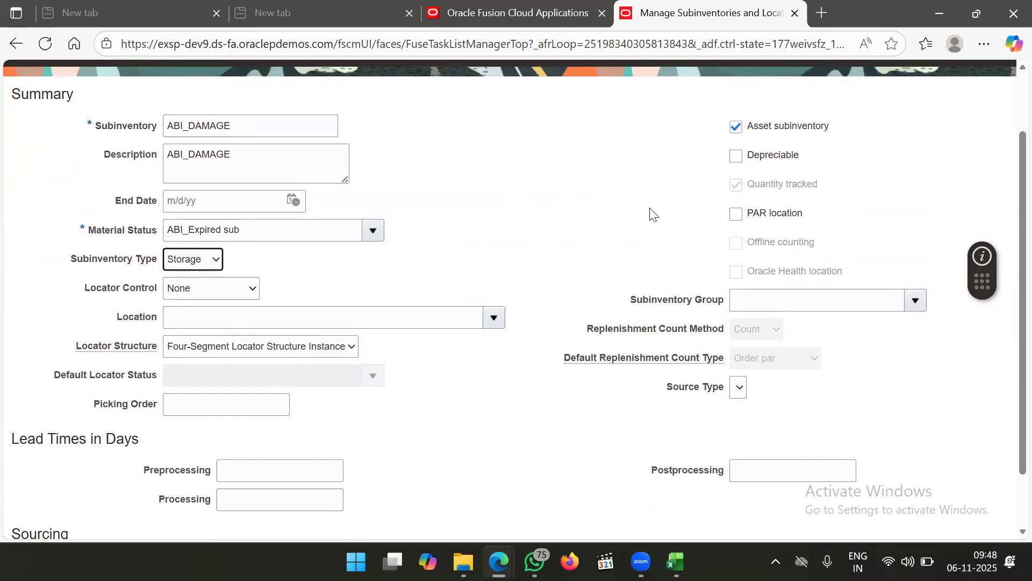
pyautogui.scroll(2, 656, 212)
pyautogui.click(891, 123)
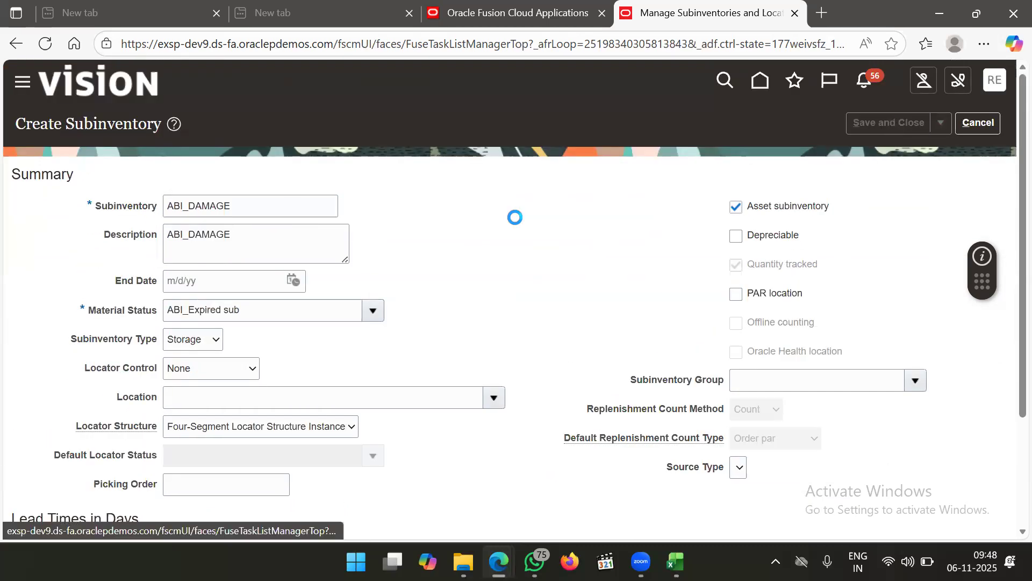
pyautogui.click(549, 216)
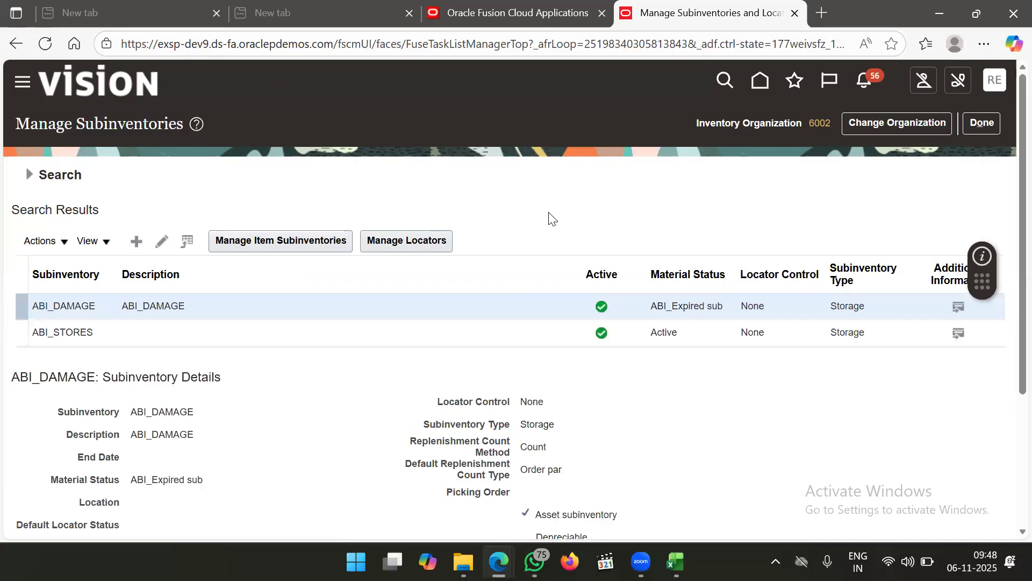
pyautogui.click(983, 124)
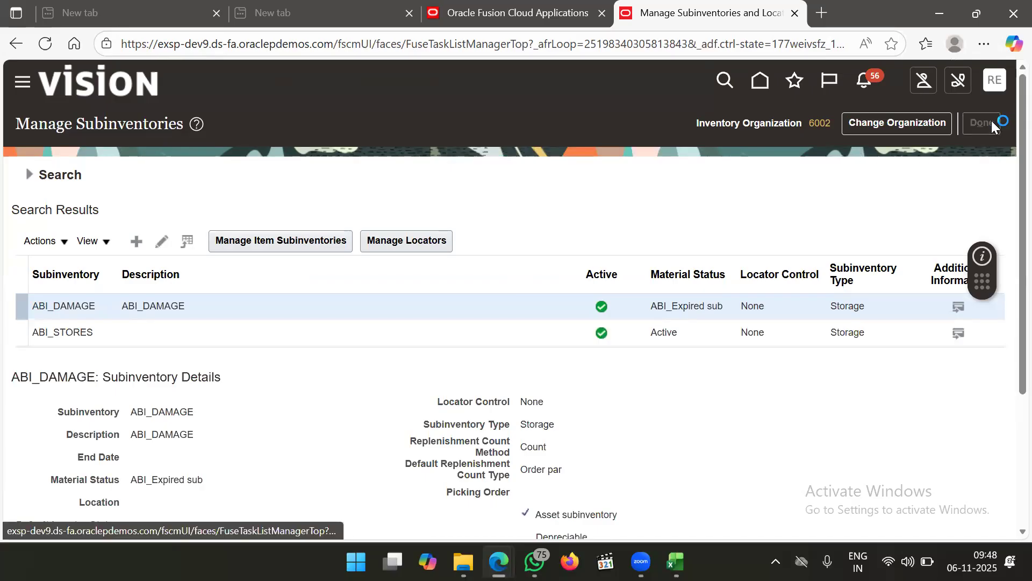
# Go to the classic Inventory Management work area for 6002 and show its task list
pyautogui.click(22, 82)
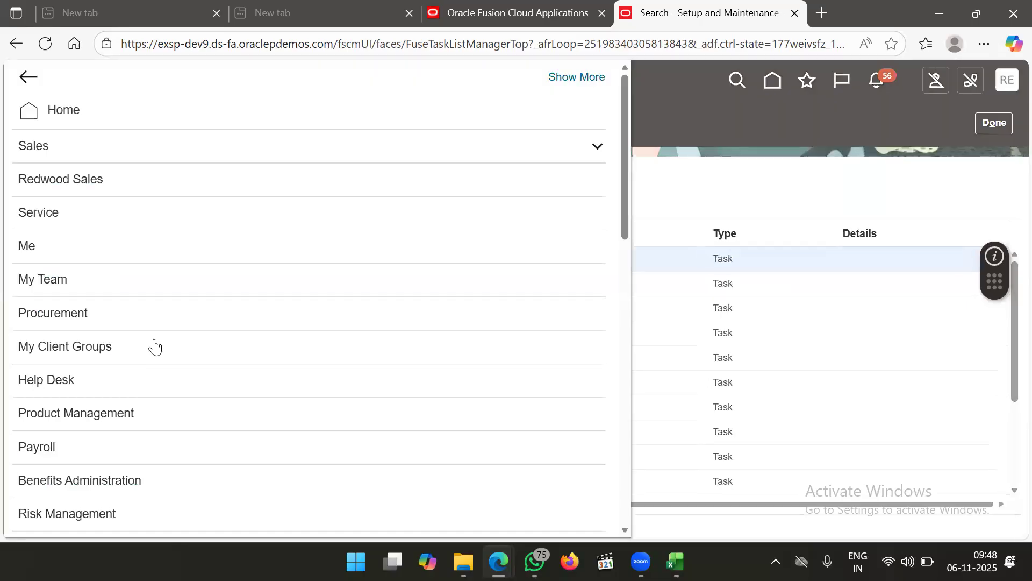
pyautogui.scroll(-12, 155, 346)
pyautogui.scroll(4, 154, 346)
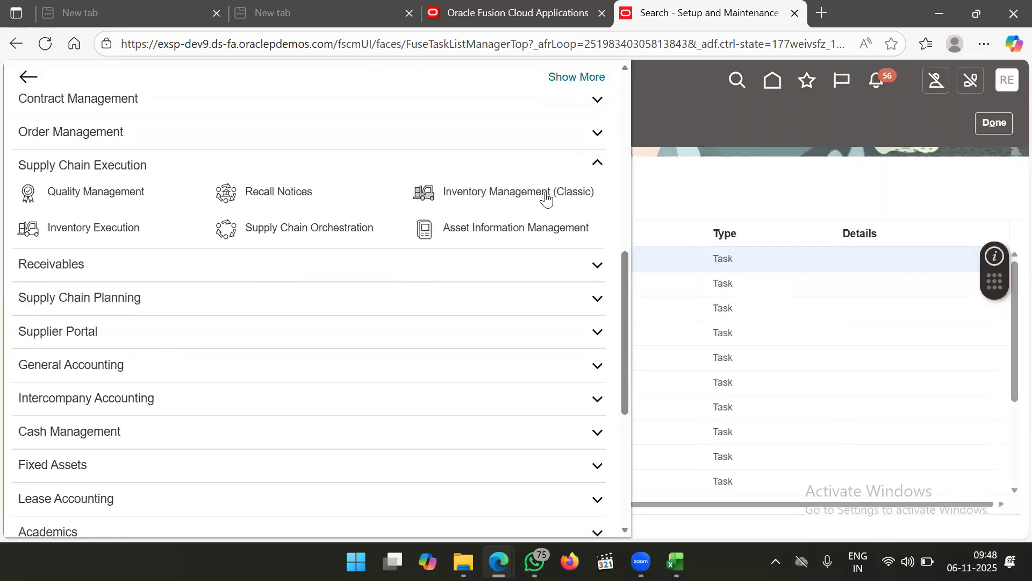
pyautogui.click(546, 200)
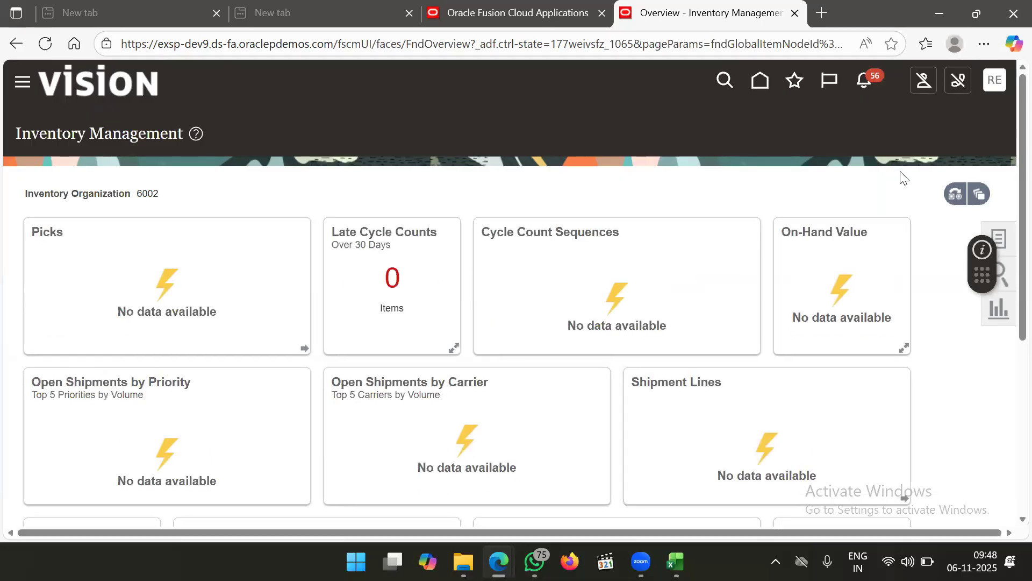
pyautogui.click(1005, 235)
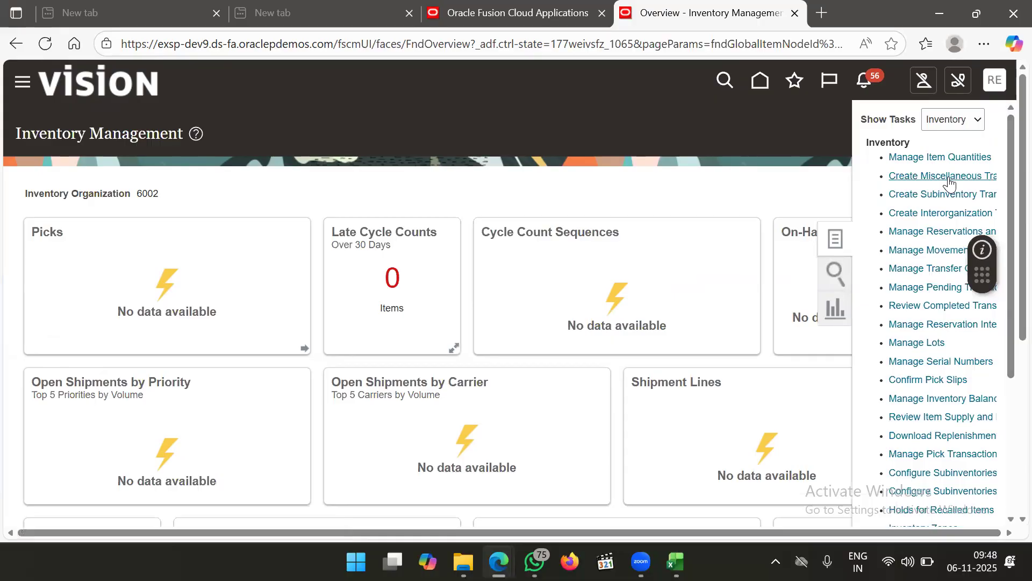
pyautogui.click(948, 176)
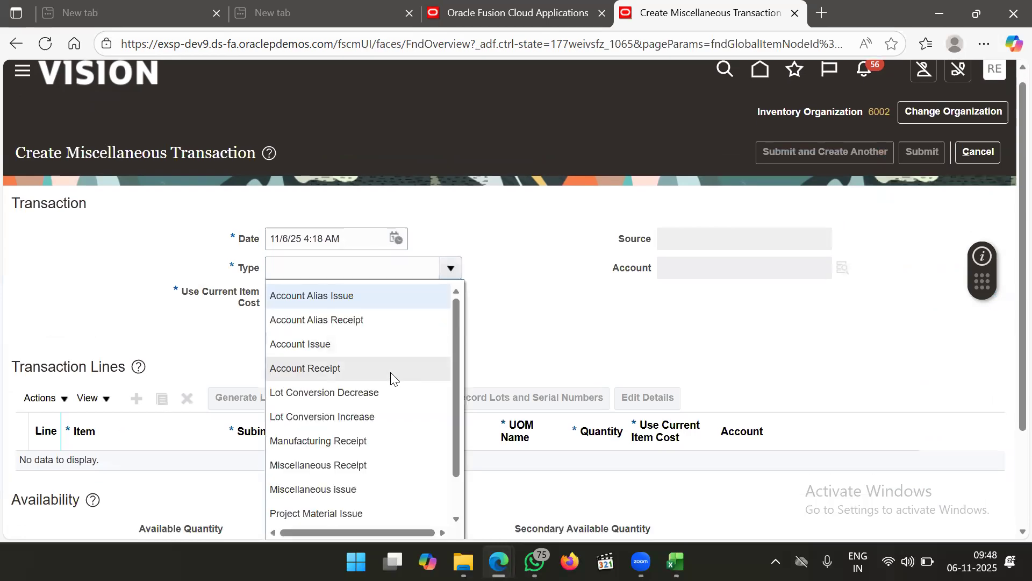
pyautogui.scroll(-3, 392, 376)
pyautogui.scroll(3, 392, 376)
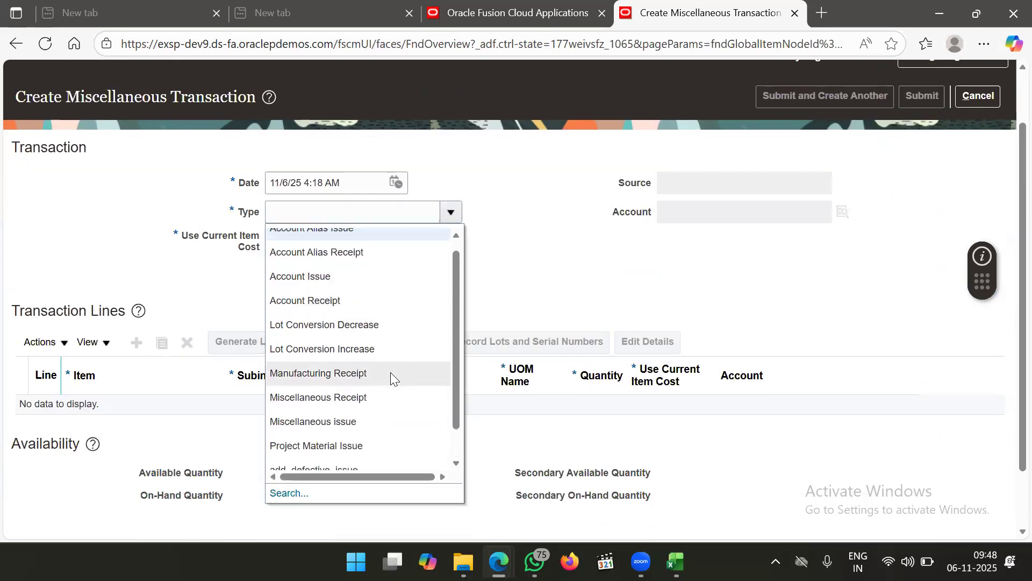
pyautogui.scroll(-3, 392, 376)
pyautogui.scroll(-1, 392, 376)
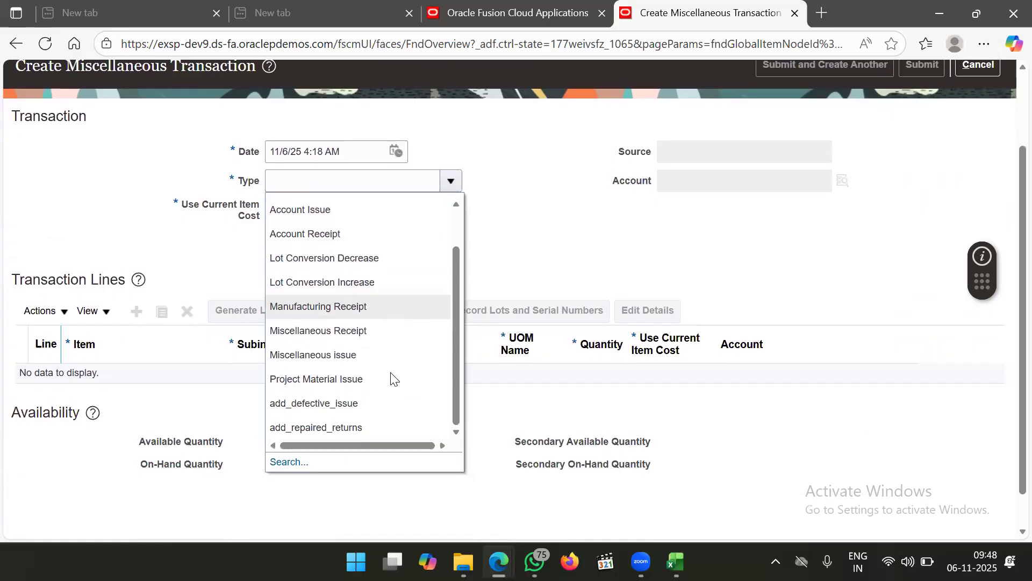
pyautogui.click(291, 464)
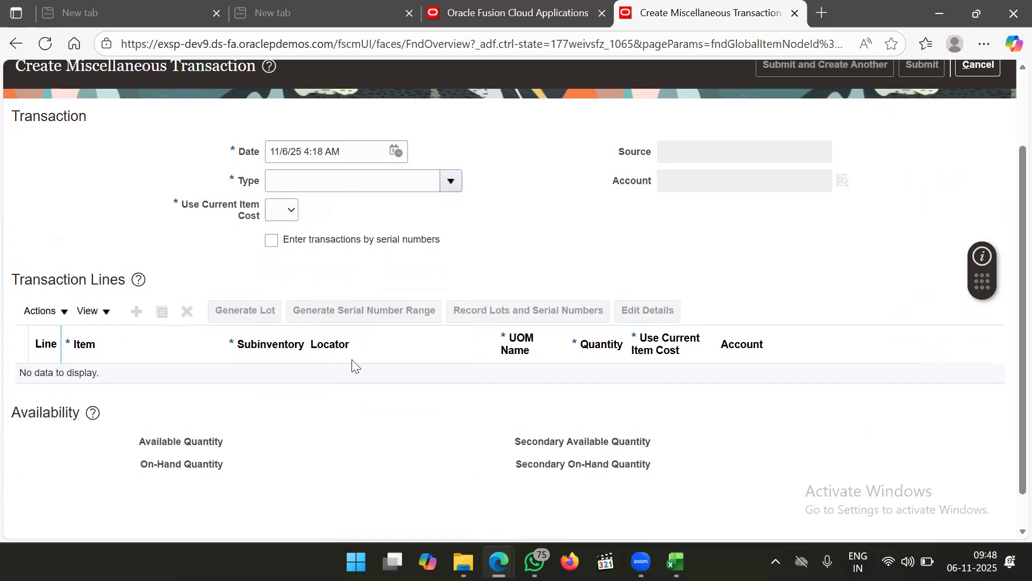
pyautogui.click(602, 321)
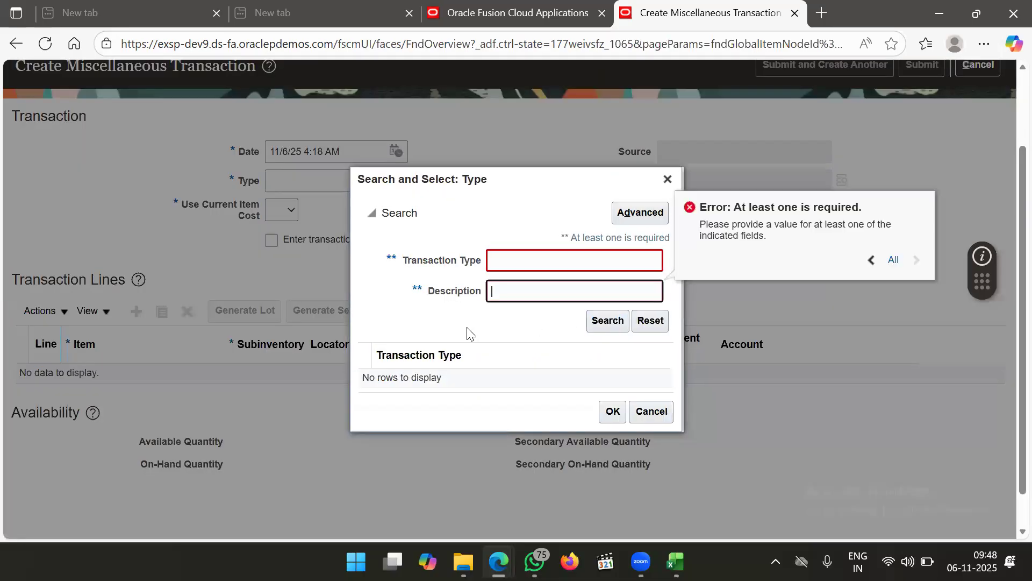
pyautogui.click(549, 264)
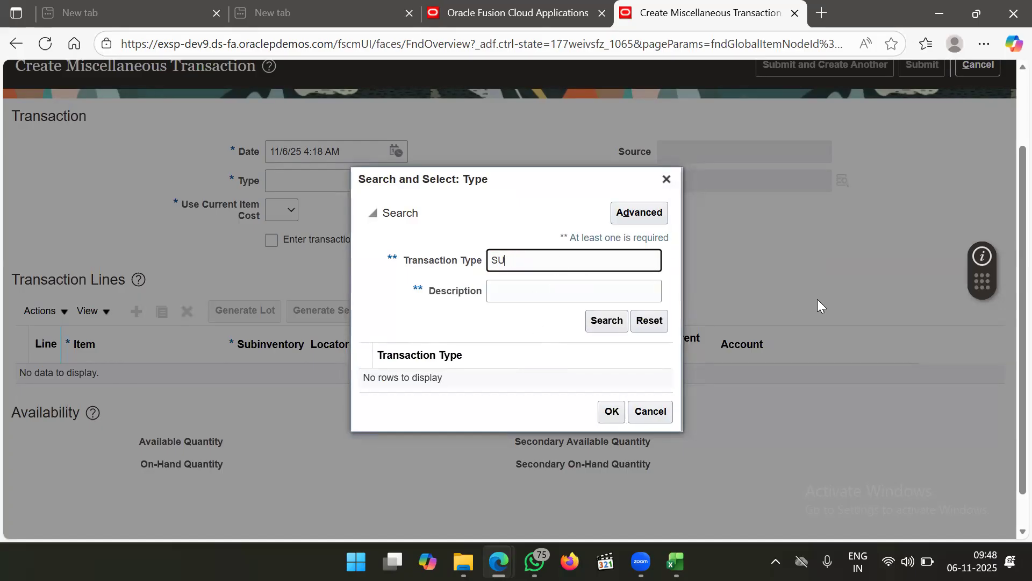
pyautogui.click(667, 179)
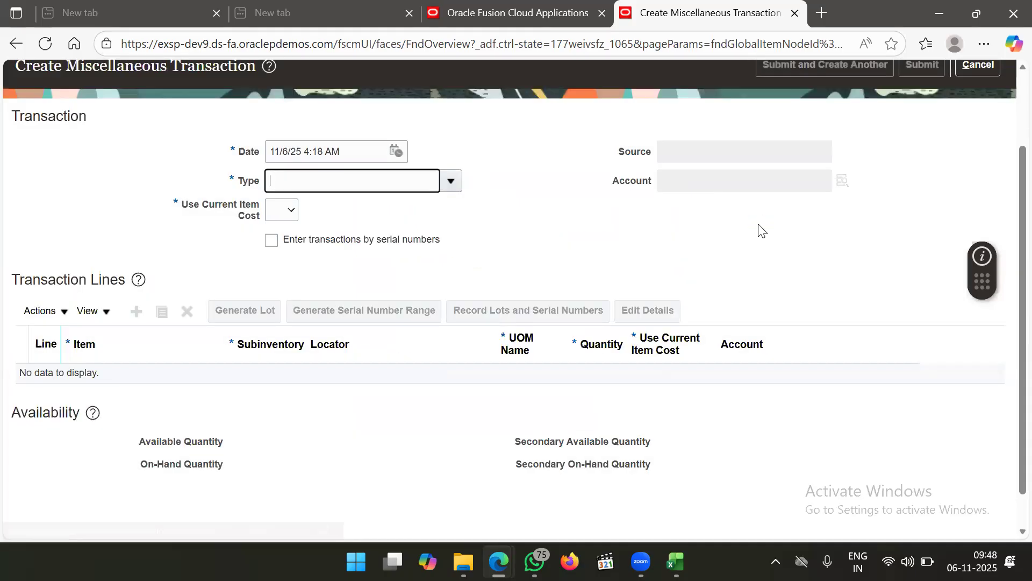
pyautogui.scroll(2, 760, 230)
pyautogui.click(984, 146)
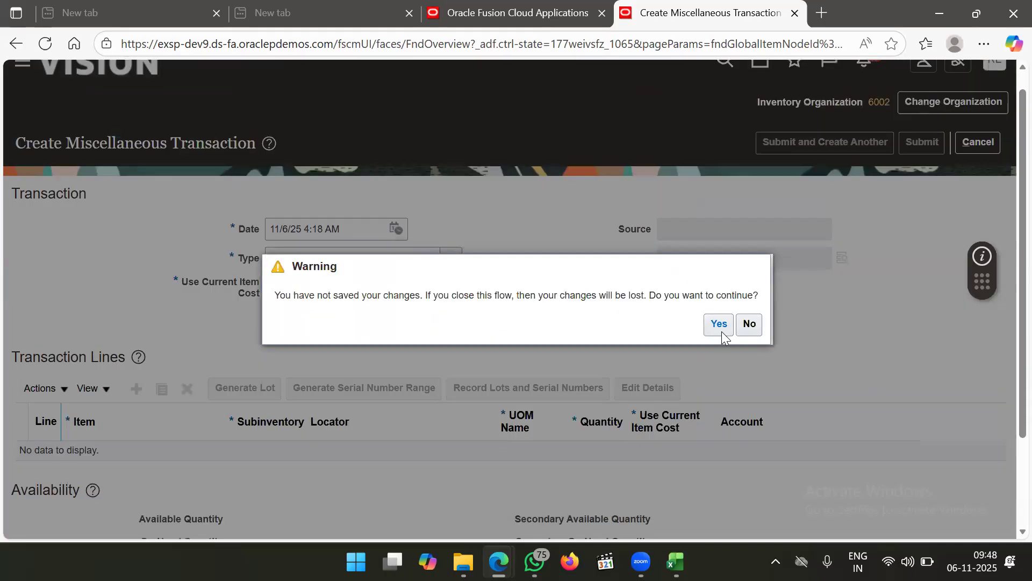
pyautogui.click(711, 329)
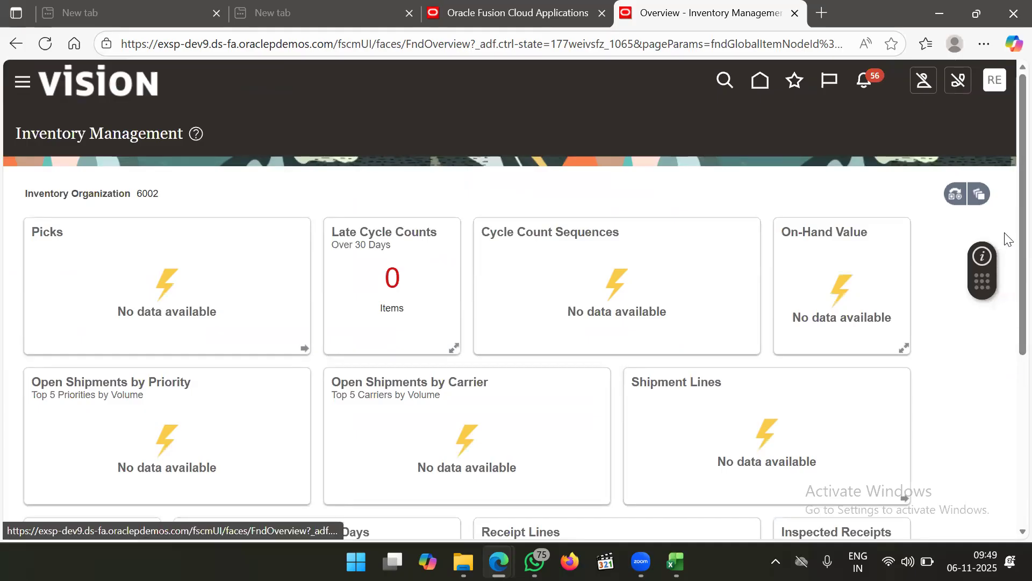
pyautogui.click(1003, 235)
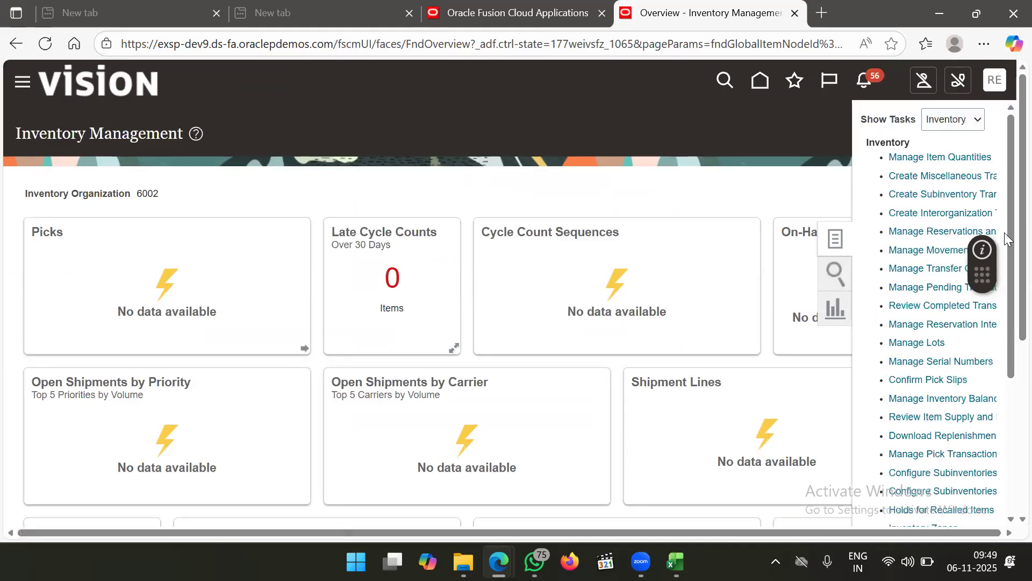
pyautogui.click(949, 194)
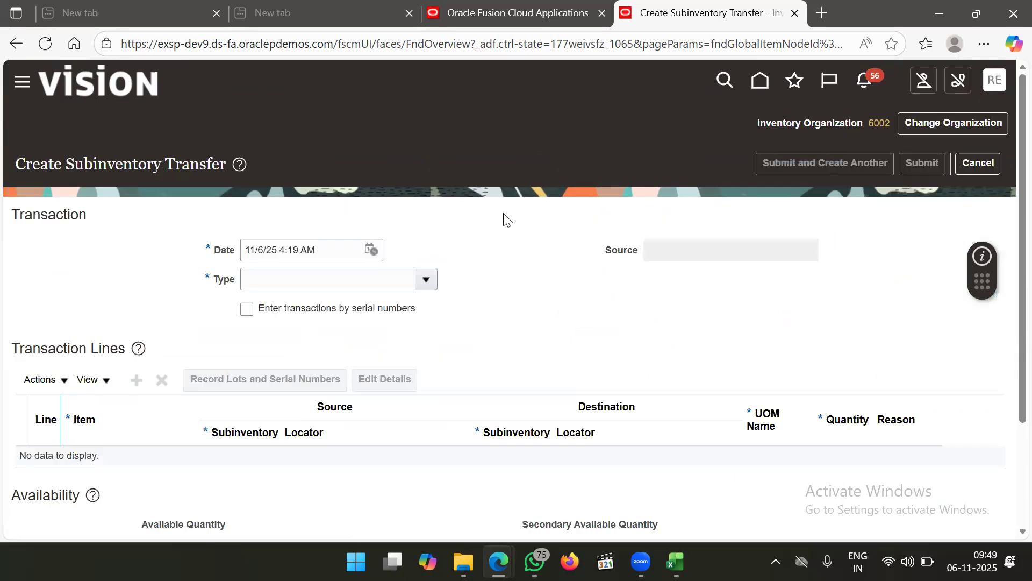
pyautogui.click(359, 281)
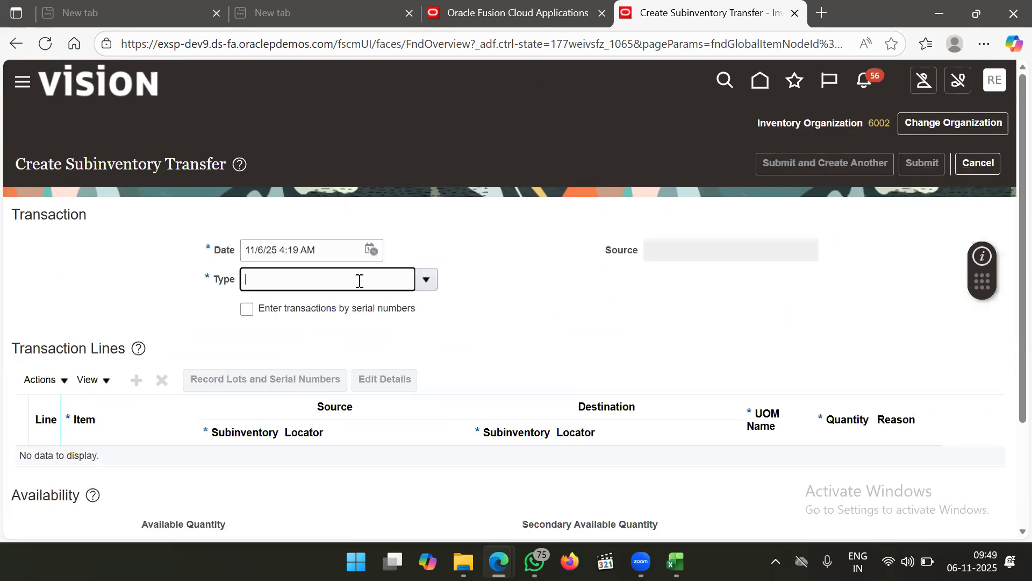
pyautogui.click(427, 282)
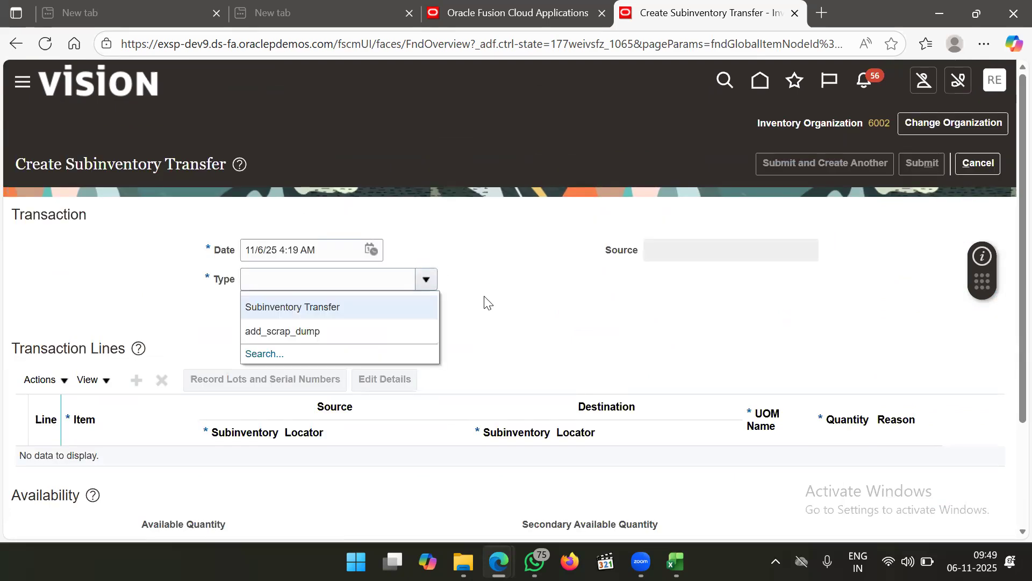
pyautogui.click(354, 305)
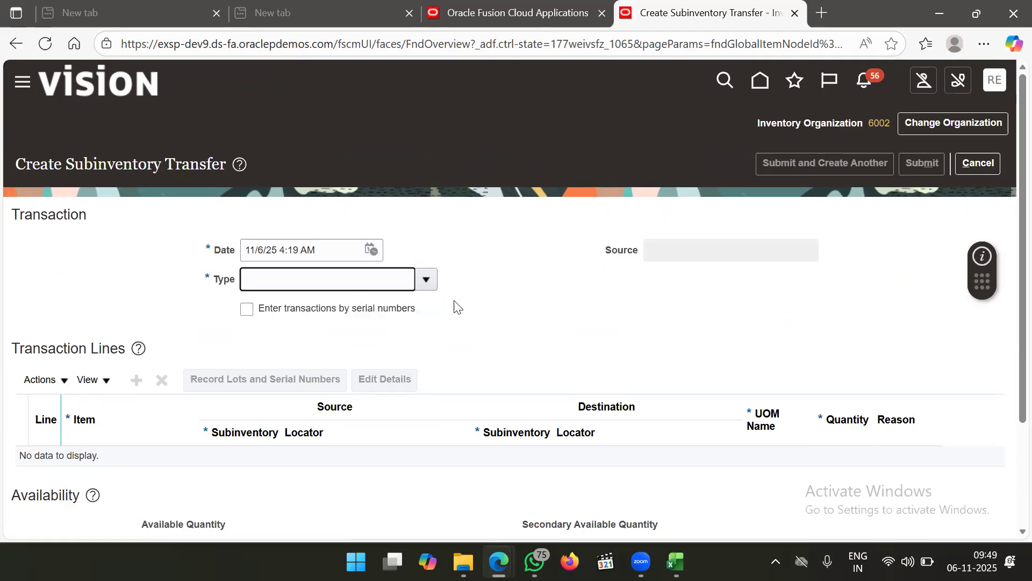
pyautogui.scroll(-1, 183, 346)
pyautogui.click(139, 345)
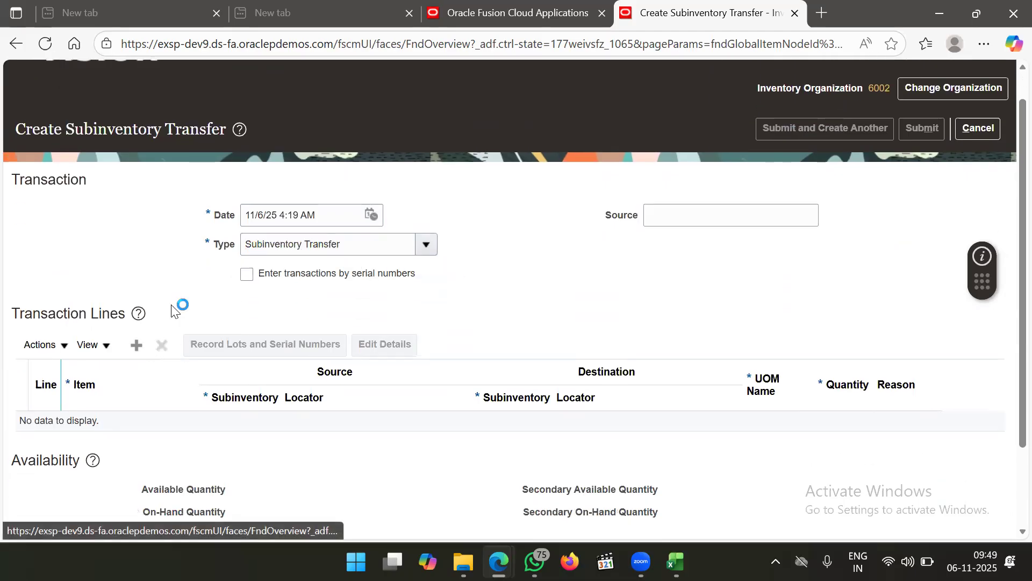
pyautogui.click(94, 432)
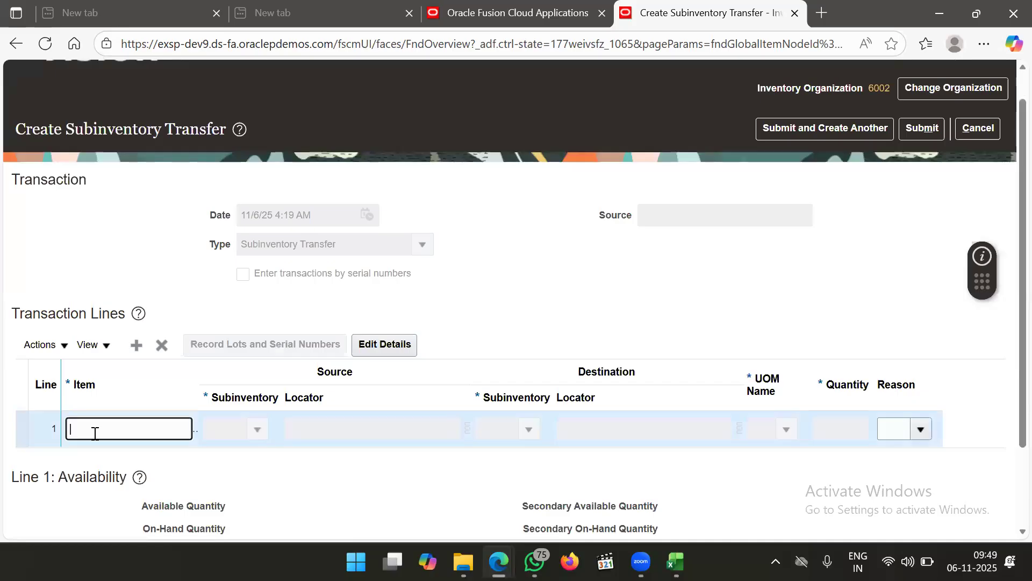
pyautogui.write('ABI')
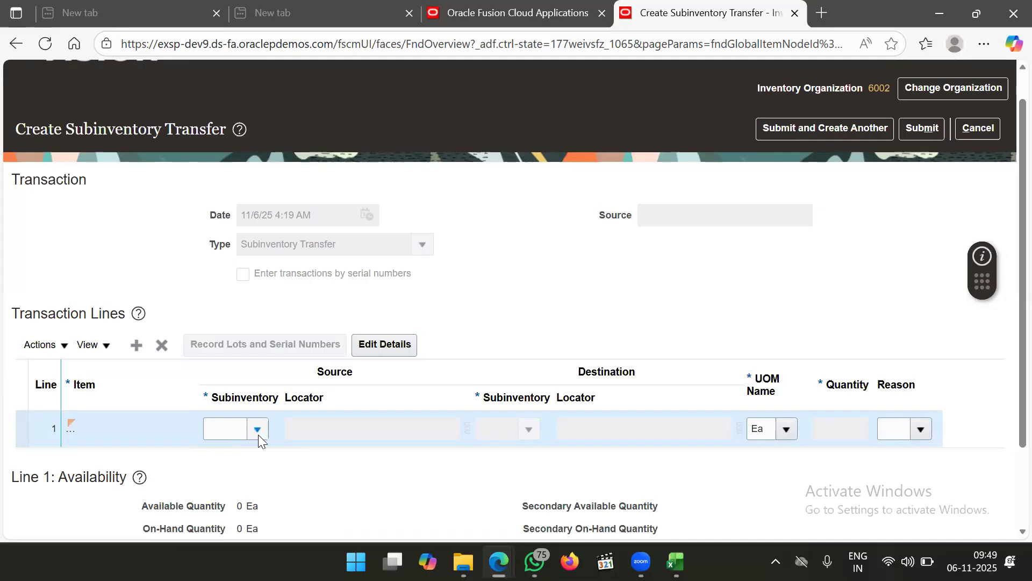
pyautogui.click(259, 434)
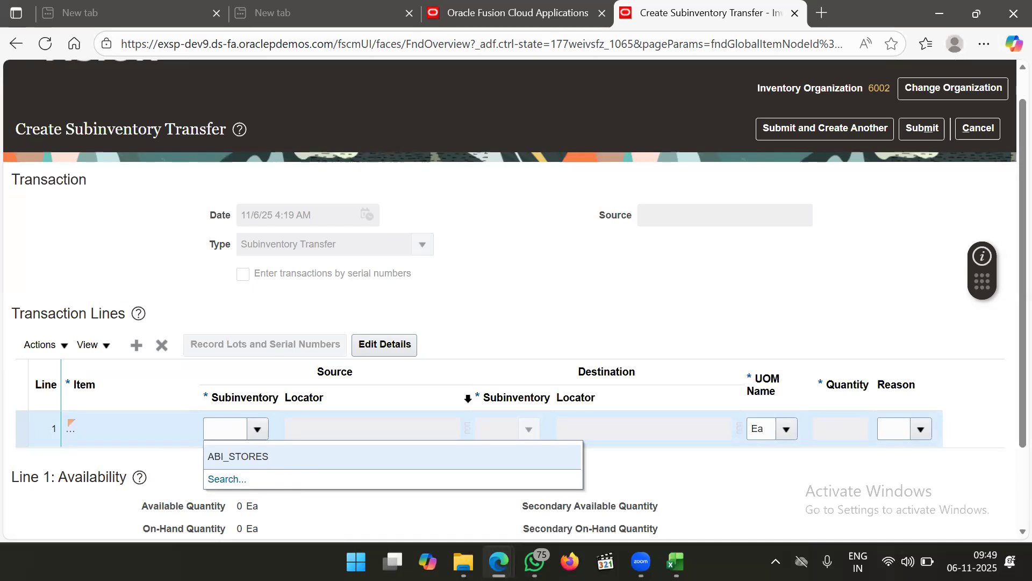
pyautogui.click(585, 324)
pyautogui.click(978, 127)
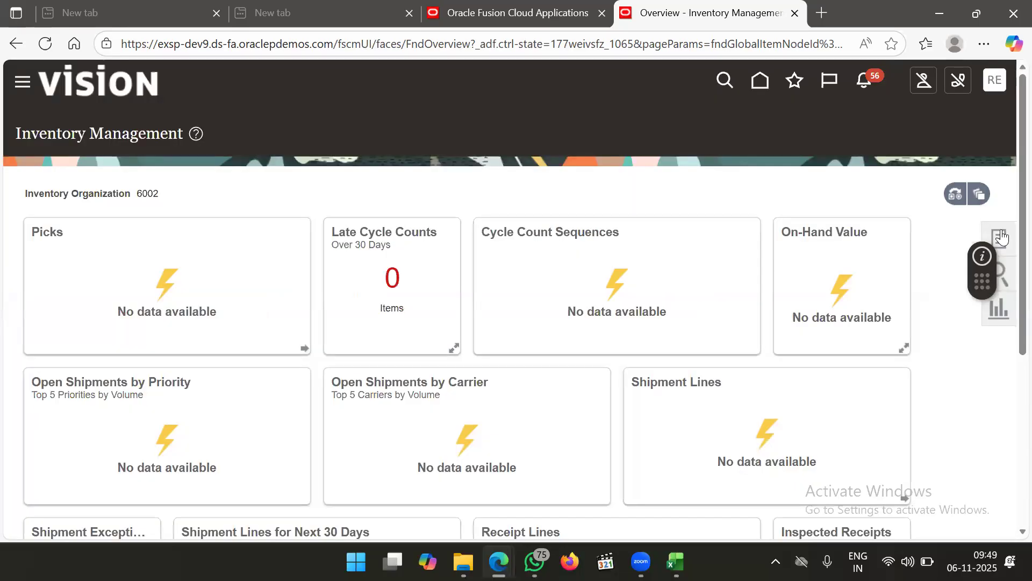
# Start a Miscellaneous Receipt transaction with Use Current Item Cost set to Yes
pyautogui.moveTo(937, 213); pyautogui.dragTo(931, 178)
pyautogui.click(929, 177)
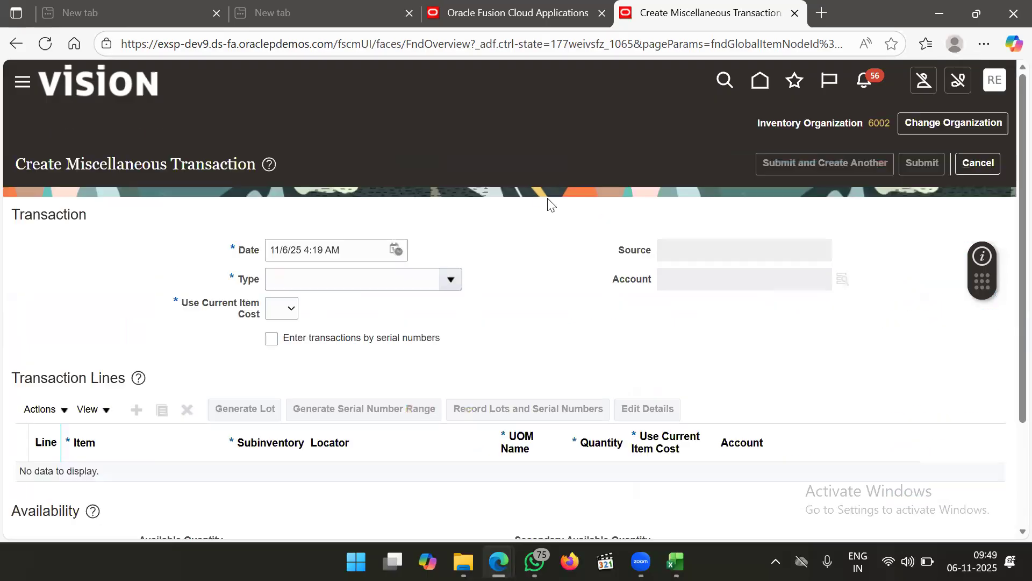
pyautogui.click(452, 279)
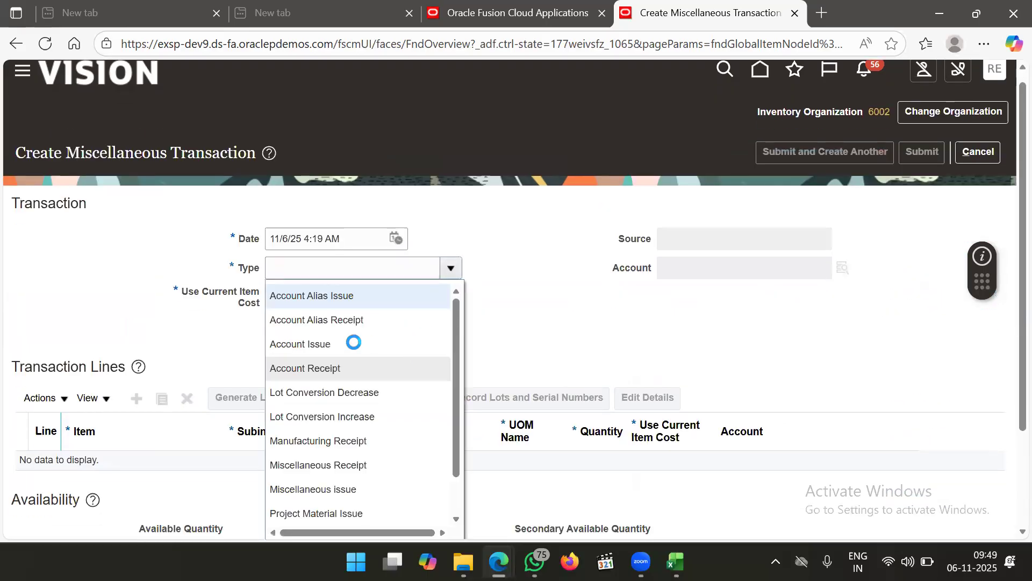
pyautogui.click(367, 462)
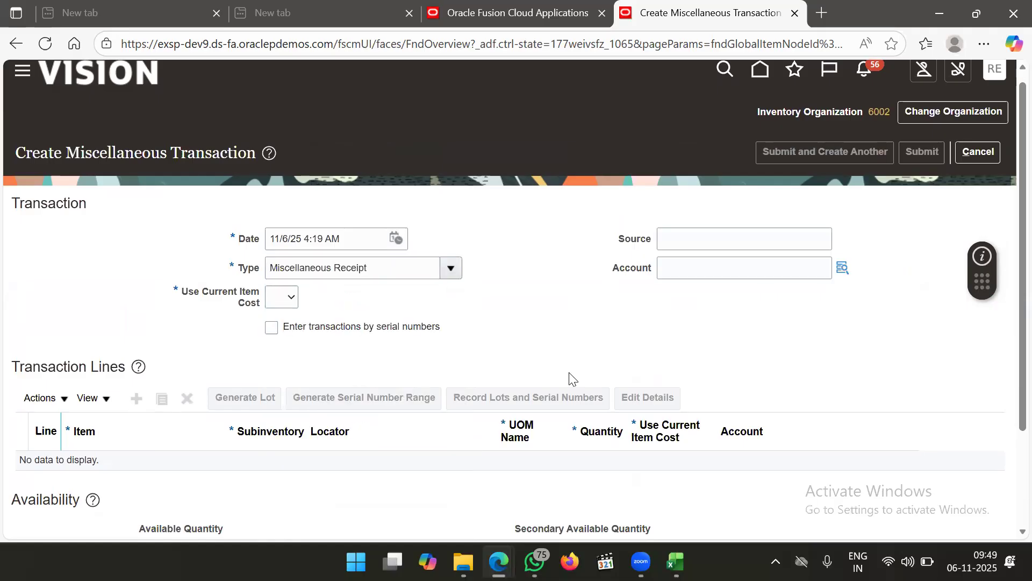
pyautogui.click(291, 299)
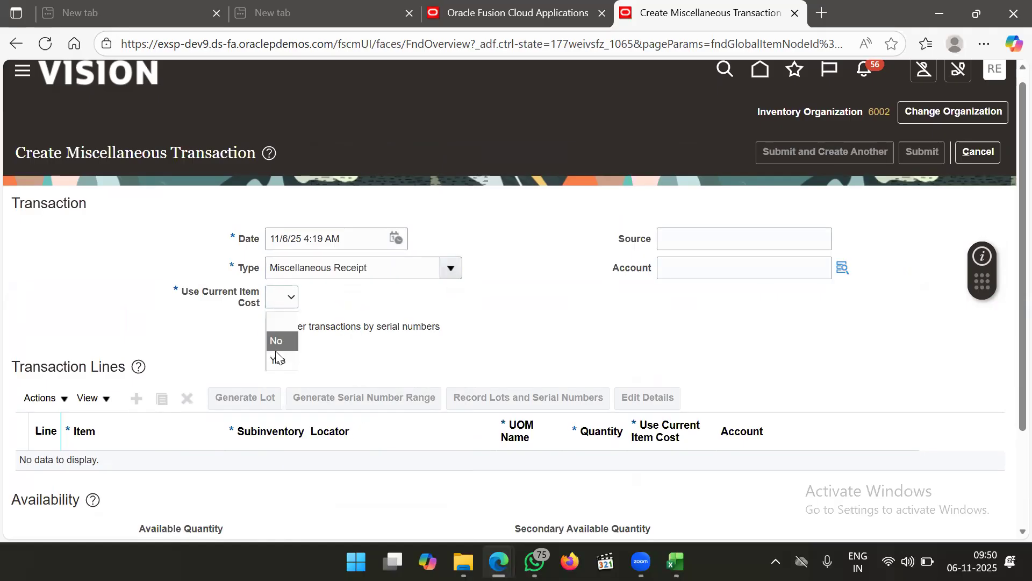
pyautogui.click(278, 360)
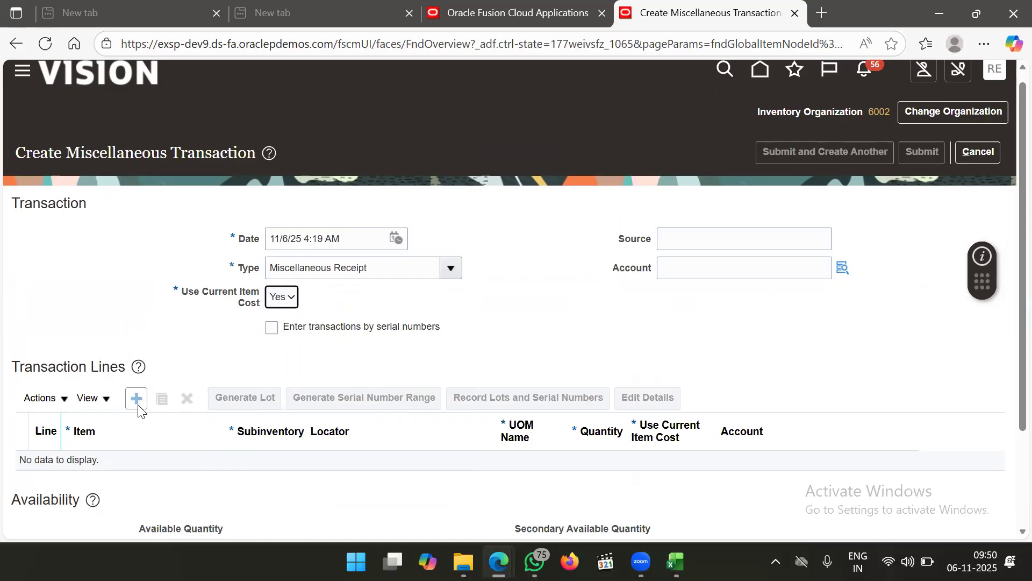
# Add a line for item ABI_ITEM1, then cancel and discard the unsaved receipt
pyautogui.click(138, 399)
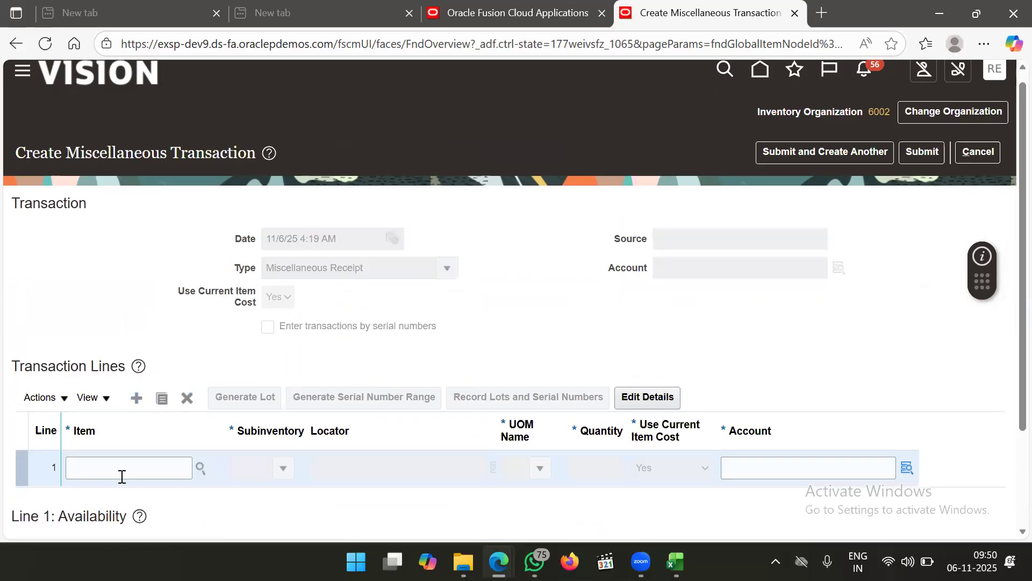
pyautogui.click(133, 467)
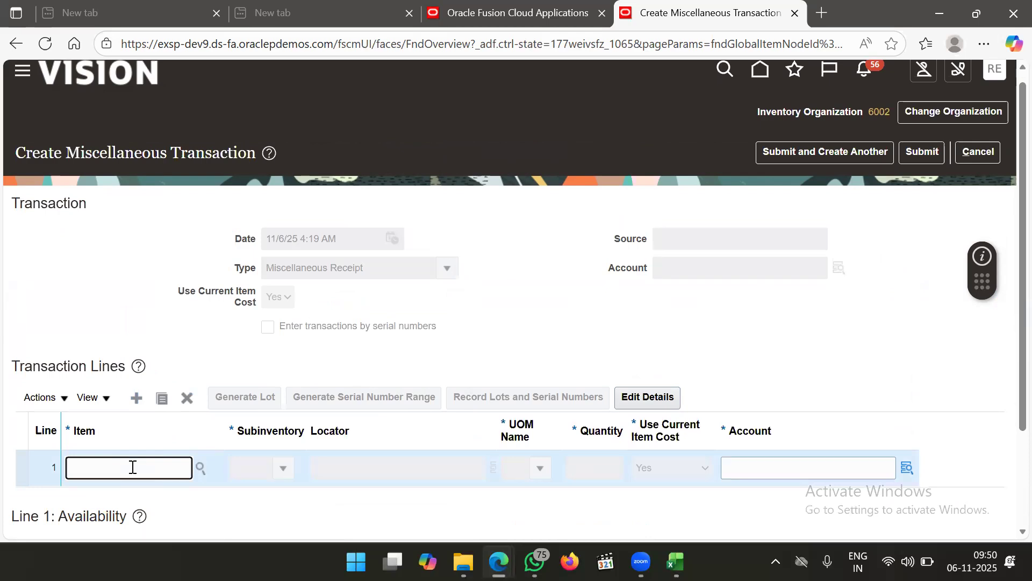
pyautogui.write('ABI_ITEM1')
pyautogui.press('Tab')
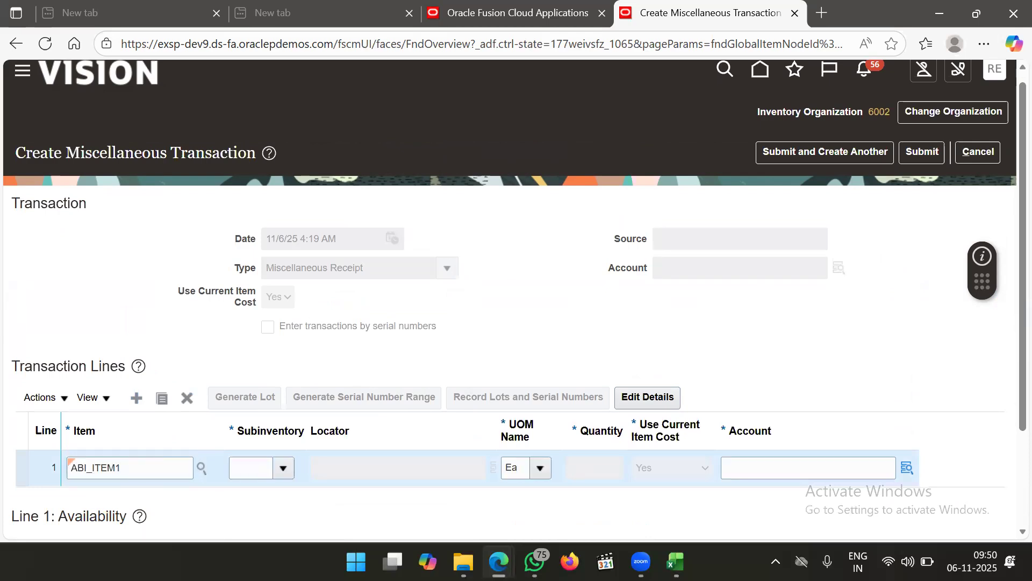
pyautogui.click(284, 467)
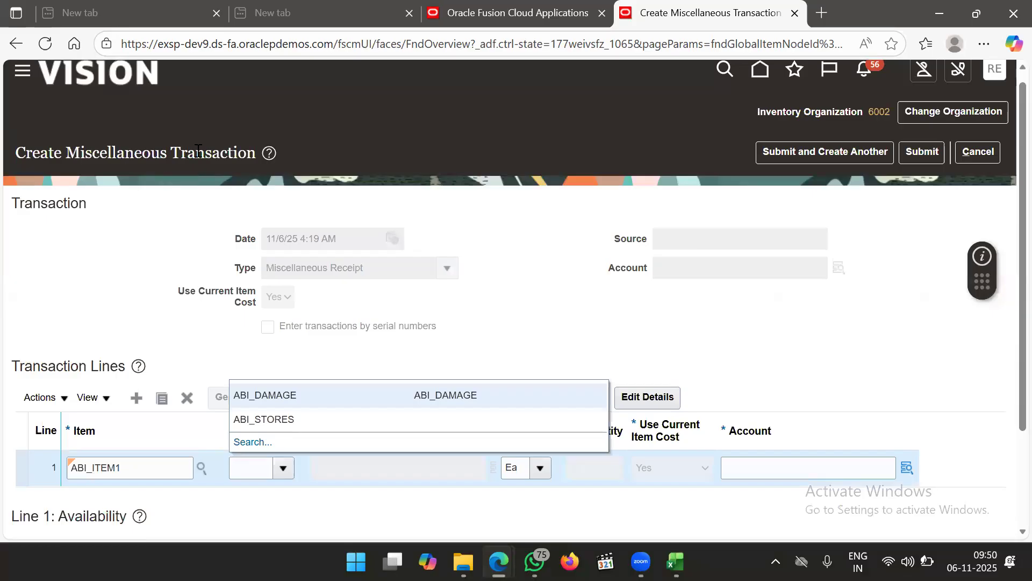
pyautogui.click(466, 207)
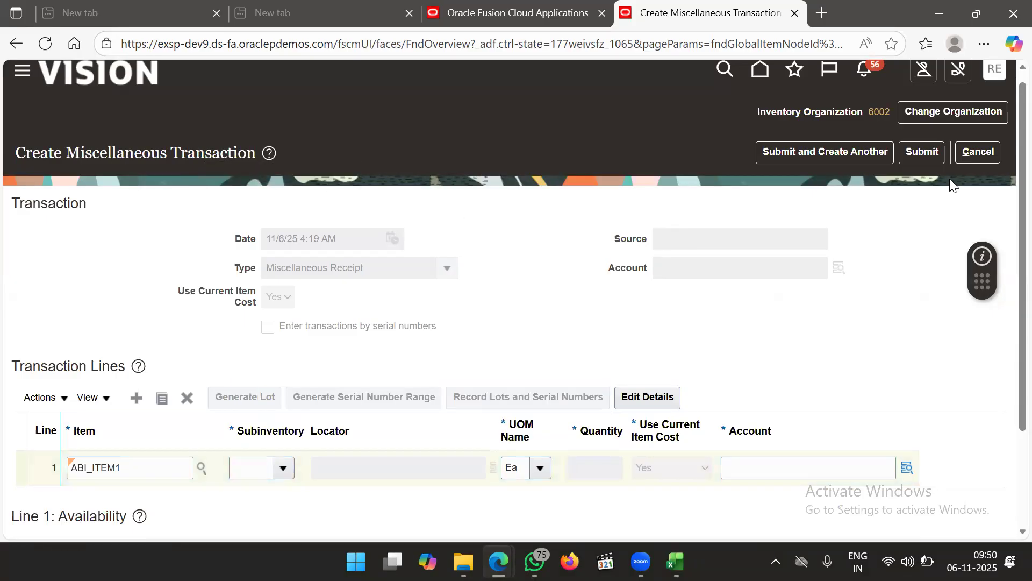
pyautogui.click(984, 160)
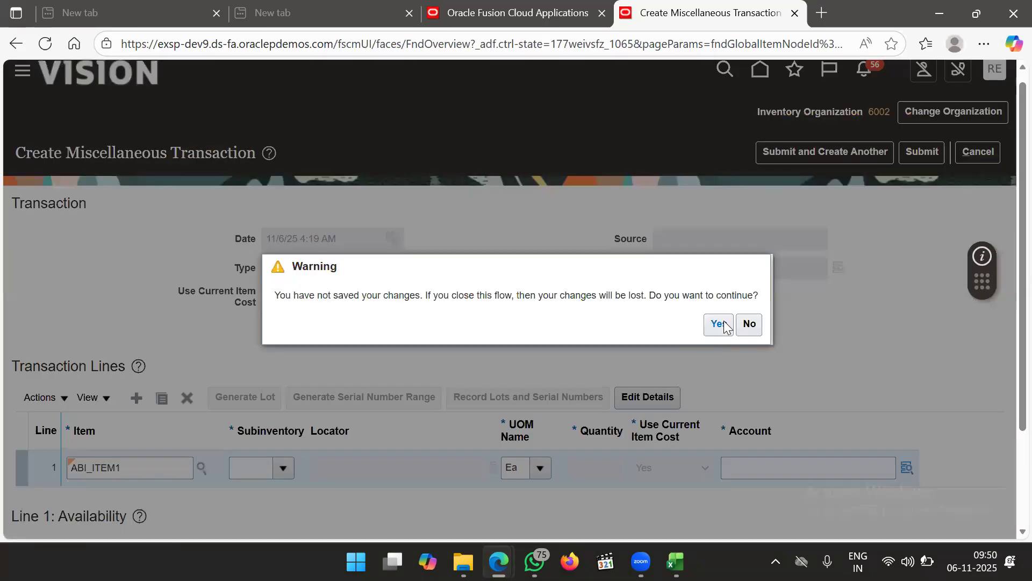
pyautogui.click(721, 323)
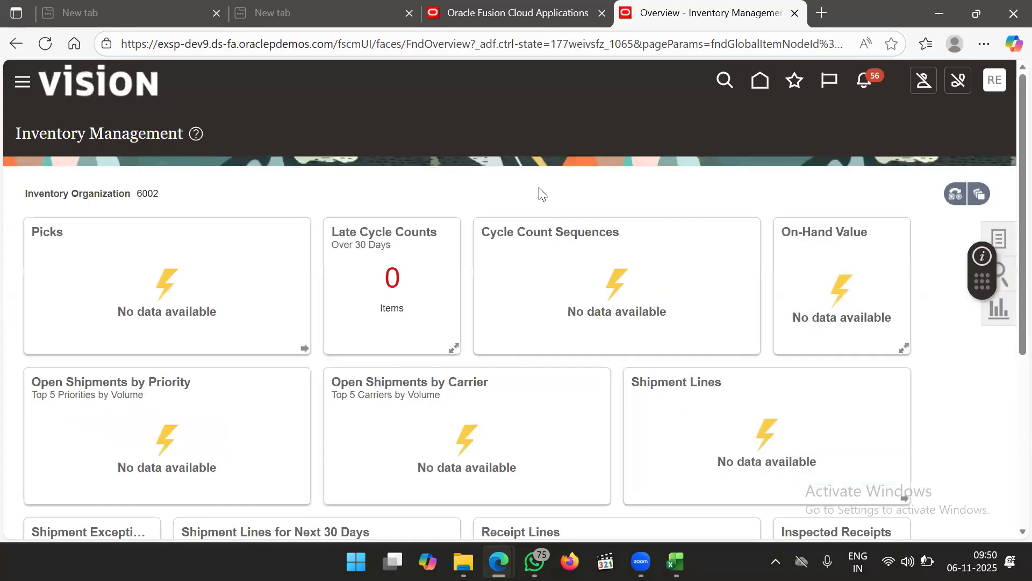
# Sign out of Oracle Fusion Cloud and sign back in to the home page
pyautogui.click(1001, 237)
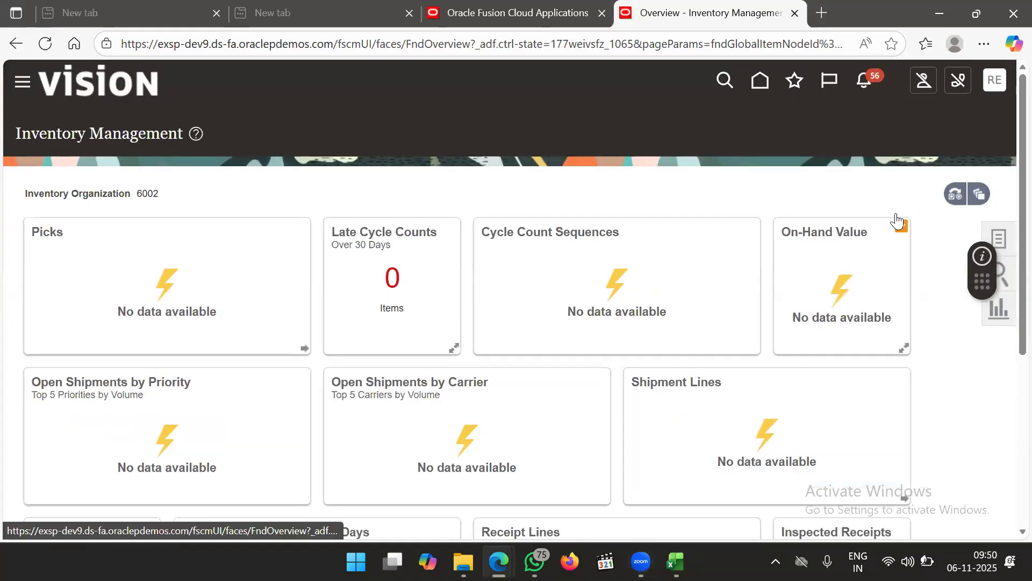
pyautogui.click(805, 172)
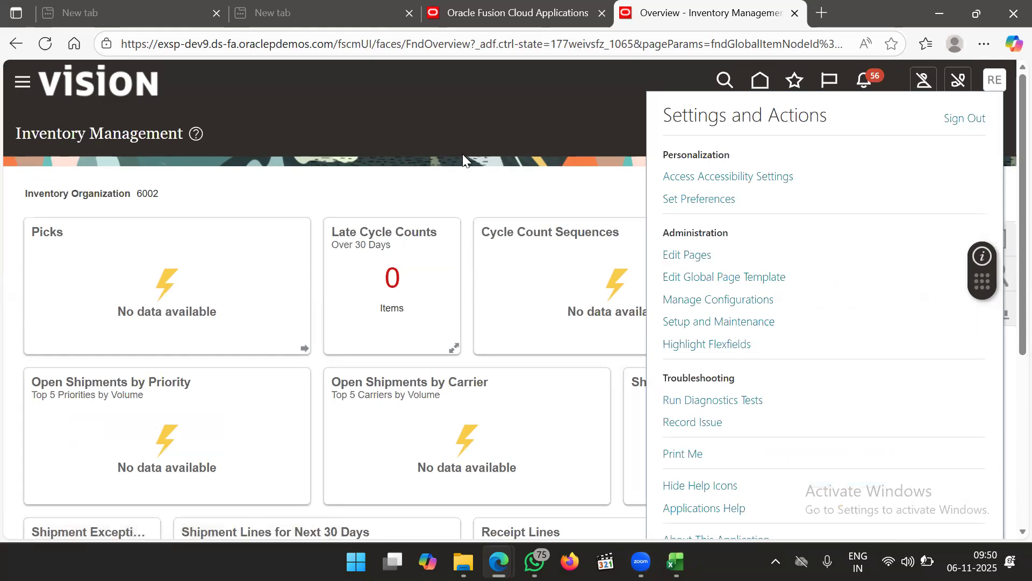
pyautogui.click(971, 122)
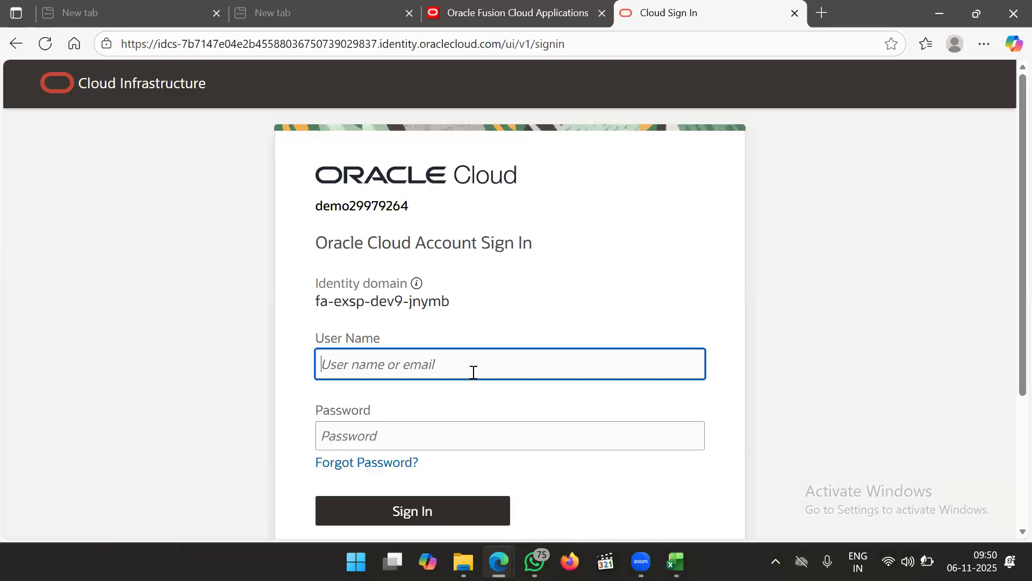
pyautogui.click(441, 502)
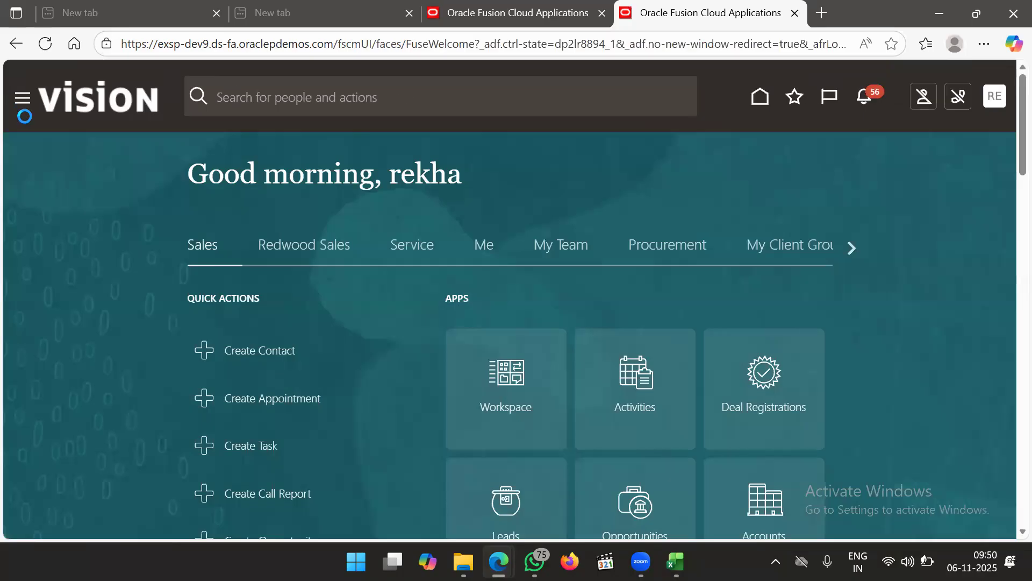
pyautogui.click(23, 100)
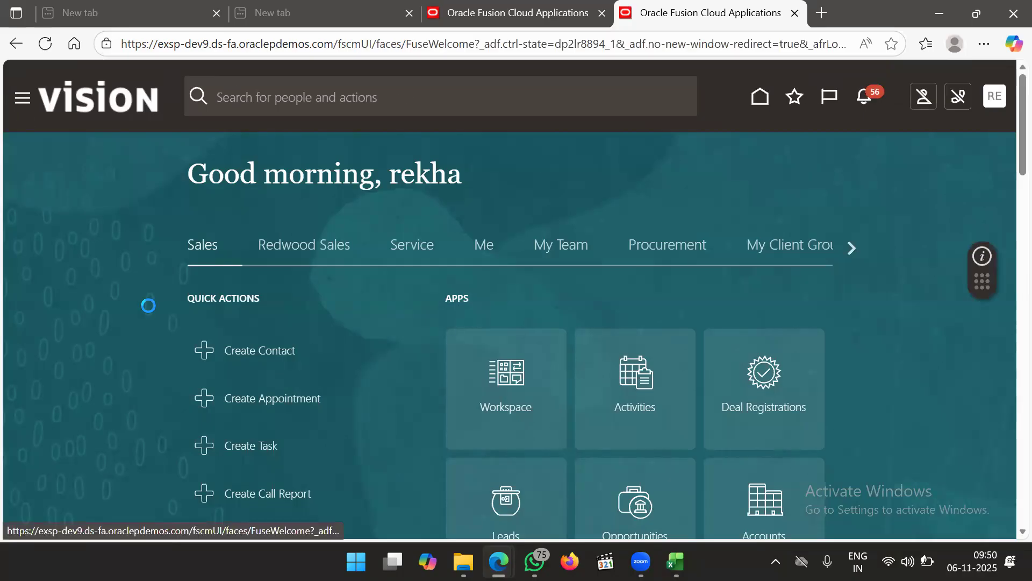
# Navigate through Supply Chain Execution and Supply Chain Orchestration to Manage Supply Lines
pyautogui.scroll(-10, 150, 313)
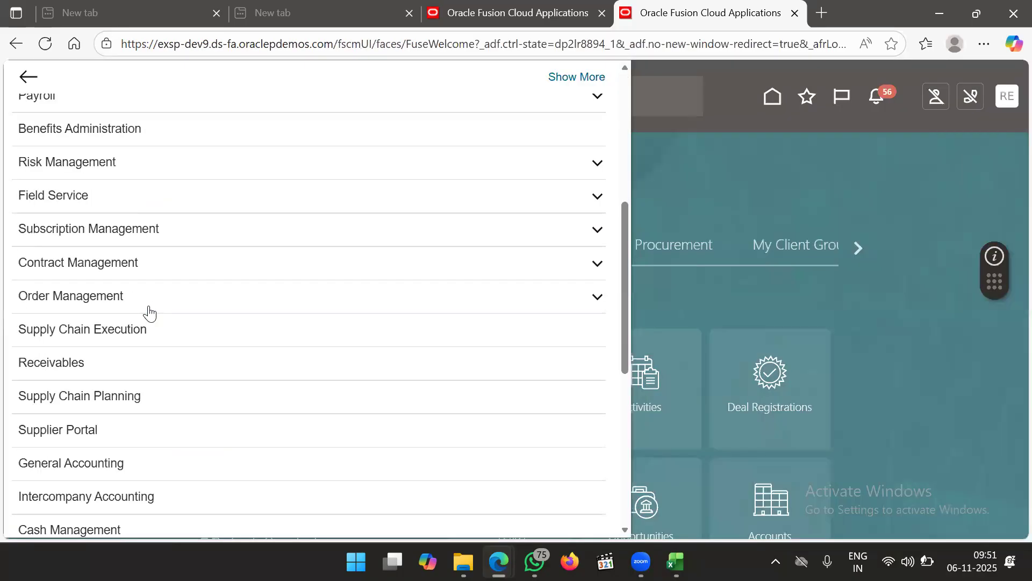
pyautogui.scroll(2, 150, 313)
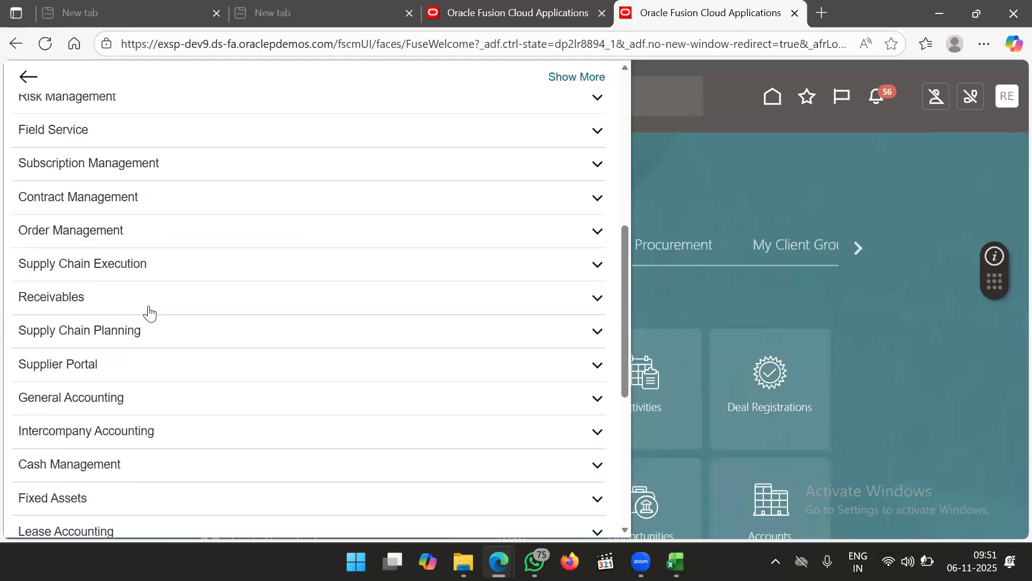
pyautogui.click(201, 260)
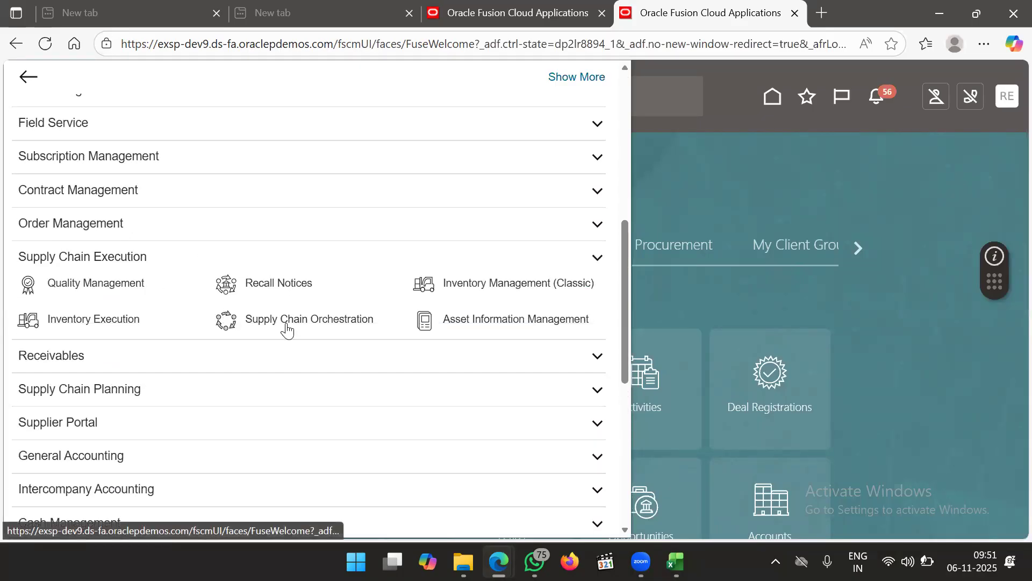
pyautogui.click(287, 322)
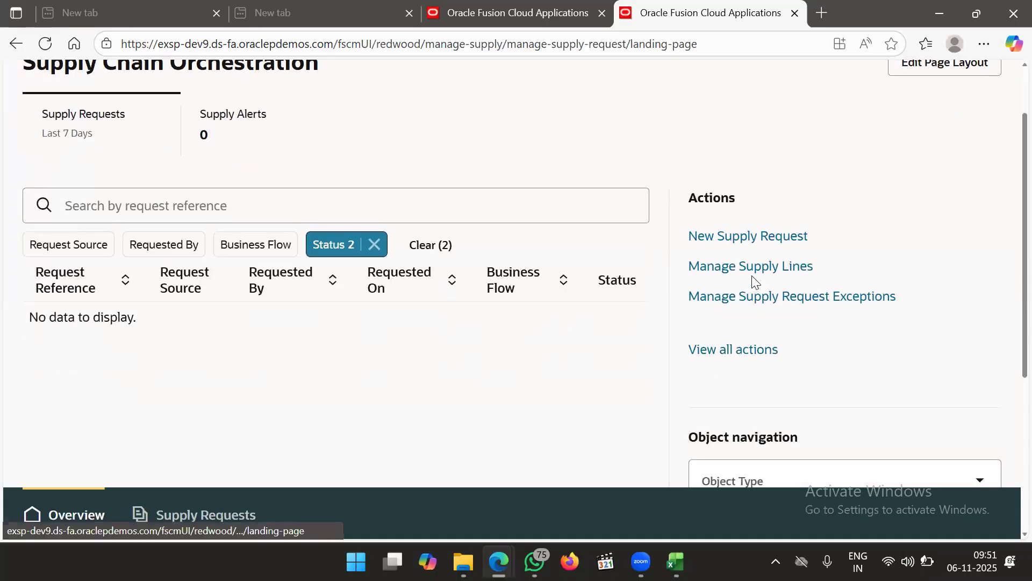
pyautogui.click(758, 277)
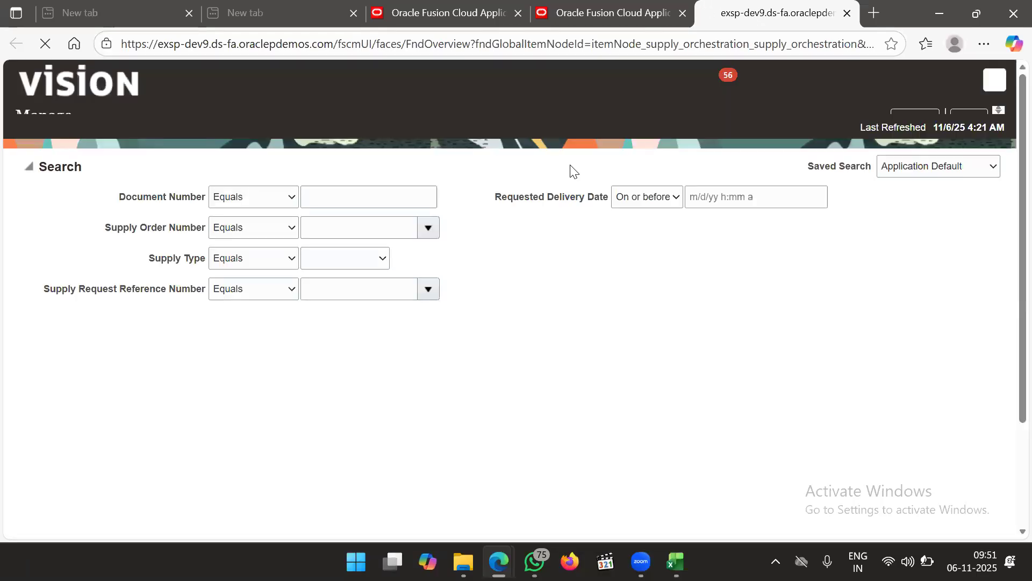
pyautogui.click(716, 275)
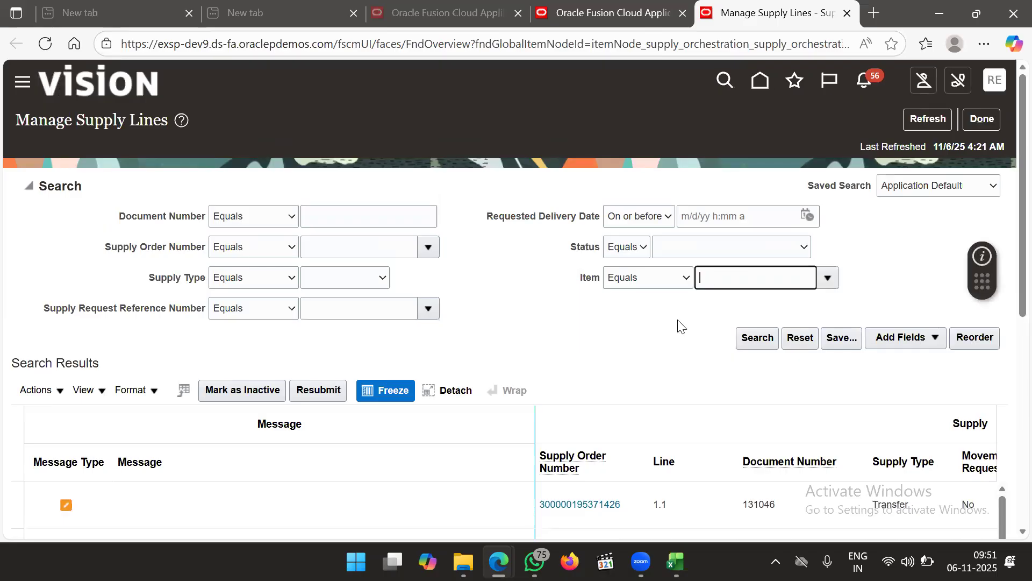
# Set the Item filter to ABI_ITEM1, found through the full item search for ABI
pyautogui.write('ABI')
pyautogui.press('Tab')
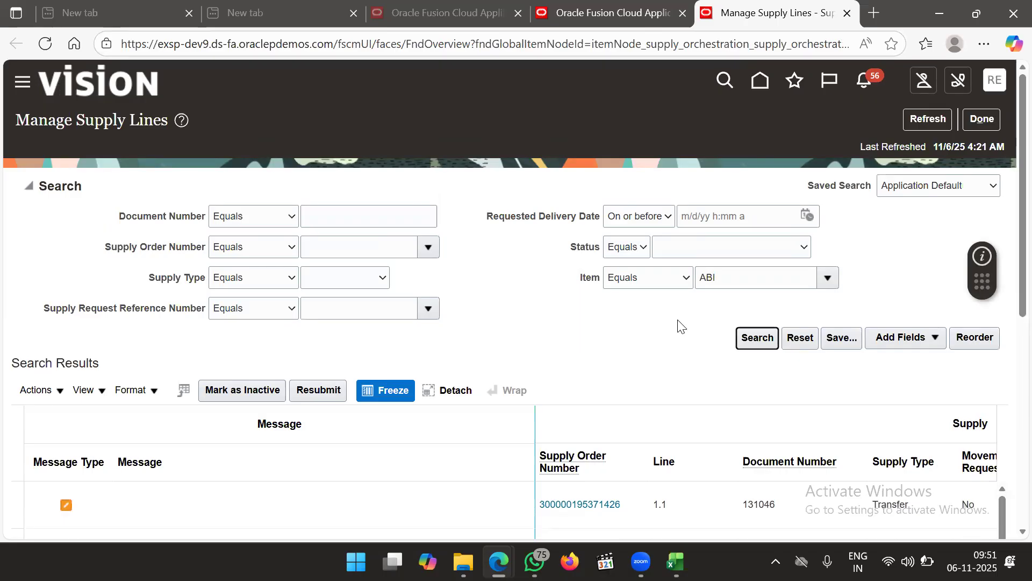
pyautogui.click(829, 279)
pyautogui.click(670, 369)
pyautogui.scroll(-2, 669, 368)
pyautogui.click(828, 149)
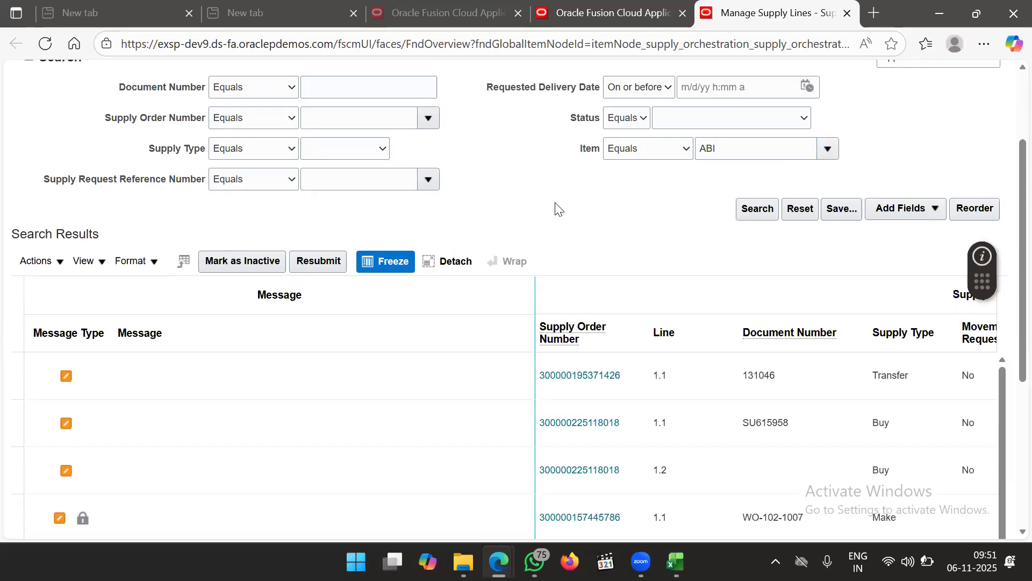
pyautogui.click(720, 418)
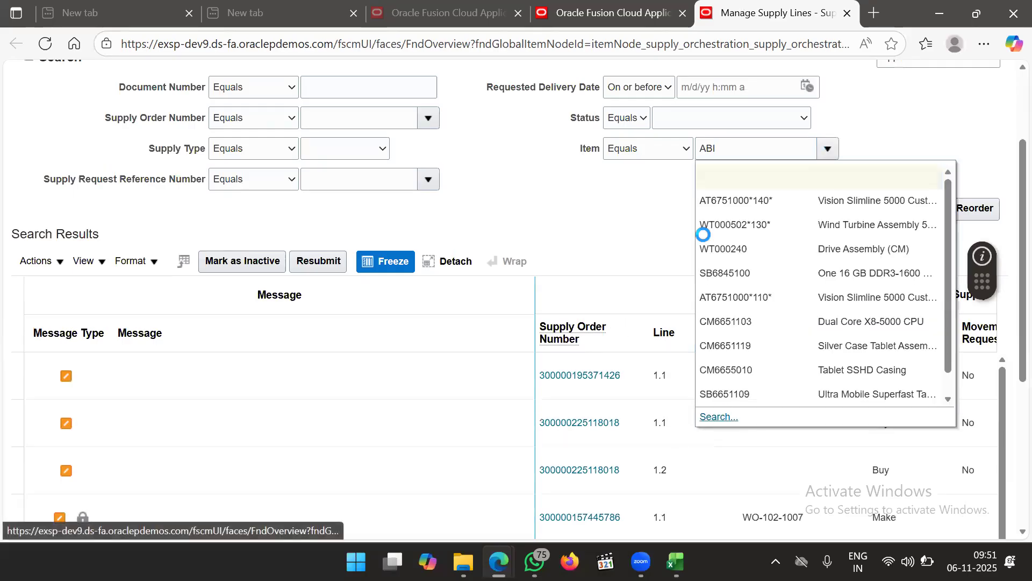
pyautogui.click(580, 322)
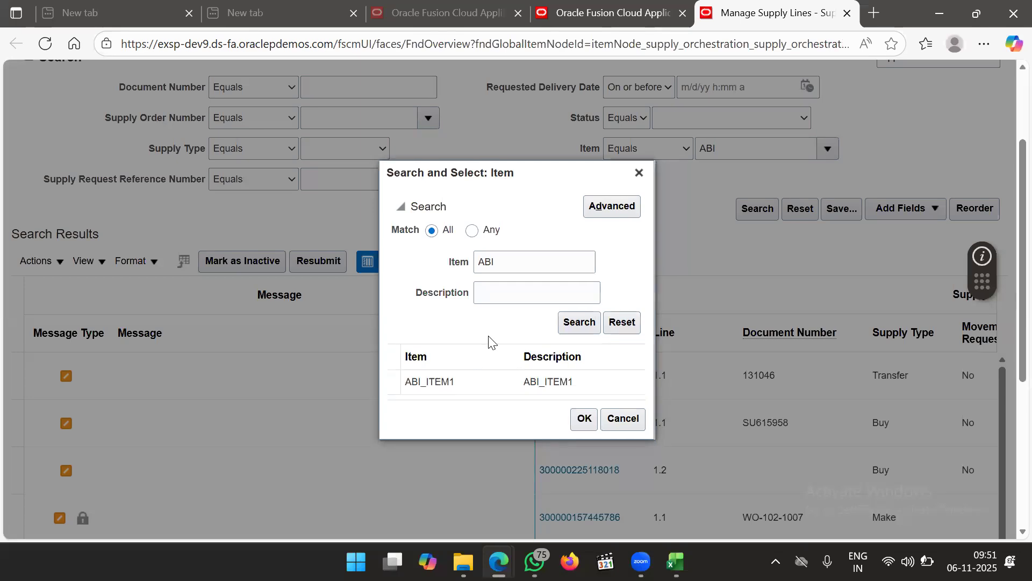
pyautogui.click(483, 382)
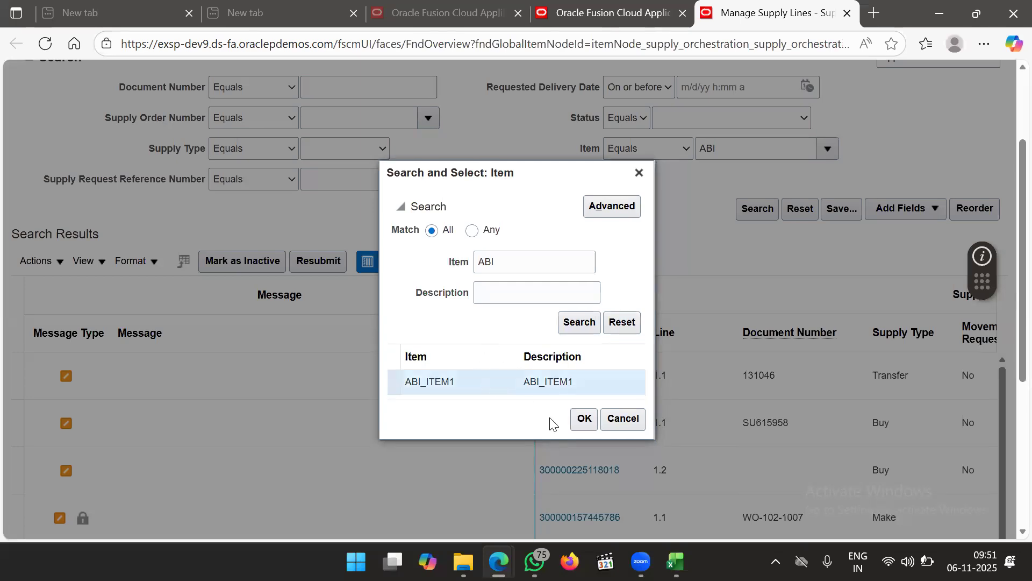
pyautogui.click(584, 418)
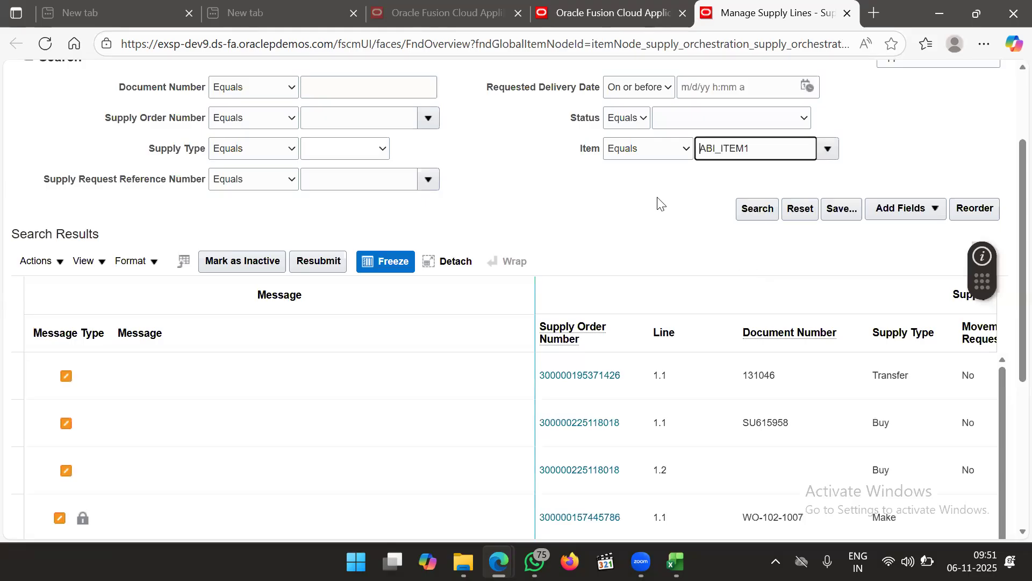
# Run the search to show the single Transfer supply line 1.1 for ABI_ITEM1
pyautogui.click(744, 207)
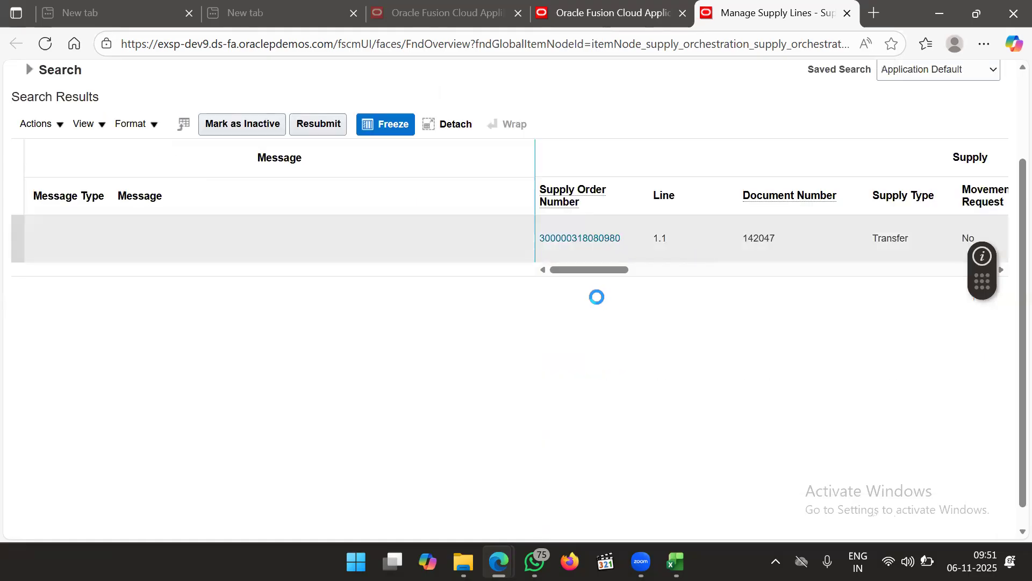
pyautogui.scroll(2, 532, 193)
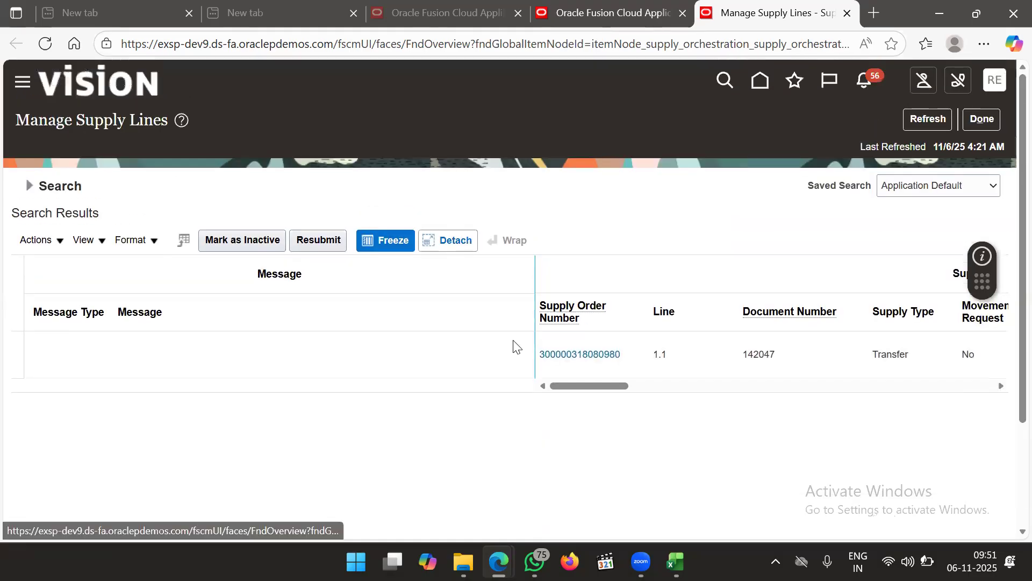
pyautogui.moveTo(594, 386); pyautogui.dragTo(509, 408)
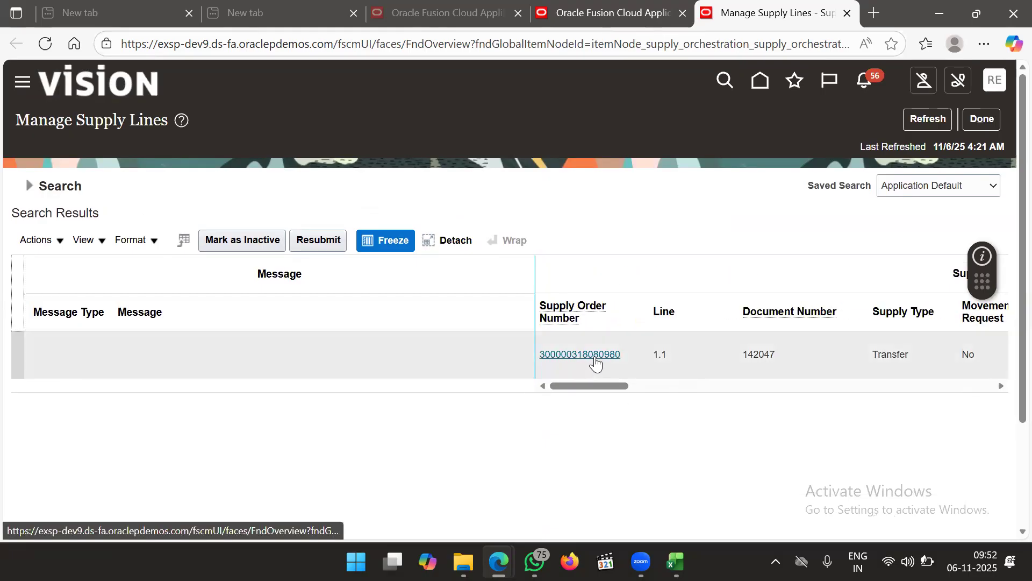
# Open the supply order's line 1.1 details and view the transfer order for that line
pyautogui.click(595, 363)
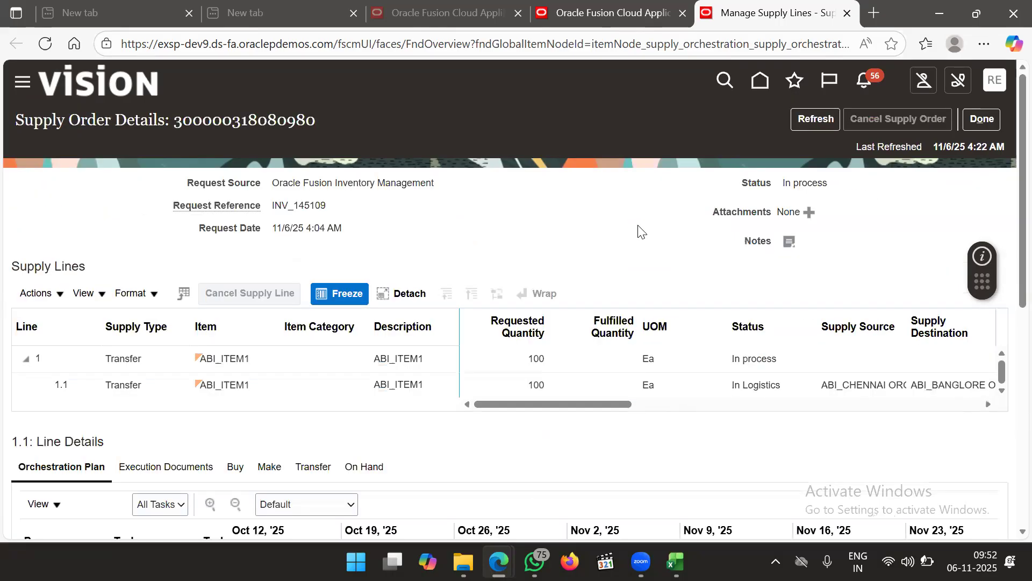
pyautogui.scroll(-3, 639, 231)
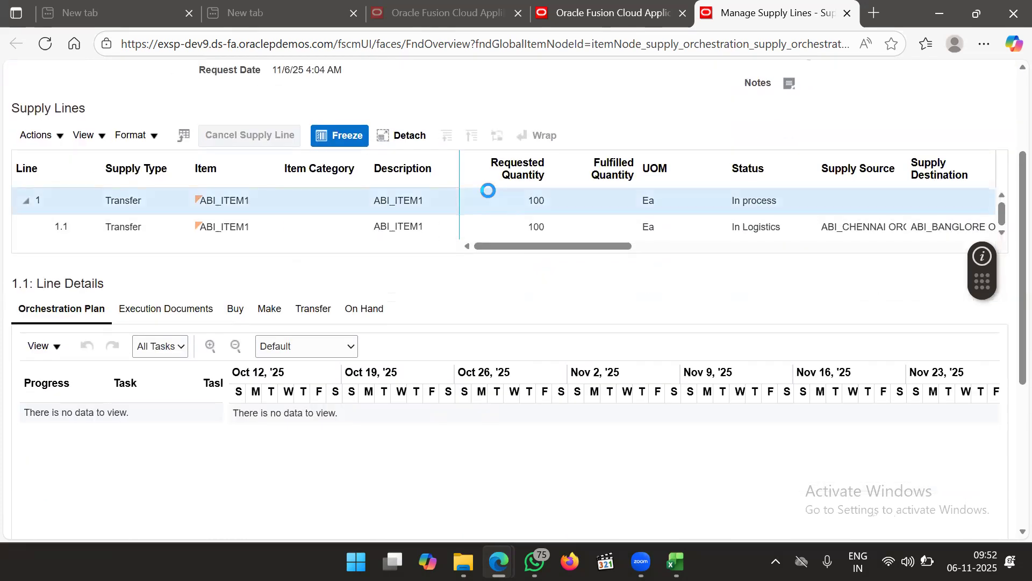
pyautogui.click(501, 216)
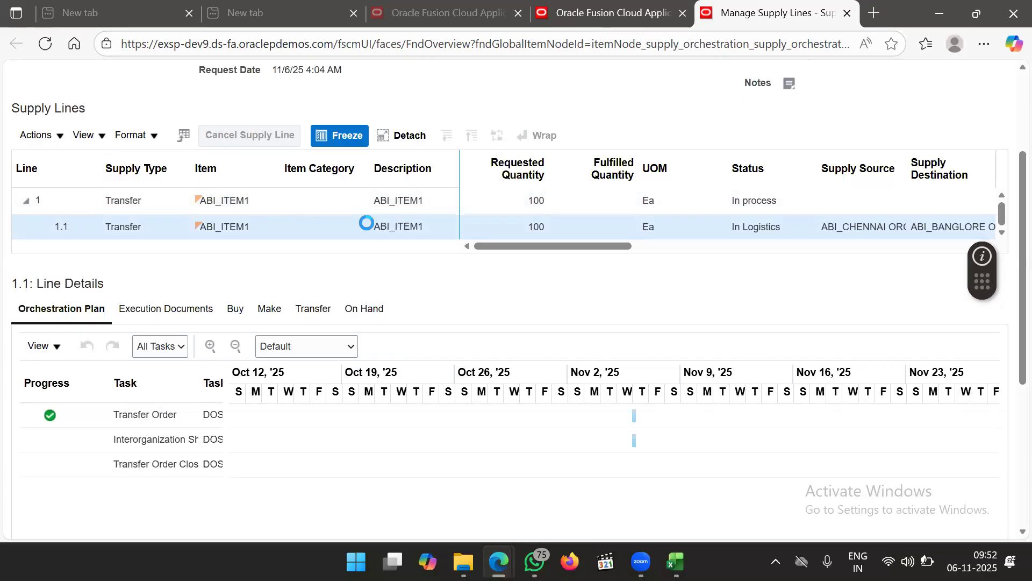
pyautogui.moveTo(526, 246); pyautogui.dragTo(403, 244)
pyautogui.scroll(-1, 633, 308)
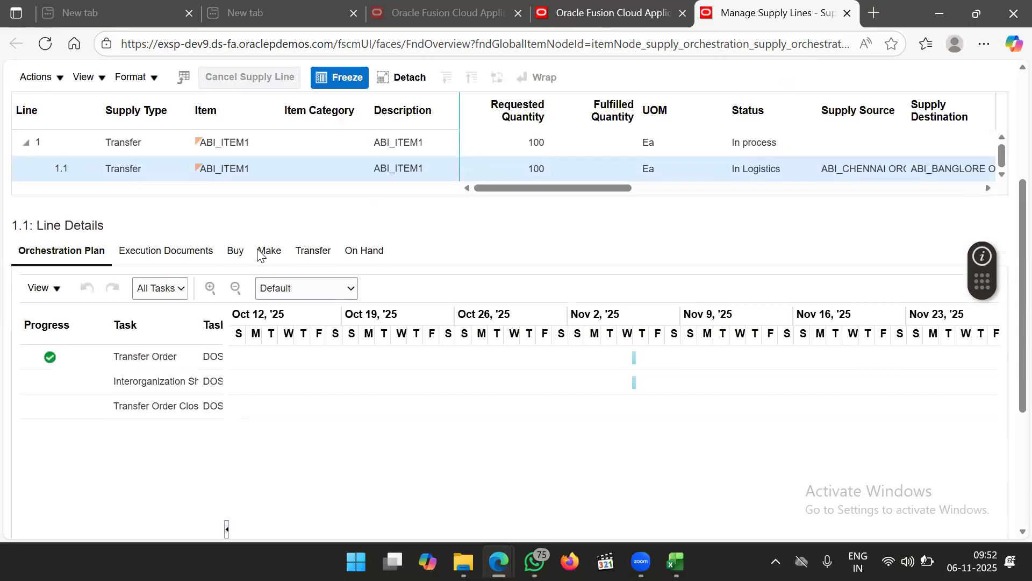
pyautogui.click(304, 253)
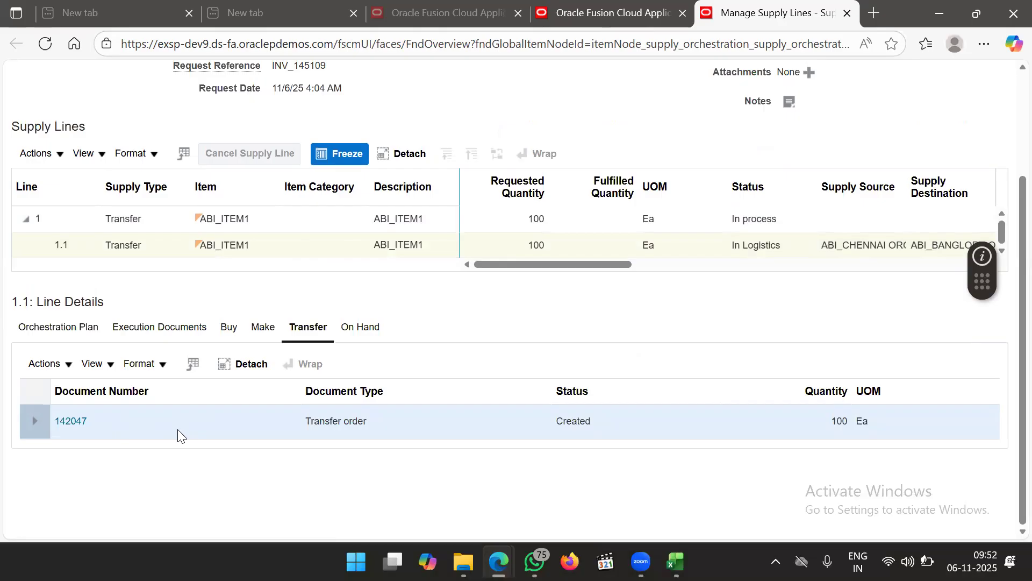
# Select transfer order number 142047 and switch to the Training1 workbook in Excel
pyautogui.moveTo(98, 420); pyautogui.dragTo(53, 420)
pyautogui.hotkey('ctrl', 'c')
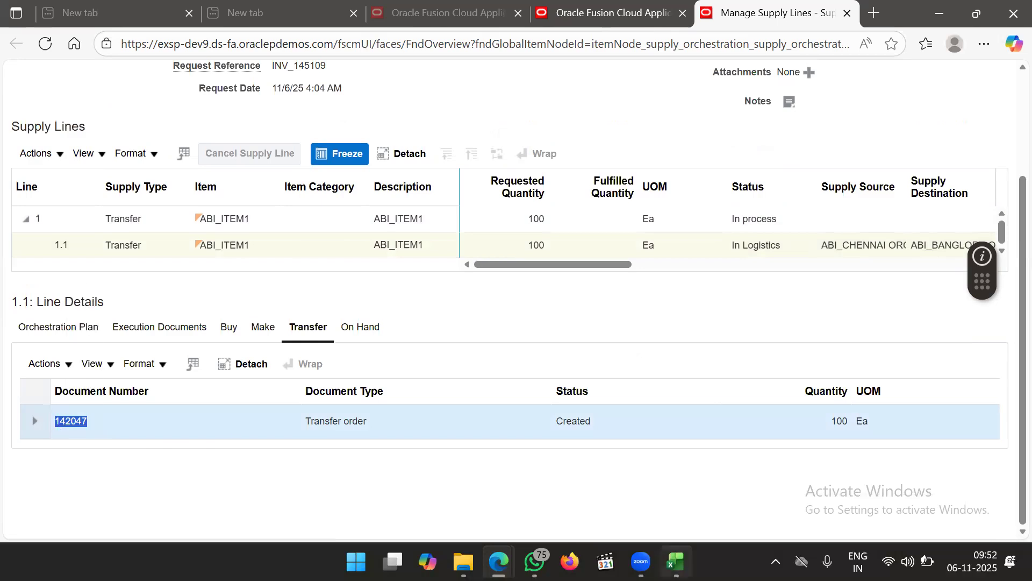
pyautogui.click(676, 562)
pyautogui.click(267, 398)
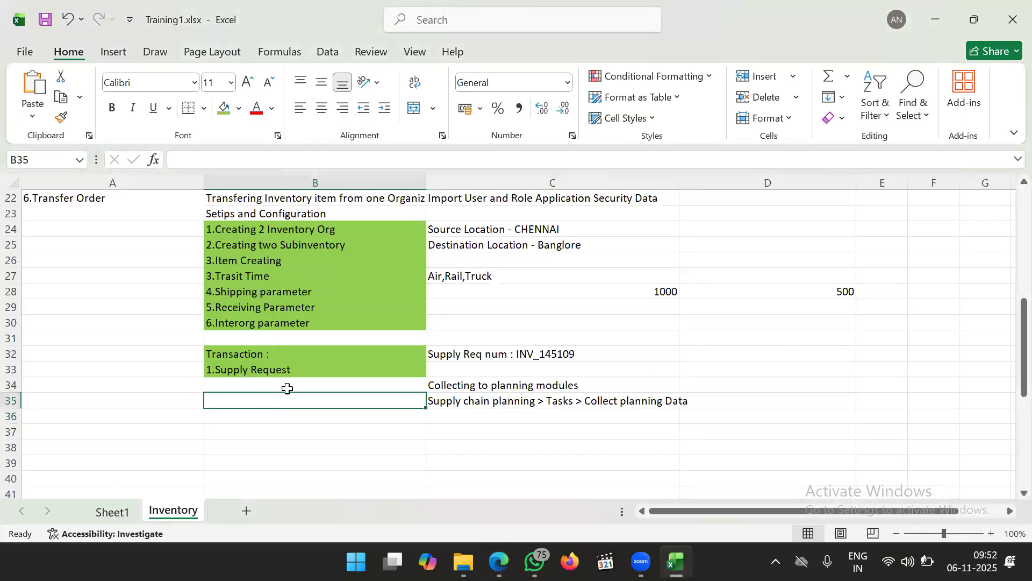
# Note 'Transfer Order : 142047' in cell B34 of the Inventory sheet, then minimize Excel
pyautogui.doubleClick(290, 388)
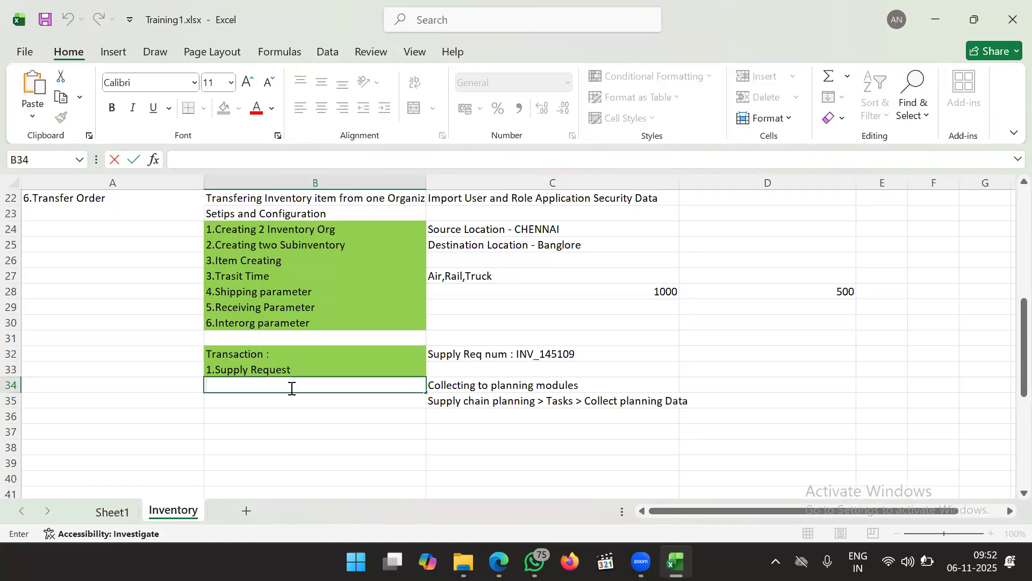
pyautogui.write('Transfer')
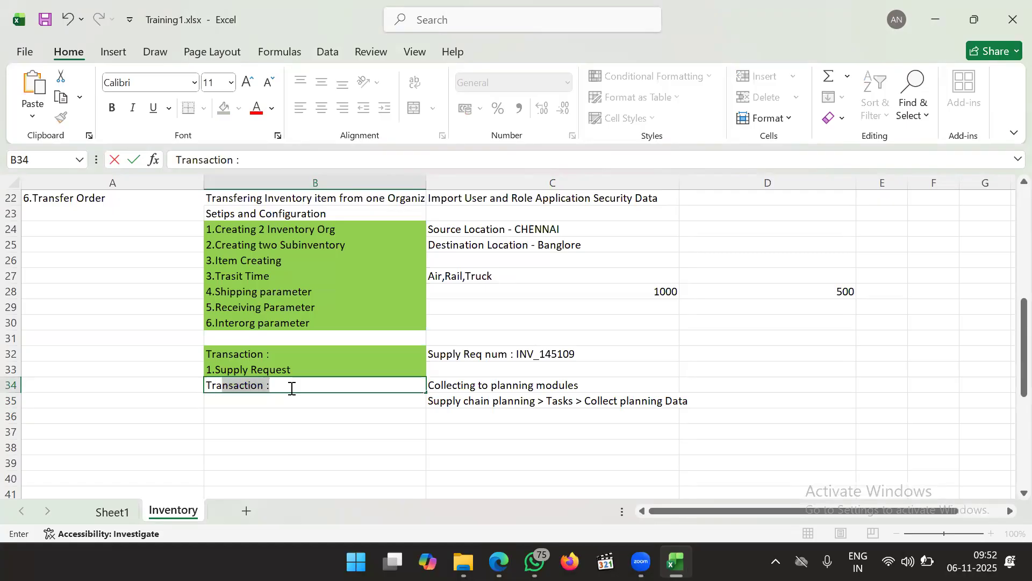
pyautogui.write(' Order')
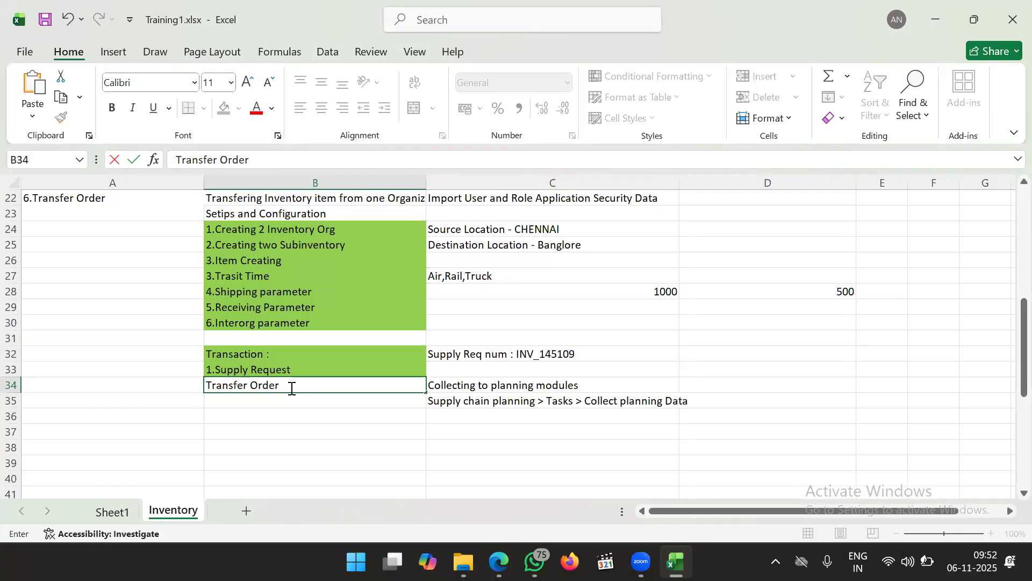
pyautogui.write(' :')
pyautogui.hotkey('ctrl', 'v')
pyautogui.click(482, 391)
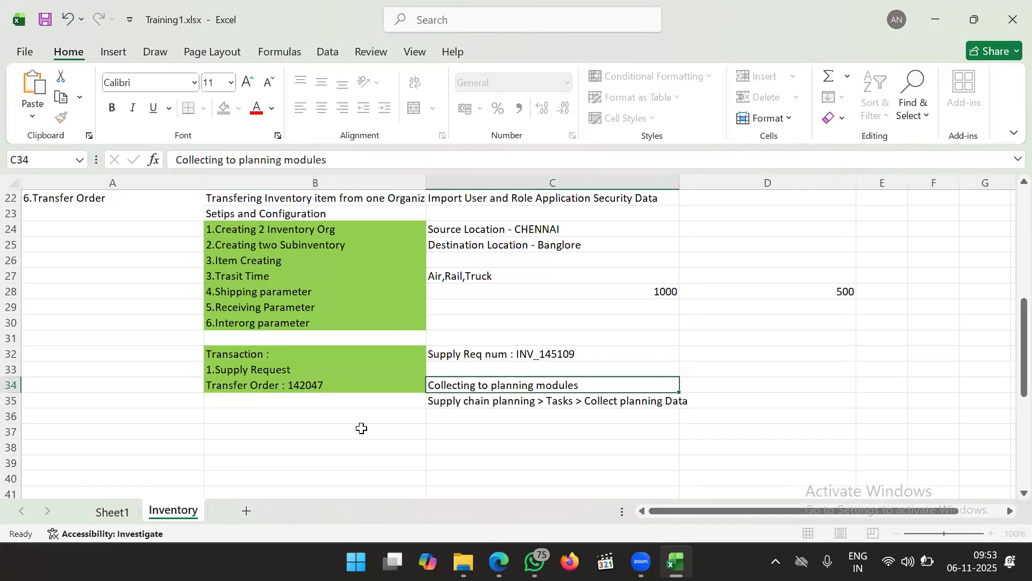
pyautogui.click(345, 430)
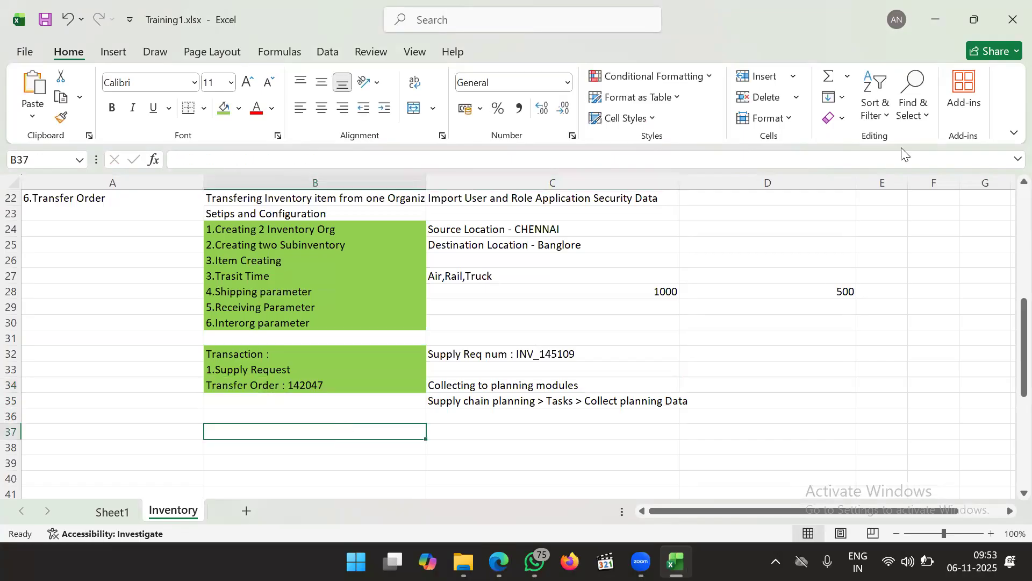
pyautogui.click(932, 23)
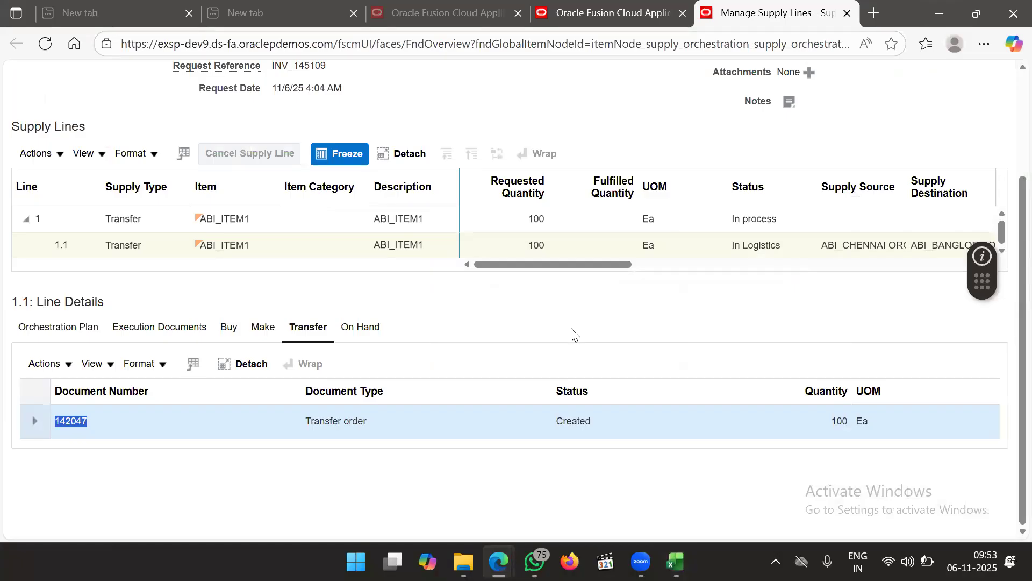
pyautogui.scroll(2, 571, 334)
pyautogui.scroll(1, 605, 237)
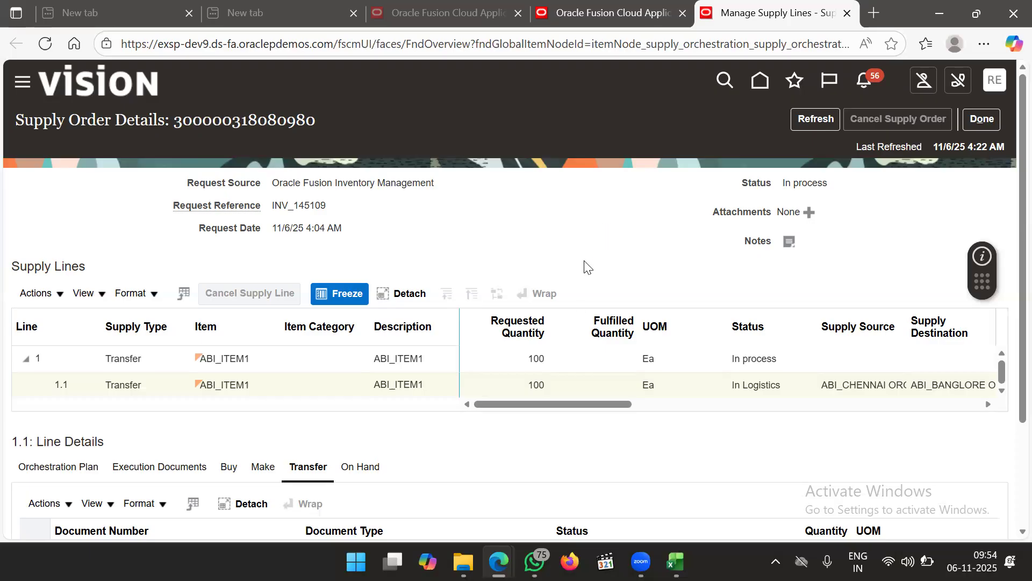
pyautogui.click(991, 117)
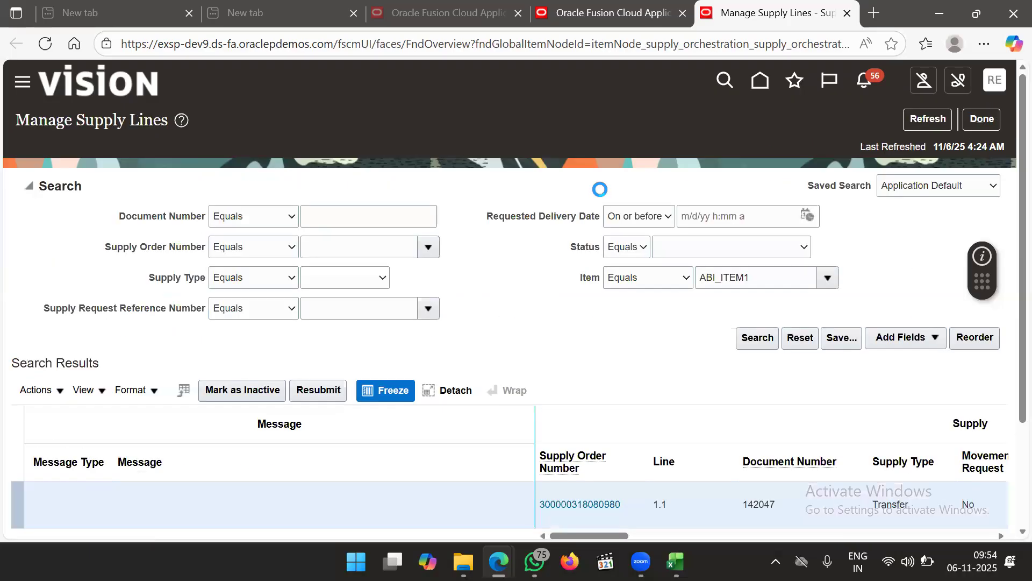
pyautogui.scroll(-3, 597, 382)
pyautogui.moveTo(647, 396); pyautogui.dragTo(709, 393)
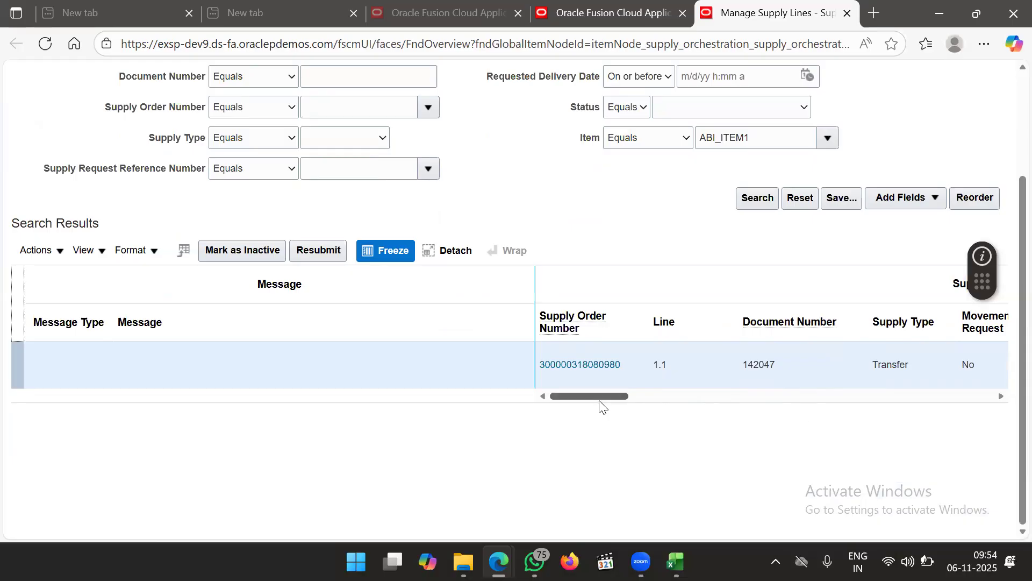
pyautogui.moveTo(600, 398); pyautogui.dragTo(667, 397)
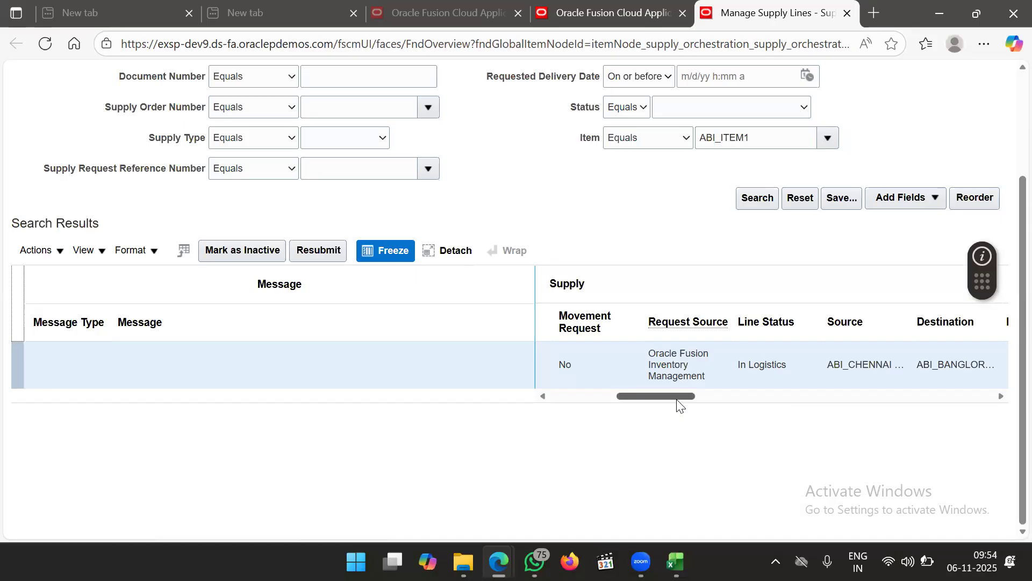
pyautogui.click(557, 402)
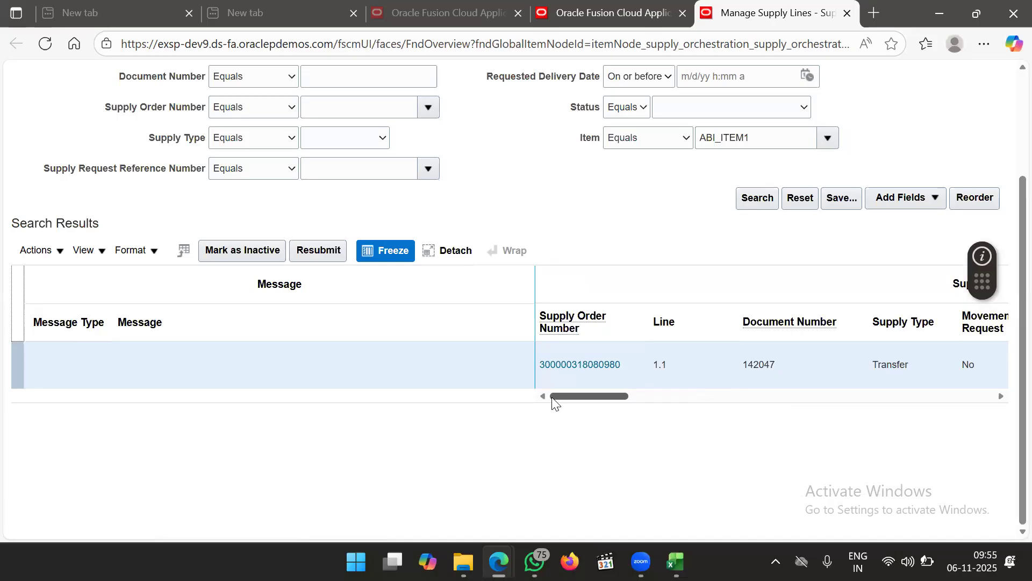
pyautogui.click(590, 367)
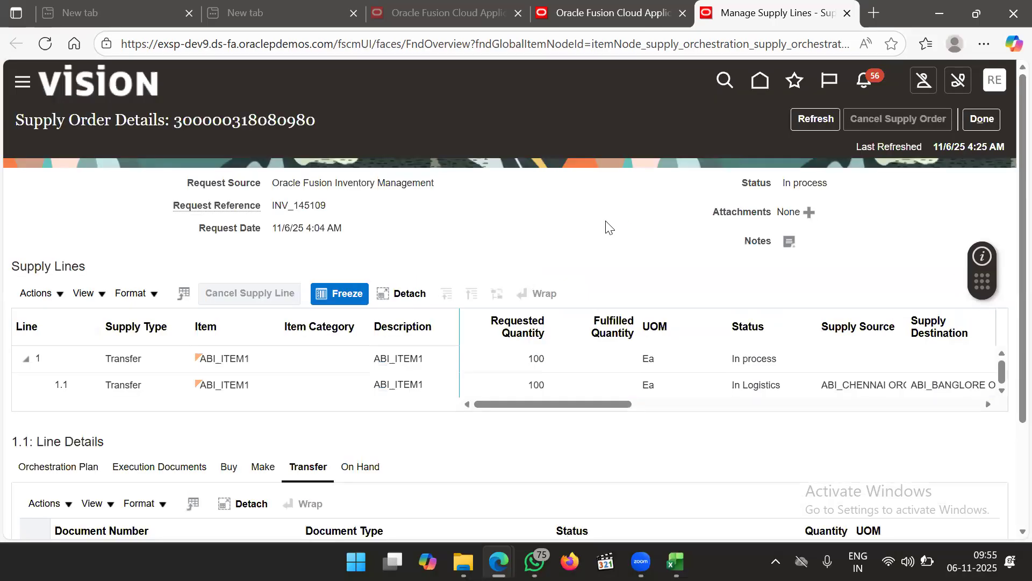
pyautogui.scroll(-2, 607, 226)
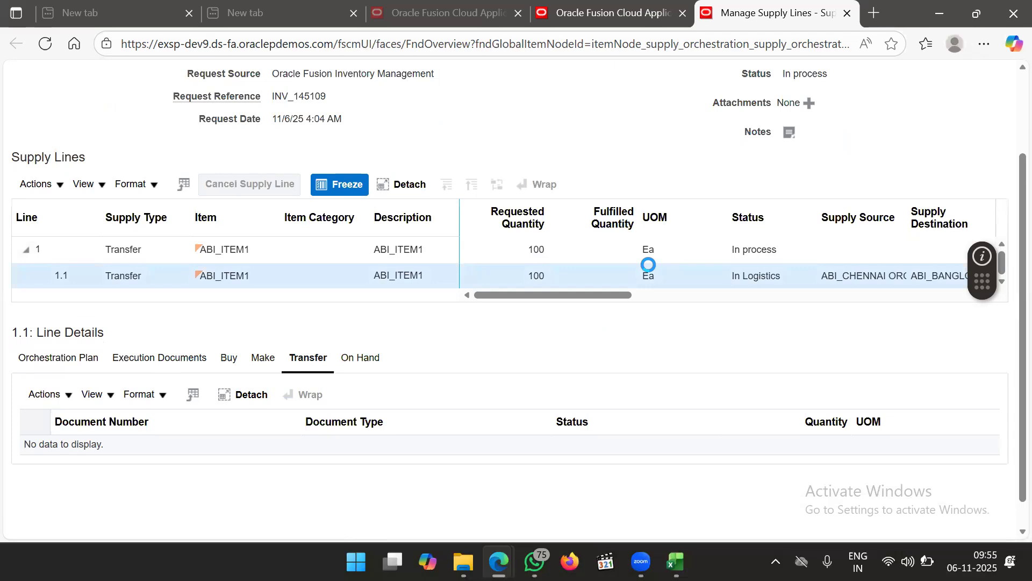
pyautogui.moveTo(615, 298); pyautogui.dragTo(587, 311)
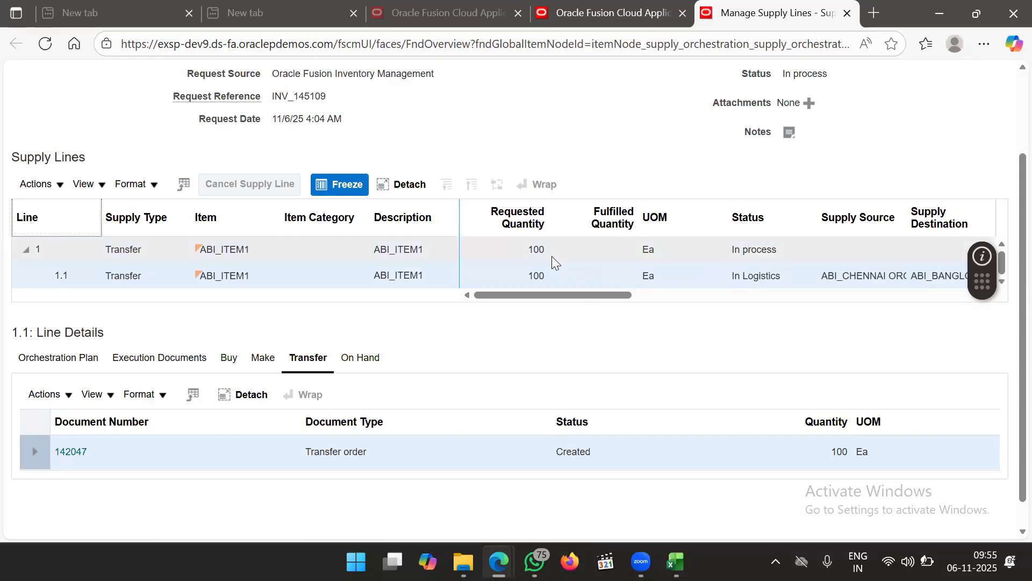
pyautogui.moveTo(576, 294); pyautogui.dragTo(644, 287)
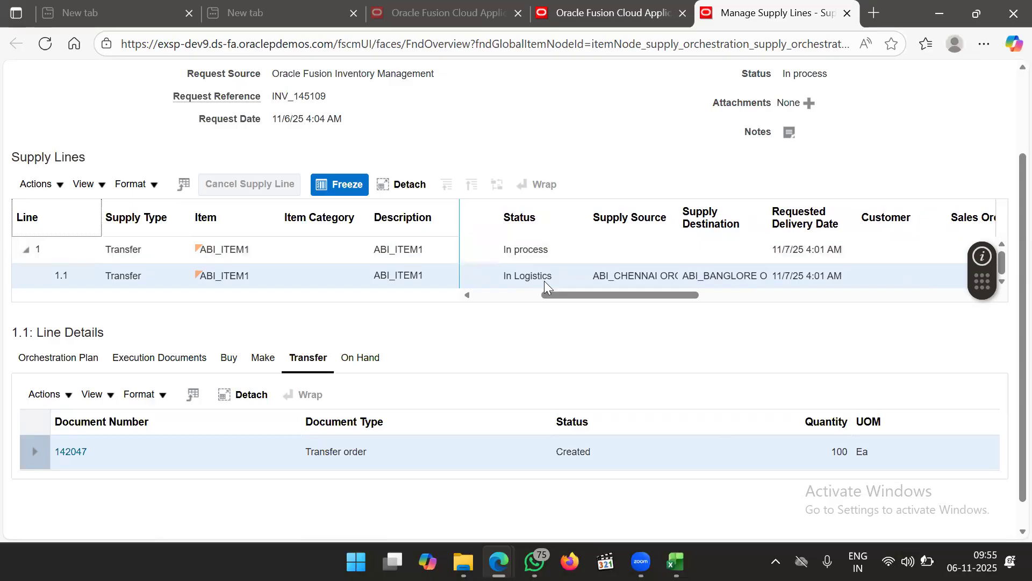
pyautogui.moveTo(609, 303); pyautogui.dragTo(640, 302)
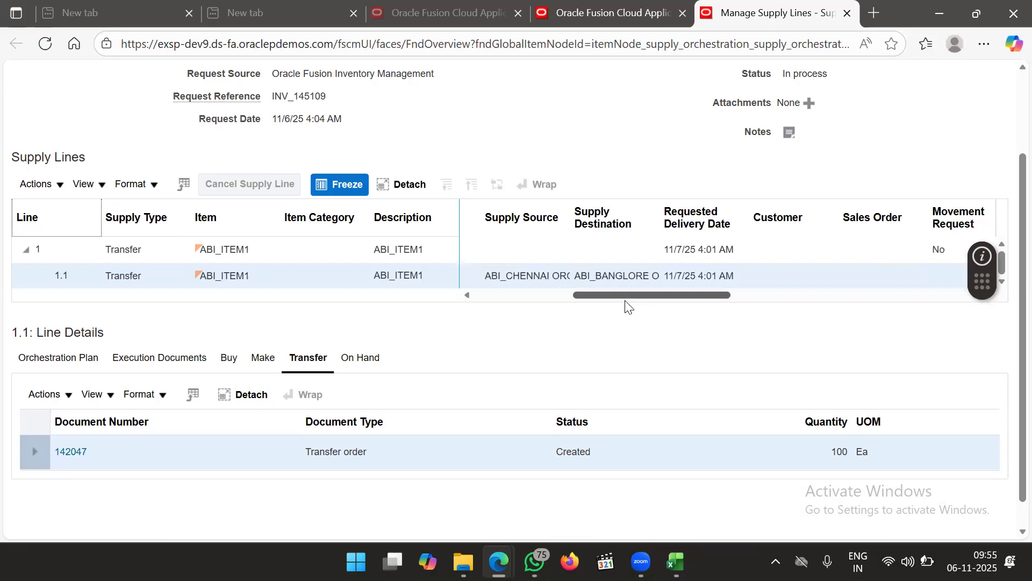
pyautogui.moveTo(625, 297); pyautogui.dragTo(631, 298)
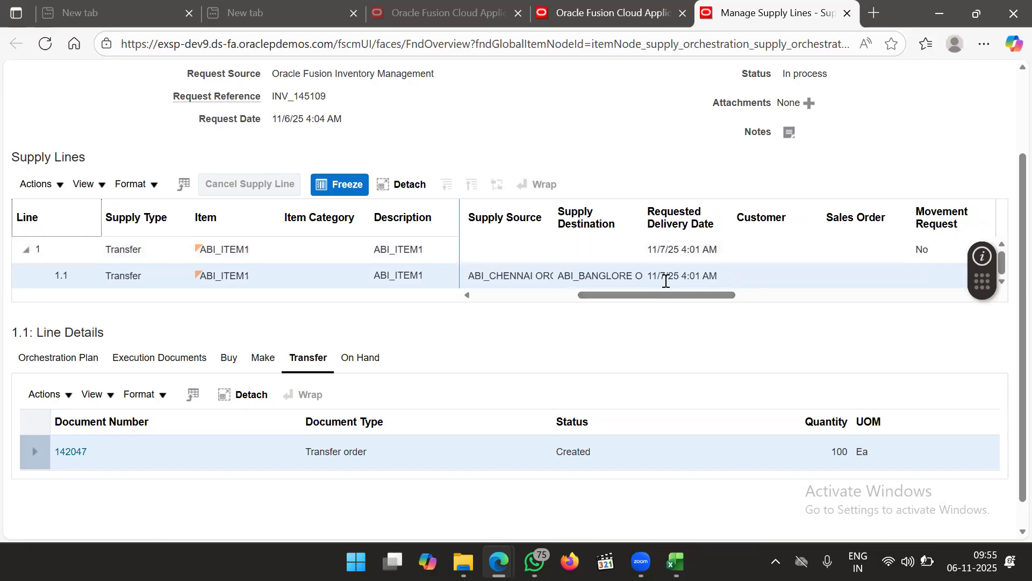
pyautogui.moveTo(667, 295); pyautogui.dragTo(706, 315)
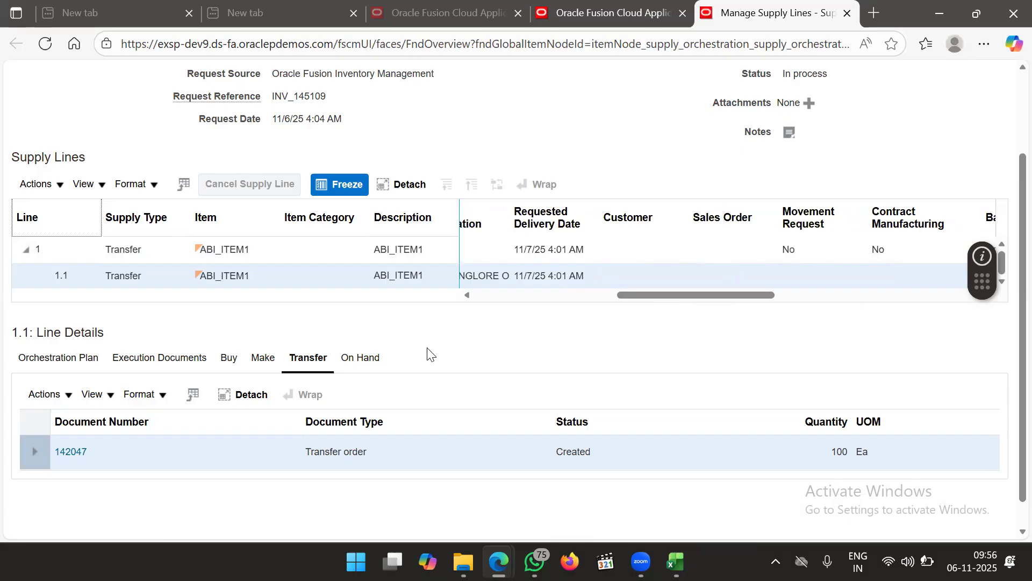
pyautogui.moveTo(682, 295); pyautogui.dragTo(508, 334)
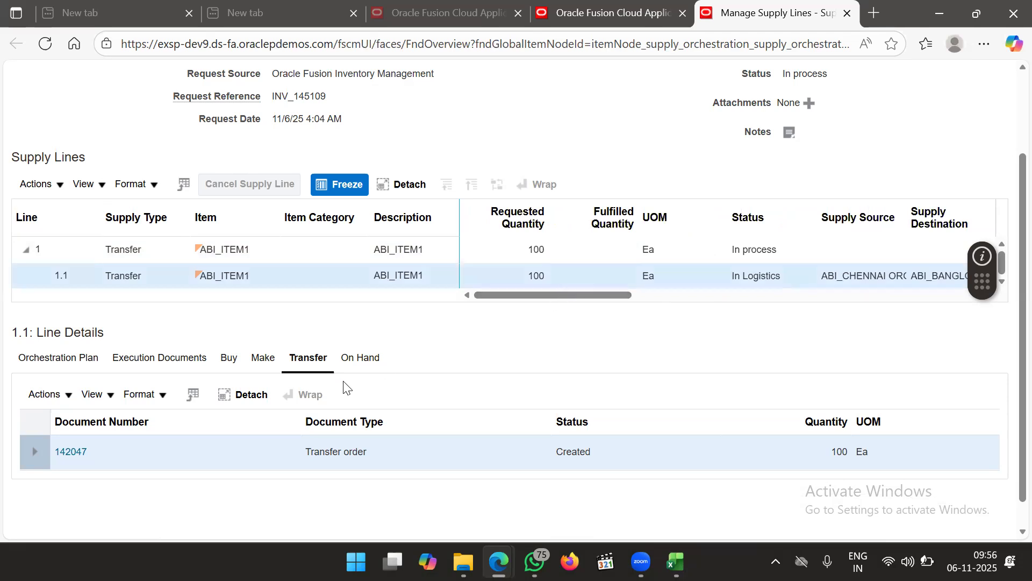
pyautogui.click(310, 363)
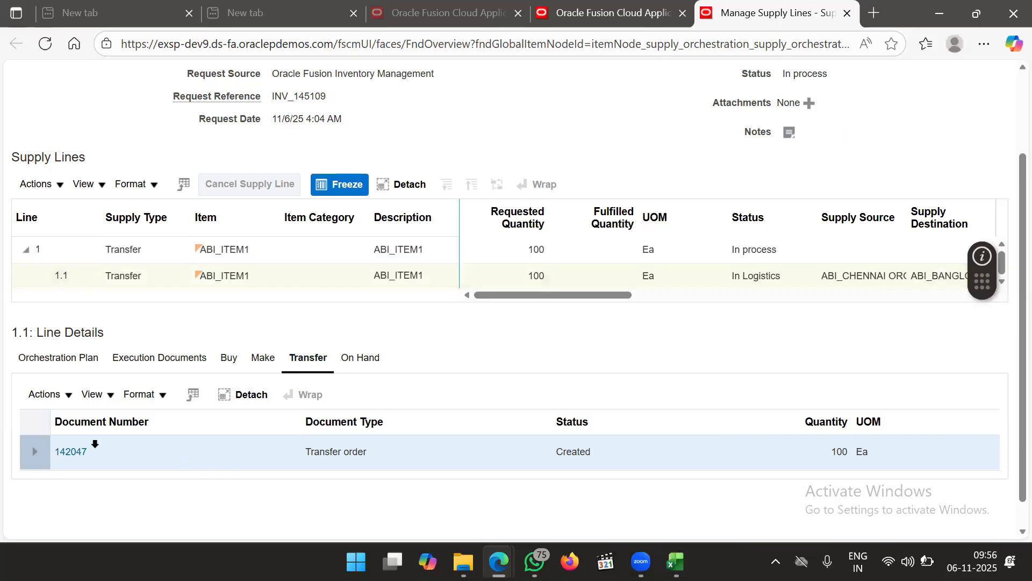
# Expand transfer order 142047 and review its ABI_STORES source and destination subinventories
pyautogui.click(32, 453)
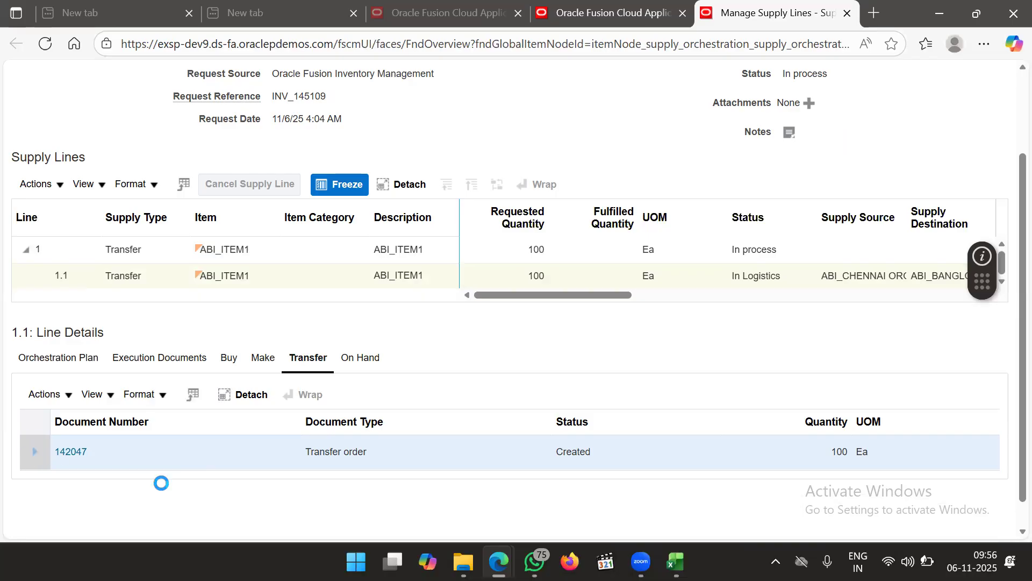
pyautogui.scroll(-3, 204, 486)
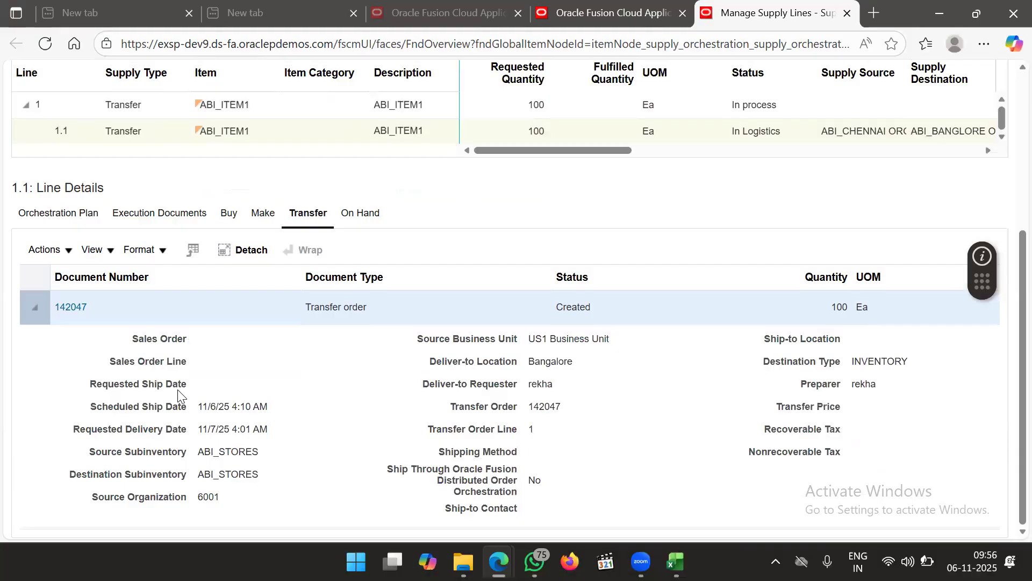
pyautogui.moveTo(198, 452); pyautogui.dragTo(258, 448)
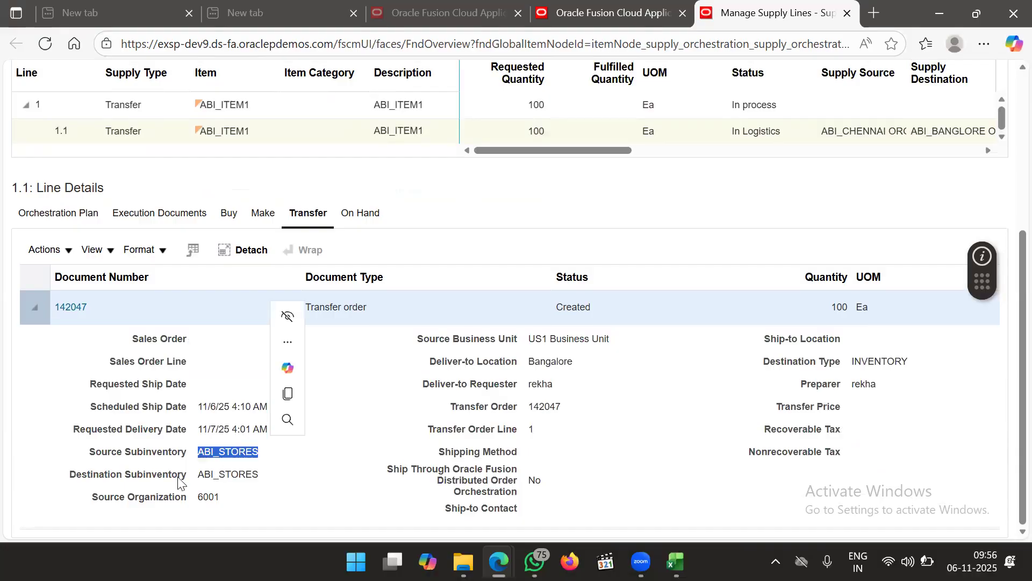
pyautogui.click(215, 477)
pyautogui.moveTo(198, 475); pyautogui.dragTo(252, 476)
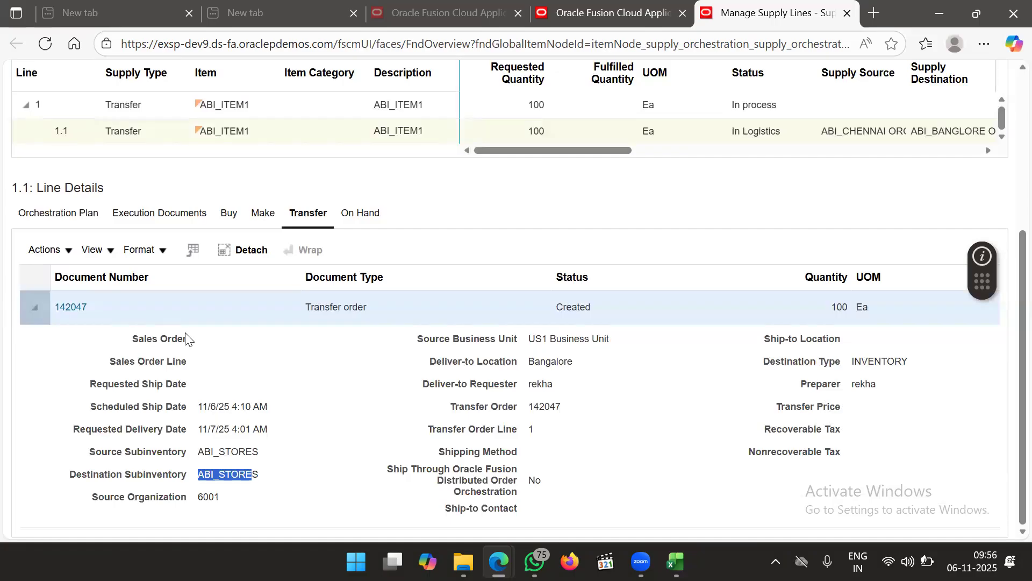
# Copy transfer order number 142047 and leave the supply order details page
pyautogui.moveTo(103, 305); pyautogui.dragTo(51, 304)
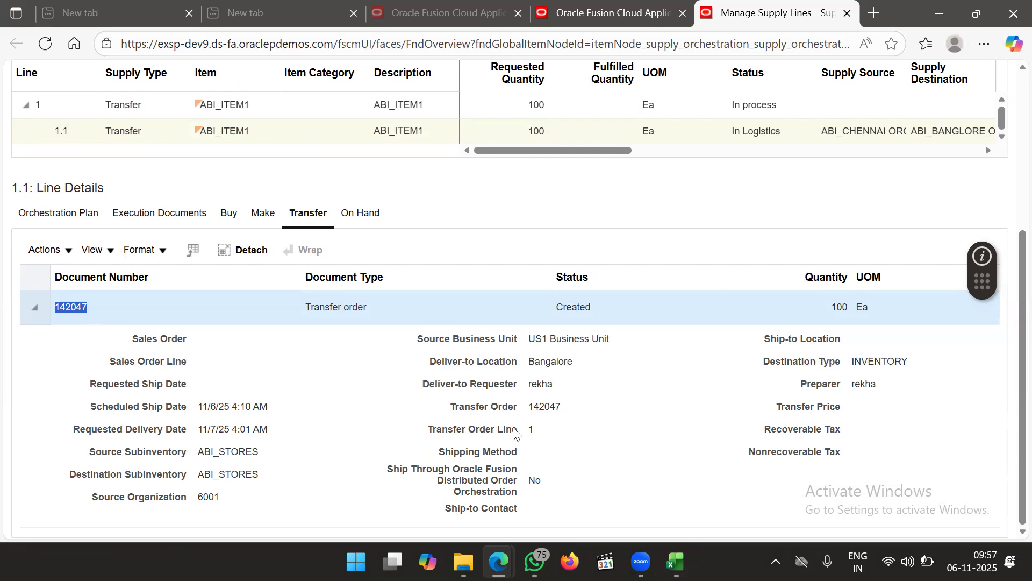
pyautogui.click(99, 315)
pyautogui.doubleClick(55, 307)
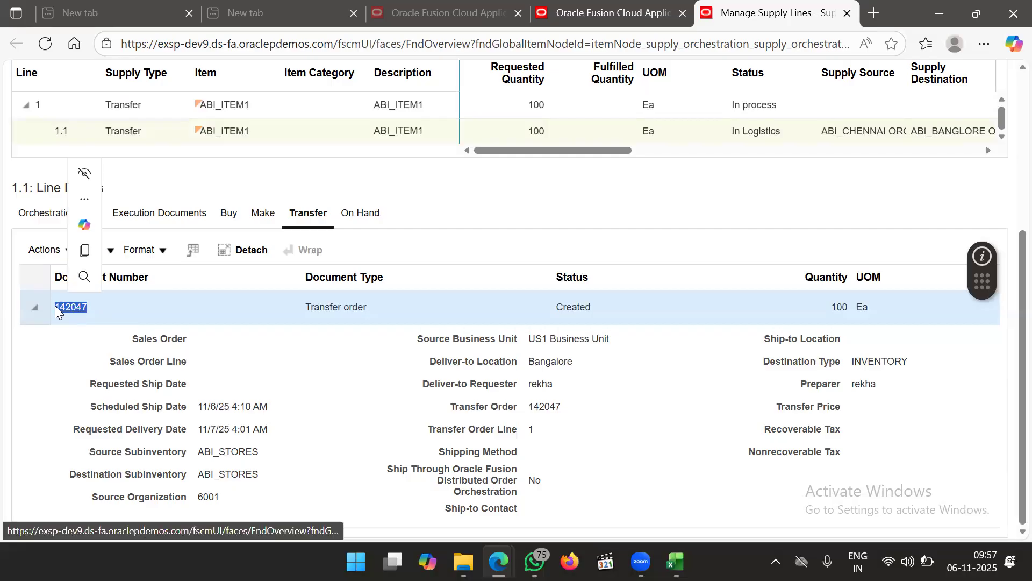
pyautogui.hotkey('ctrl', 'c')
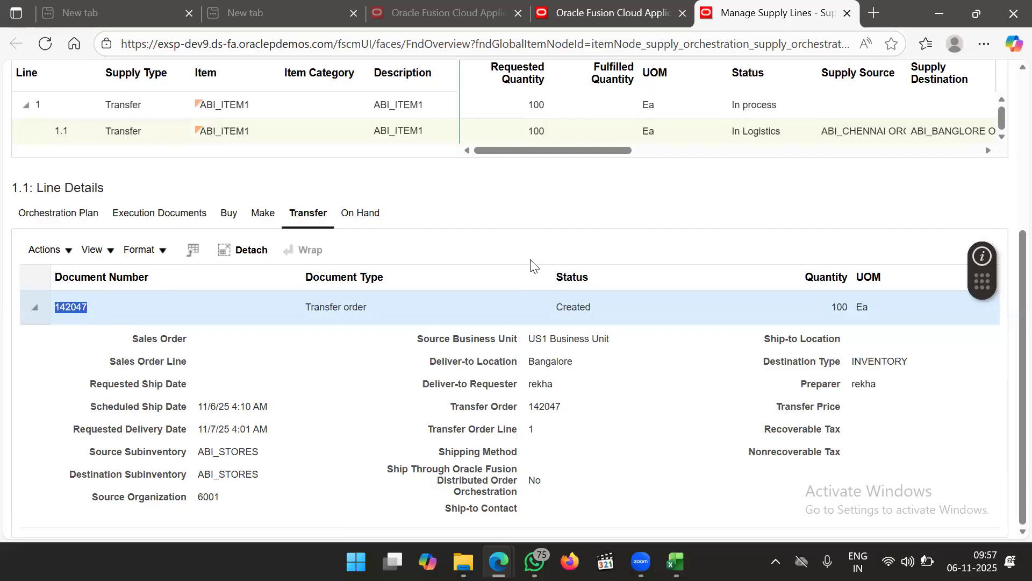
pyautogui.scroll(5, 532, 264)
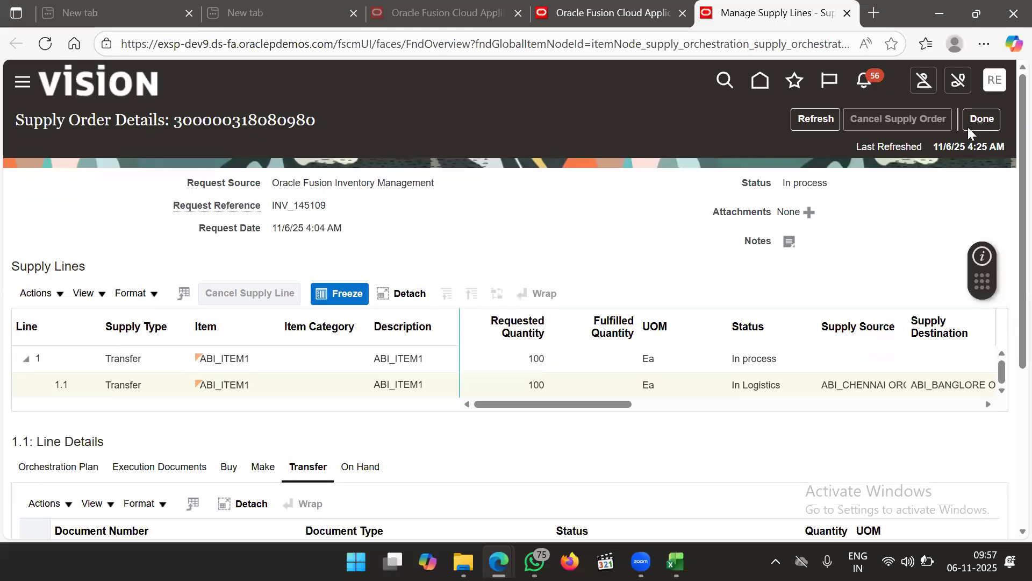
pyautogui.click(979, 122)
pyautogui.click(865, 82)
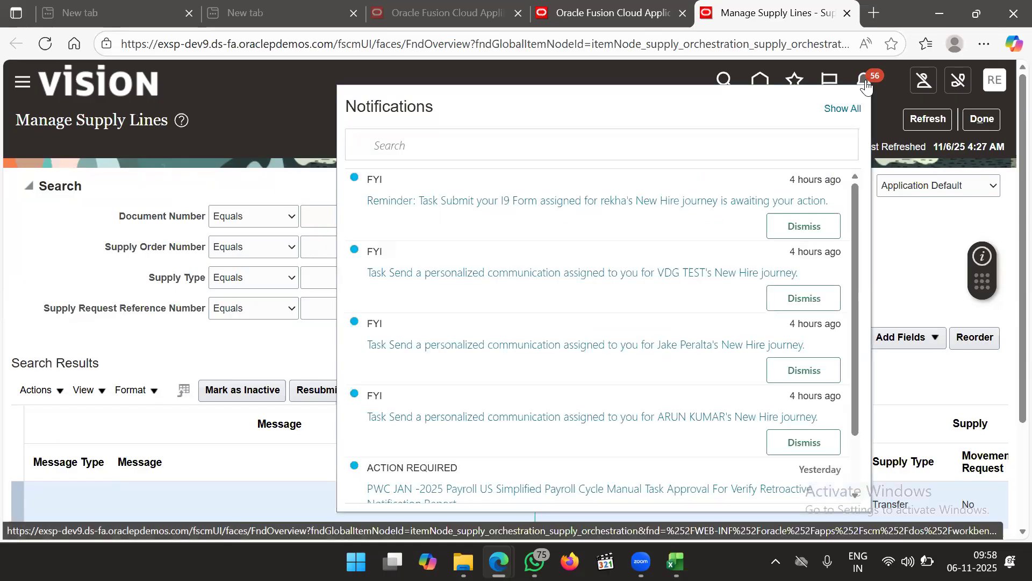
pyautogui.click(882, 109)
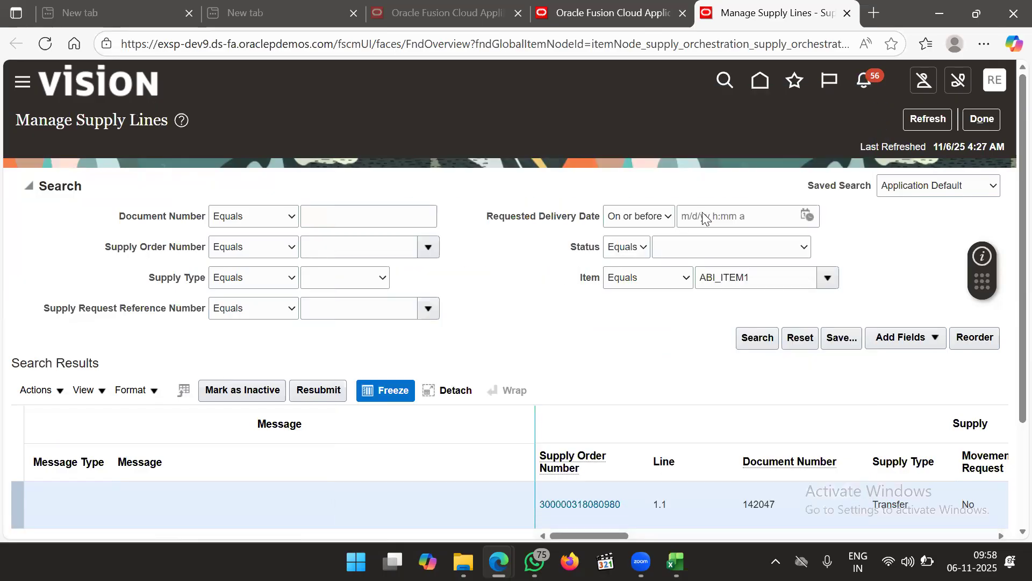
pyautogui.scroll(-2, 594, 324)
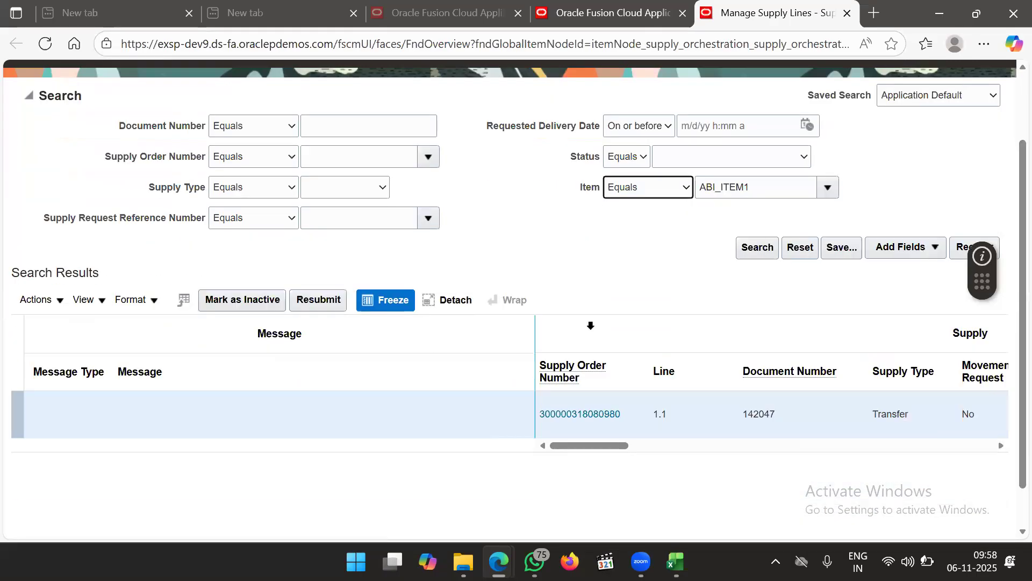
pyautogui.scroll(2, 591, 325)
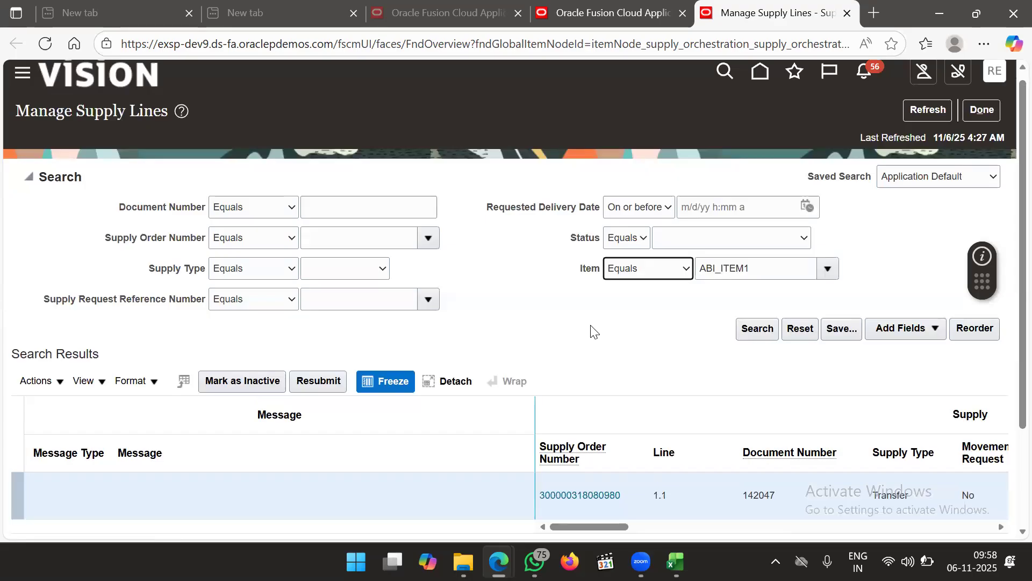
pyautogui.scroll(-2, 593, 331)
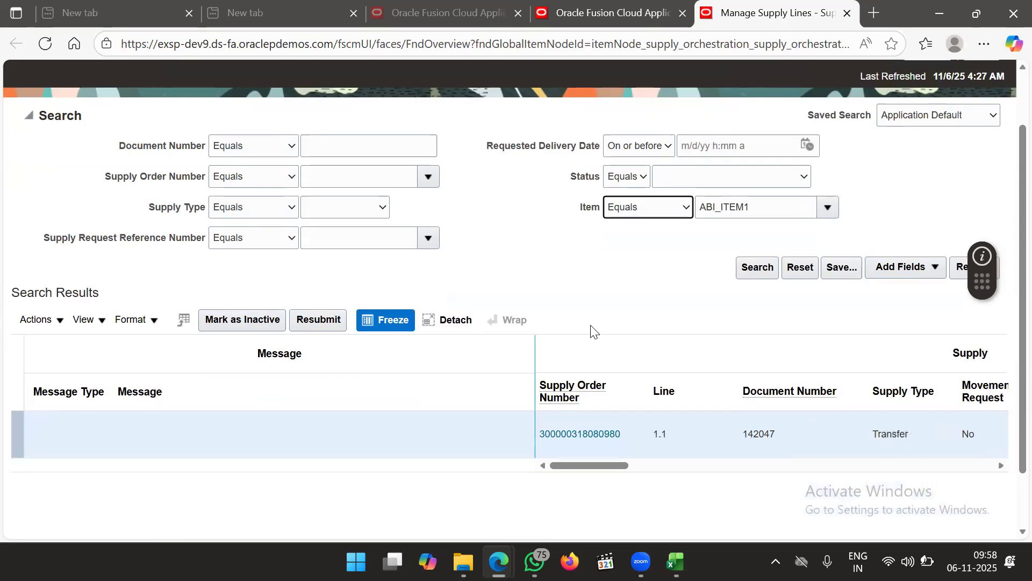
pyautogui.scroll(2, 593, 330)
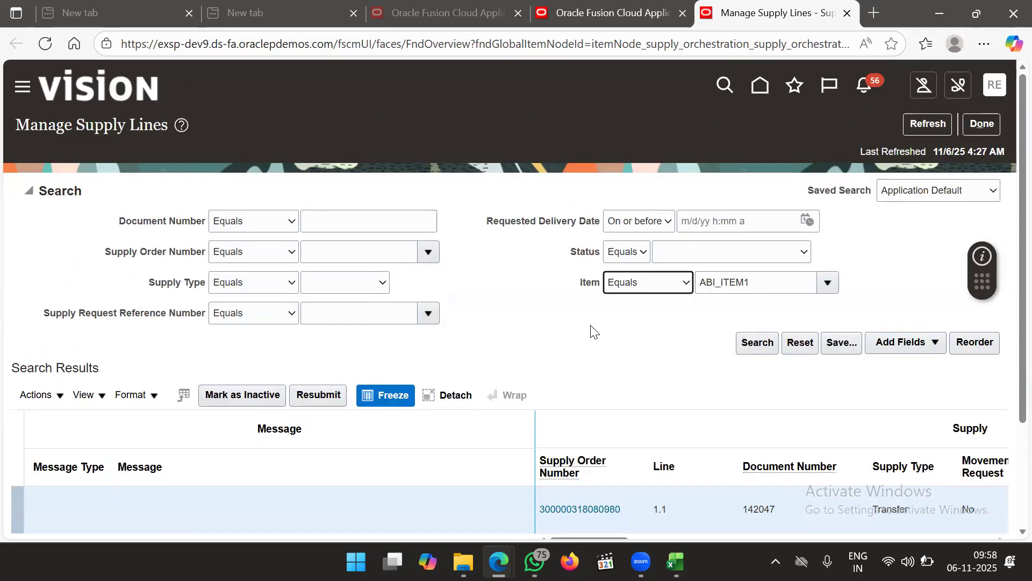
# Finish with the supply lines page and return to the Oracle Applications tab
pyautogui.click(983, 125)
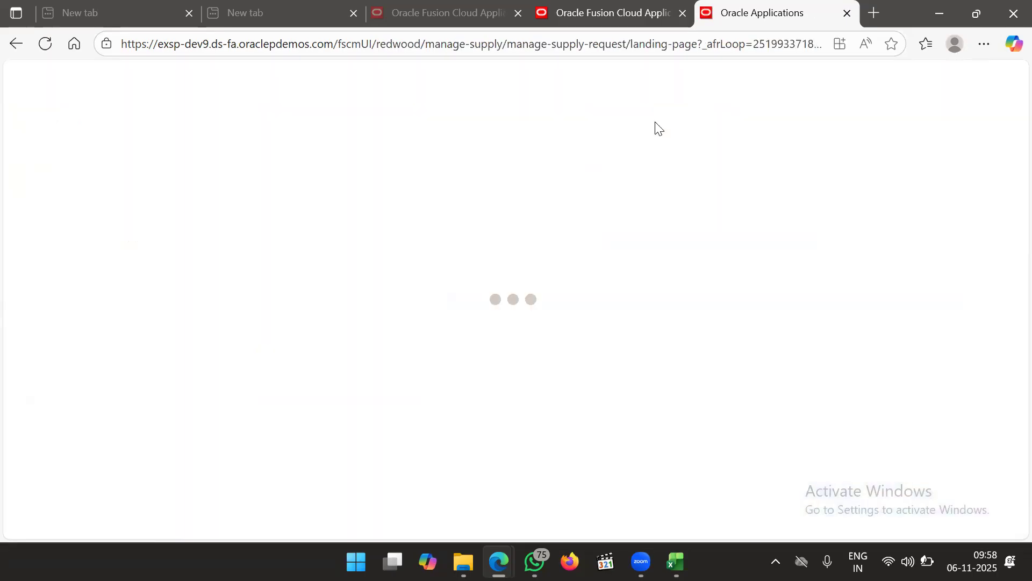
pyautogui.click(603, 12)
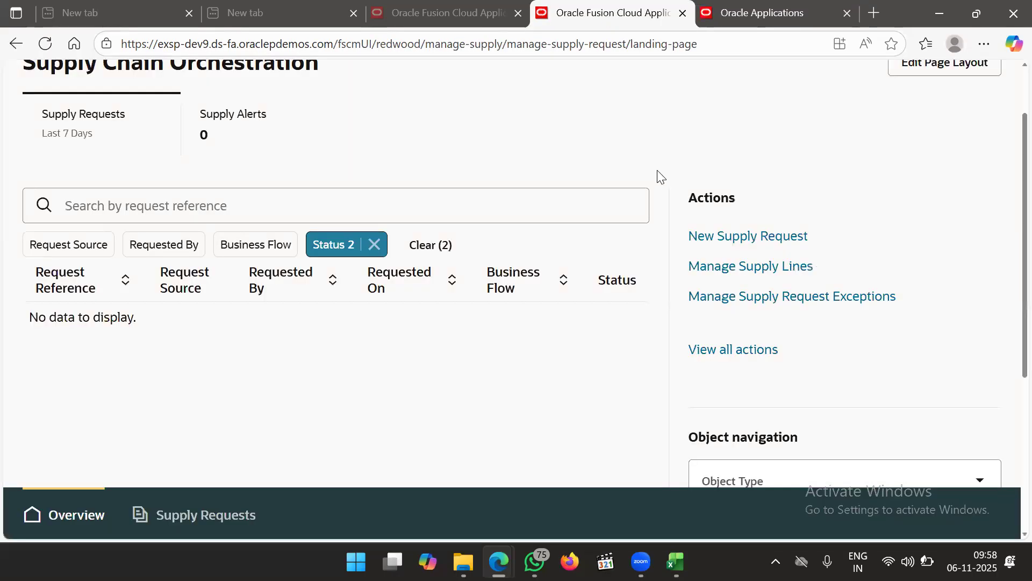
pyautogui.click(773, 16)
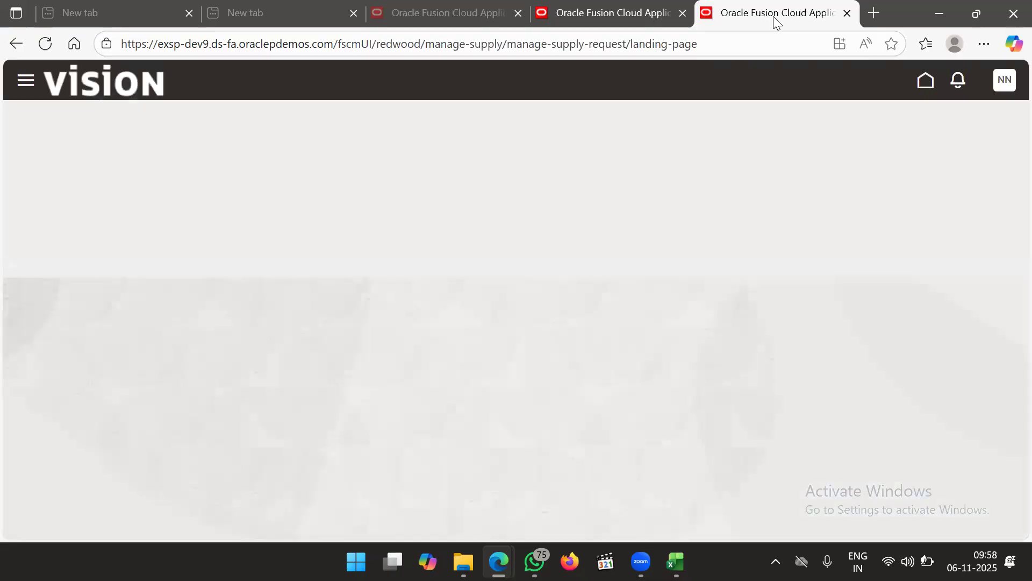
# Go to Inventory Management (Classic) under Supply Chain Execution in the Navigator
pyautogui.click(23, 84)
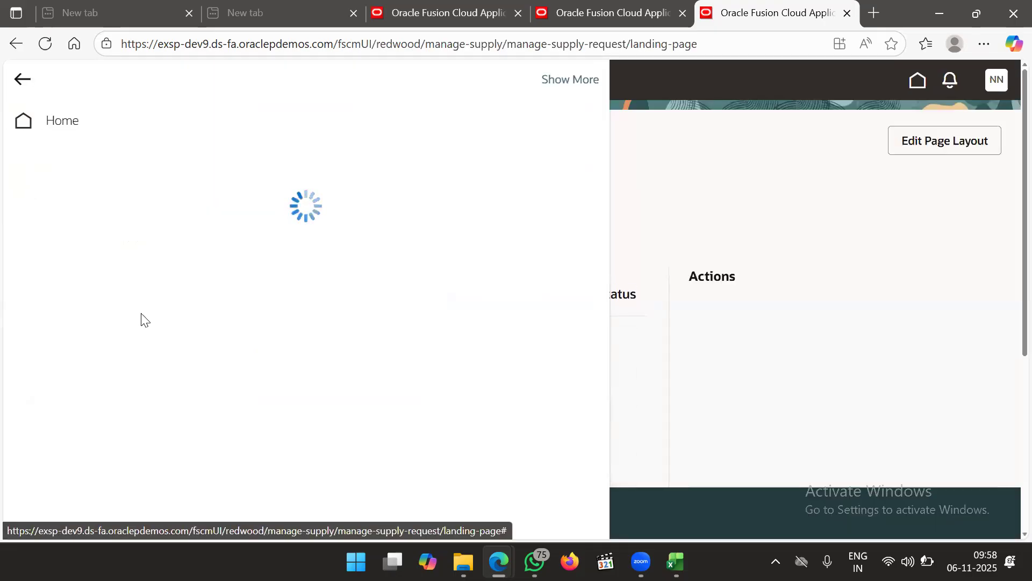
pyautogui.scroll(-5, 142, 320)
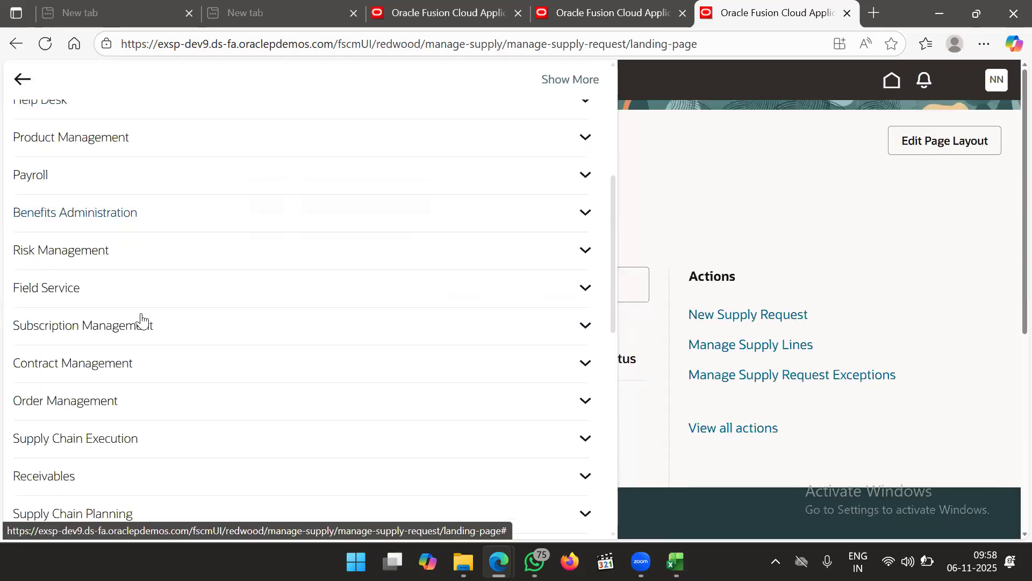
pyautogui.scroll(-3, 186, 389)
pyautogui.click(188, 390)
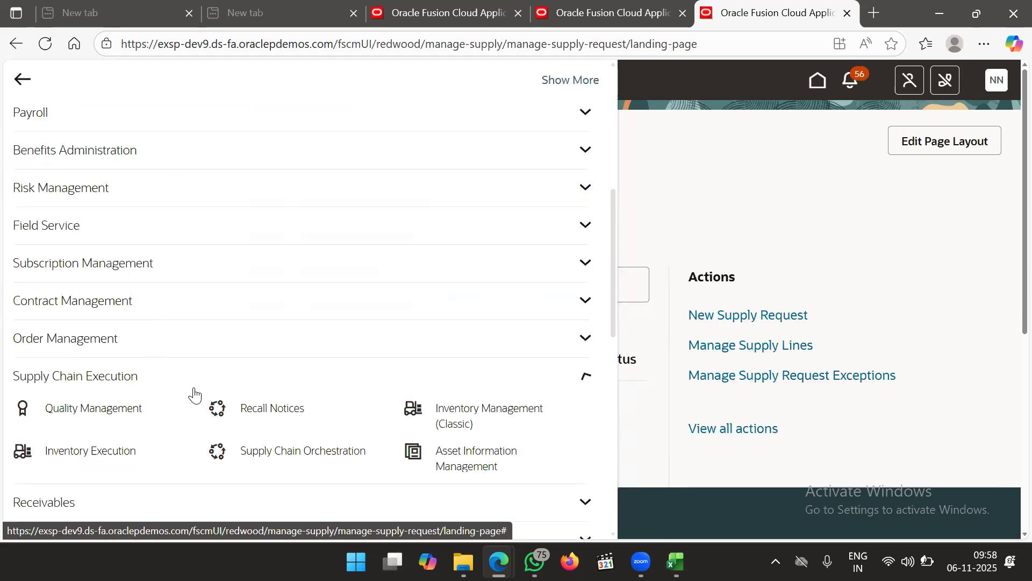
pyautogui.click(451, 409)
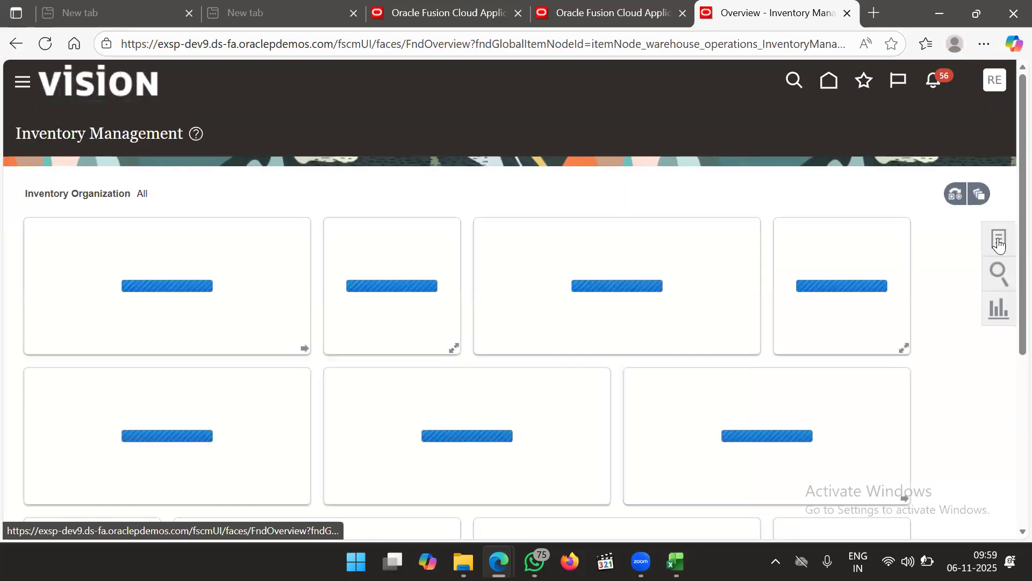
# Switch the Tasks panel to Shipments tasks and launch Create Pick Wave
pyautogui.click(998, 241)
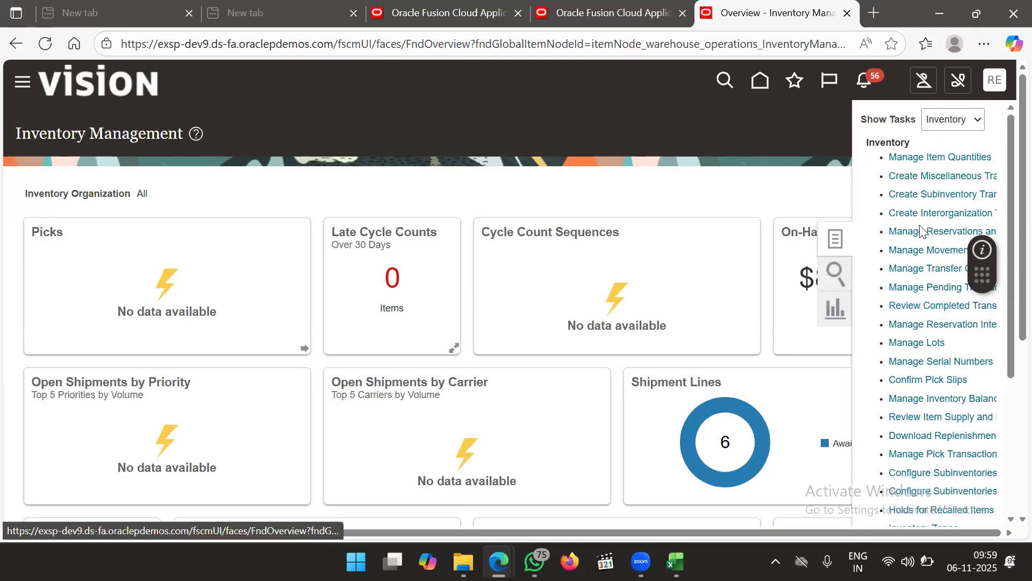
pyautogui.click(954, 110)
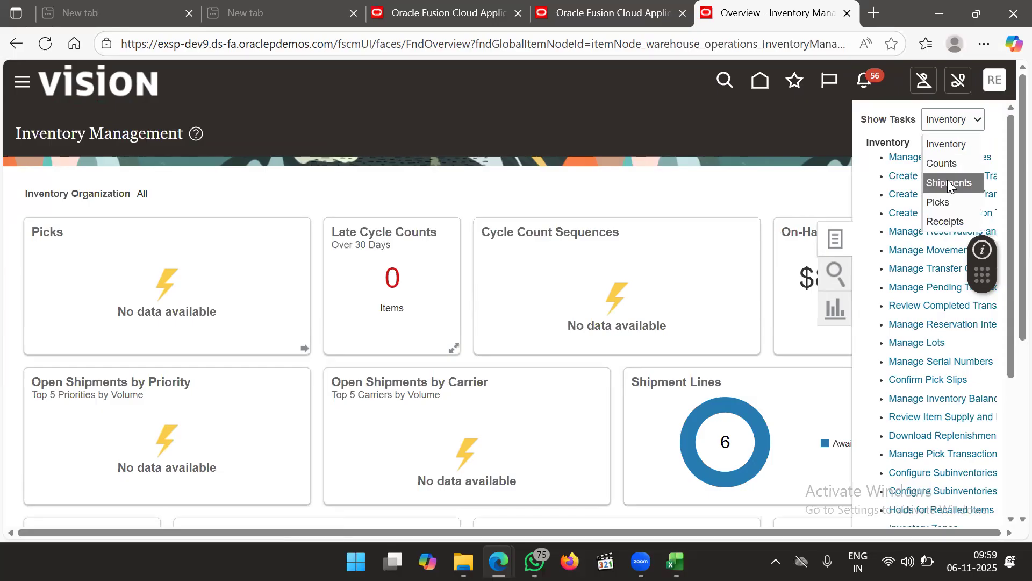
pyautogui.click(949, 183)
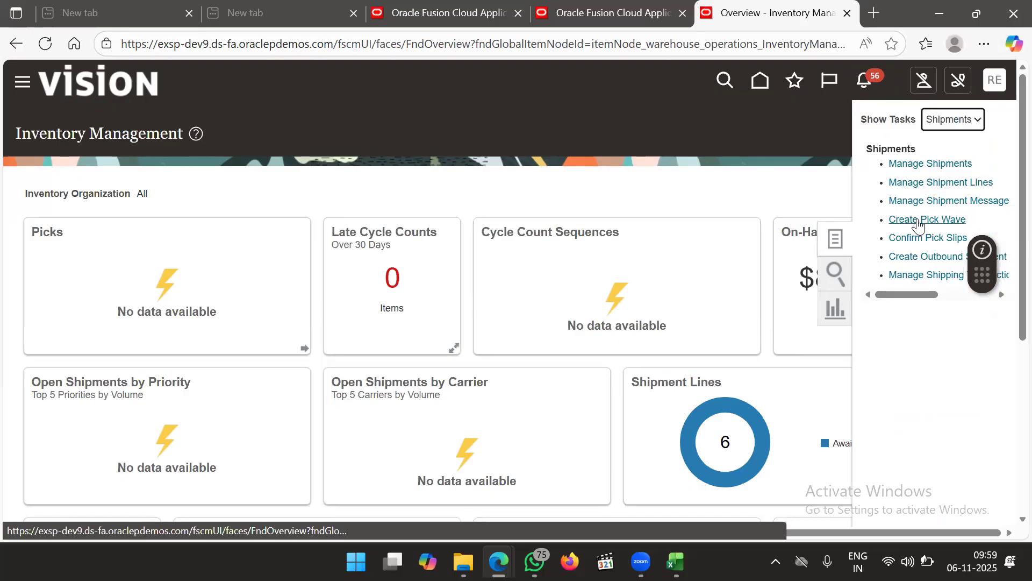
pyautogui.click(918, 220)
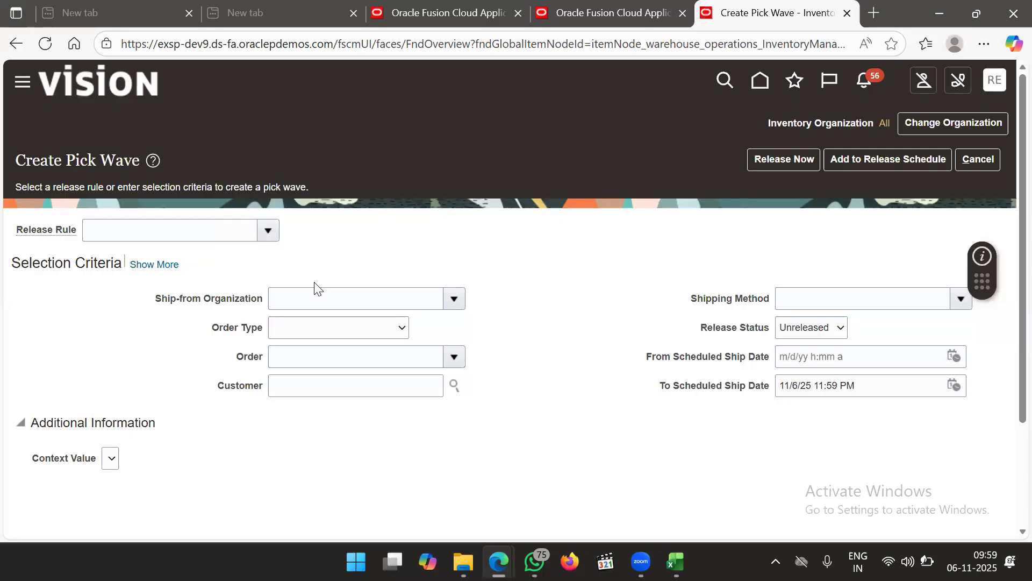
# Look through the Order Type, Release Rule and Ship-from Organization lists on Create Pick Wave
pyautogui.click(326, 332)
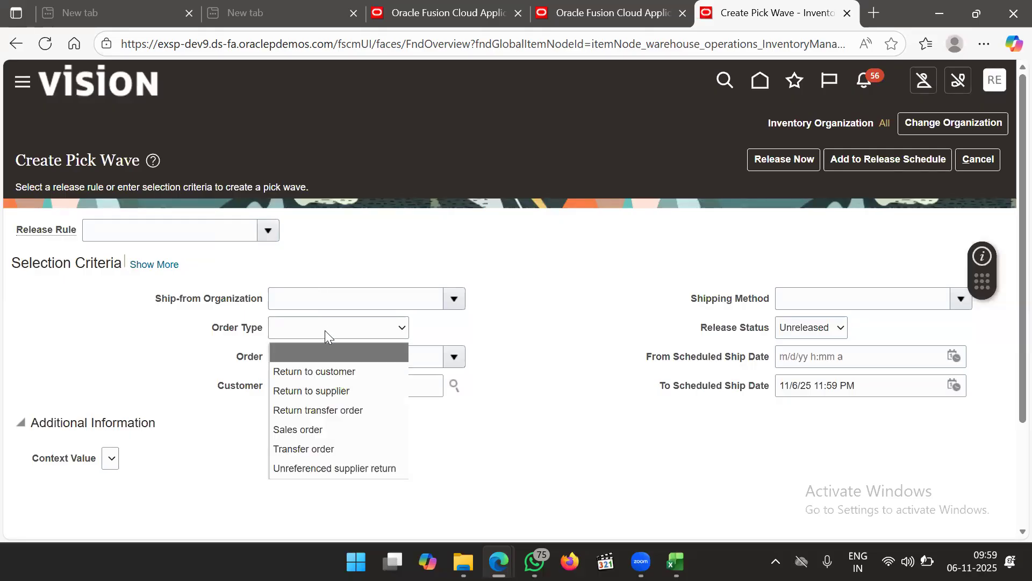
pyautogui.click(324, 330)
pyautogui.click(227, 237)
pyautogui.click(268, 233)
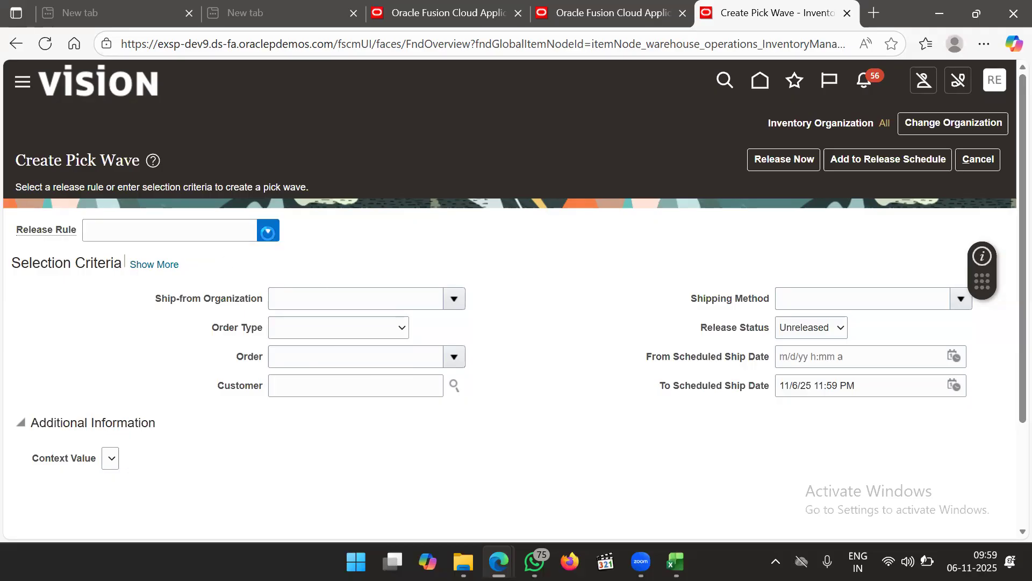
pyautogui.click(346, 238)
pyautogui.click(317, 290)
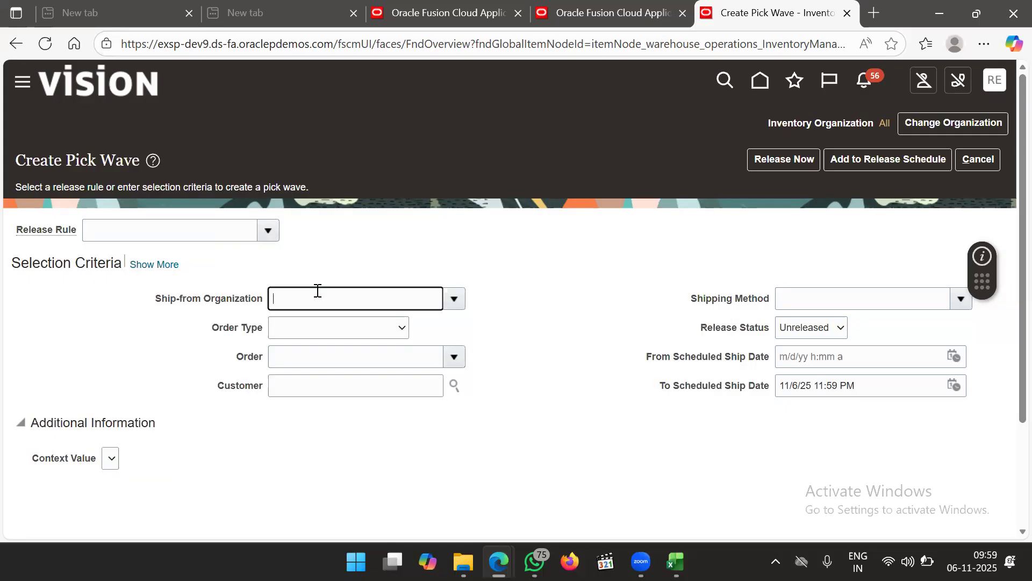
pyautogui.click(455, 299)
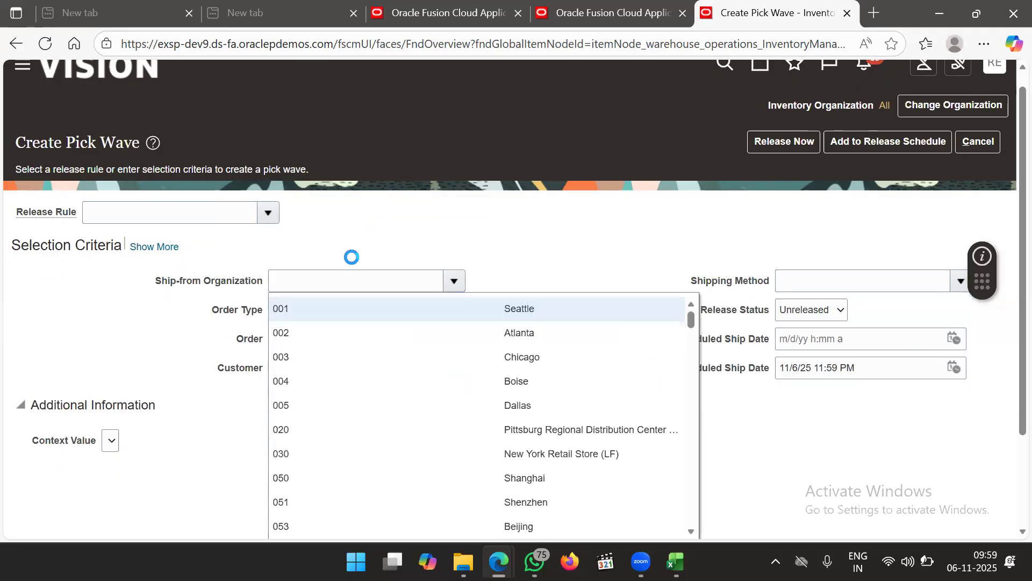
# Enter 6001 as the Ship-from Organization
pyautogui.click(346, 280)
pyautogui.write('6001')
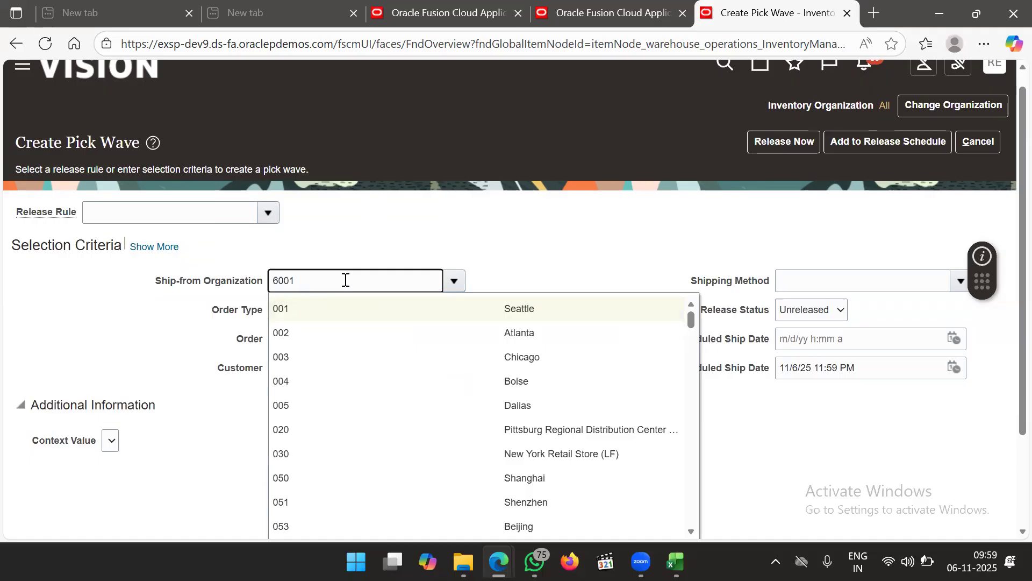
pyautogui.press('Tab')
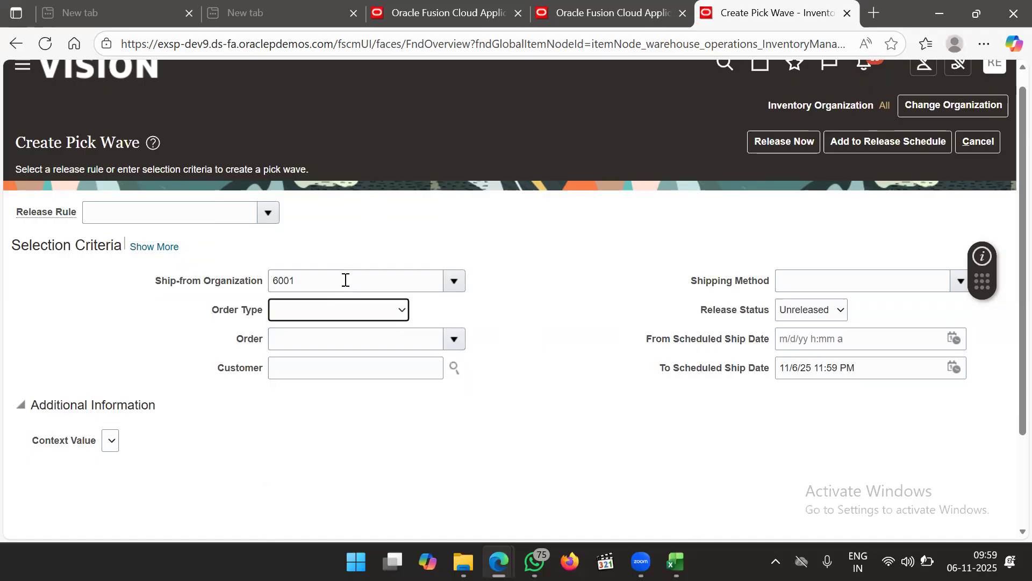
pyautogui.click(392, 311)
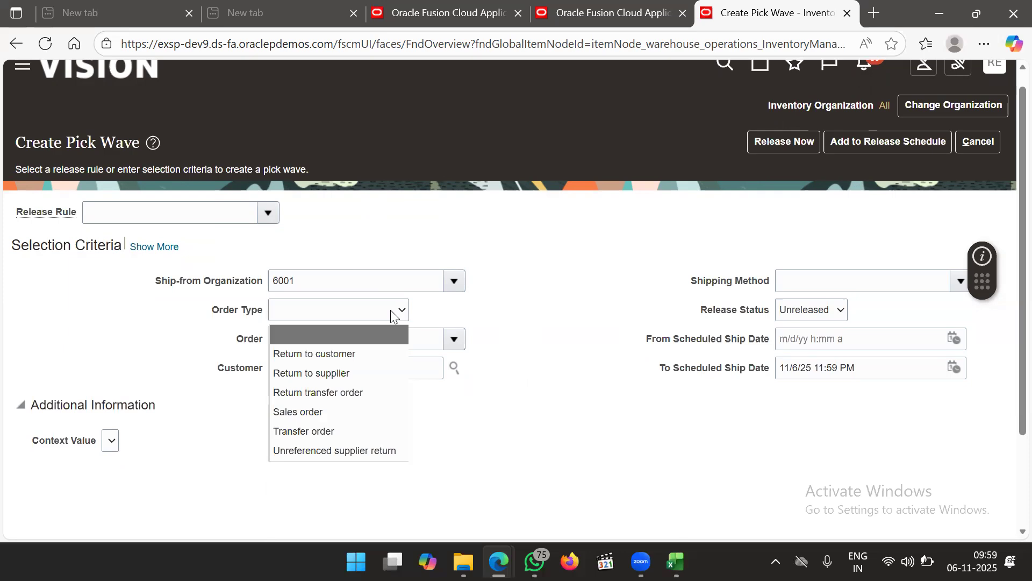
# Change the working inventory organization to 6001
pyautogui.click(948, 112)
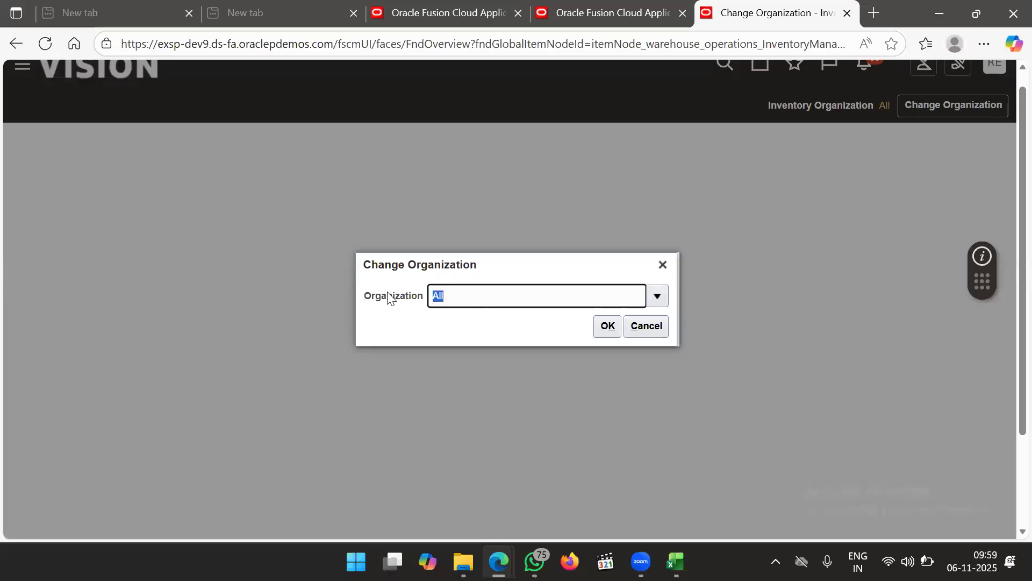
pyautogui.write('6001')
pyautogui.press('Tab')
pyautogui.click(608, 333)
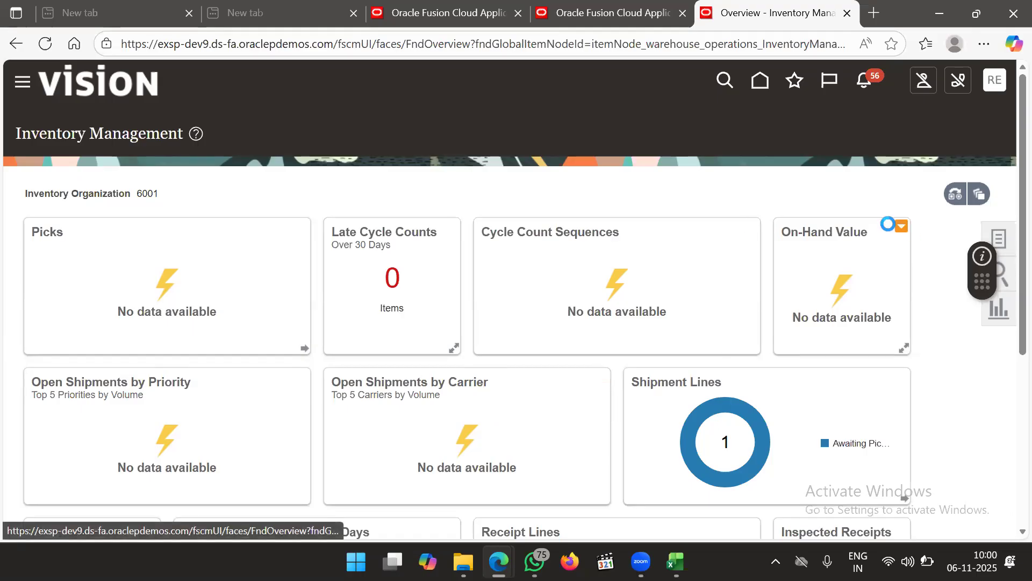
# Reopen Create Pick Wave from the Tasks panel and confirm Ship-from Organization 6001
pyautogui.click(1005, 246)
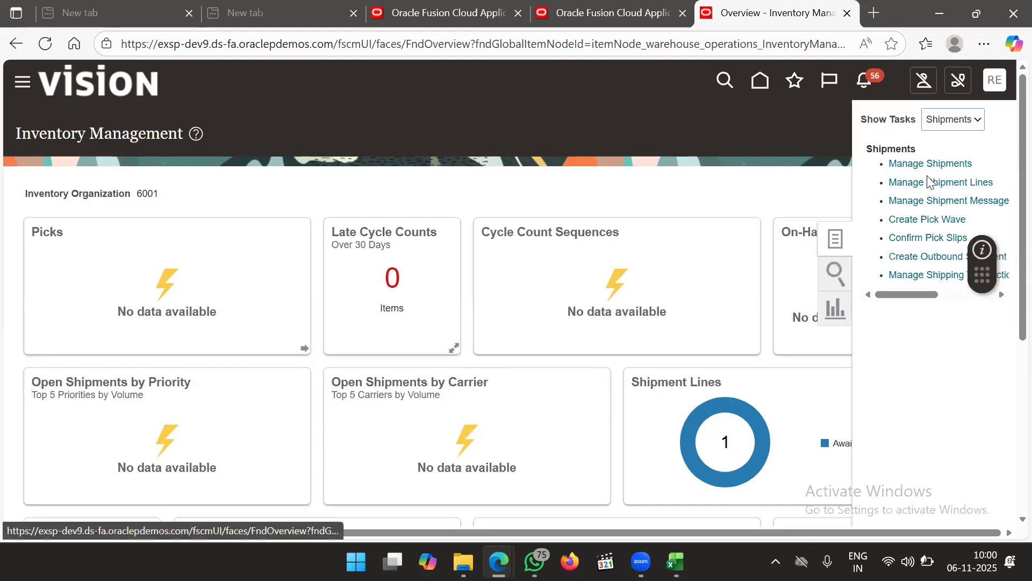
pyautogui.click(921, 219)
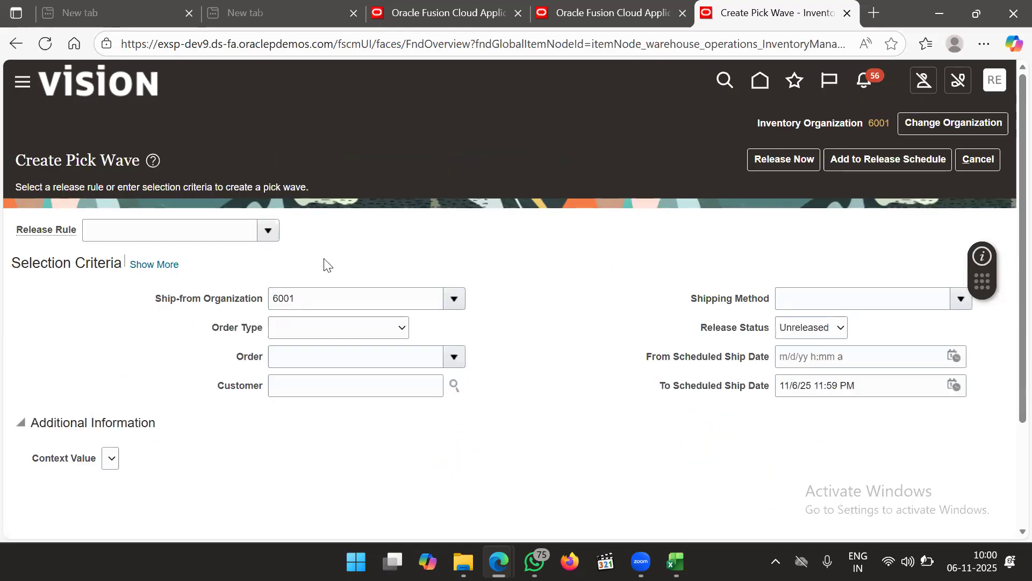
pyautogui.click(312, 295)
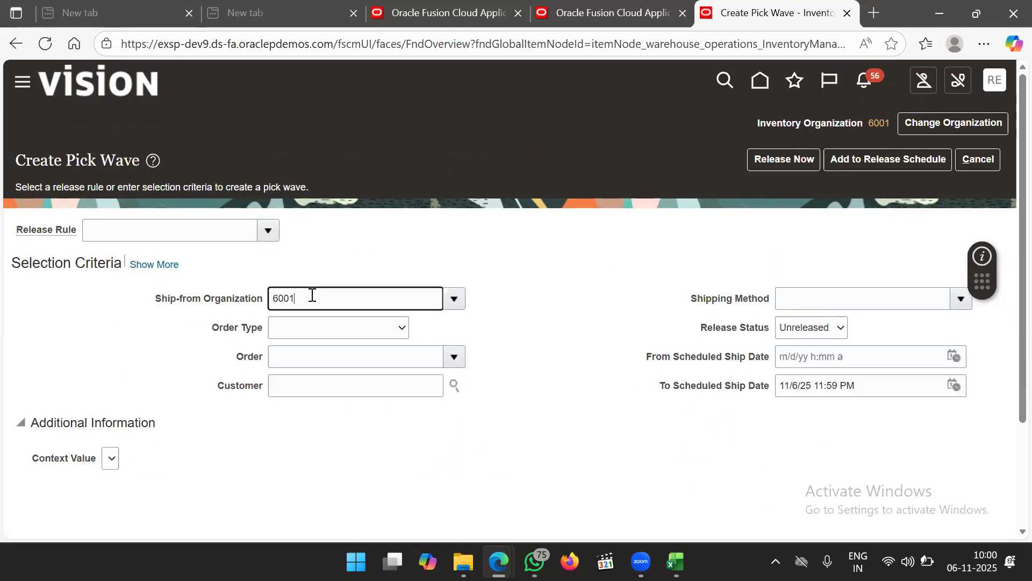
pyautogui.press('Tab')
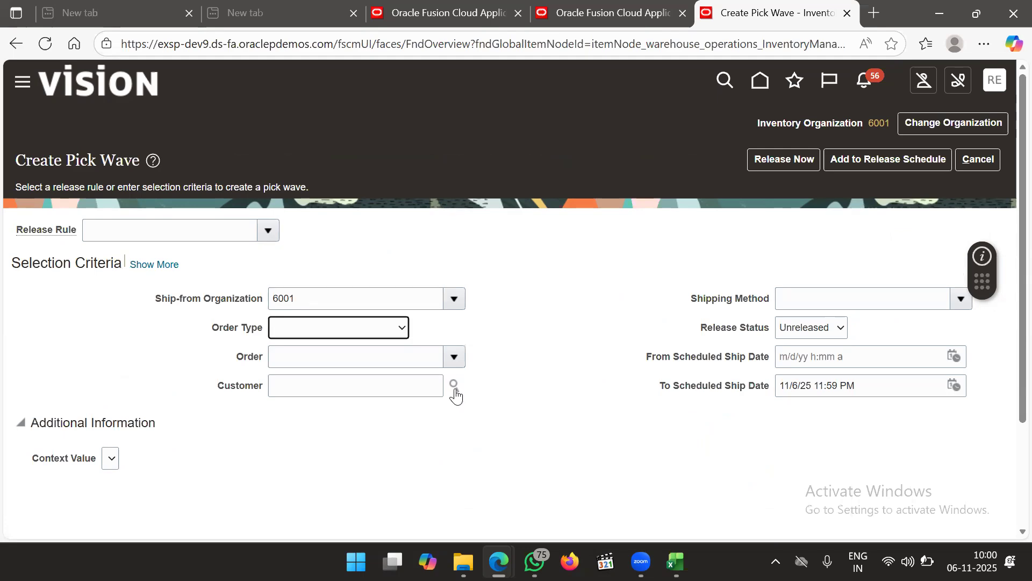
pyautogui.click(364, 330)
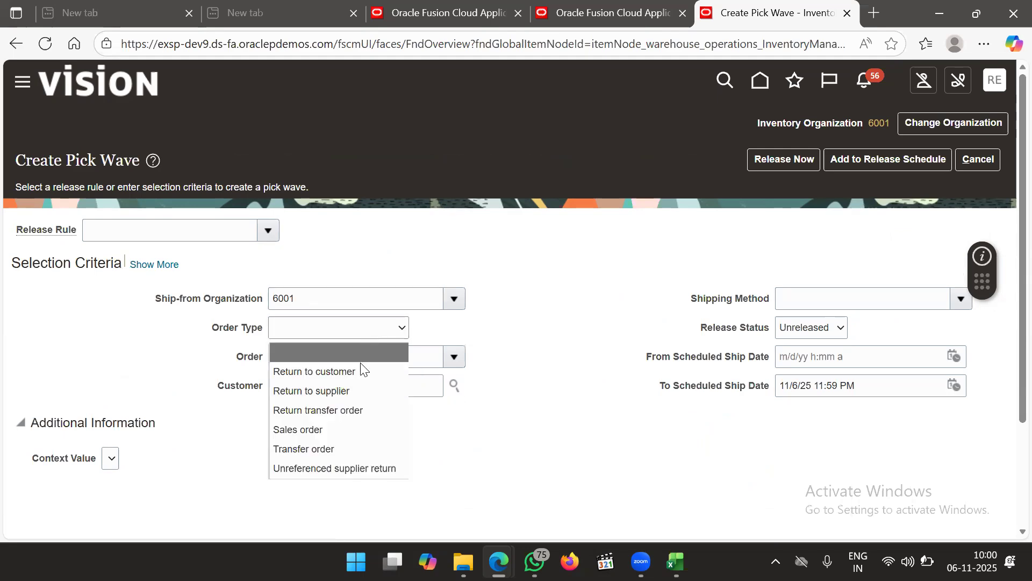